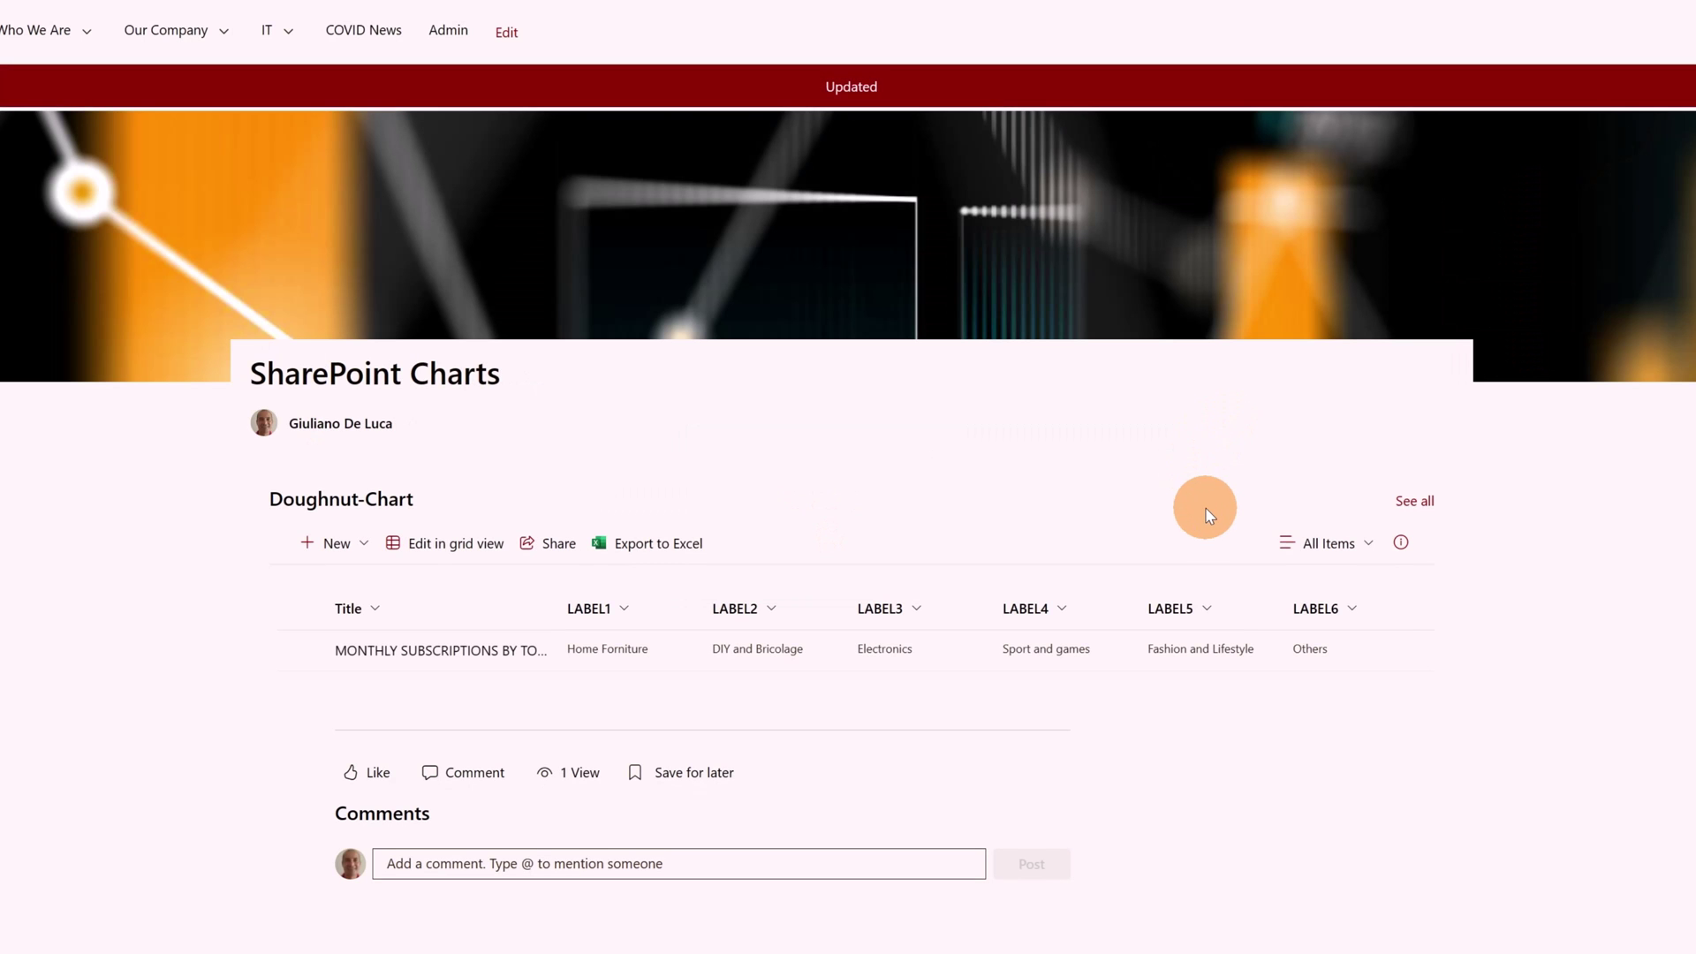
Step: Switch the Doughnut-Chart list on the SharePoint Charts page from All Items to Chart View
{"action": "left_click_drag", "start_coordinate": [727, 687], "coordinate": [618, 683]}
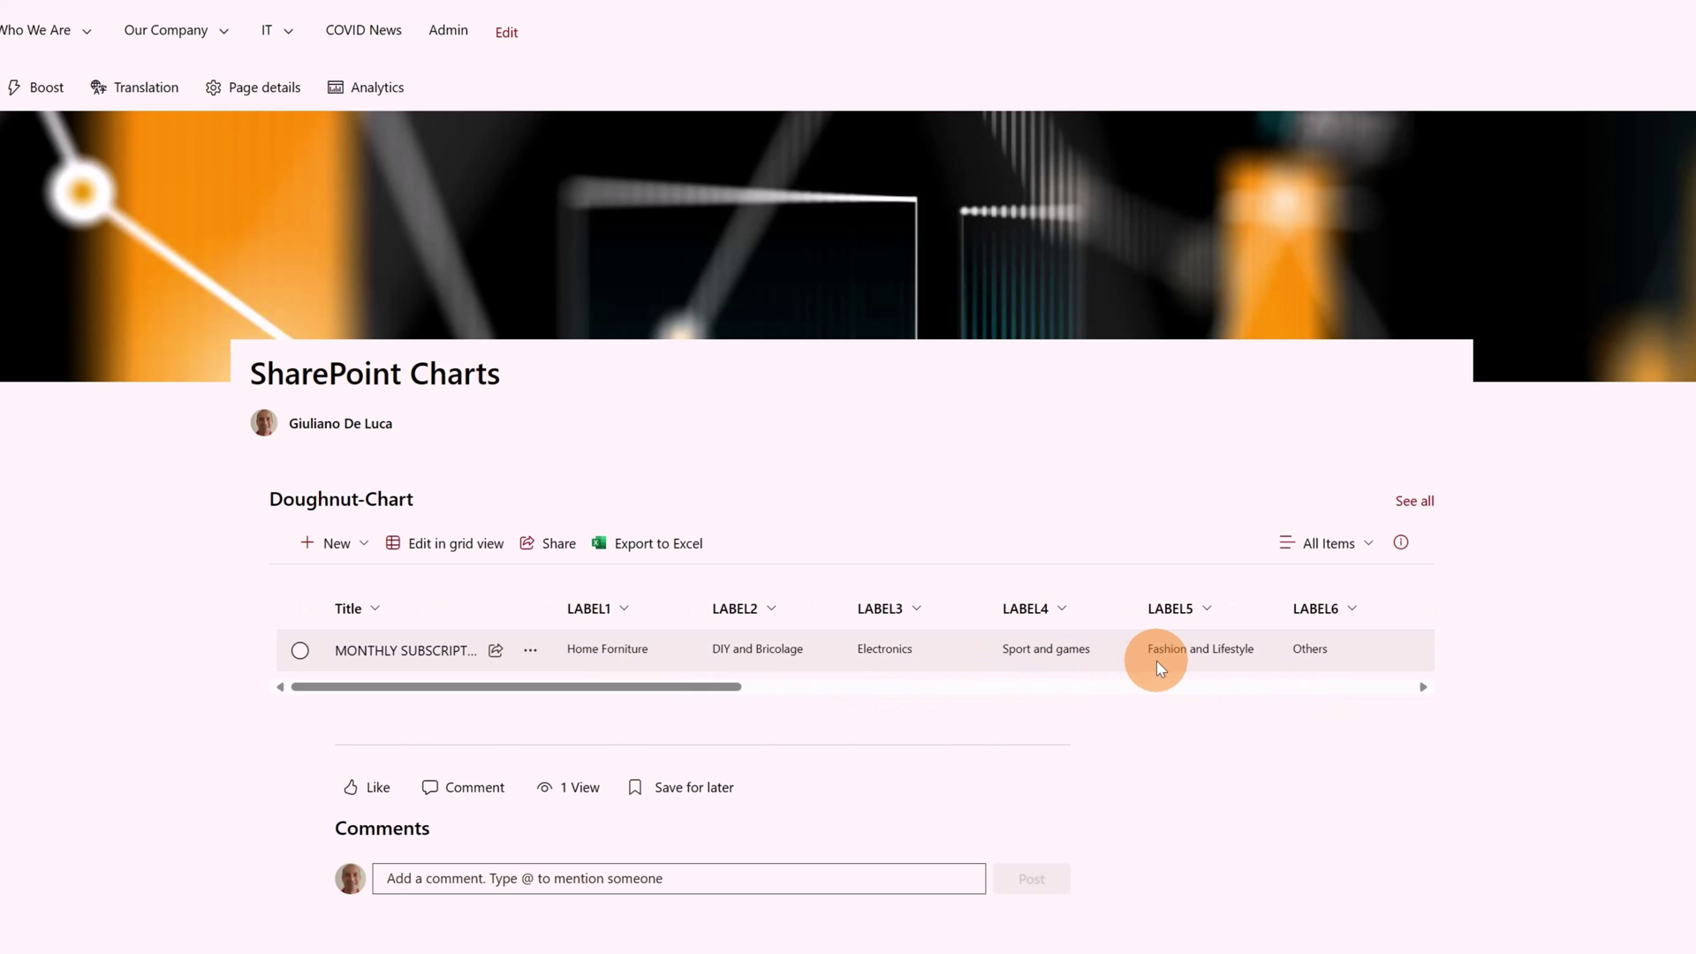
{"action": "left_click", "coordinate": [1318, 548]}
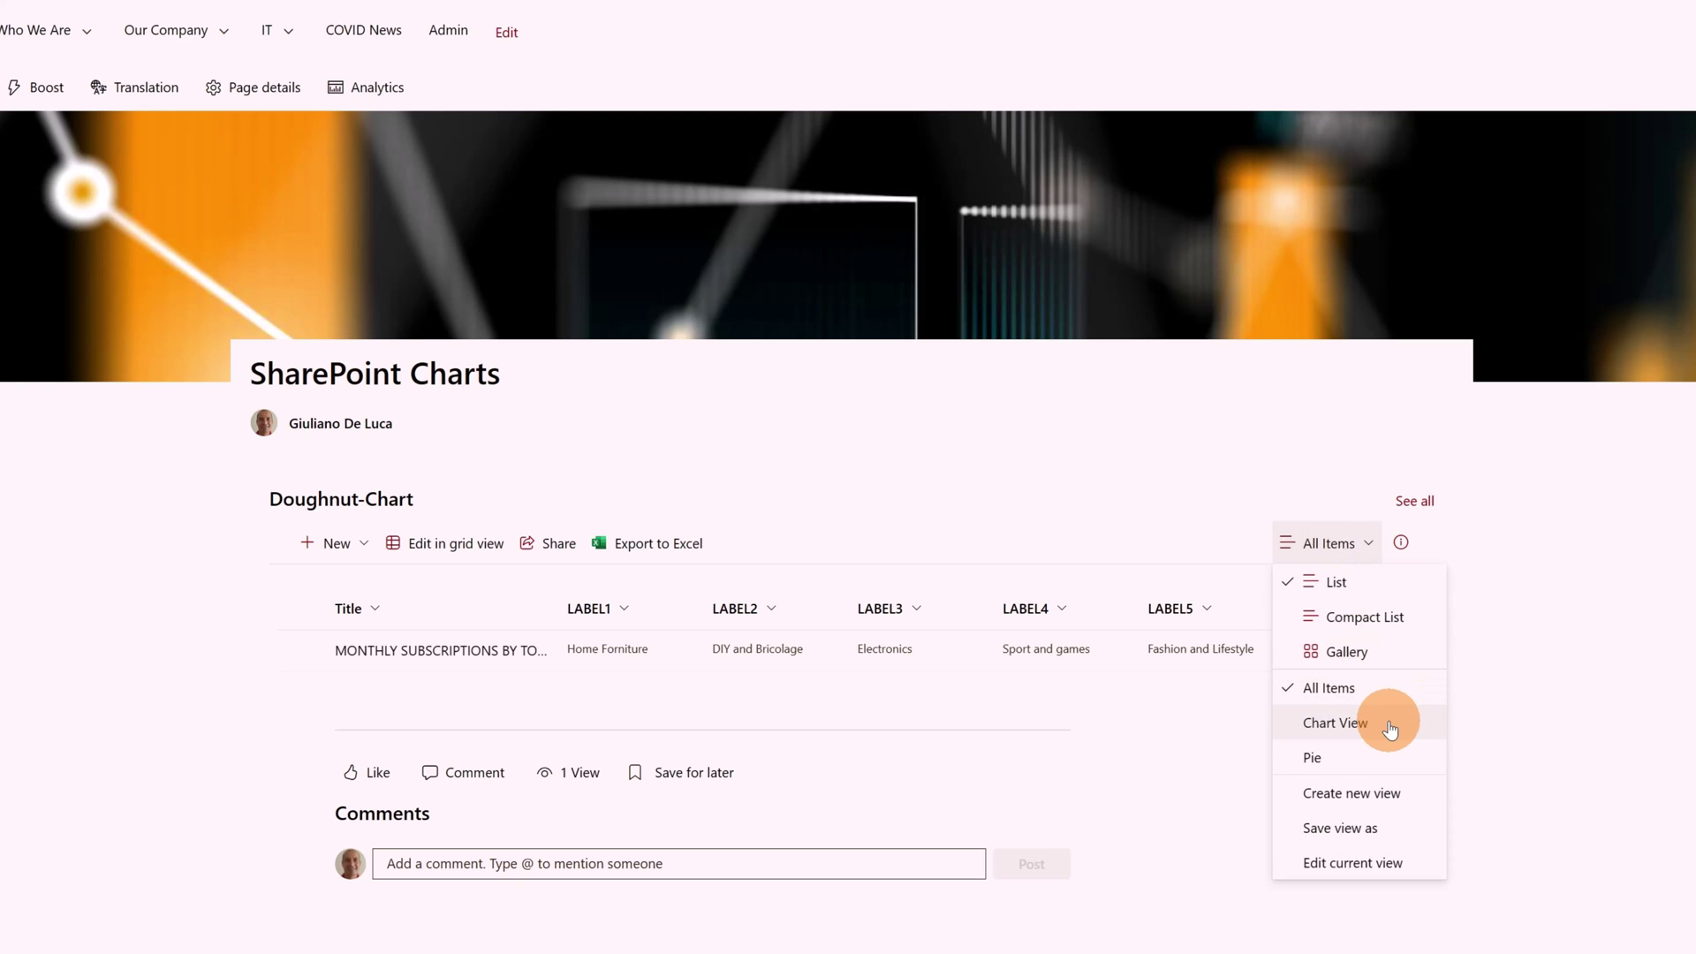
{"action": "left_click", "coordinate": [1335, 723]}
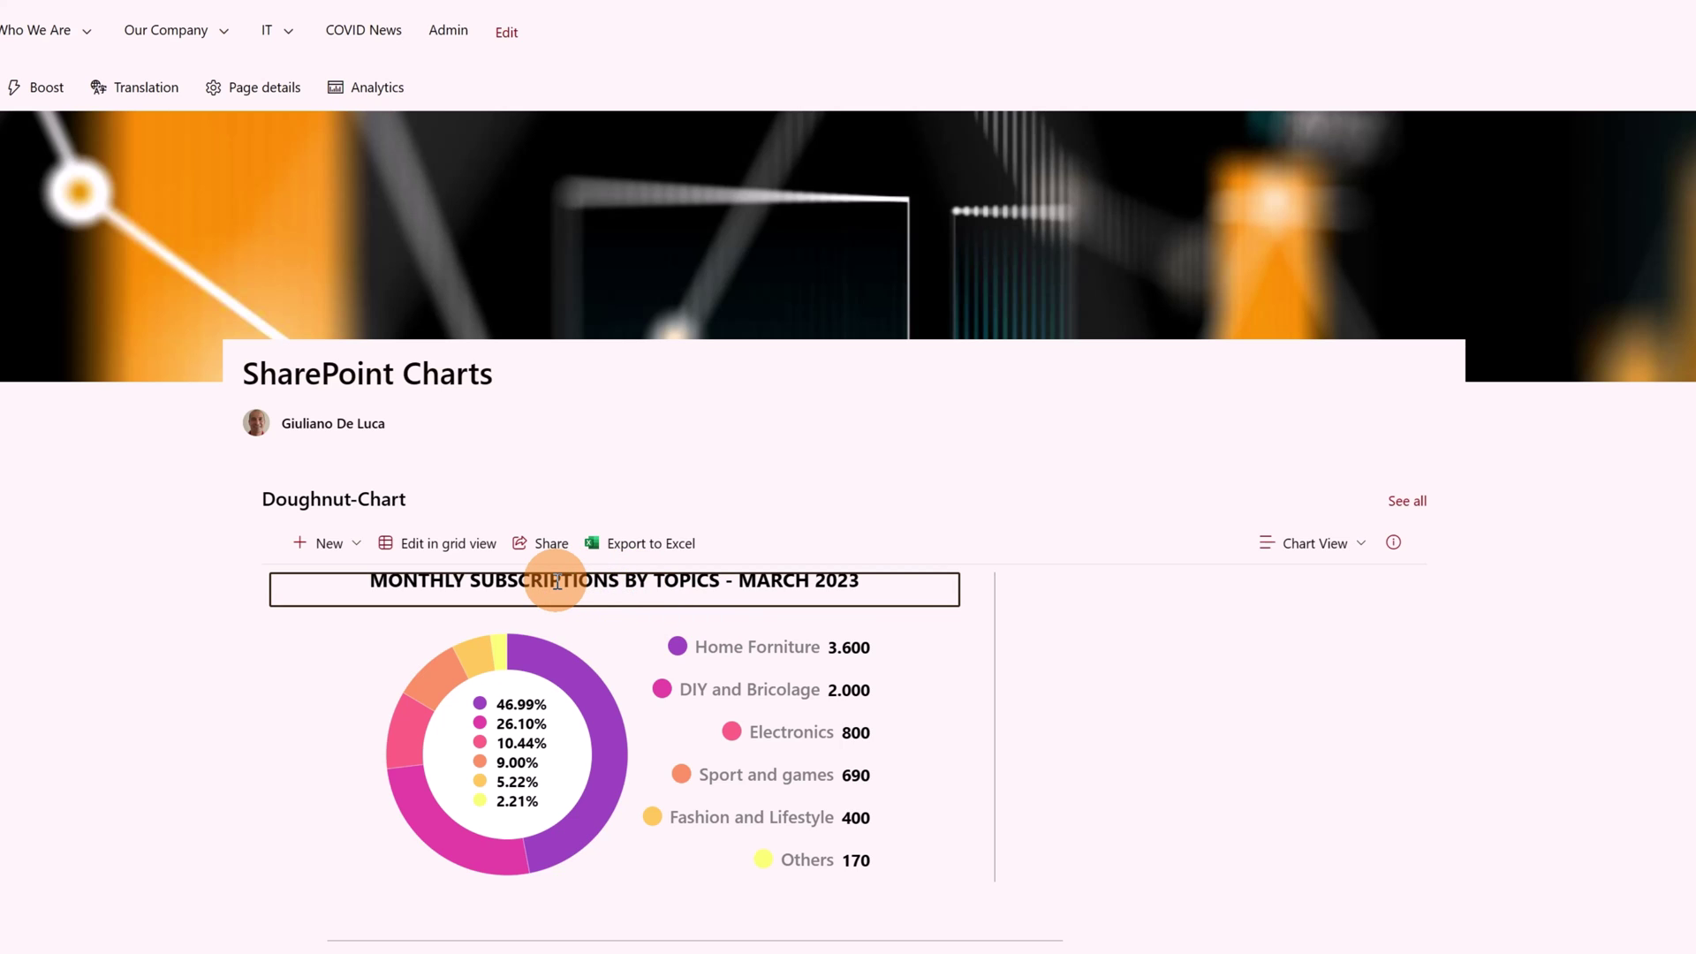
Step: Edit the doughnut chart's title inline to read MONTHLY SUBSCRIPTIONS BY TOPICS - JULY 2023
{"action": "left_click", "coordinate": [779, 581]}
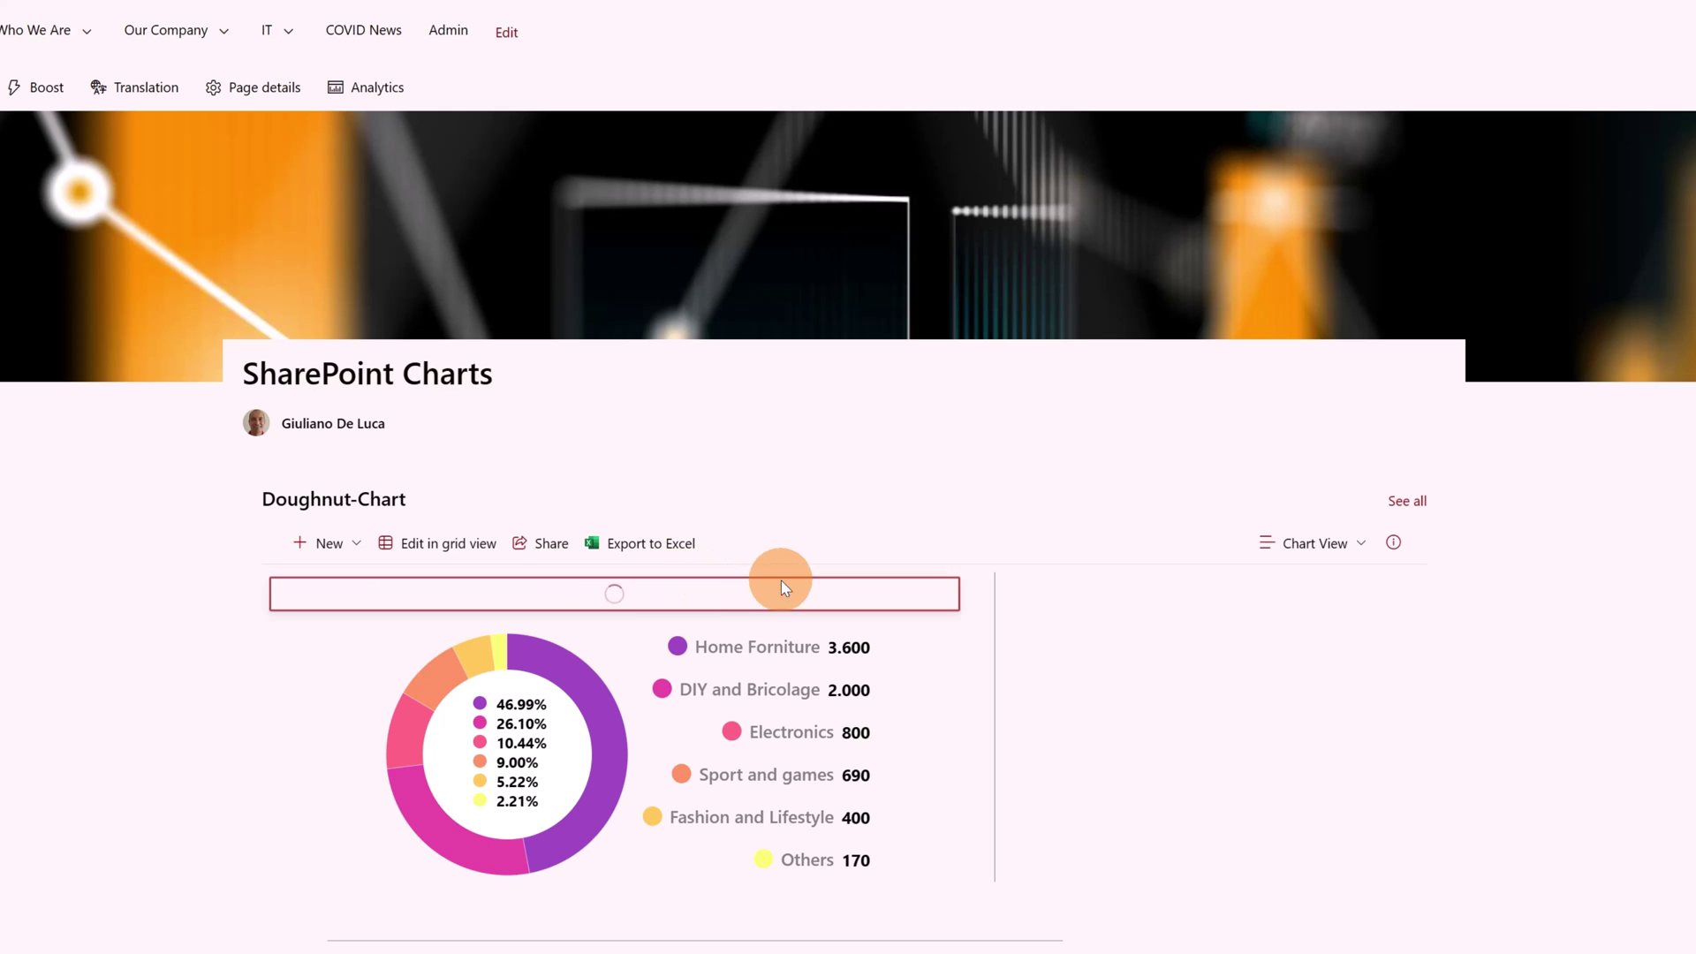
{"action": "left_click", "coordinate": [566, 588]}
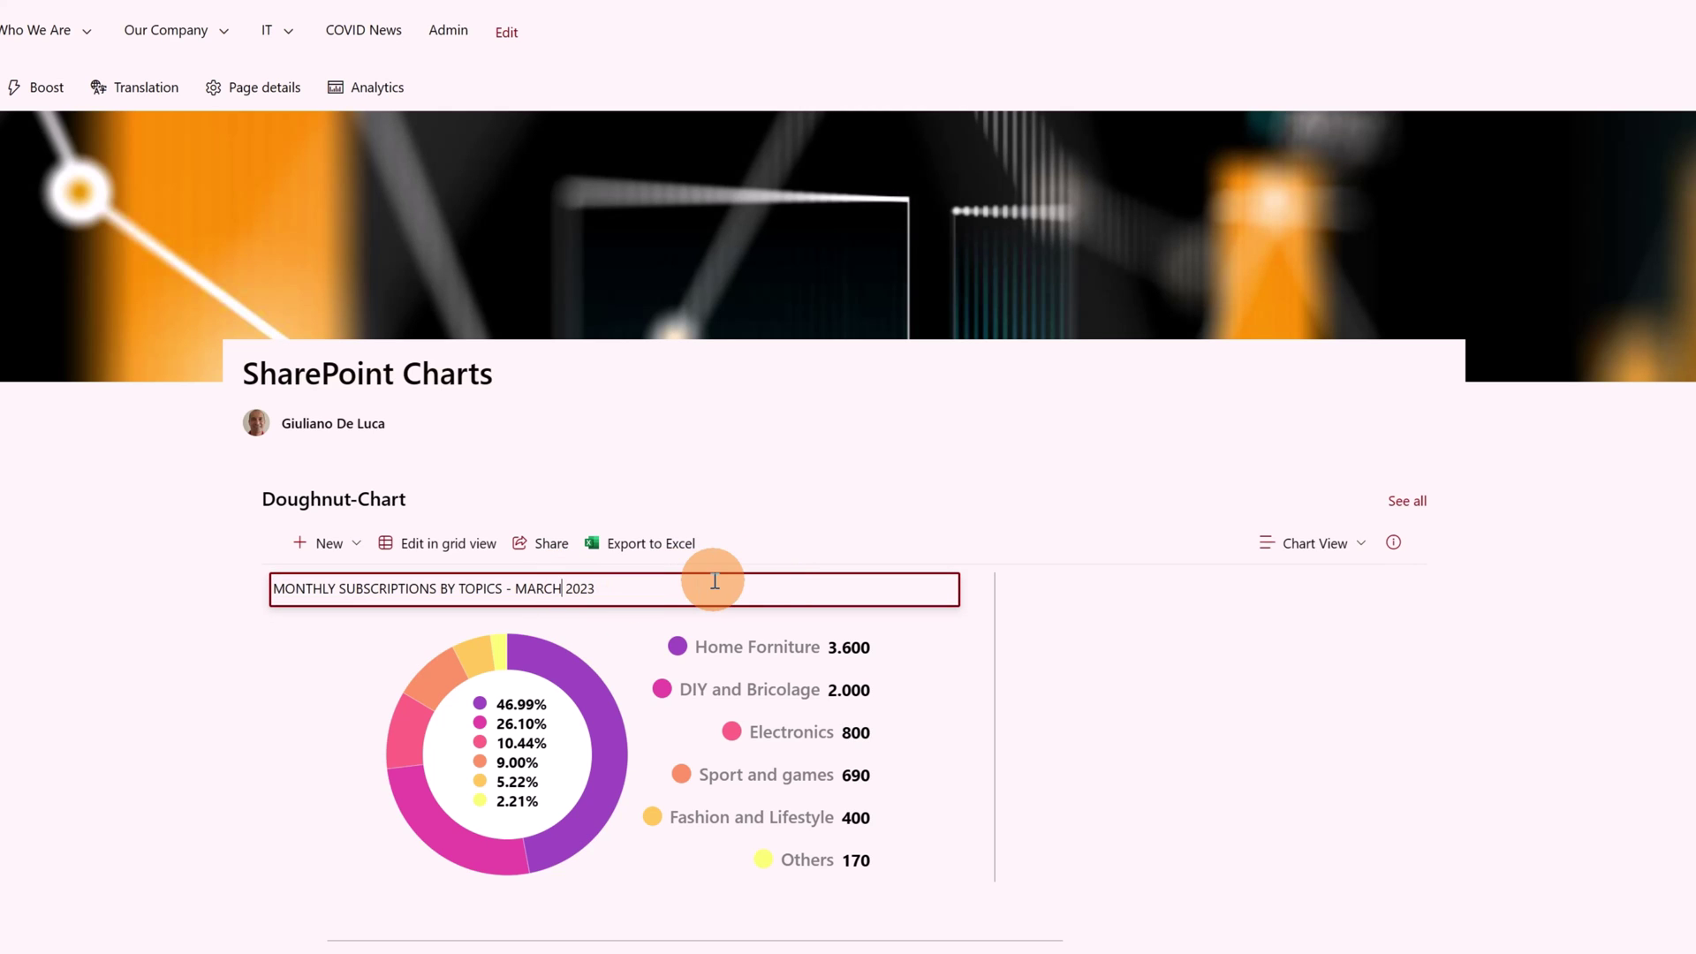
{"action": "key", "text": "BackSpace"}
{"action": "key", "text": "BackSpace"}
{"action": "key", "text": "BackSpace"}
{"action": "key", "text": "BackSpace"}
{"action": "key", "text": "BackSpace"}
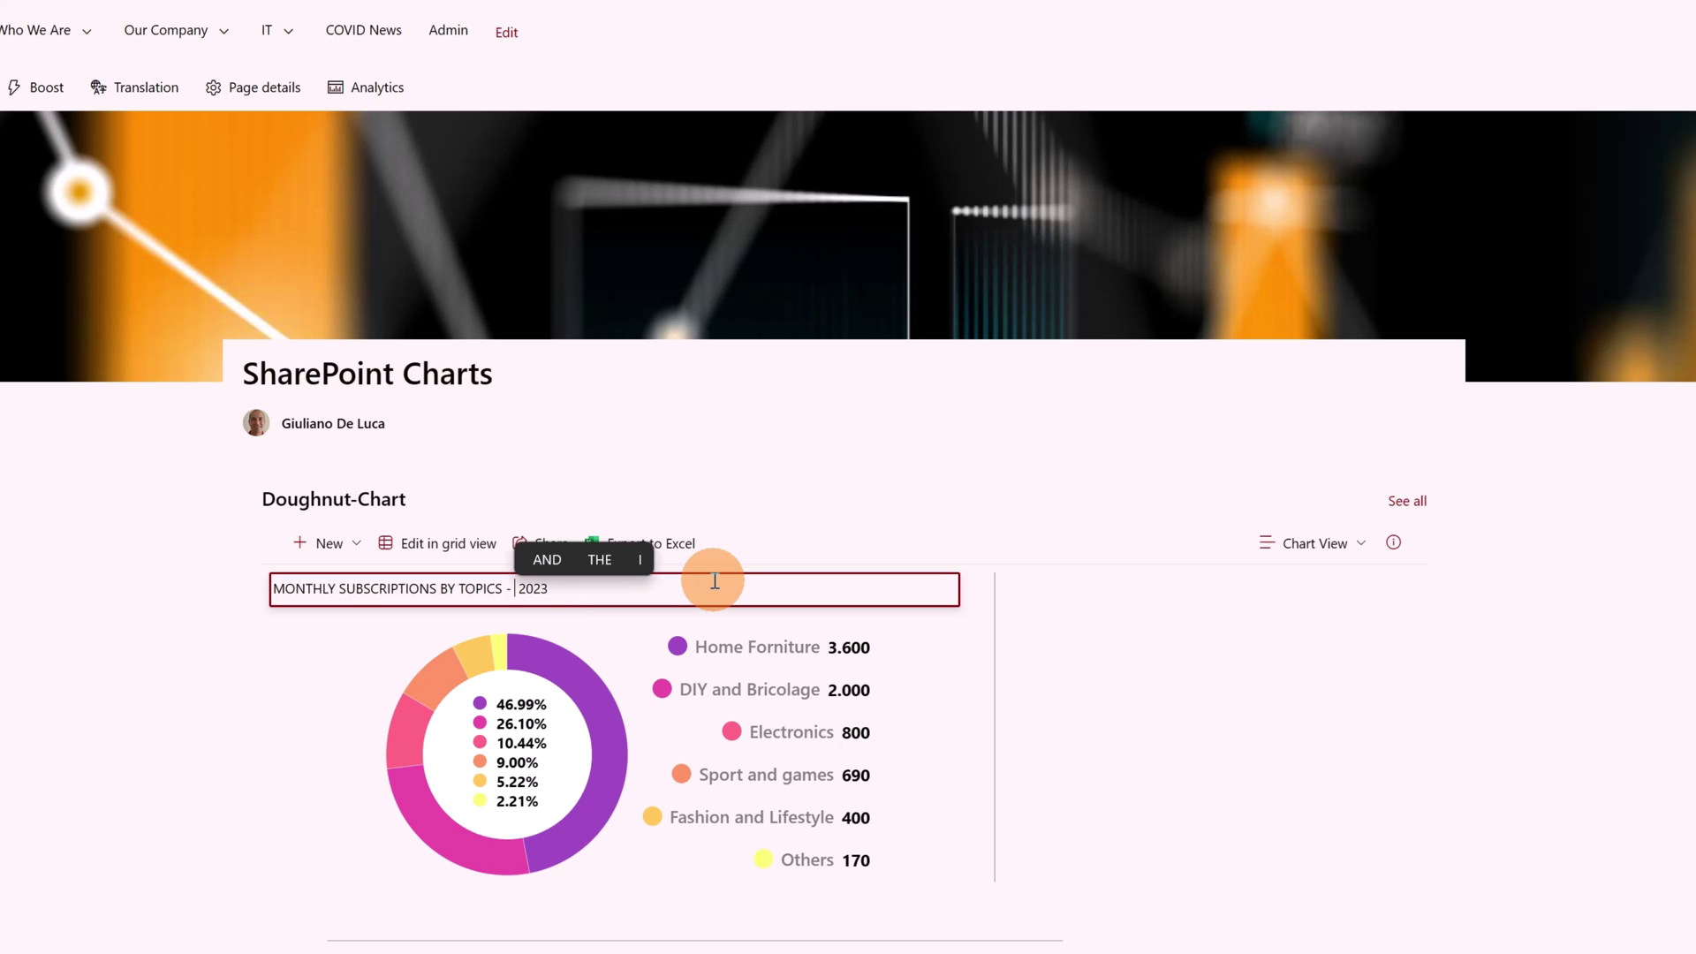
{"action": "type", "text": "JULY"}
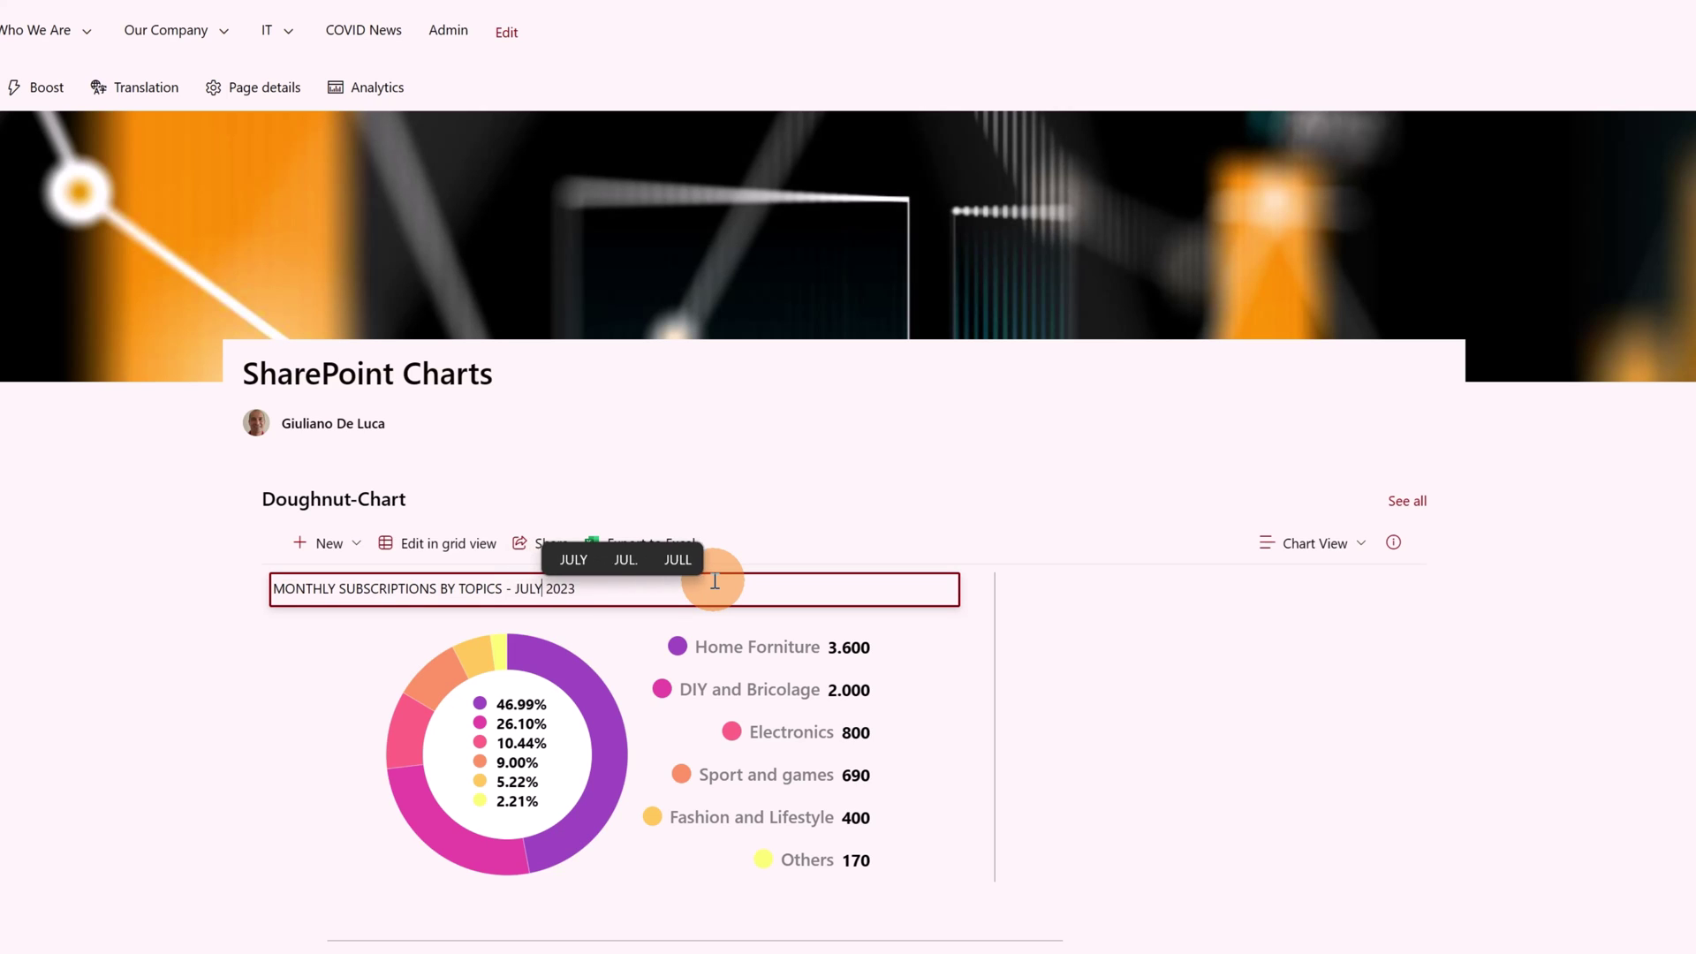
{"action": "left_click", "coordinate": [835, 493]}
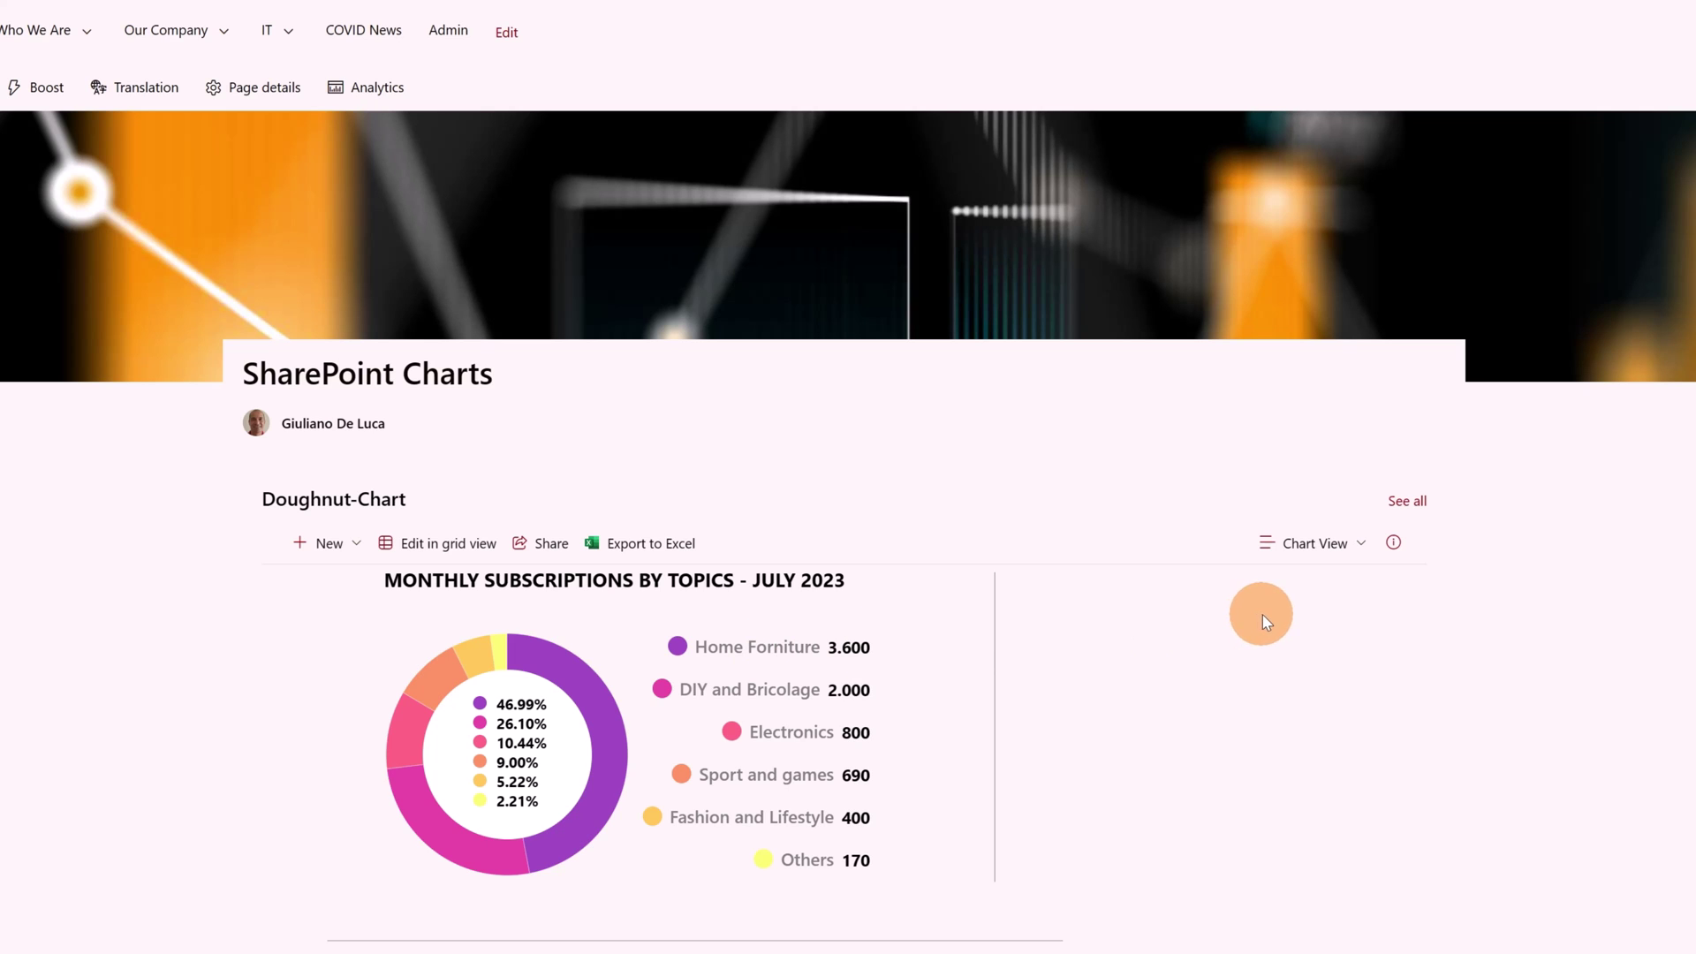
Step: Switch the Doughnut-Chart list to the Pie view
{"action": "left_click", "coordinate": [1323, 562]}
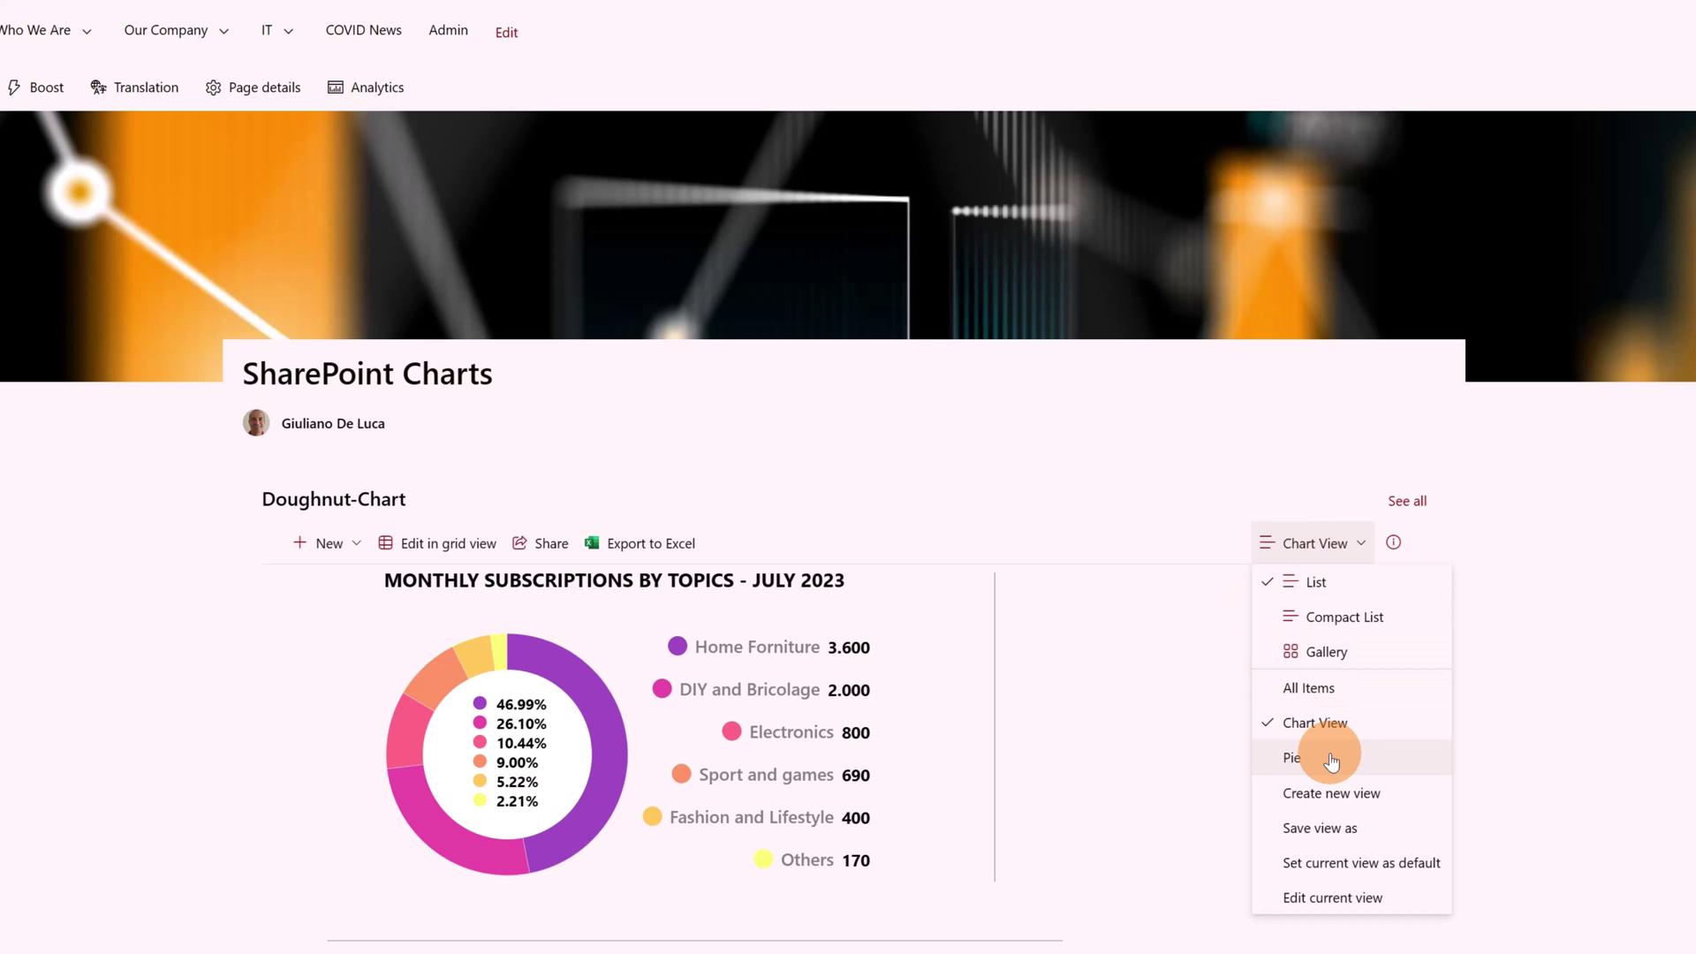
{"action": "left_click", "coordinate": [1332, 761]}
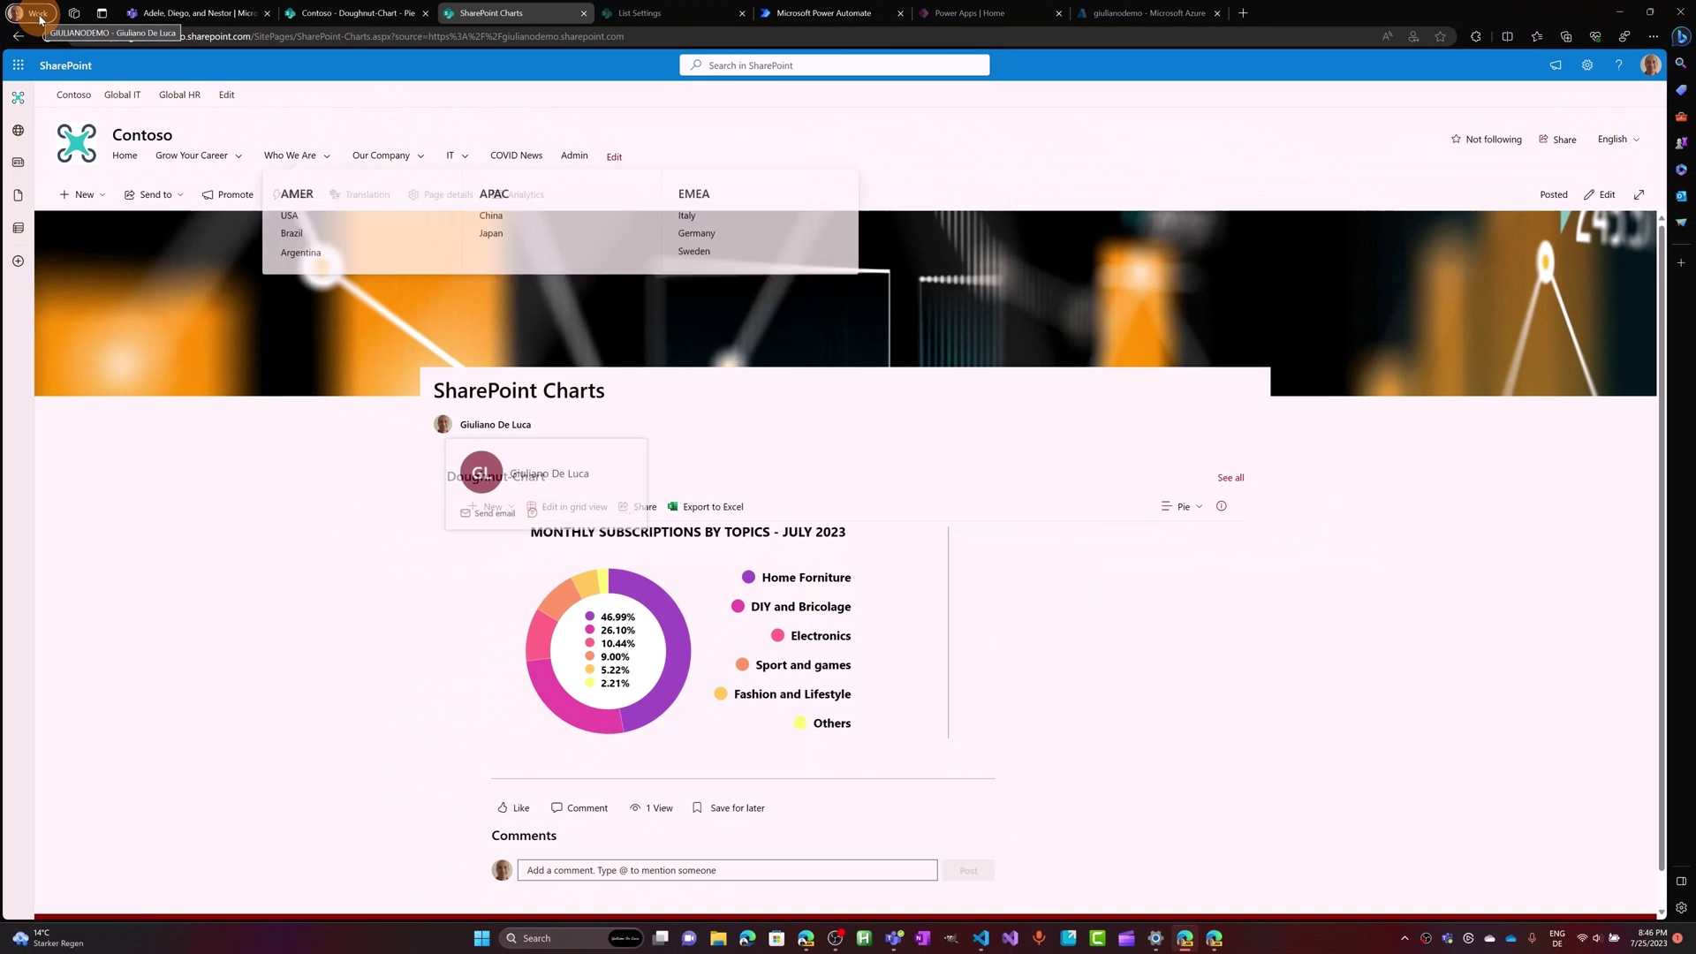
Step: Open a browser window under another demo user's work profile and load the SharePoint-Charts.aspx page there using its copied address
{"action": "left_click", "coordinate": [39, 15]}
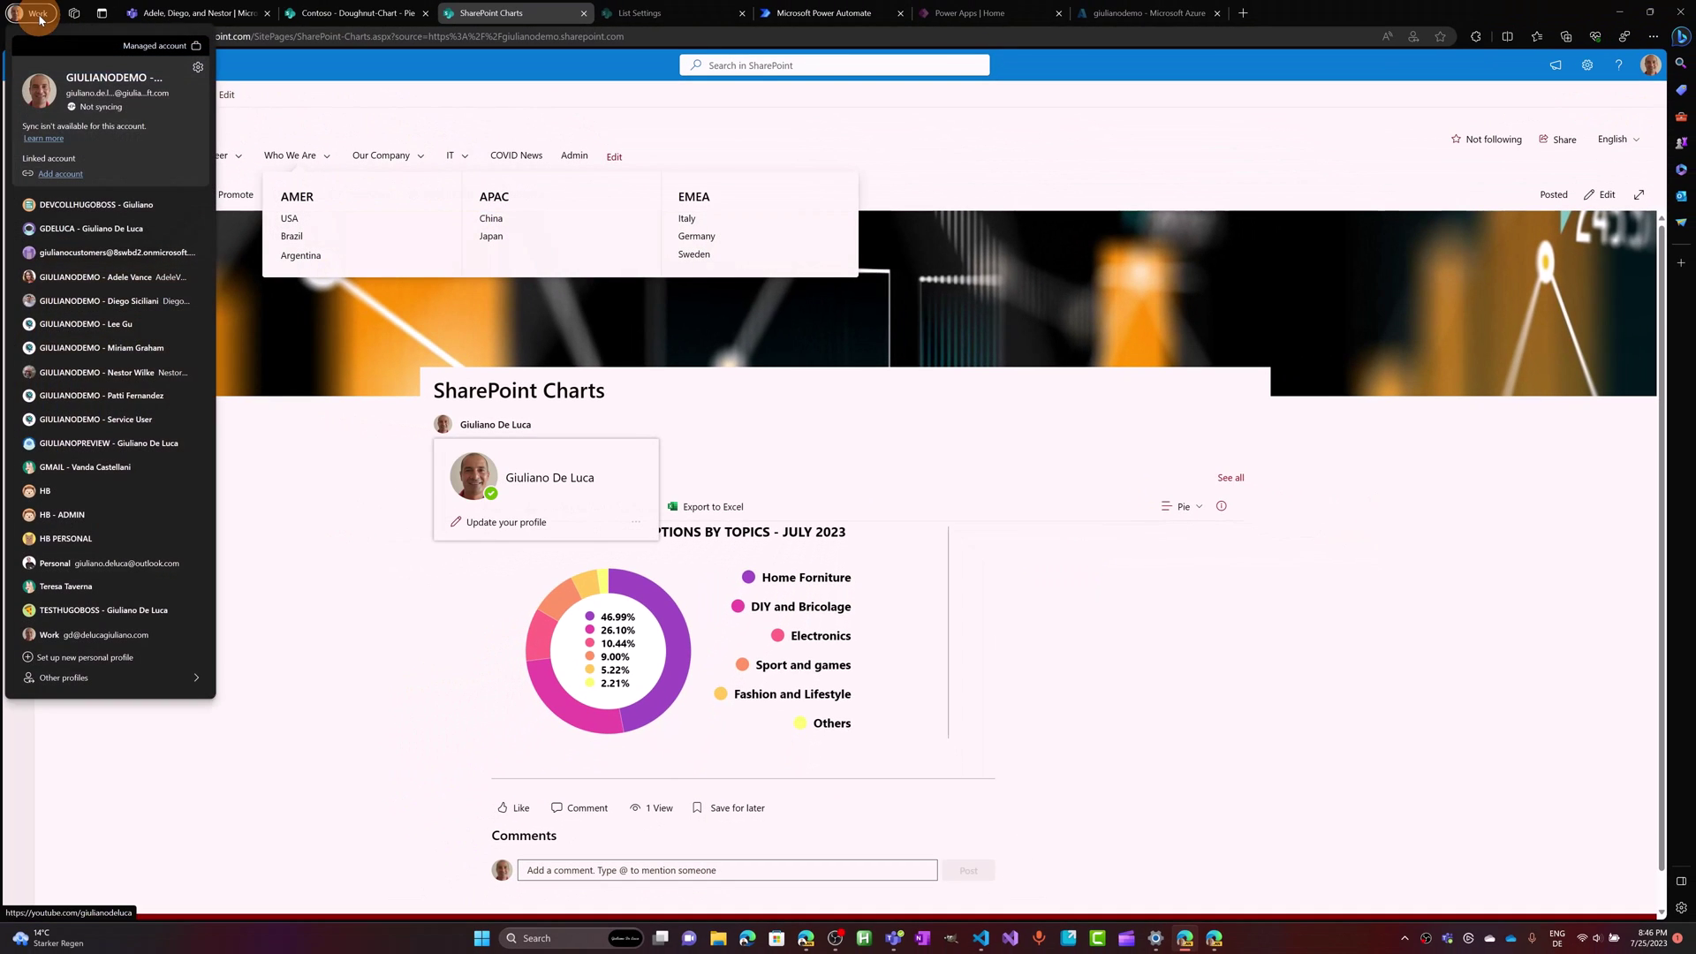
{"action": "left_click", "coordinate": [76, 302]}
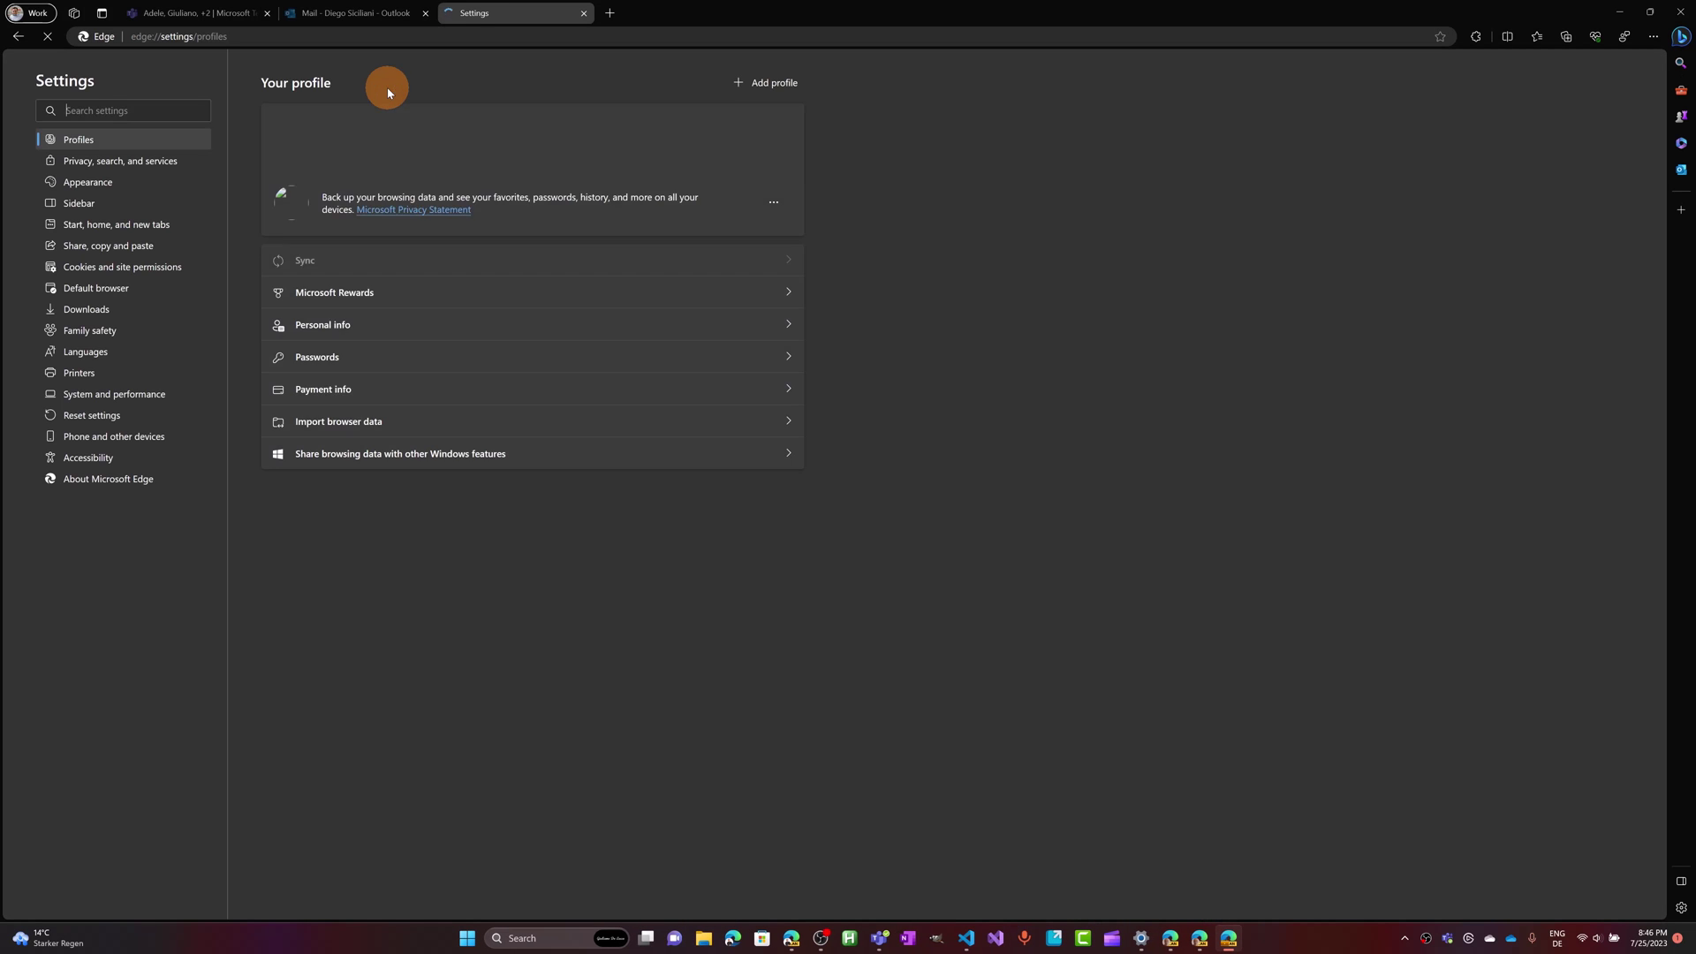
{"action": "key", "text": "alt+Tab"}
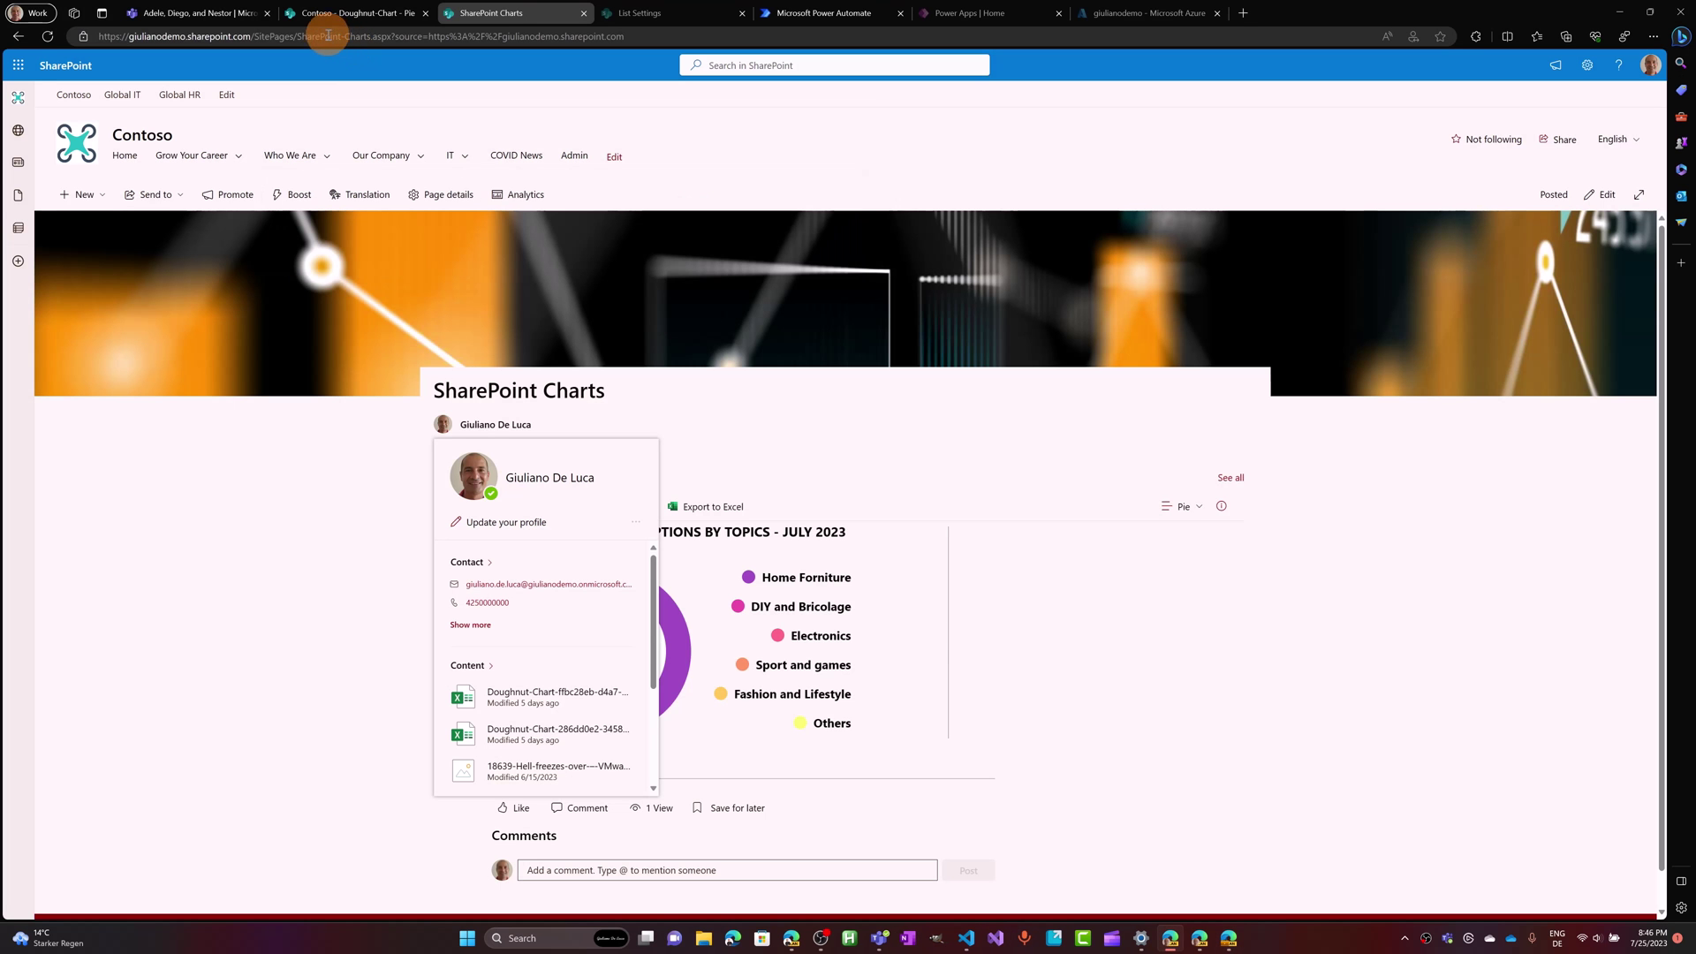
{"action": "left_click", "coordinate": [243, 38]}
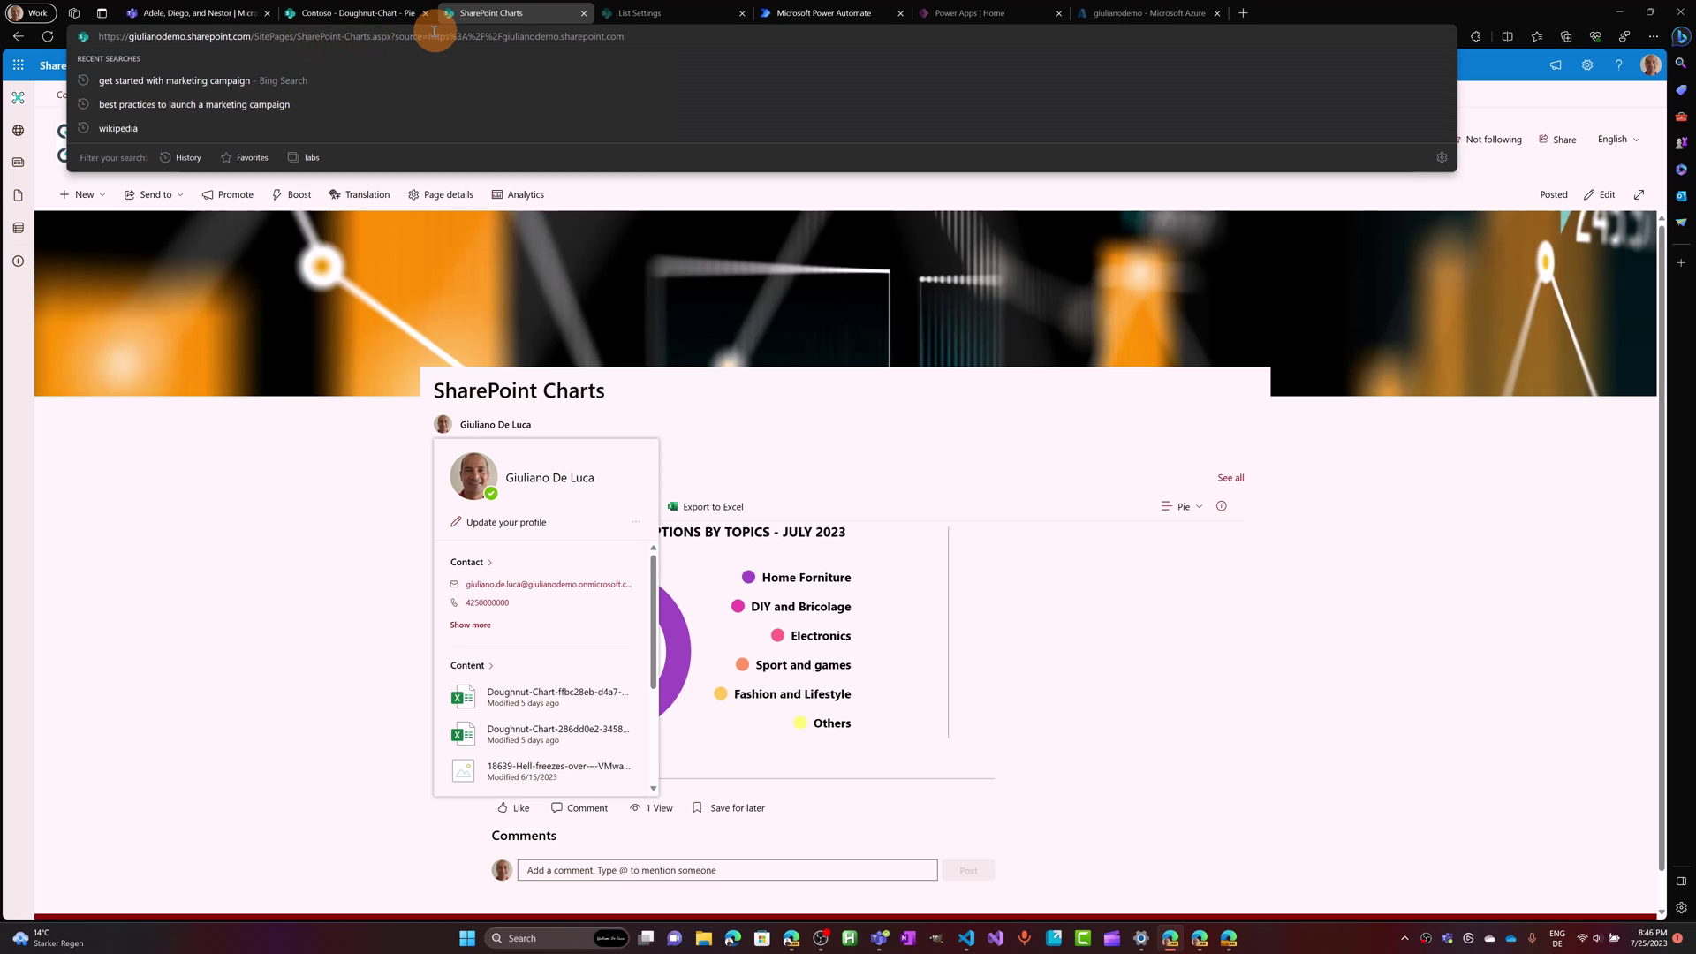
{"action": "left_click_drag", "start_coordinate": [393, 38], "coordinate": [261, 37]}
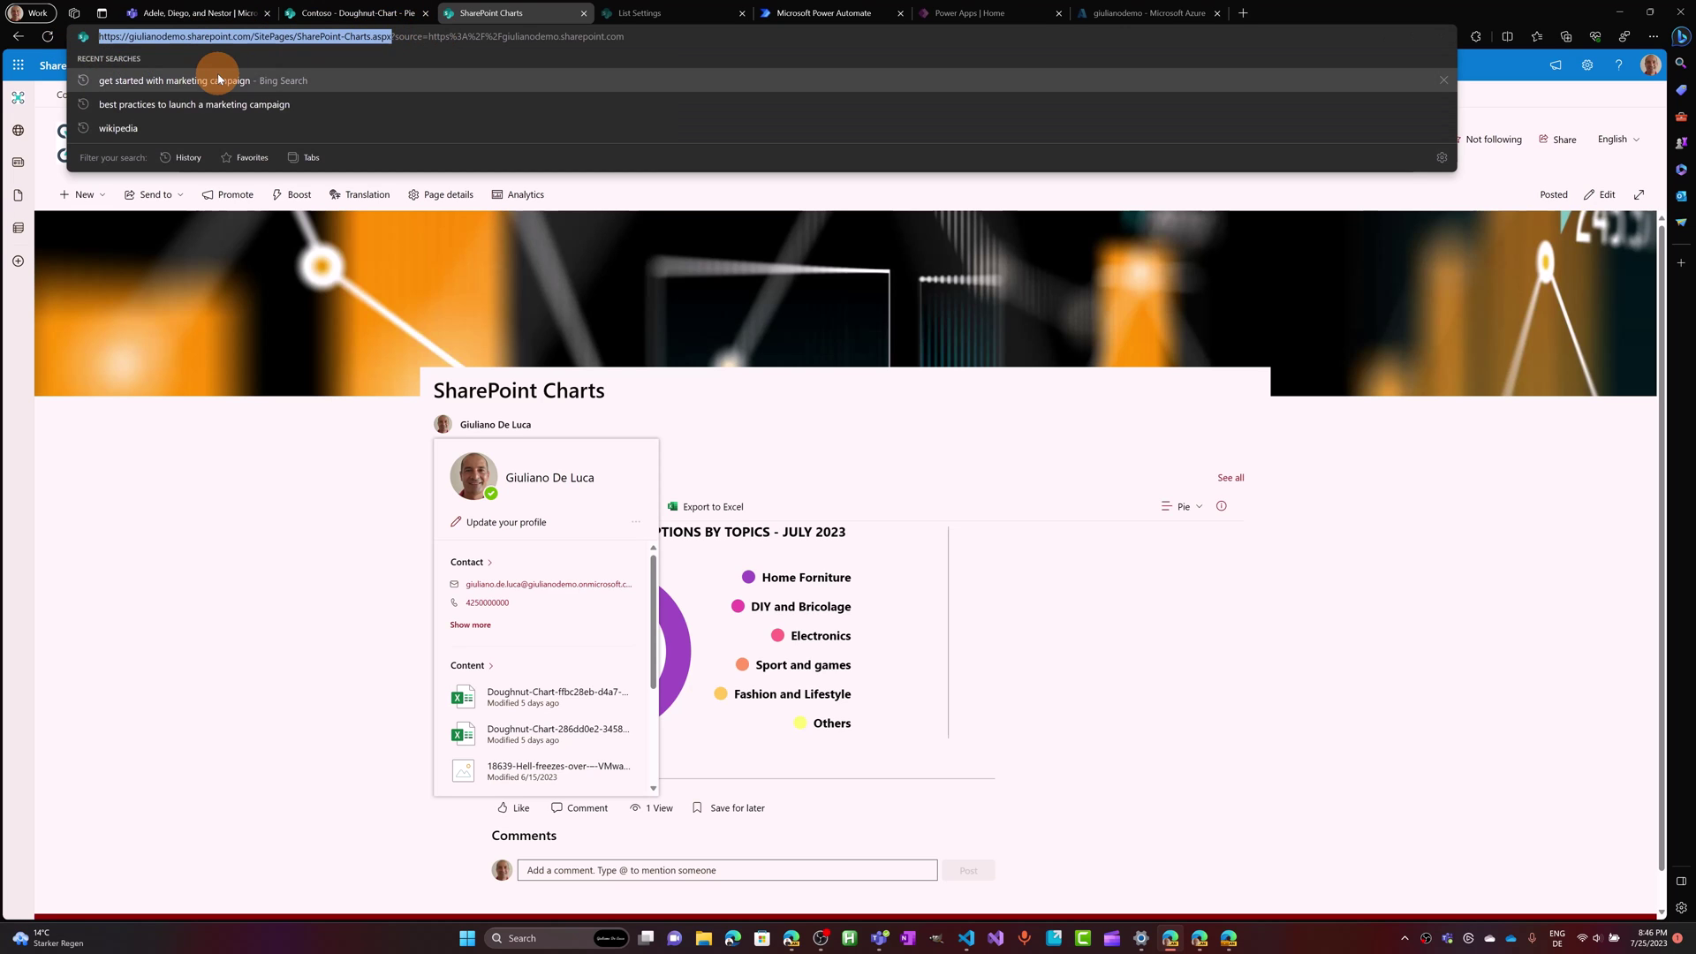
{"action": "key", "text": "alt+Tab"}
{"action": "left_click", "coordinate": [258, 33]}
{"action": "type", "text": "https://giulianodemo.sharepoint.com/SitePages/SharePoint-Charts.aspx"}
{"action": "key", "text": "Return"}
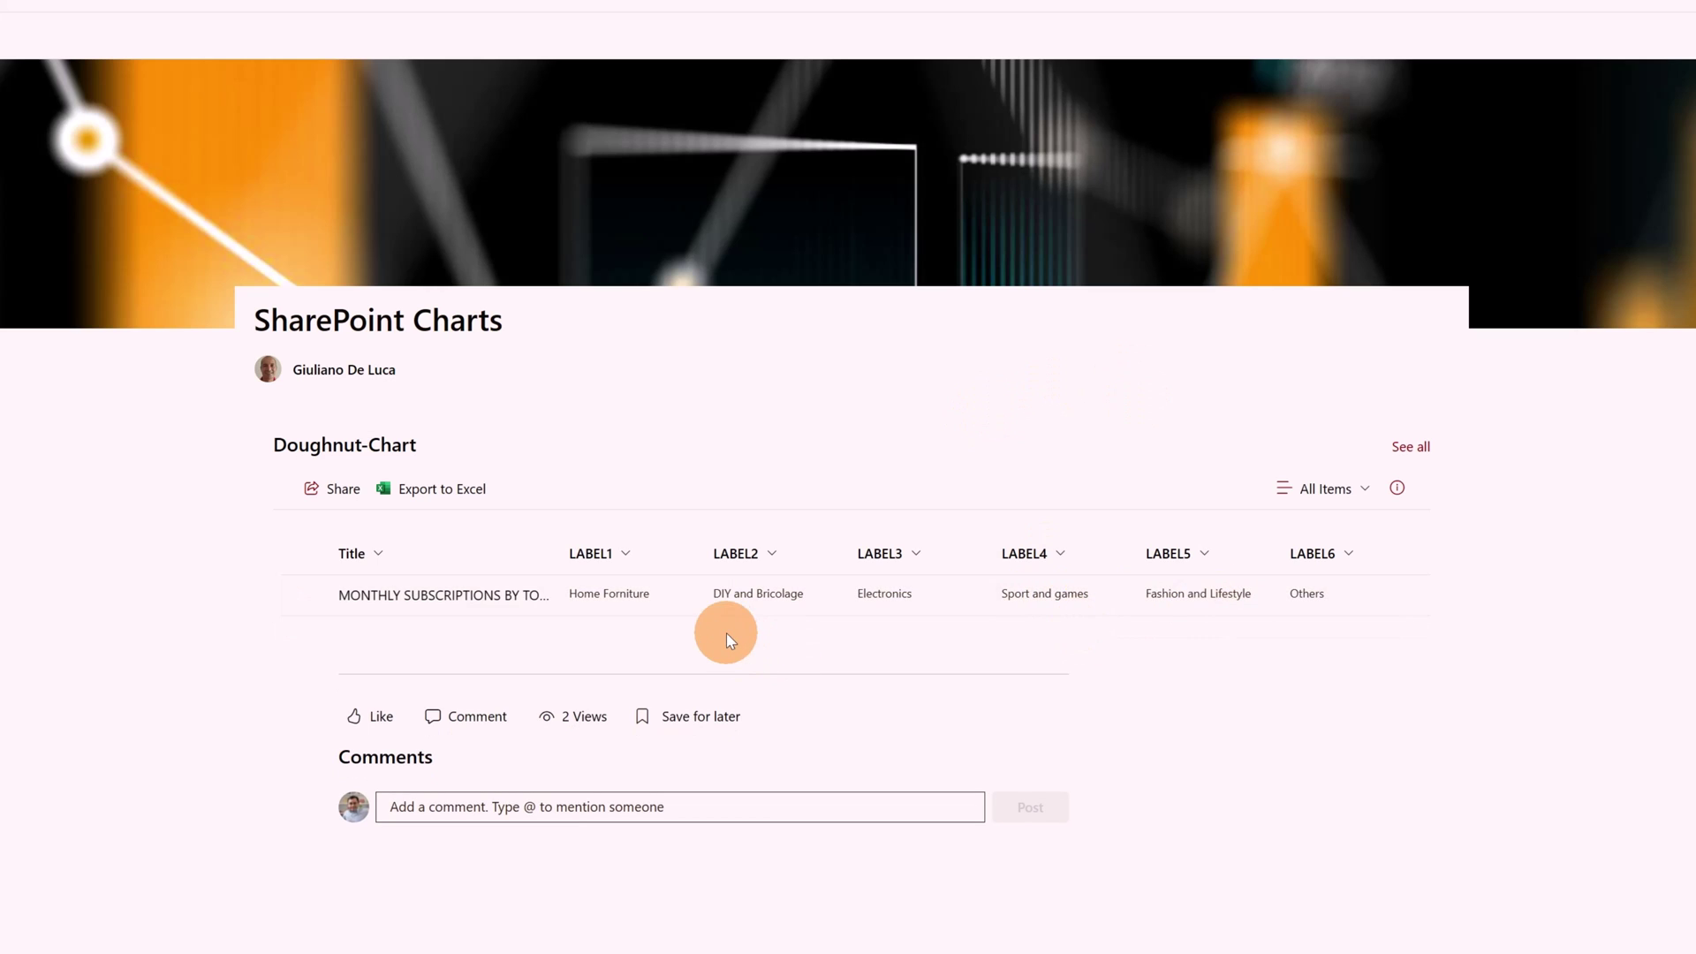
Step: Clear the list row selection and display the Doughnut-Chart list in Chart View as the second user
{"action": "left_click", "coordinate": [1281, 600]}
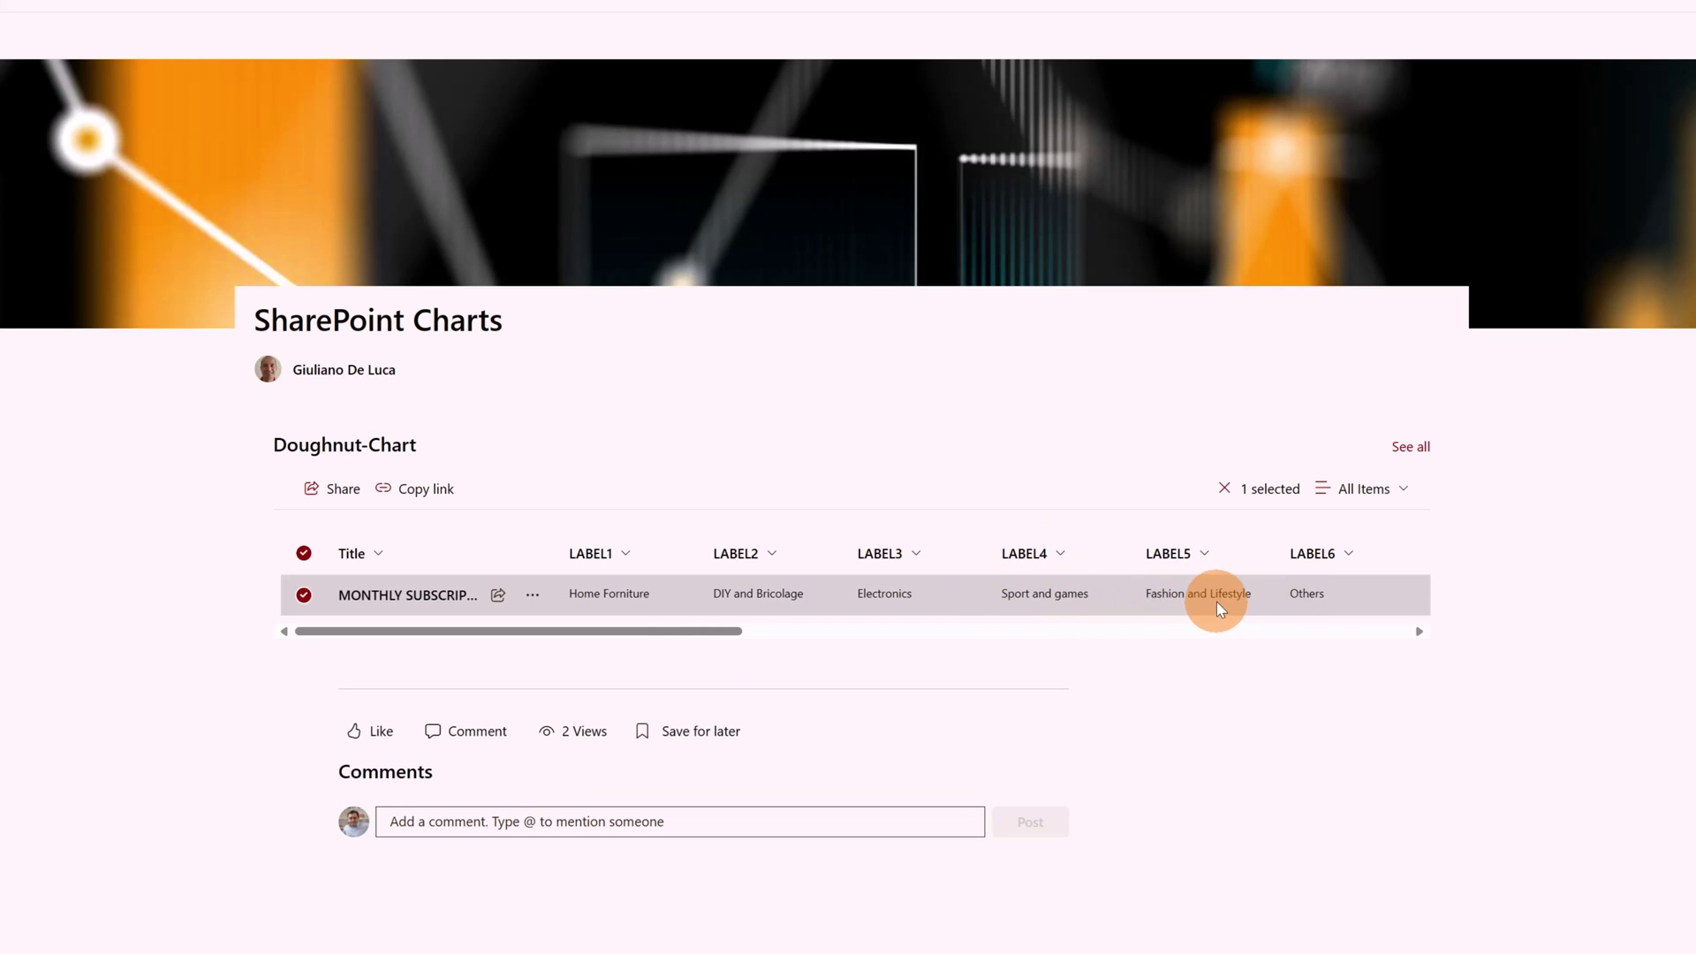
{"action": "left_click", "coordinate": [303, 595]}
{"action": "left_click", "coordinate": [1287, 497]}
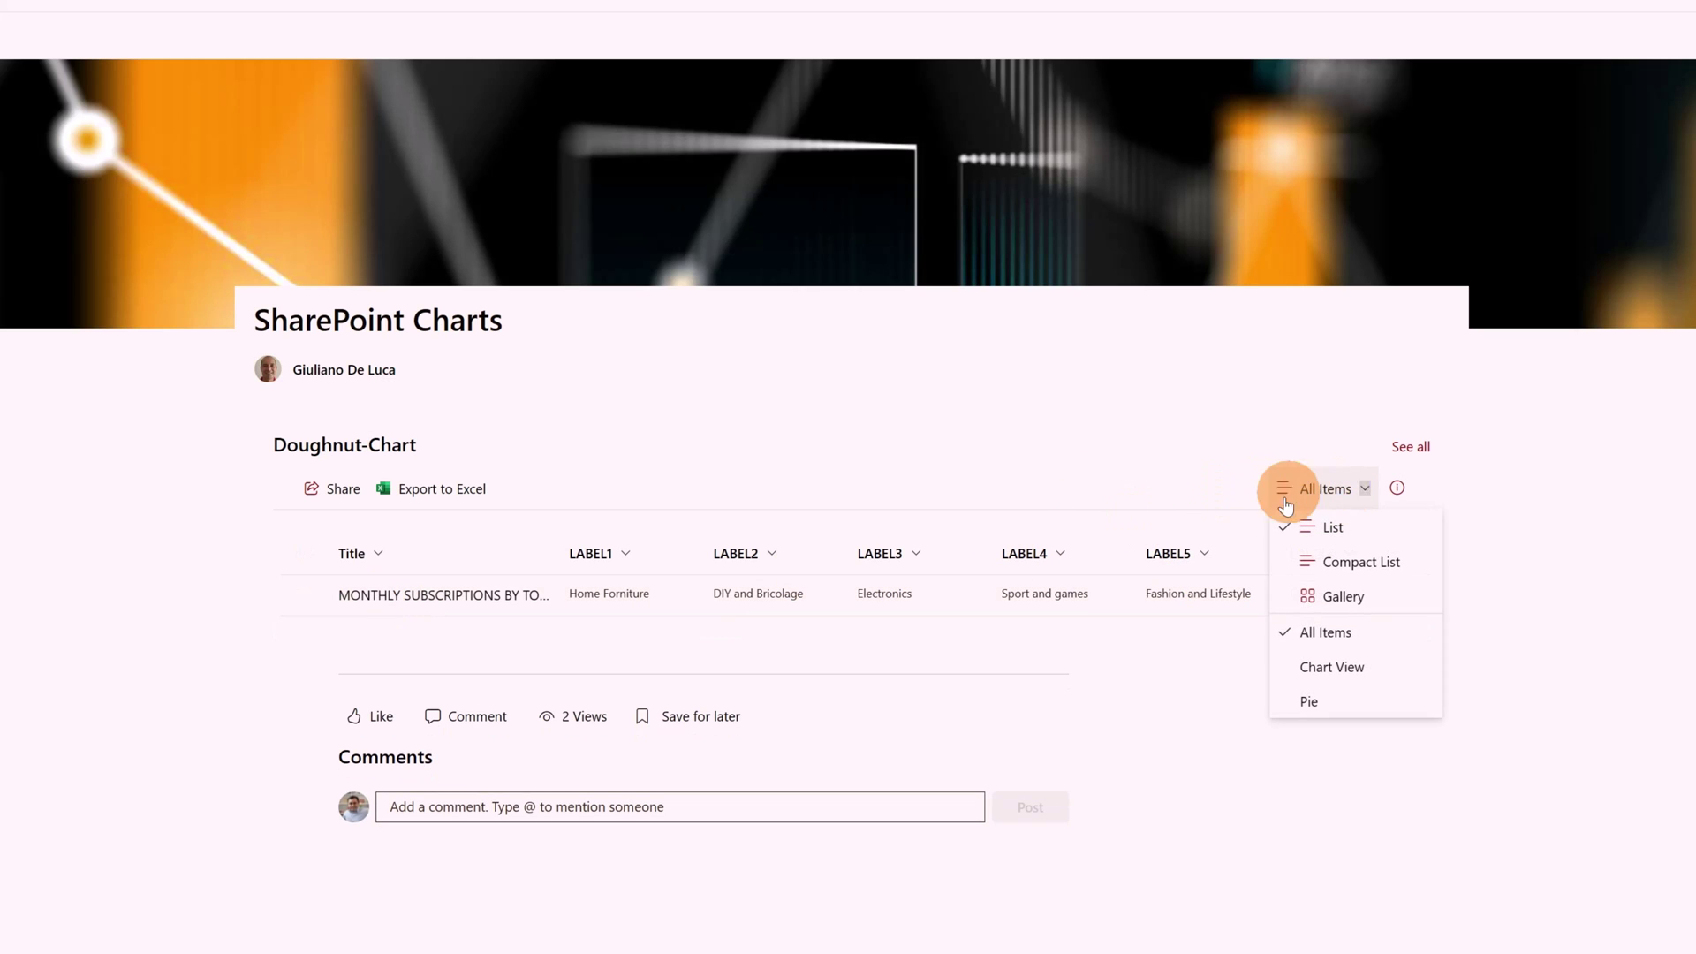
{"action": "left_click", "coordinate": [1328, 667]}
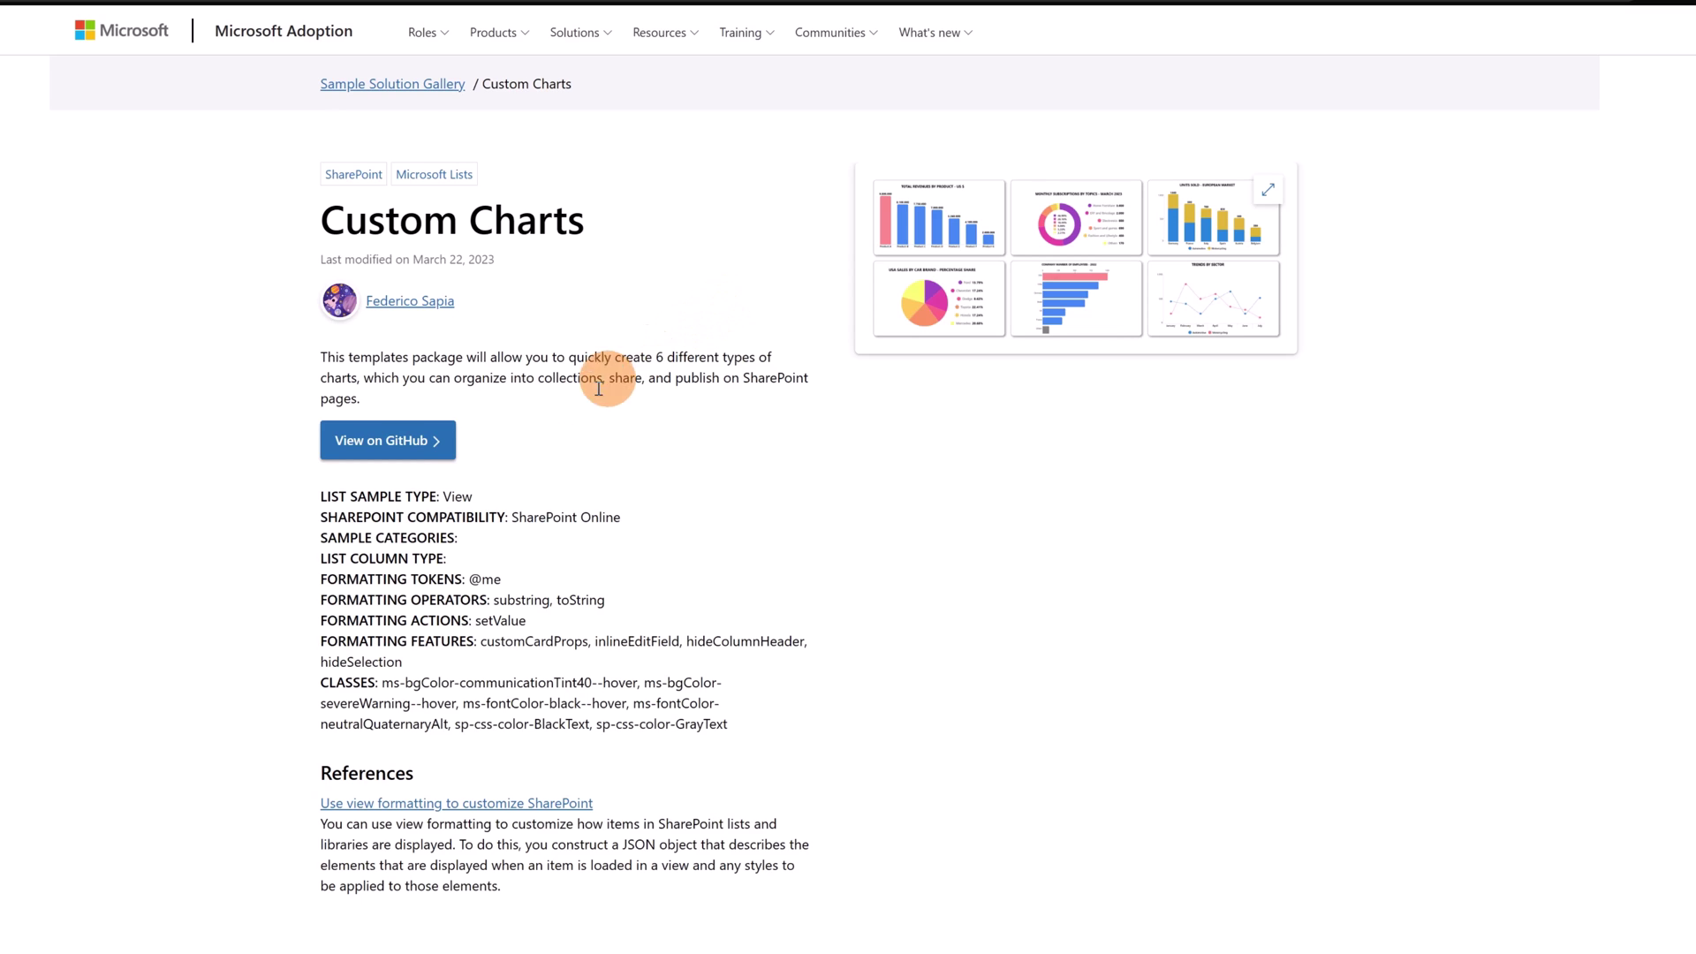
Step: Open the Custom Charts sample on GitHub and examine its README introduction, chart previews and tested SharePoint page layouts
{"action": "left_click", "coordinate": [417, 440]}
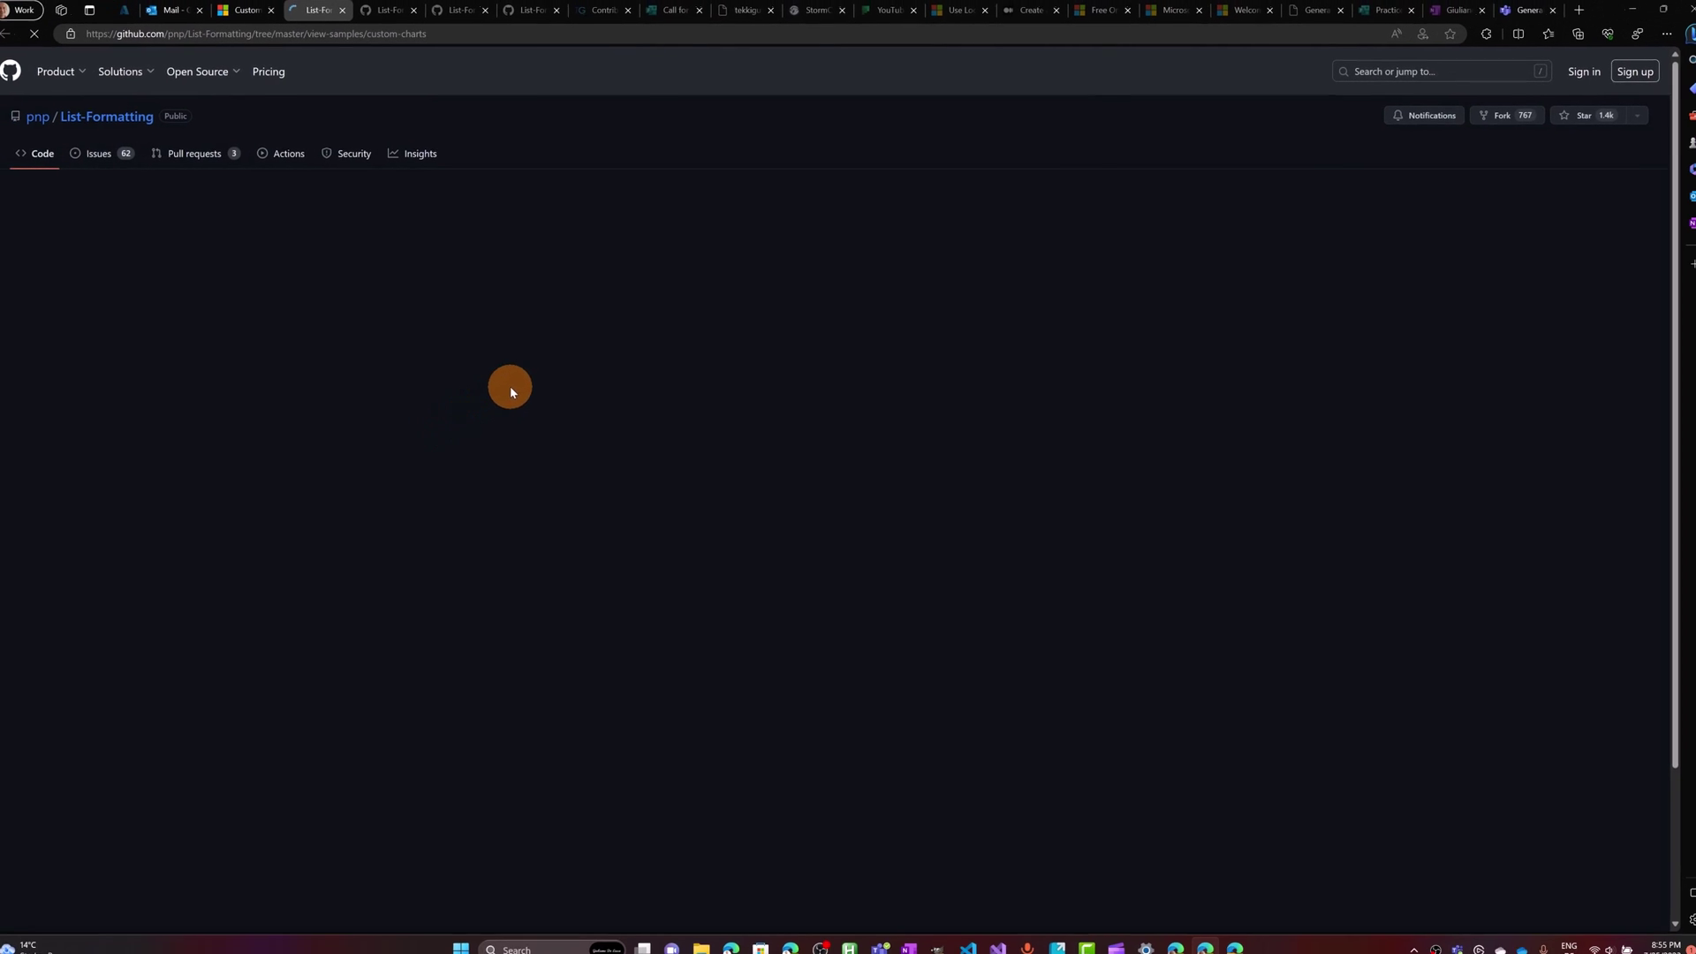
{"action": "scroll", "coordinate": [553, 296], "scroll_direction": "down", "scroll_amount": 5}
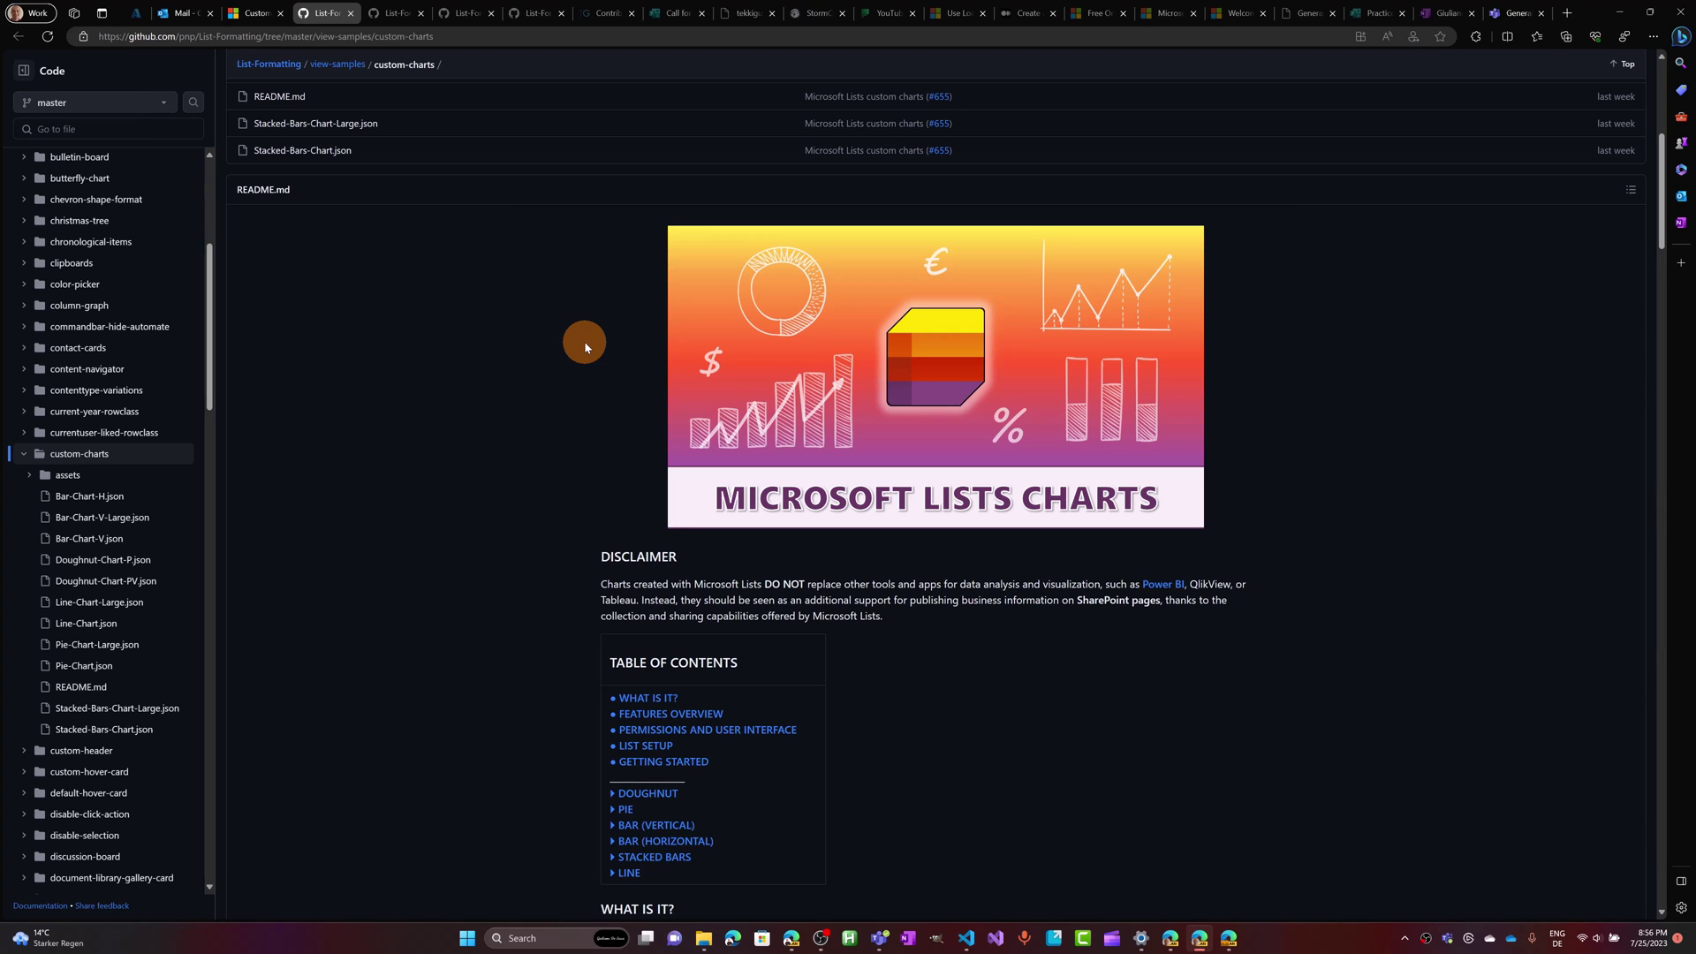
{"action": "scroll", "coordinate": [584, 341], "scroll_direction": "down", "scroll_amount": 2}
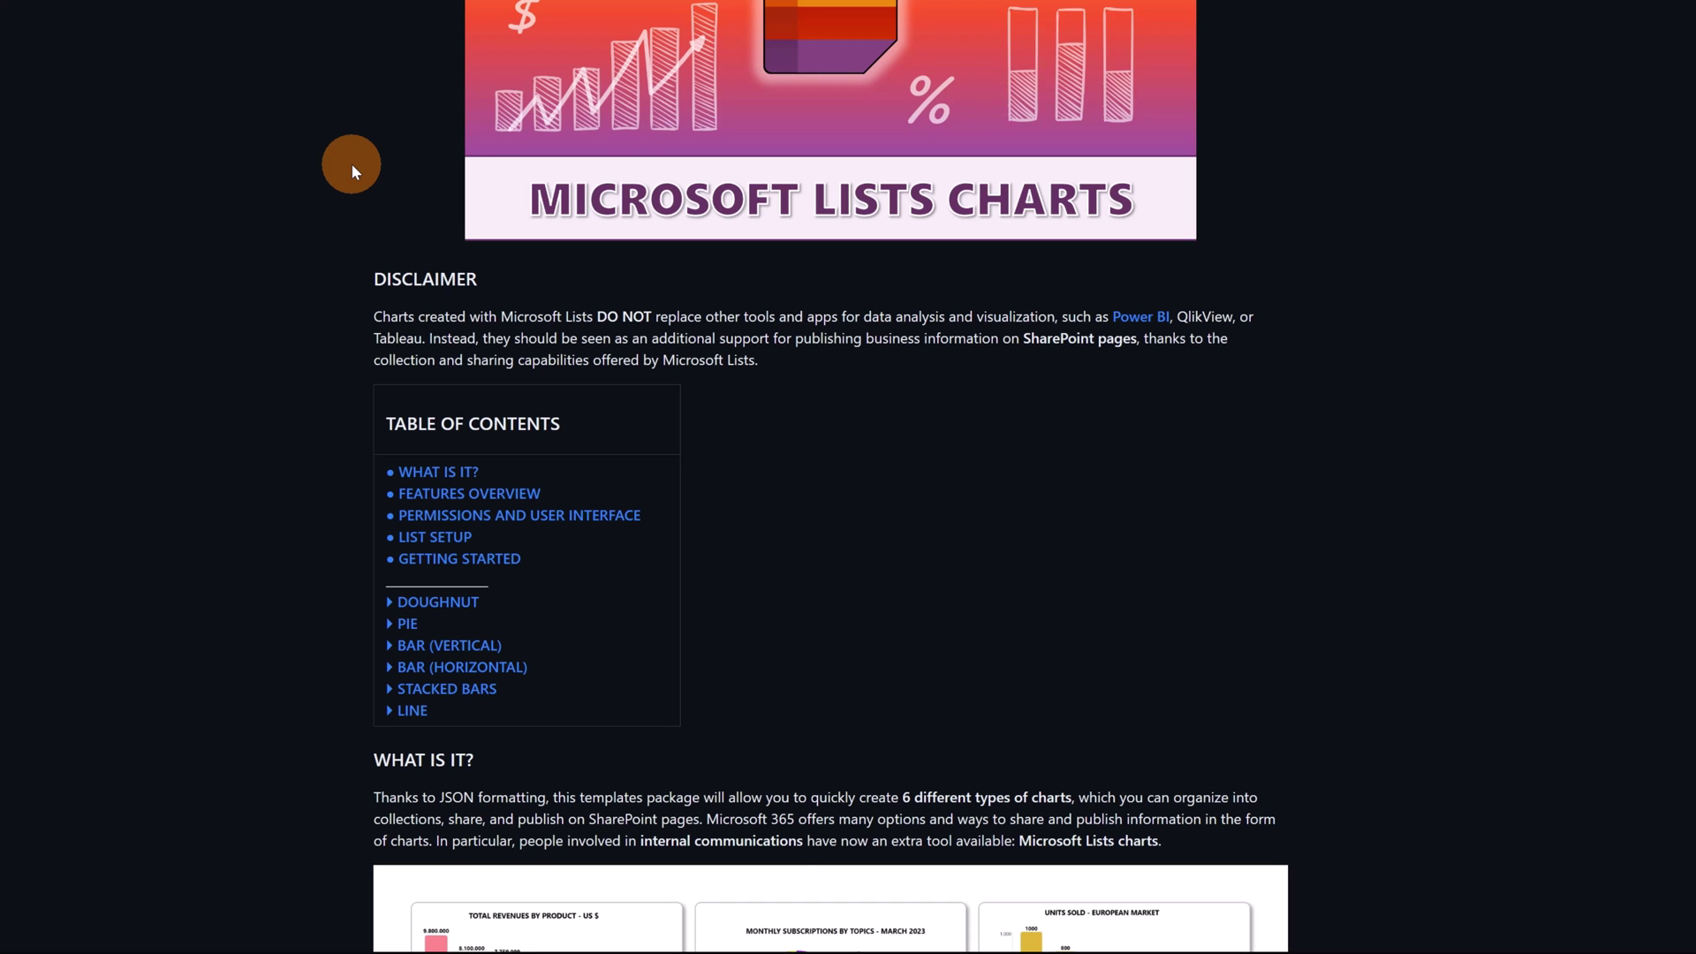
{"action": "scroll", "coordinate": [352, 163], "scroll_direction": "down", "scroll_amount": 4}
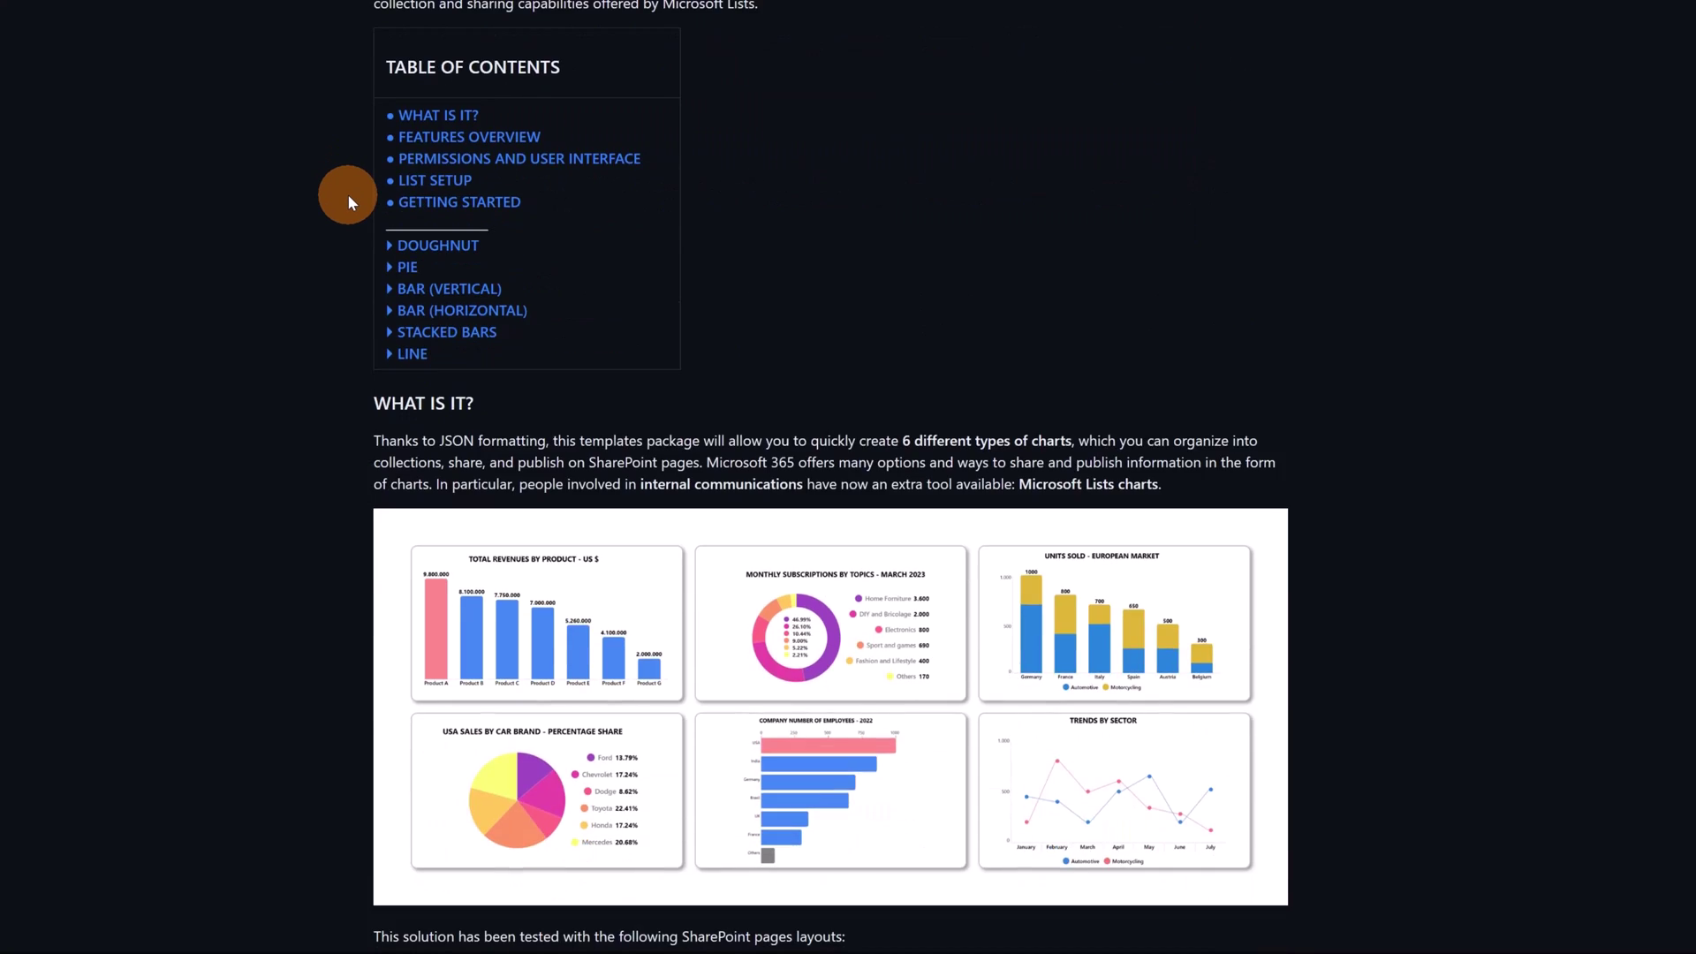
{"action": "scroll", "coordinate": [309, 221], "scroll_direction": "down", "scroll_amount": 2}
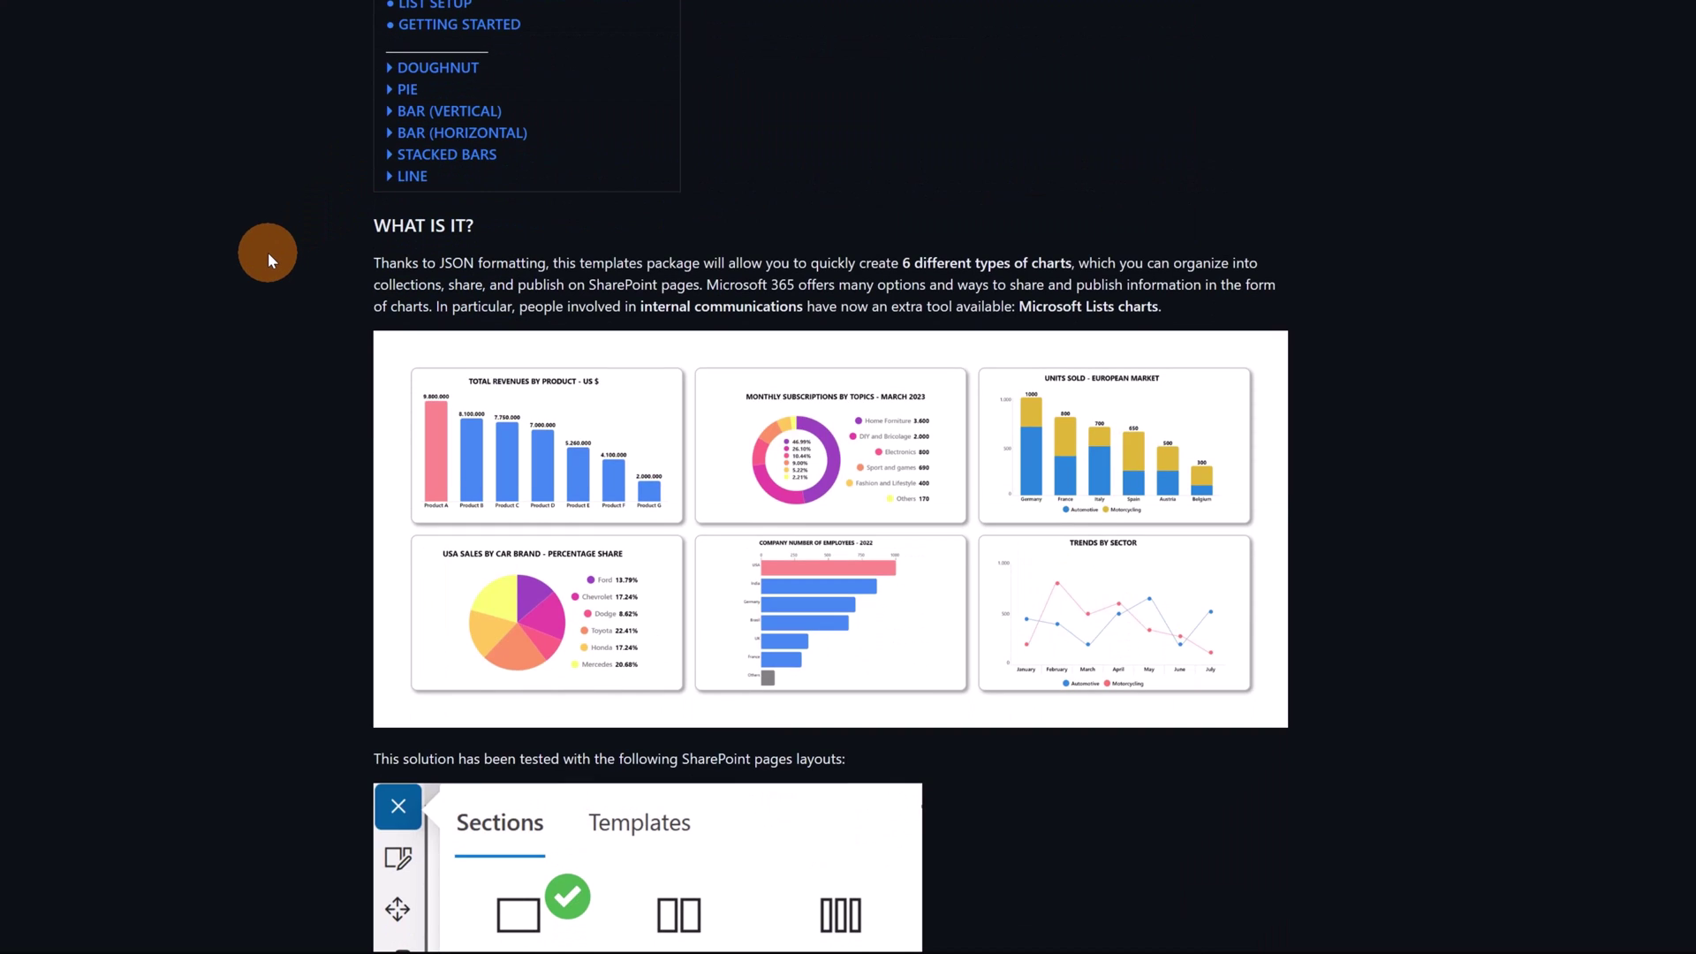
{"action": "scroll", "coordinate": [268, 251], "scroll_direction": "down", "scroll_amount": 2}
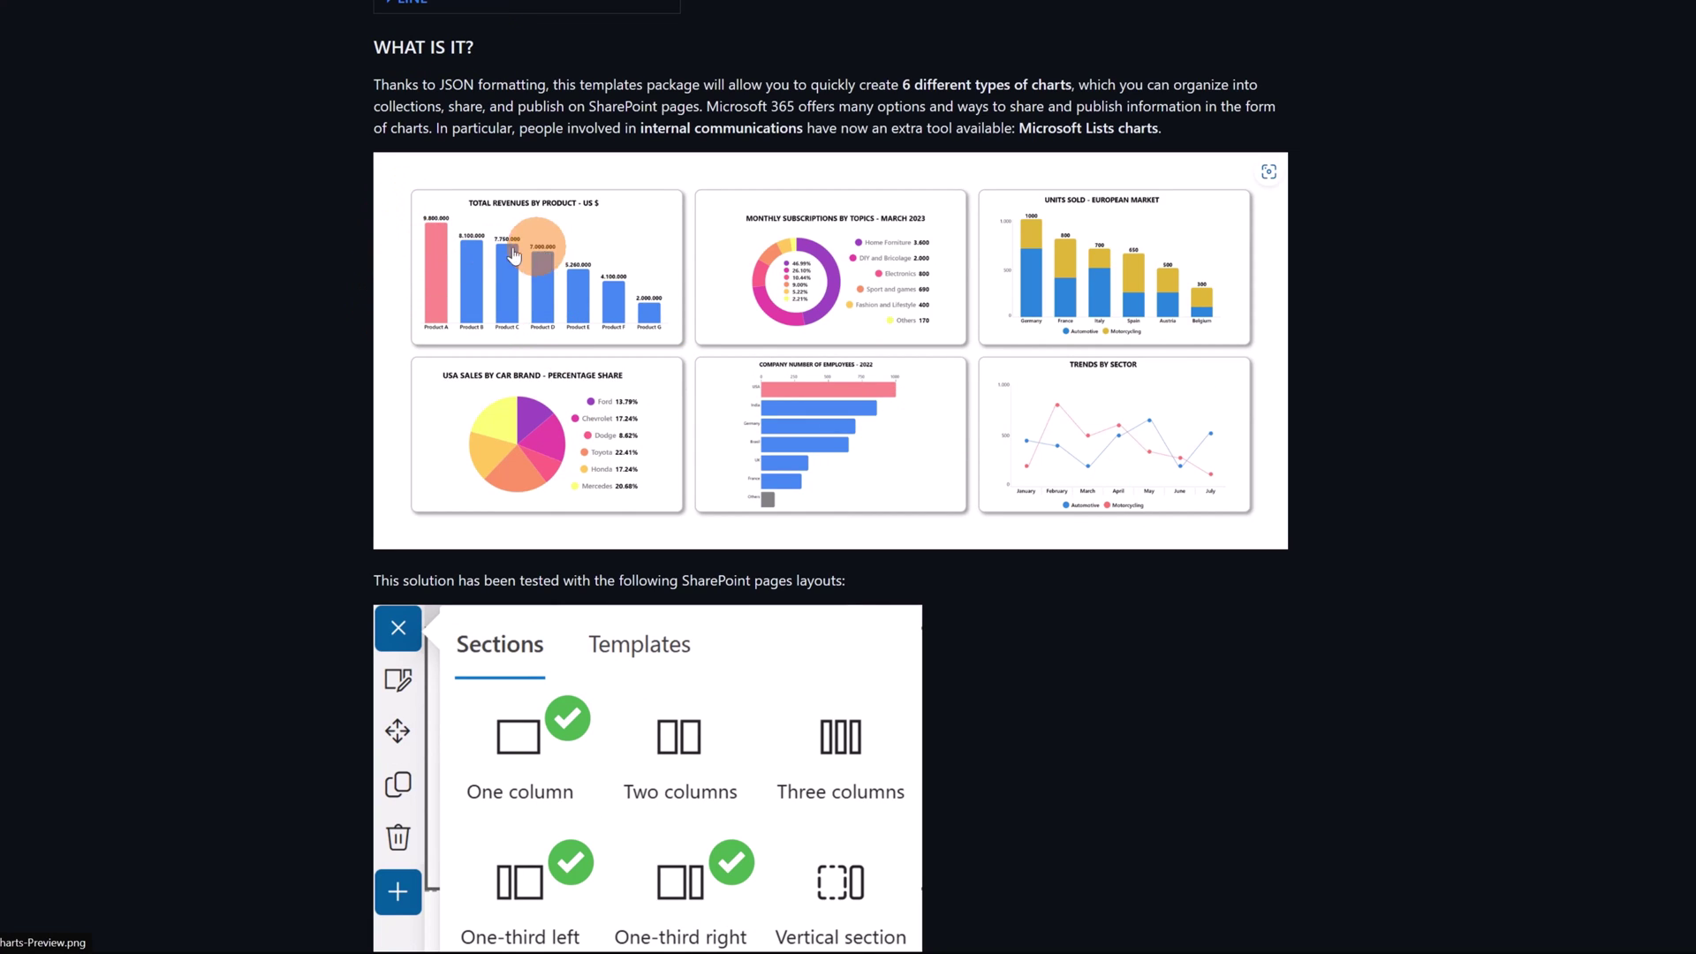
{"action": "scroll", "coordinate": [343, 256], "scroll_direction": "down", "scroll_amount": 4}
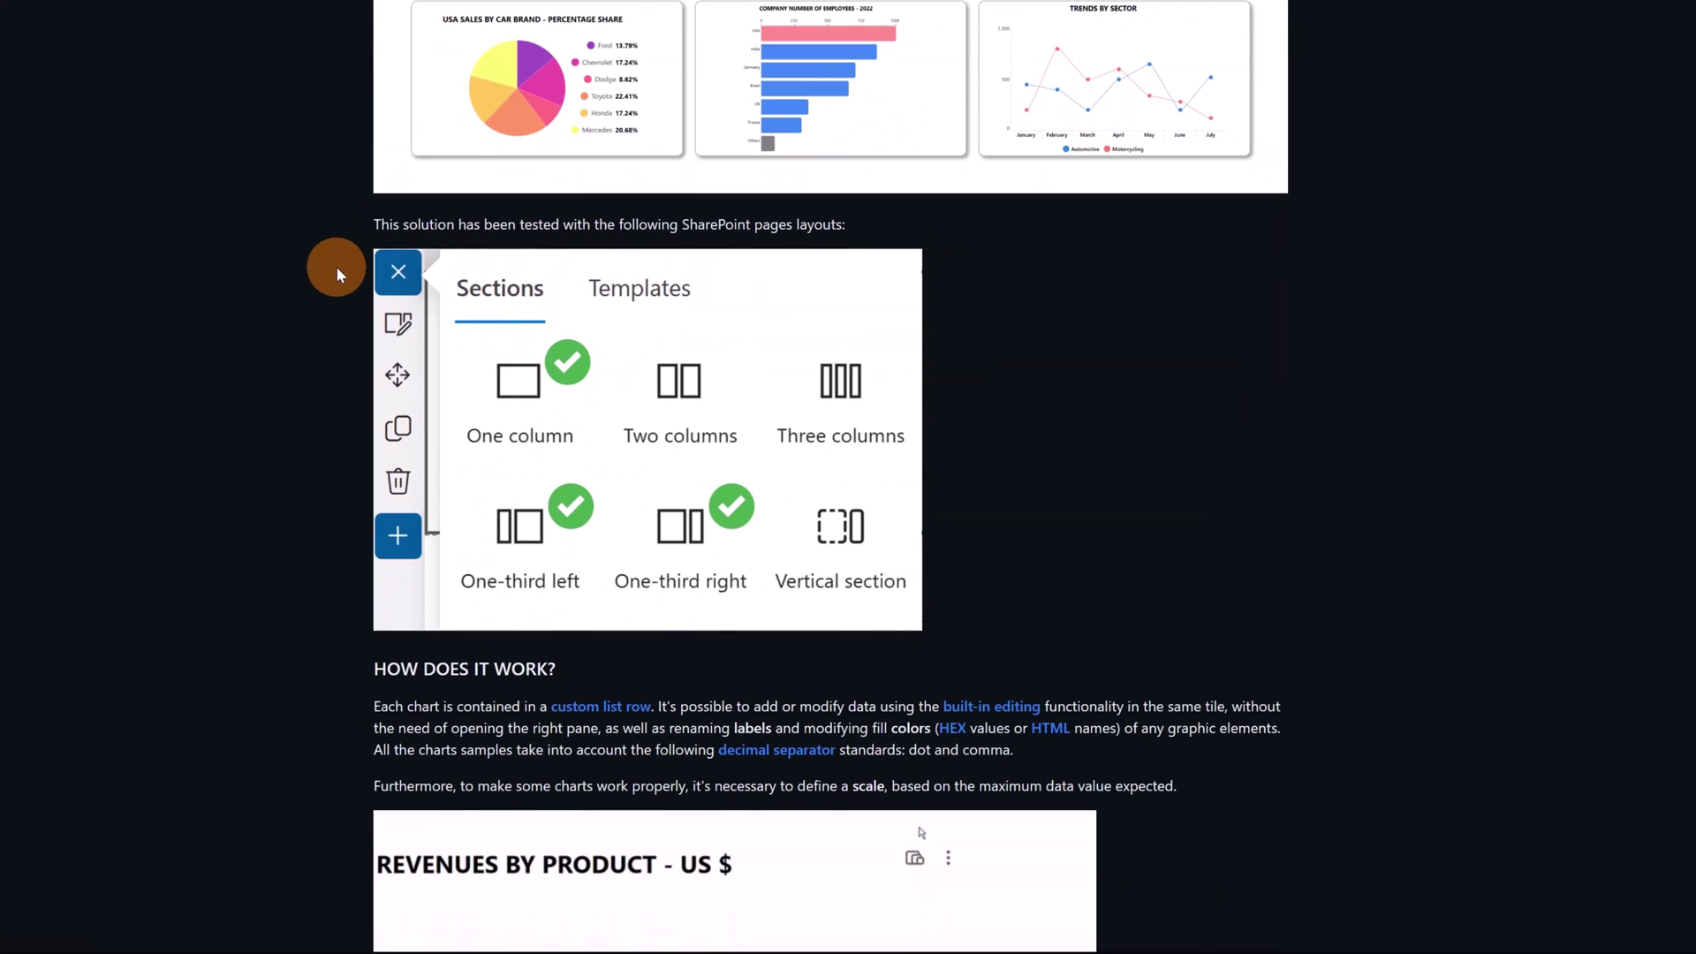
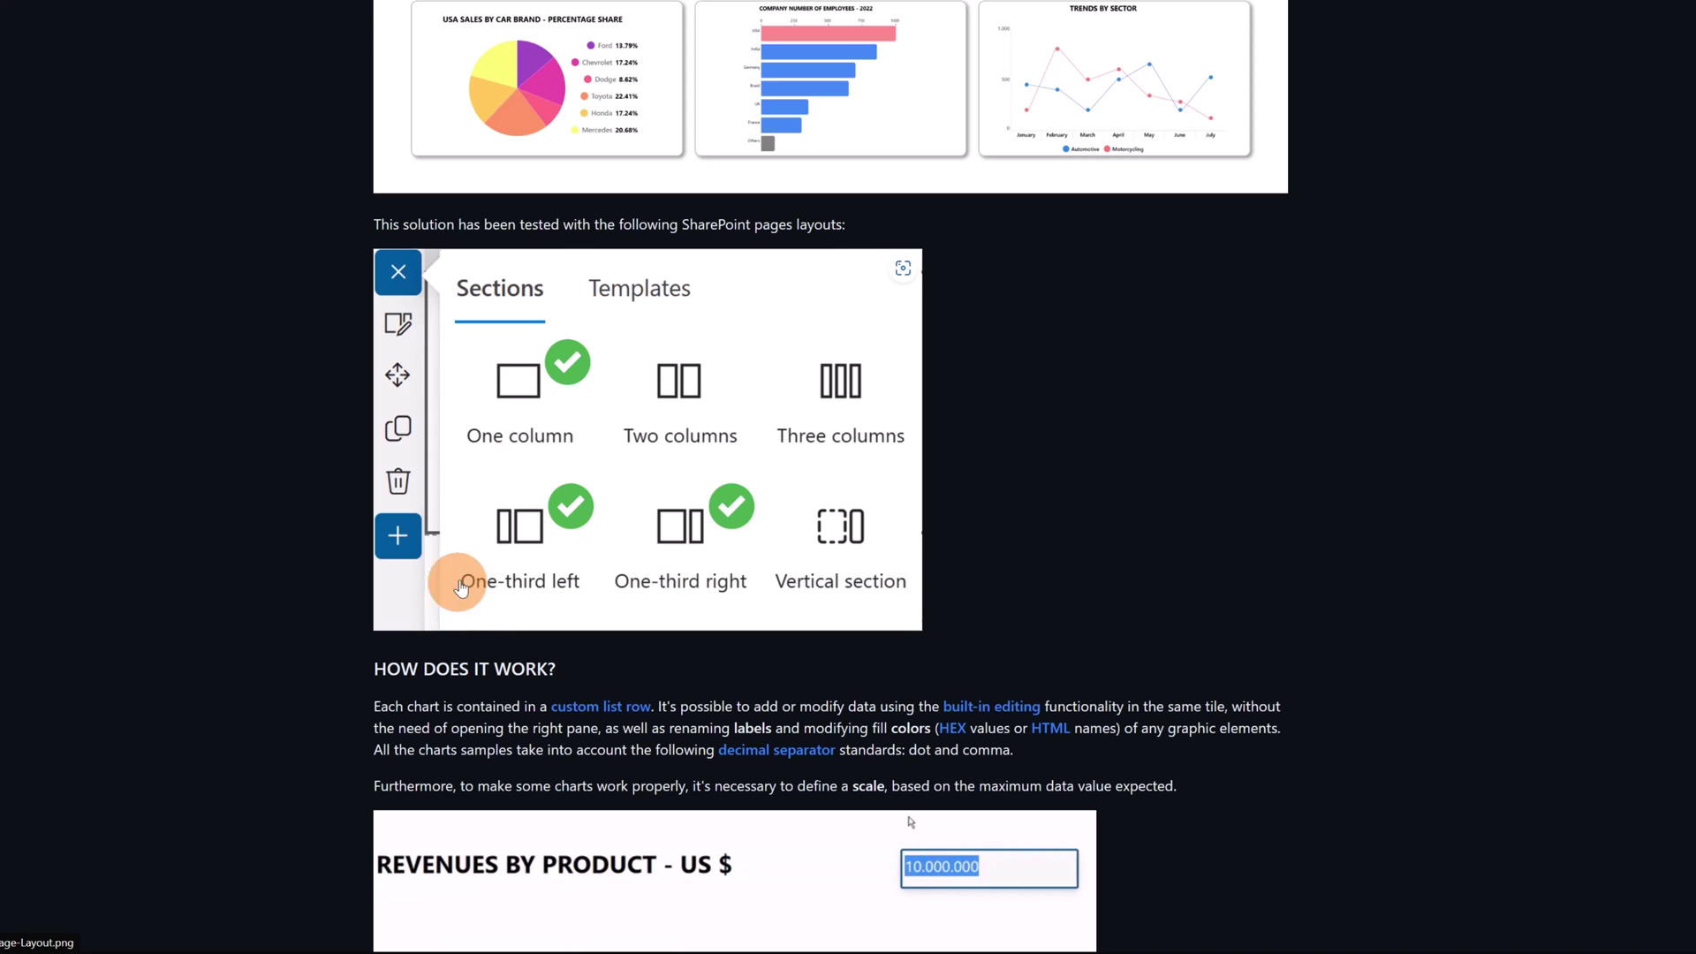
Step: Read the README sections on how charts work, scale definition, permissions and user interface, and list setup
{"action": "scroll", "coordinate": [447, 482], "scroll_direction": "down", "scroll_amount": 8}
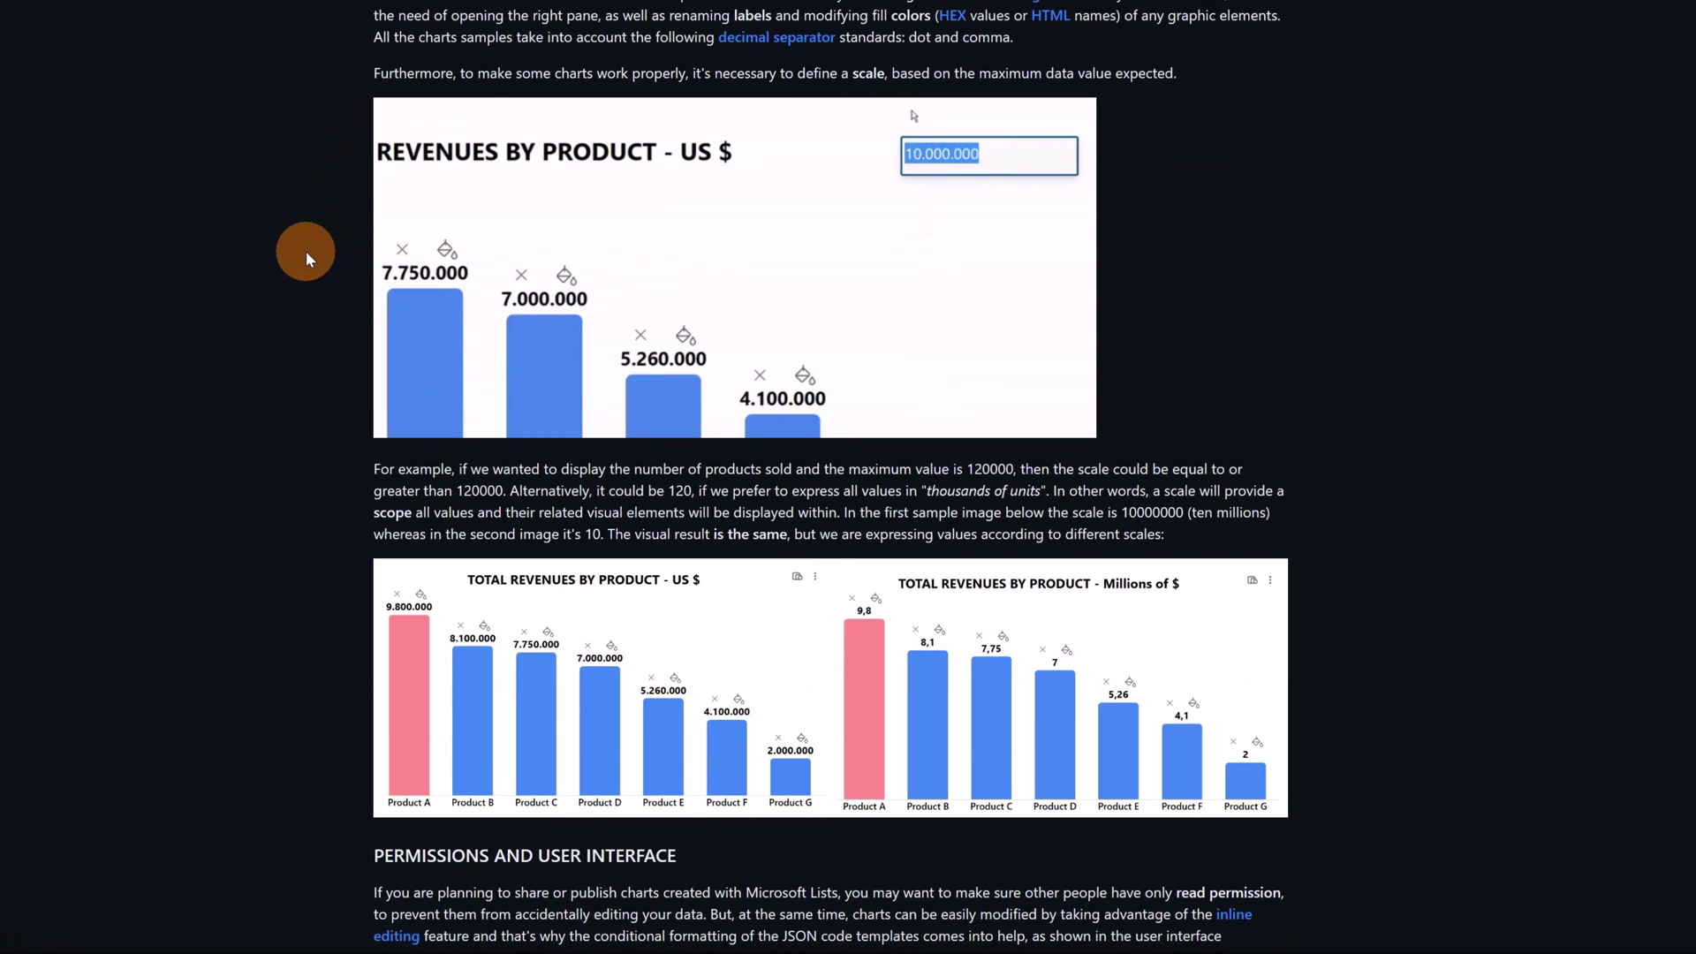
{"action": "scroll", "coordinate": [310, 292], "scroll_direction": "down", "scroll_amount": 6}
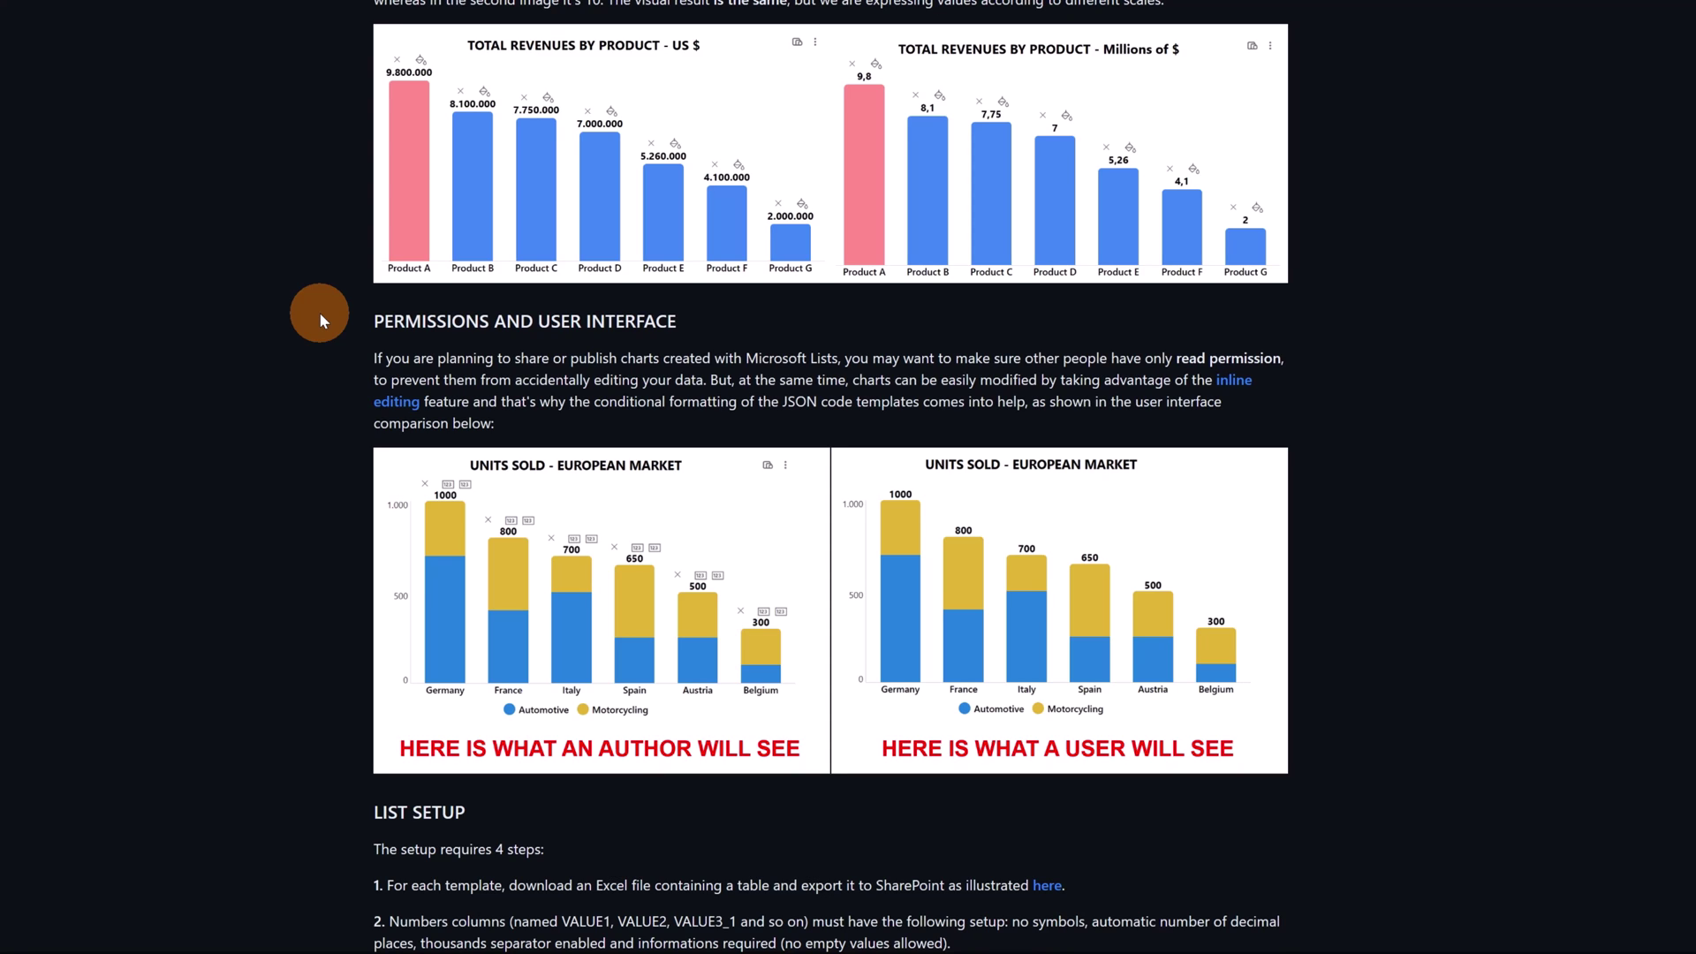
{"action": "scroll", "coordinate": [319, 311], "scroll_direction": "down", "scroll_amount": 2}
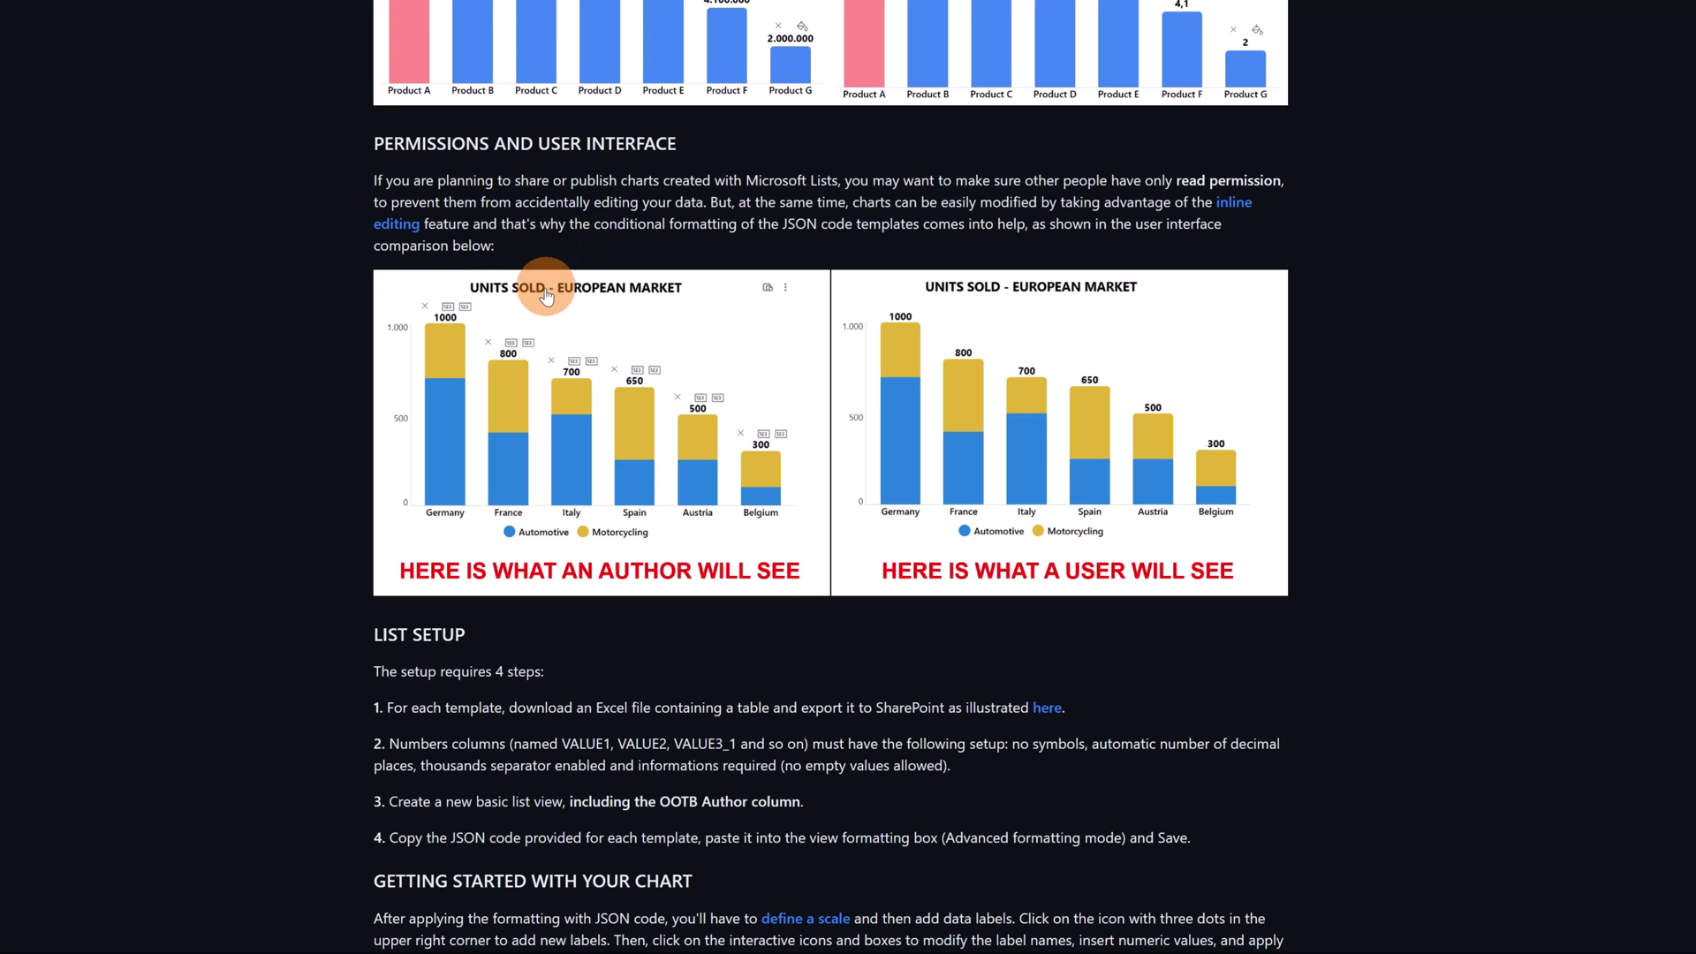
{"action": "scroll", "coordinate": [543, 292], "scroll_direction": "down", "scroll_amount": 8}
Step: Review the README's individual chart sections from Doughnut to Line Chart and the table of sample JSON files
{"action": "scroll", "coordinate": [539, 304], "scroll_direction": "down", "scroll_amount": 4}
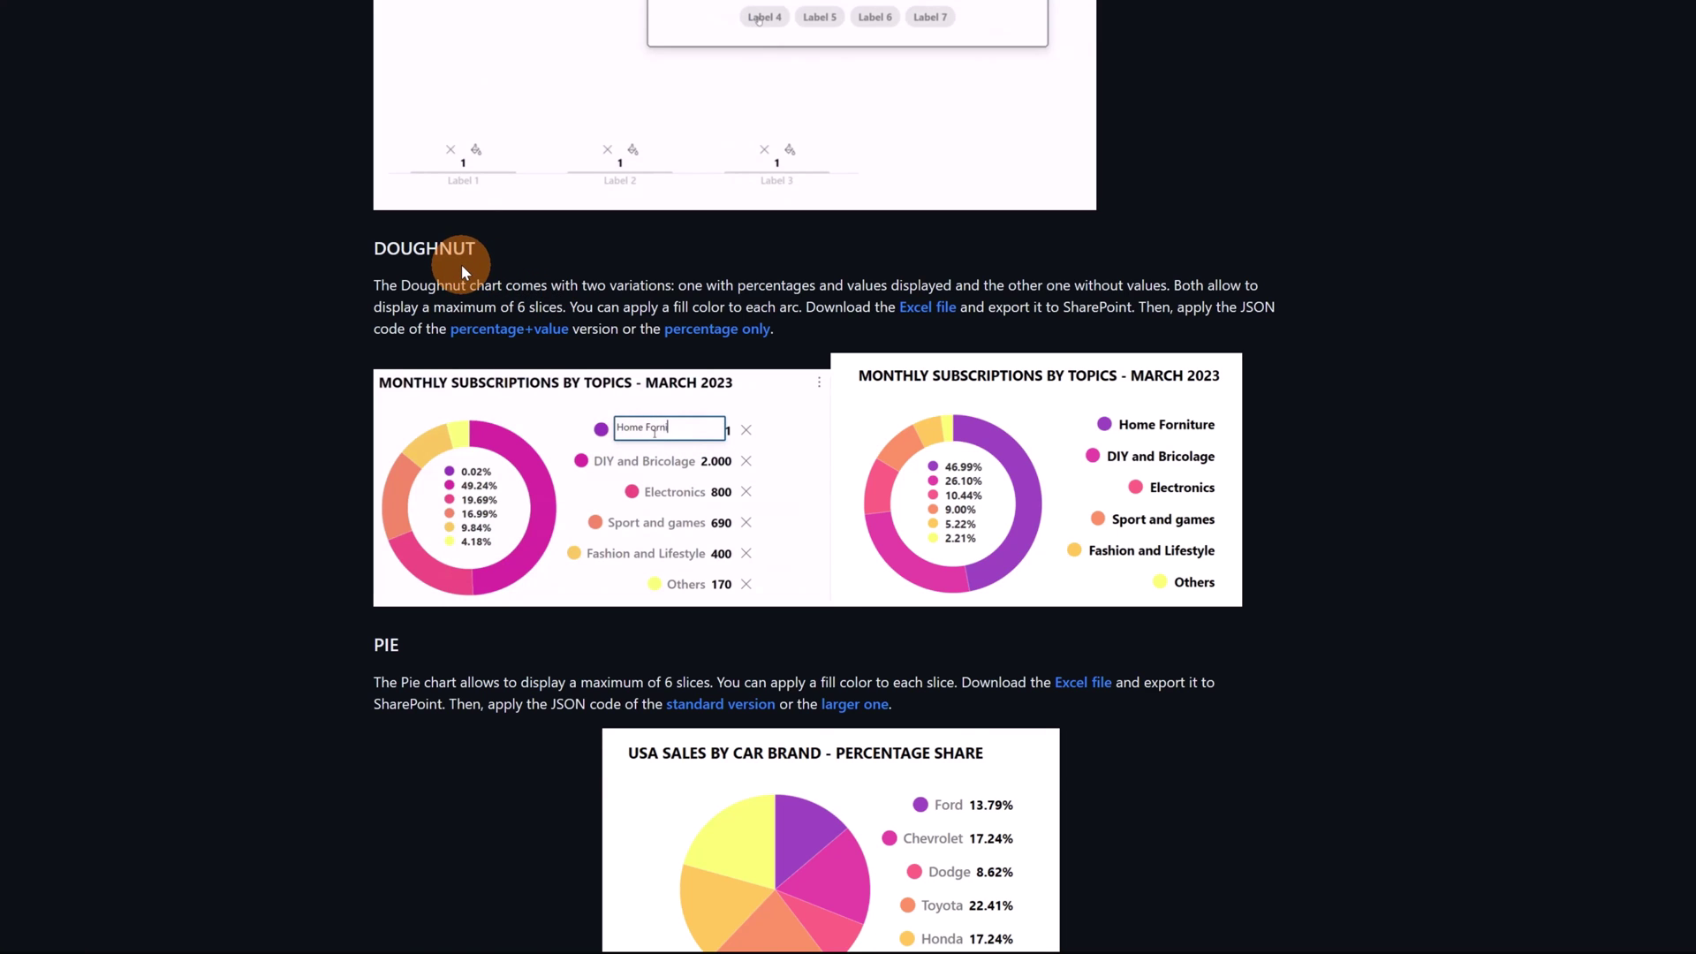
{"action": "scroll", "coordinate": [451, 282], "scroll_direction": "down", "scroll_amount": 4}
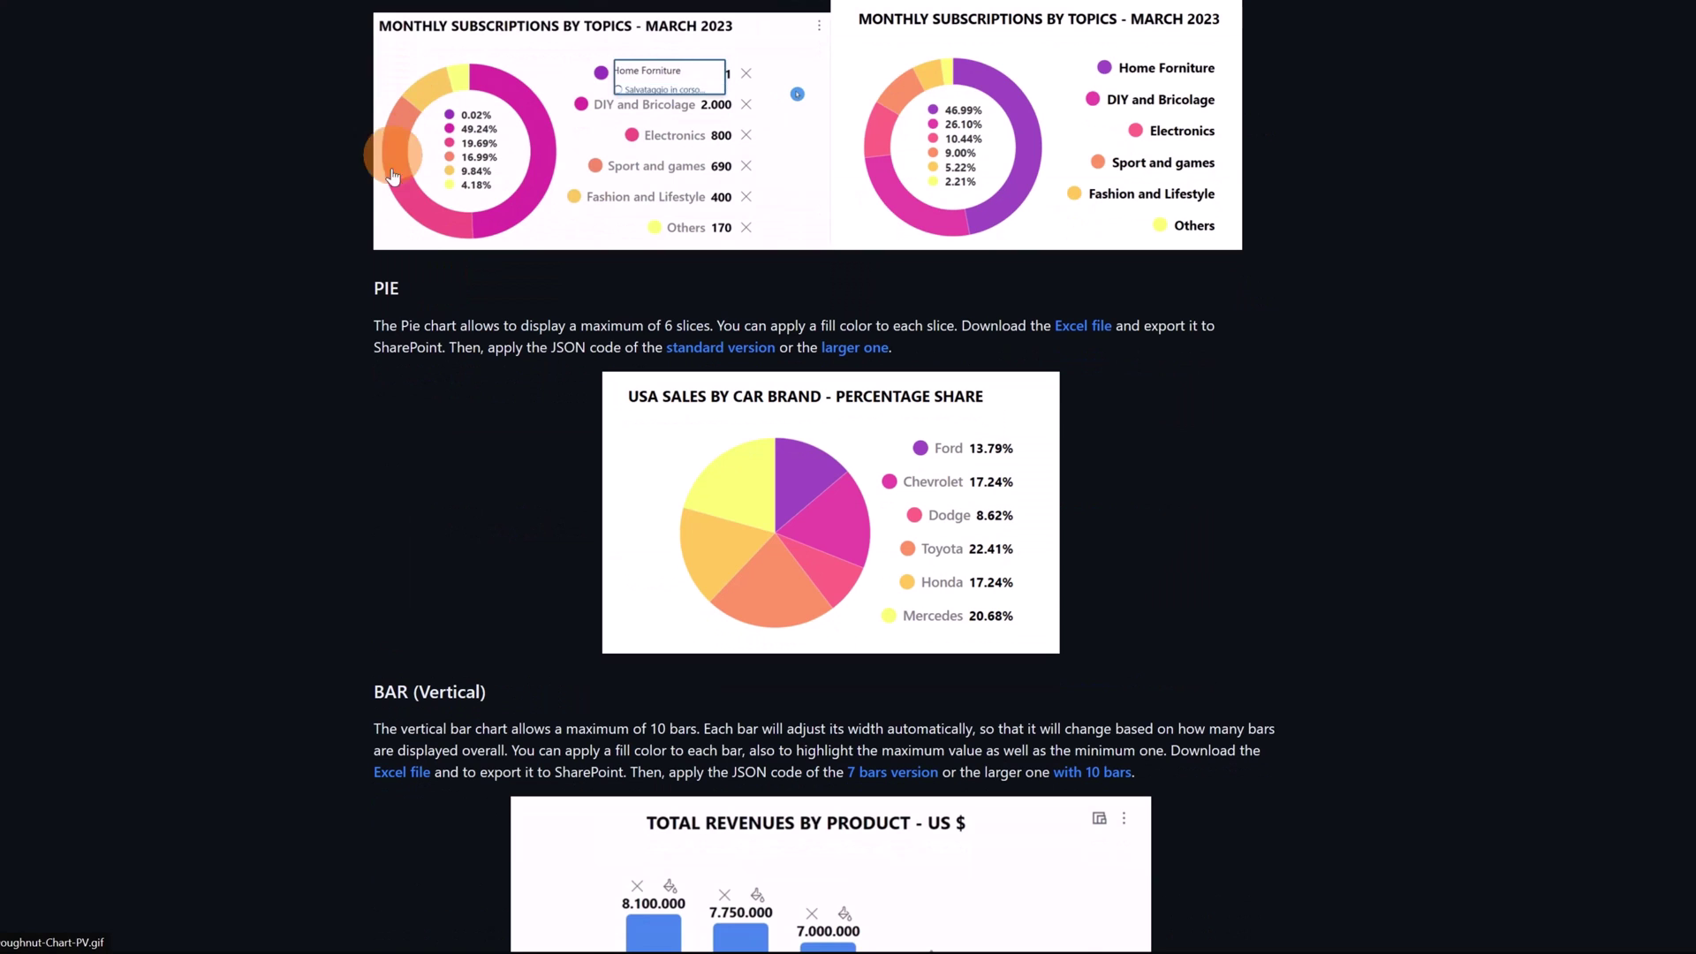
{"action": "scroll", "coordinate": [454, 309], "scroll_direction": "down", "scroll_amount": 5}
{"action": "scroll", "coordinate": [508, 318], "scroll_direction": "down", "scroll_amount": 10}
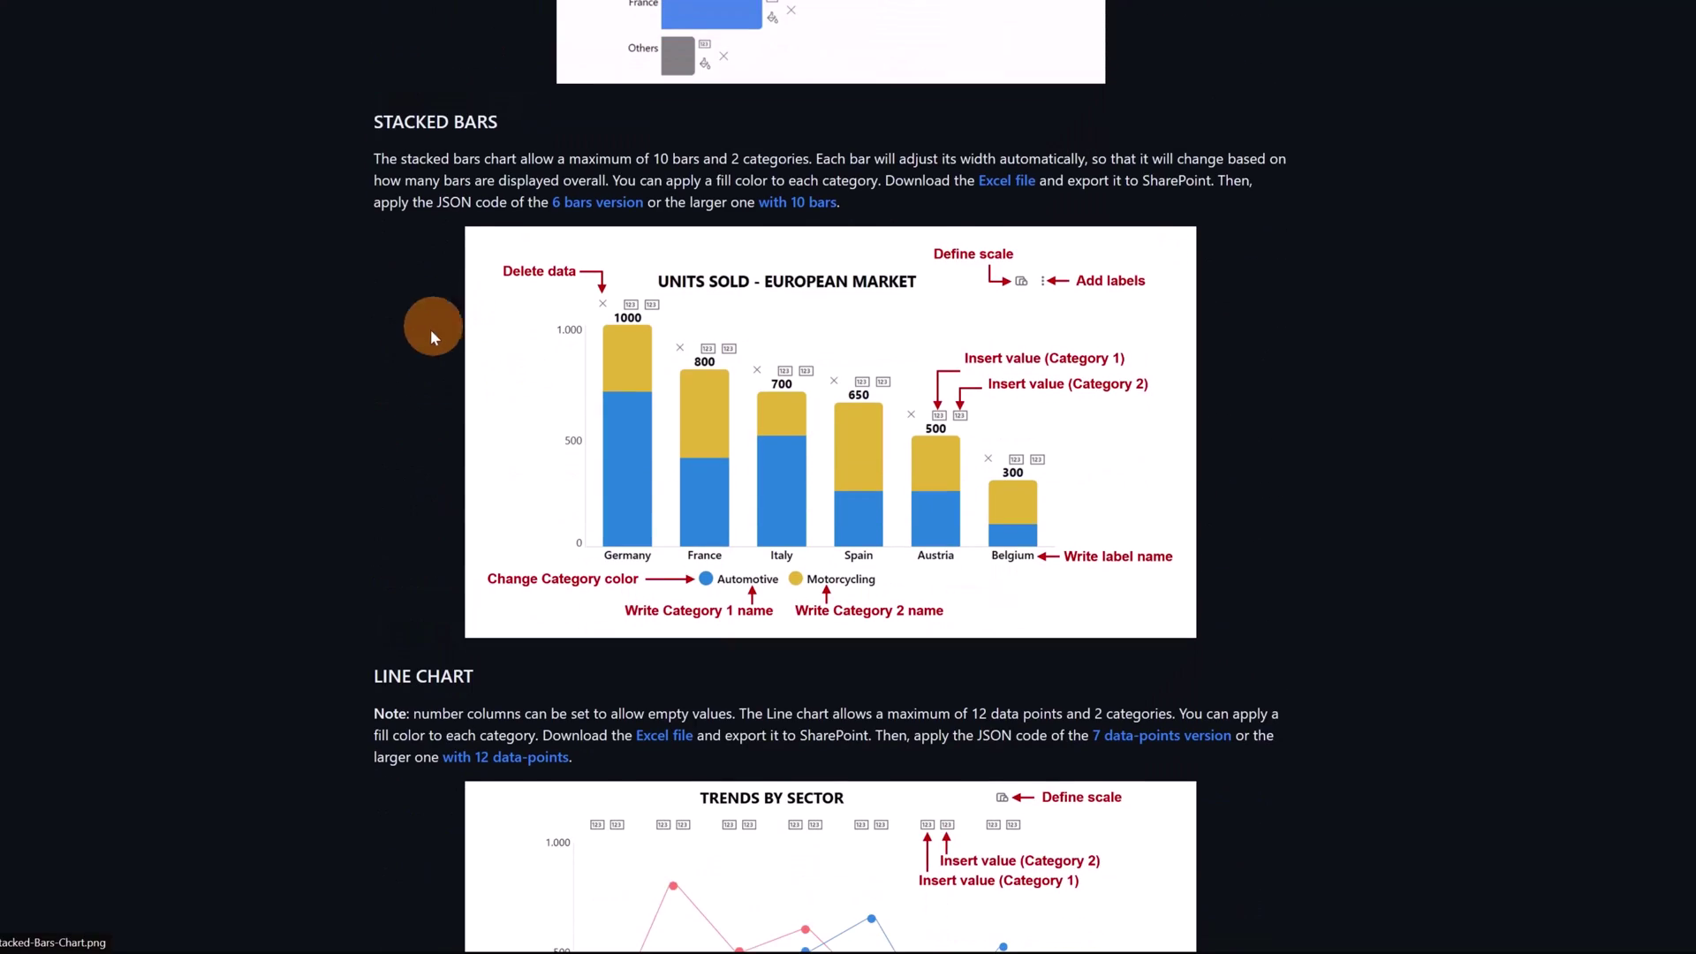
{"action": "scroll", "coordinate": [408, 357], "scroll_direction": "down", "scroll_amount": 7}
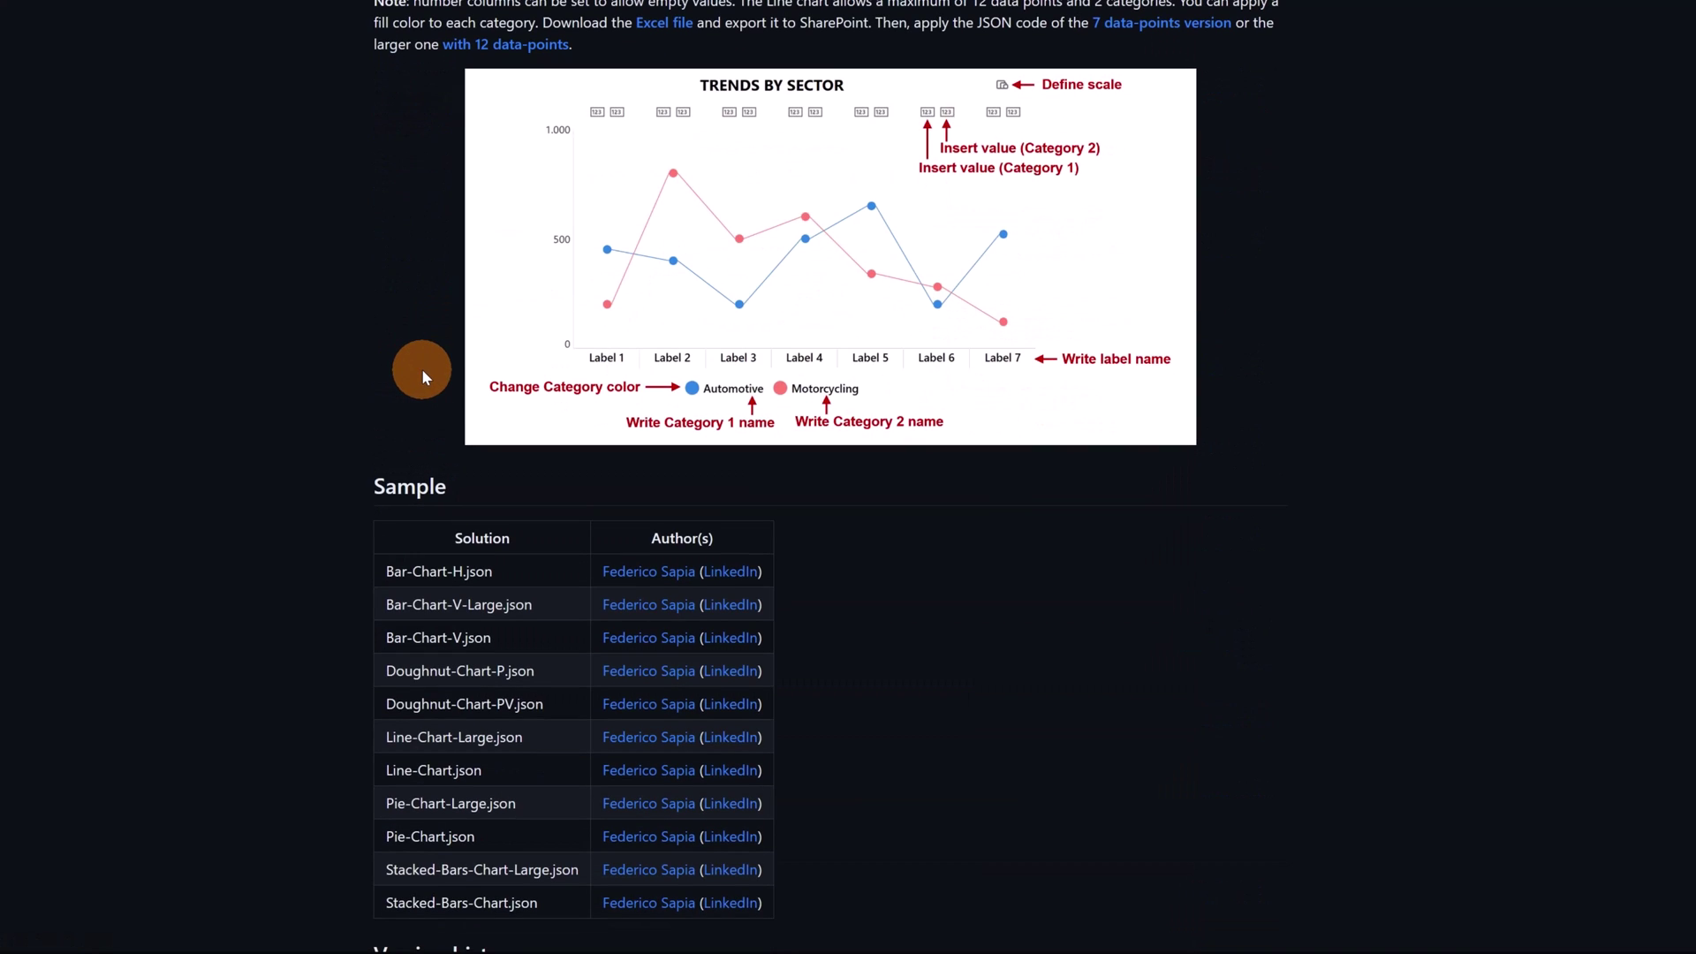
{"action": "scroll", "coordinate": [432, 353], "scroll_direction": "down", "scroll_amount": 3}
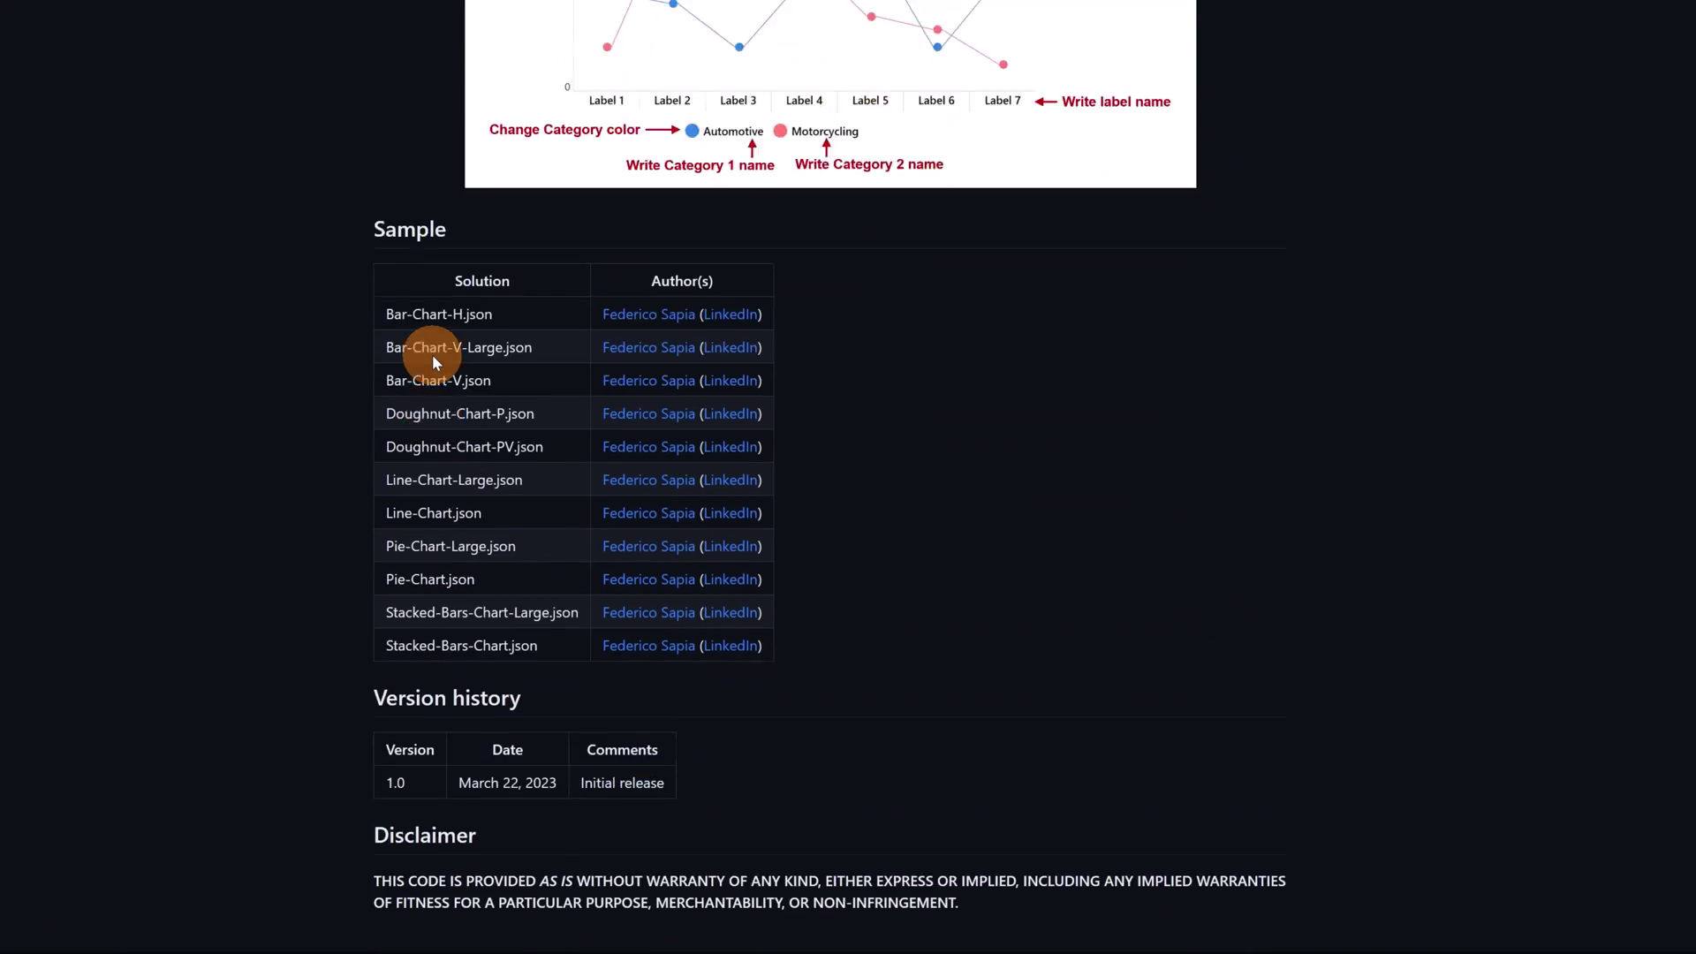
Step: Return through the README's chart and setup sections and open Bar-Chart-H.json from the custom-charts folder
{"action": "scroll", "coordinate": [432, 353], "scroll_direction": "up", "scroll_amount": 8}
{"action": "scroll", "coordinate": [432, 354], "scroll_direction": "up", "scroll_amount": 15}
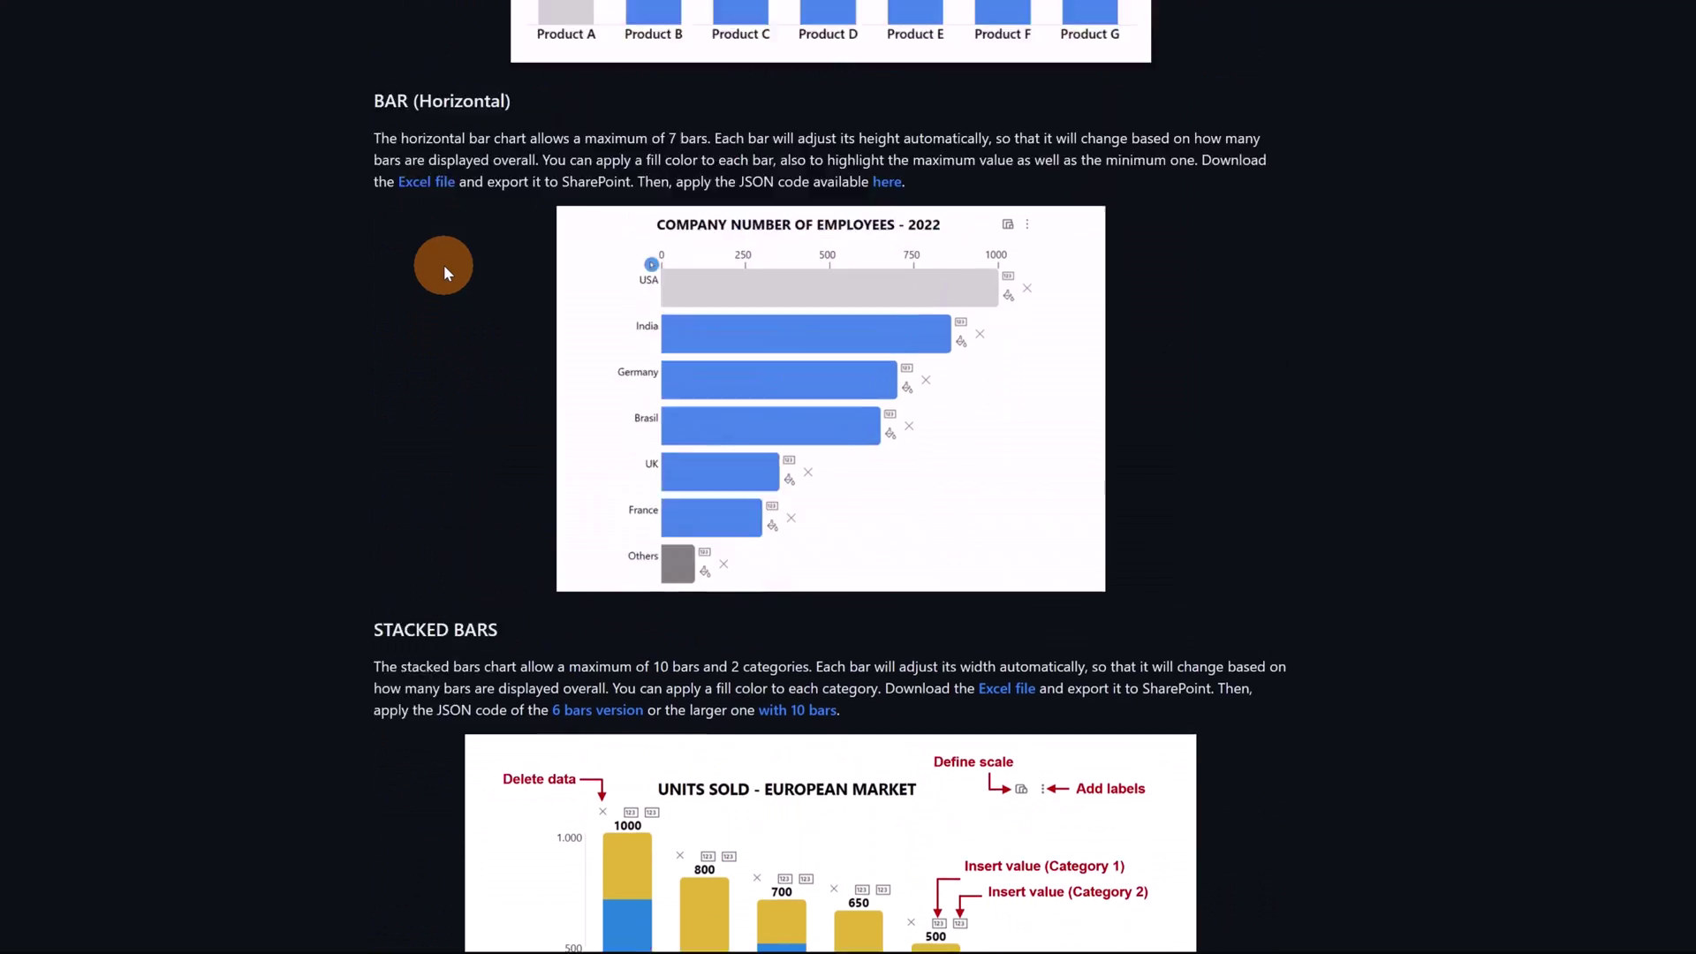
{"action": "scroll", "coordinate": [444, 265], "scroll_direction": "up", "scroll_amount": 8}
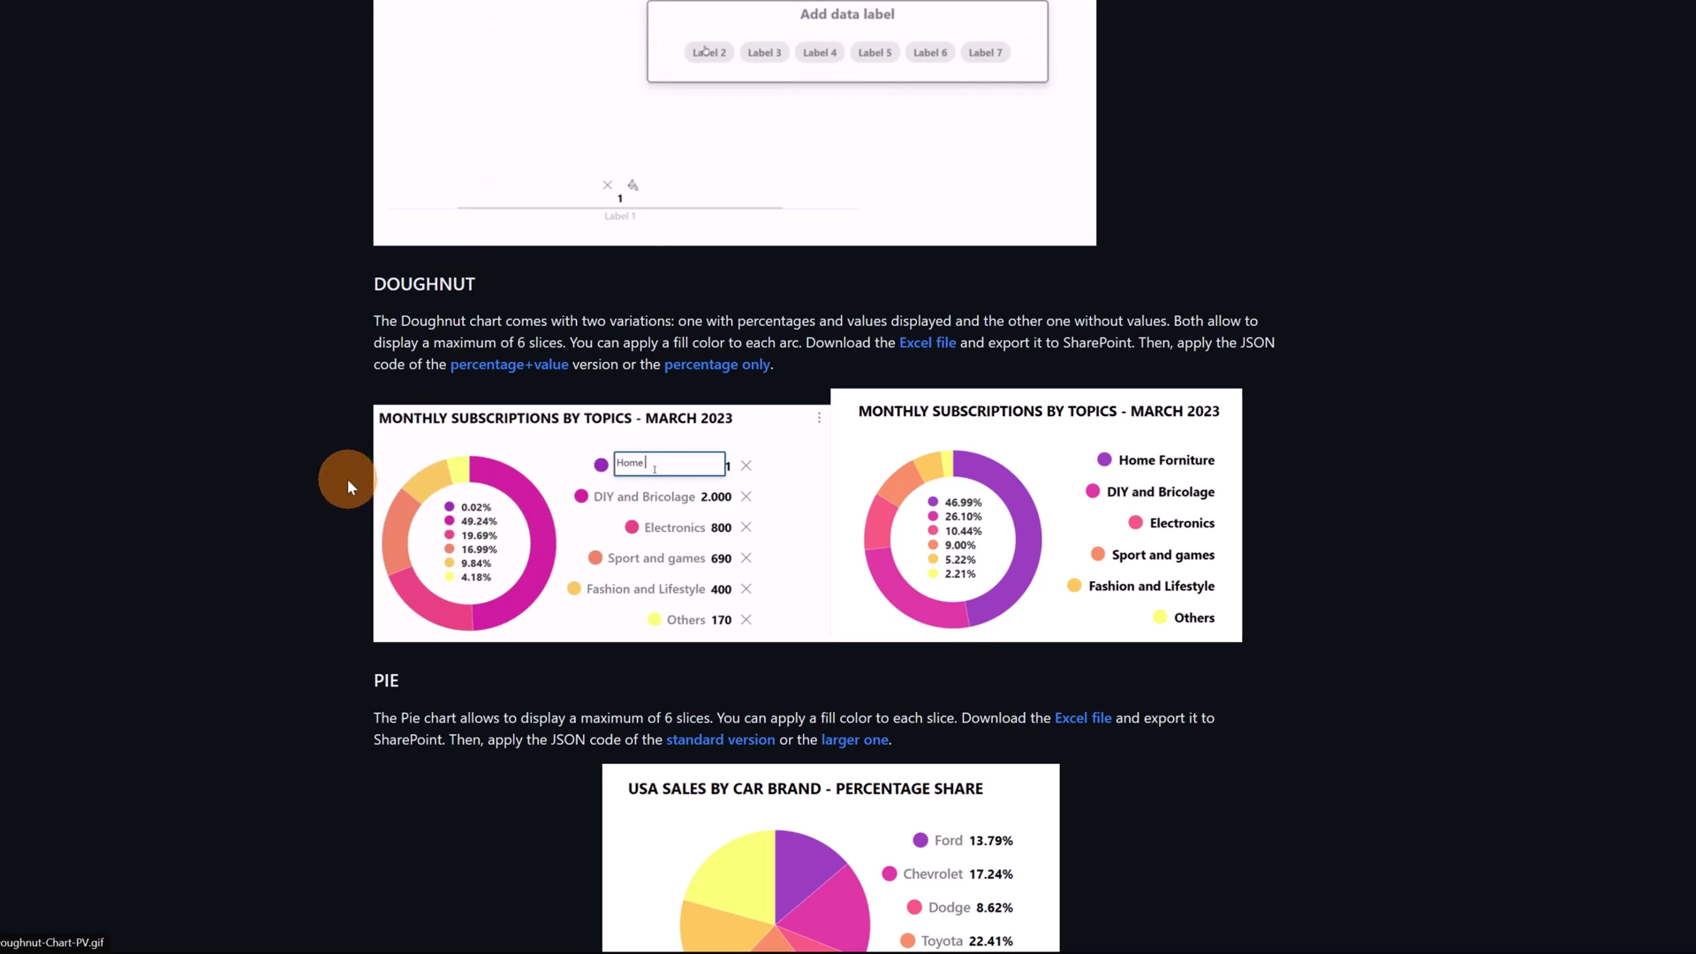
{"action": "scroll", "coordinate": [315, 458], "scroll_direction": "up", "scroll_amount": 4}
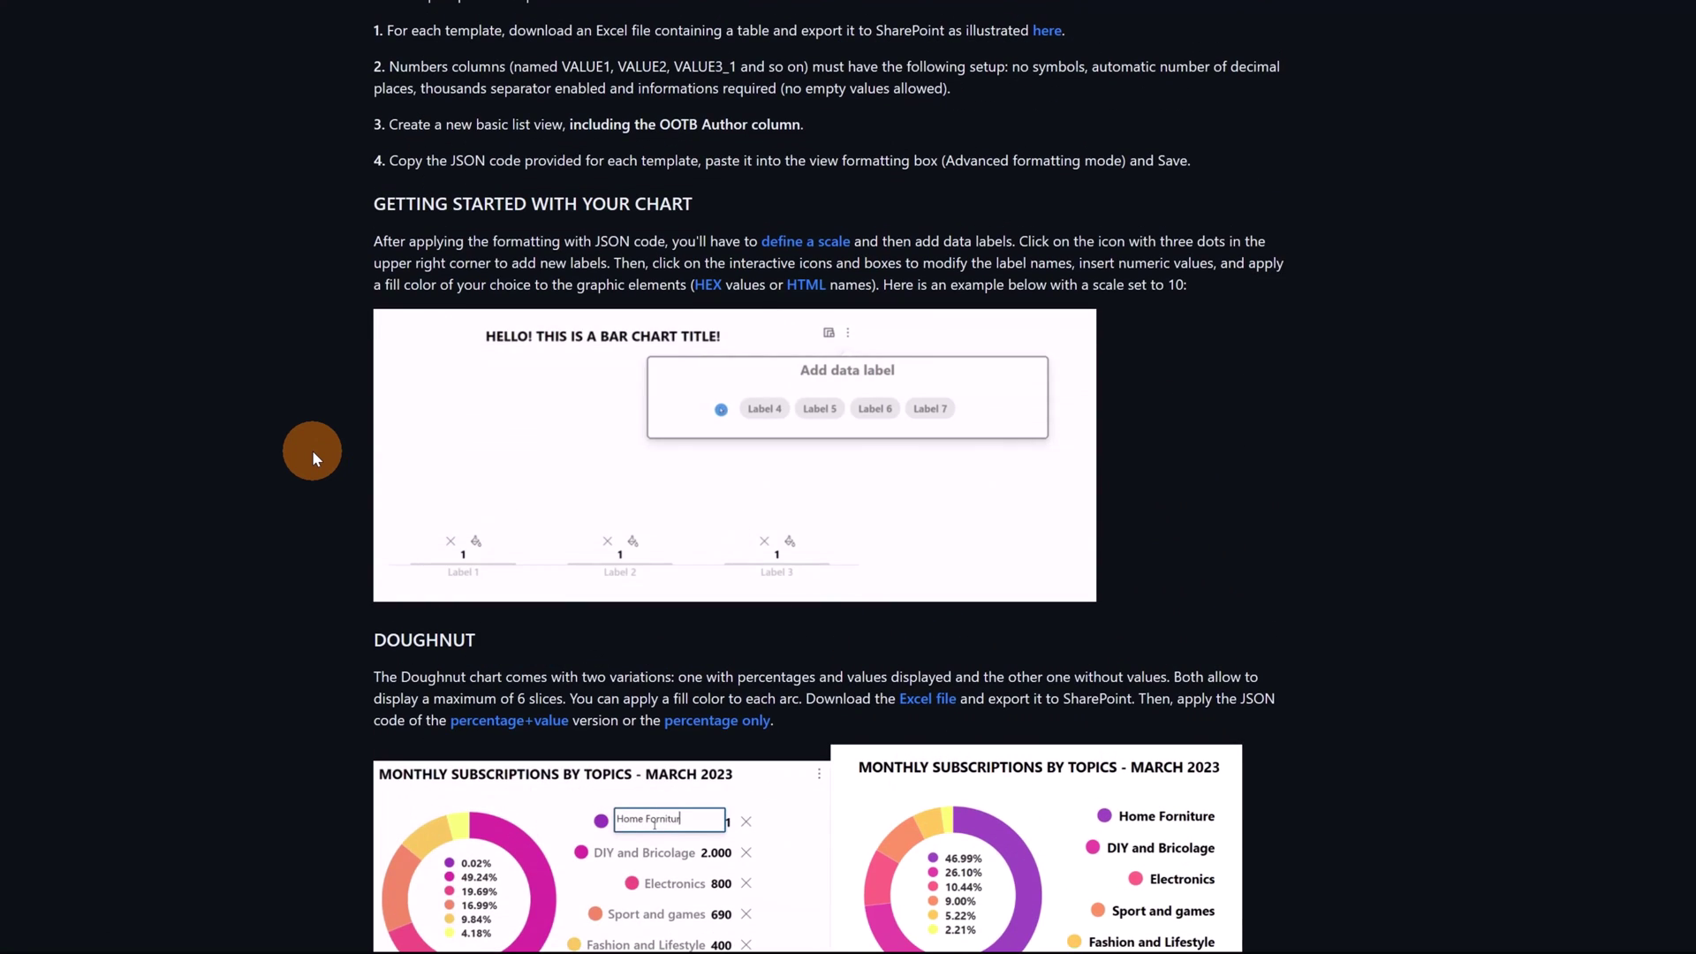
{"action": "scroll", "coordinate": [311, 449], "scroll_direction": "up", "scroll_amount": 15}
{"action": "scroll", "coordinate": [405, 492], "scroll_direction": "up", "scroll_amount": 4}
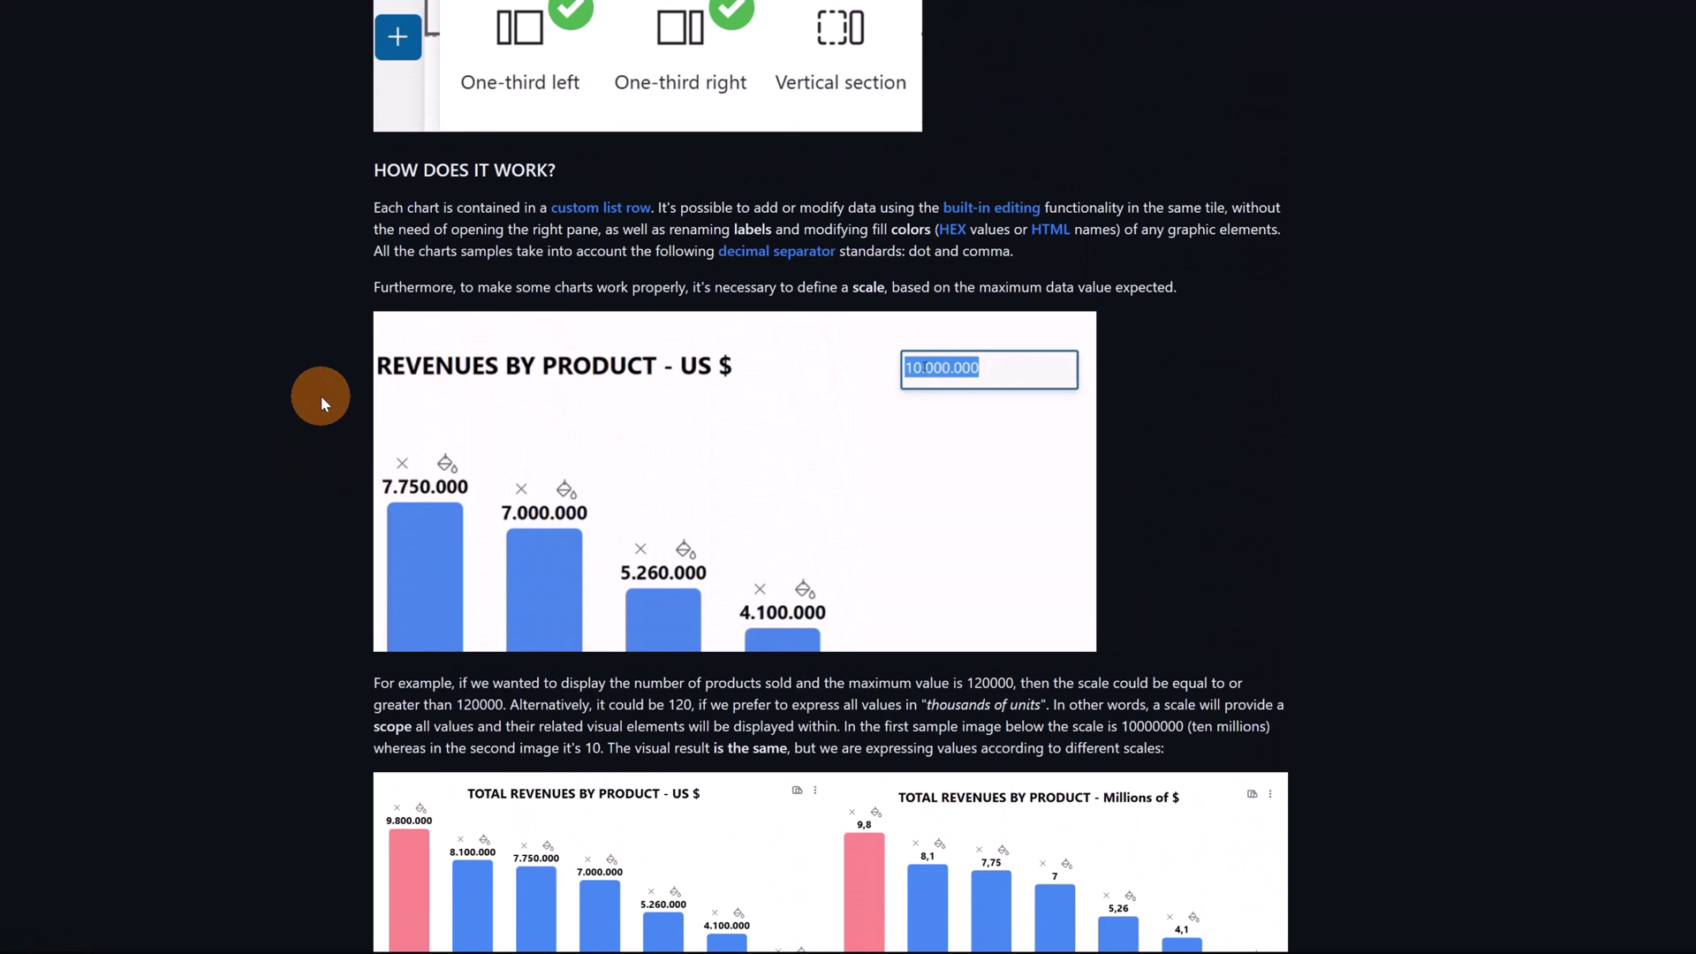
{"action": "left_click", "coordinate": [76, 333]}
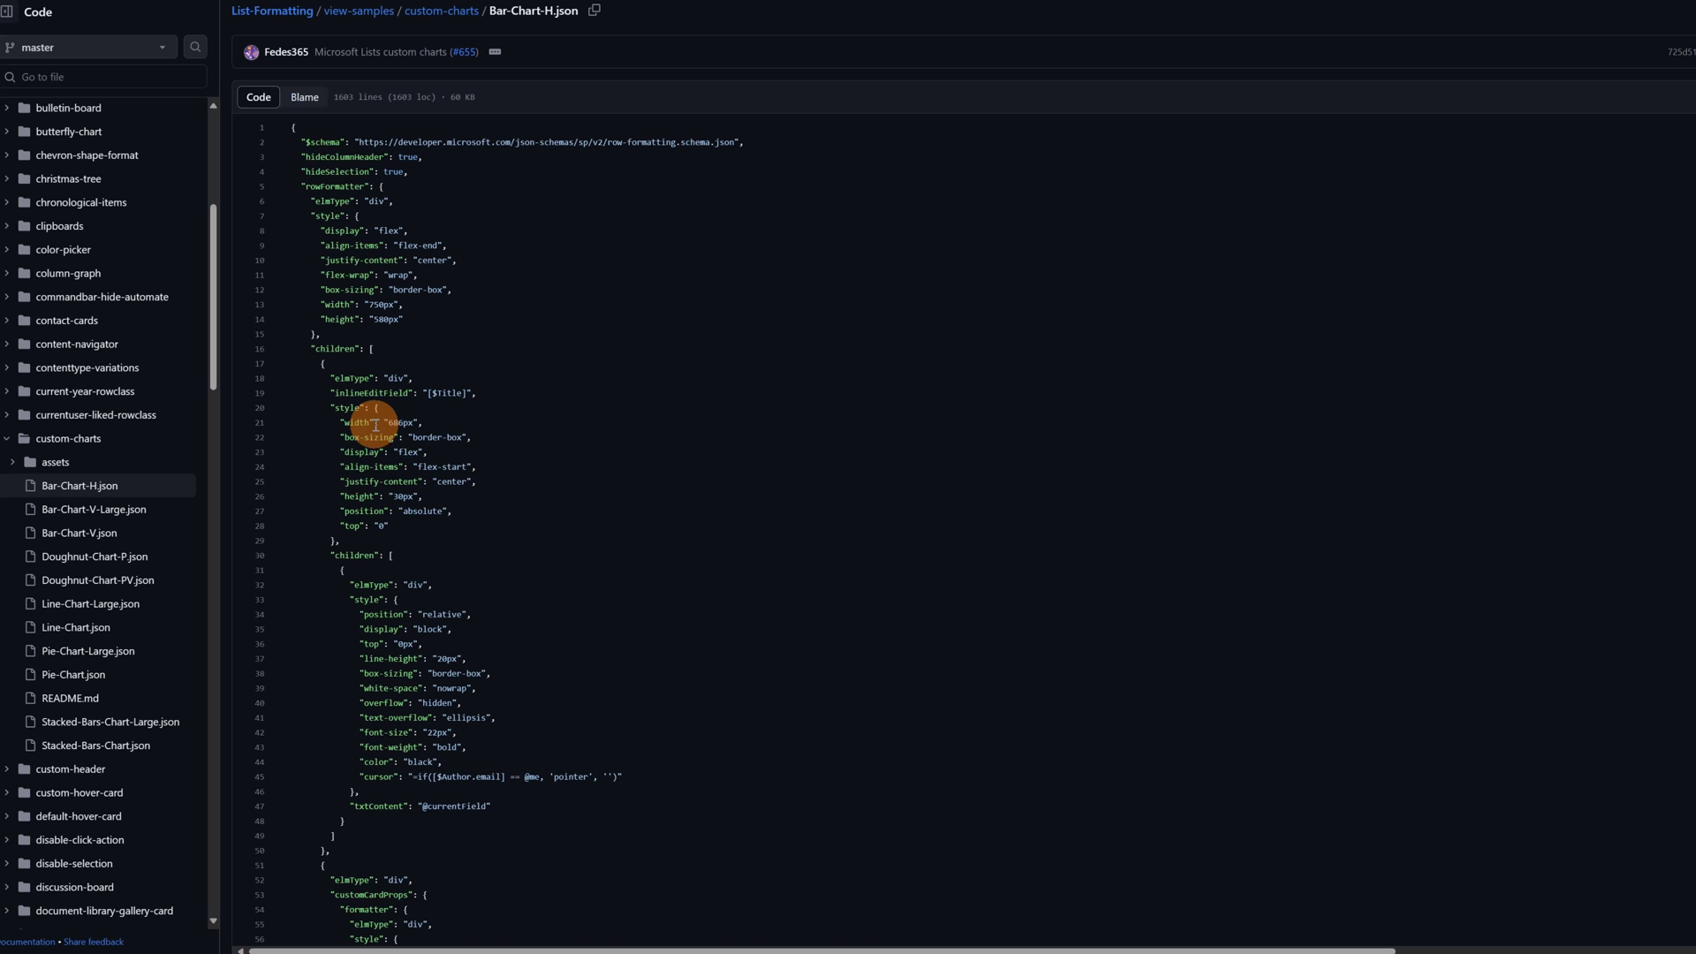
Step: Examine the Bar-Chart-H.json formatting code down to the Label 1 display condition and highlight its VALUE1 column reference
{"action": "scroll", "coordinate": [566, 431], "scroll_direction": "down", "scroll_amount": 3}
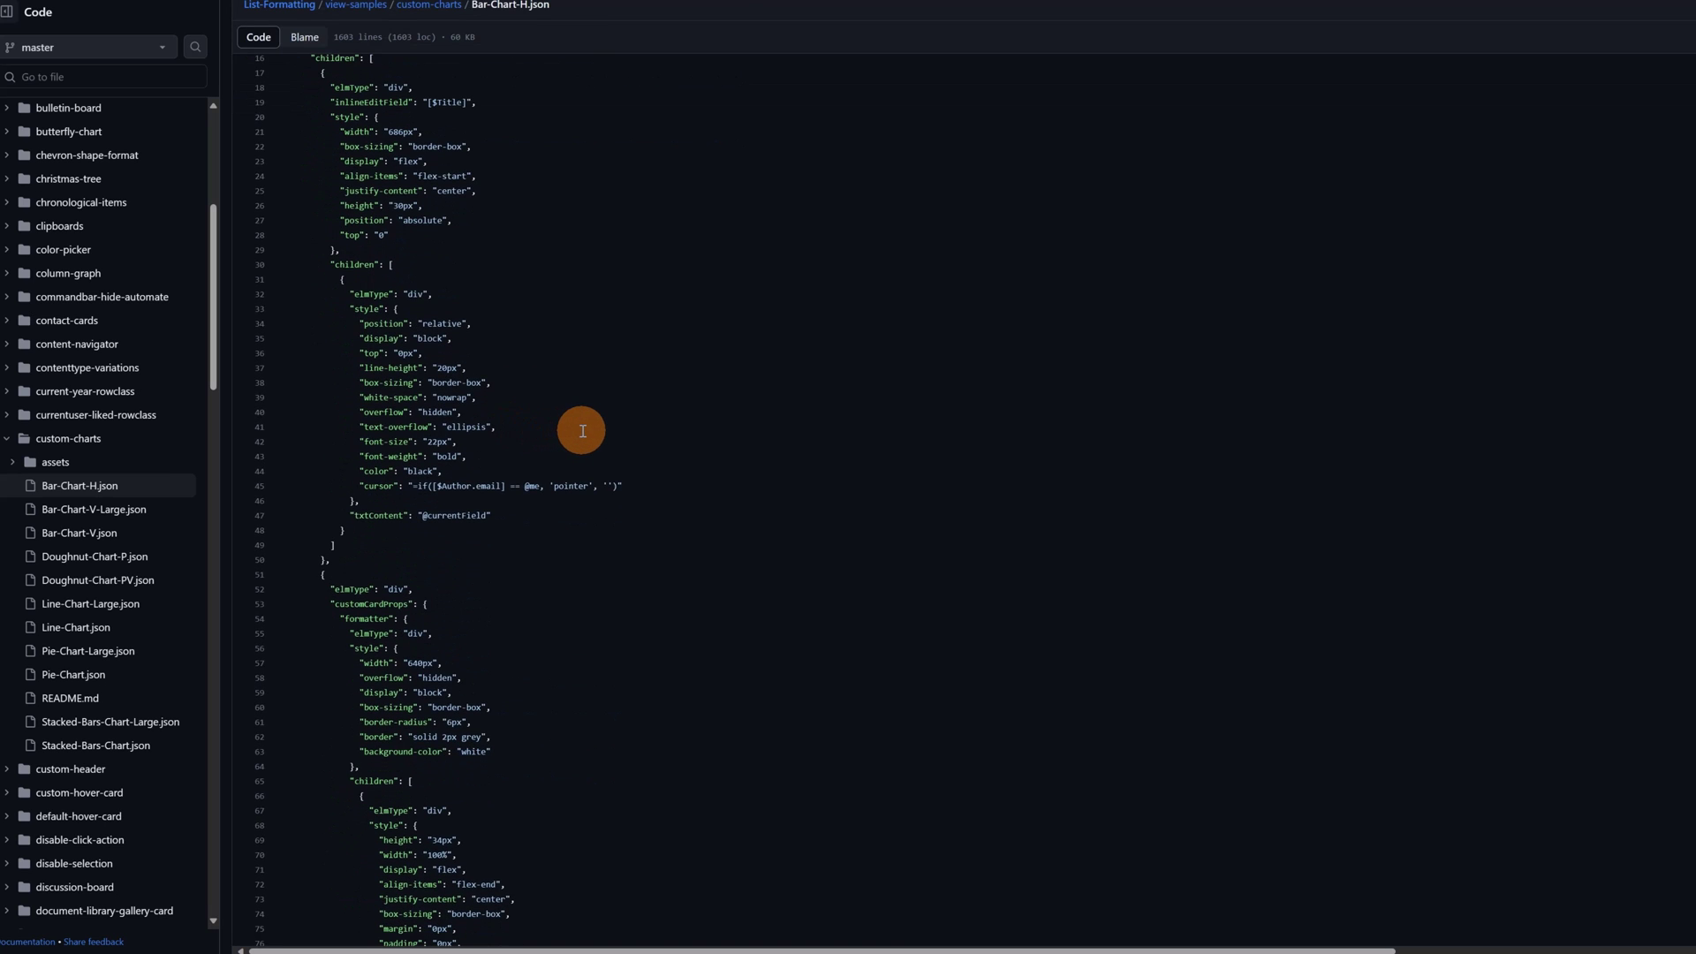
{"action": "scroll", "coordinate": [571, 433], "scroll_direction": "down", "scroll_amount": 2}
{"action": "scroll", "coordinate": [530, 525], "scroll_direction": "down", "scroll_amount": 5}
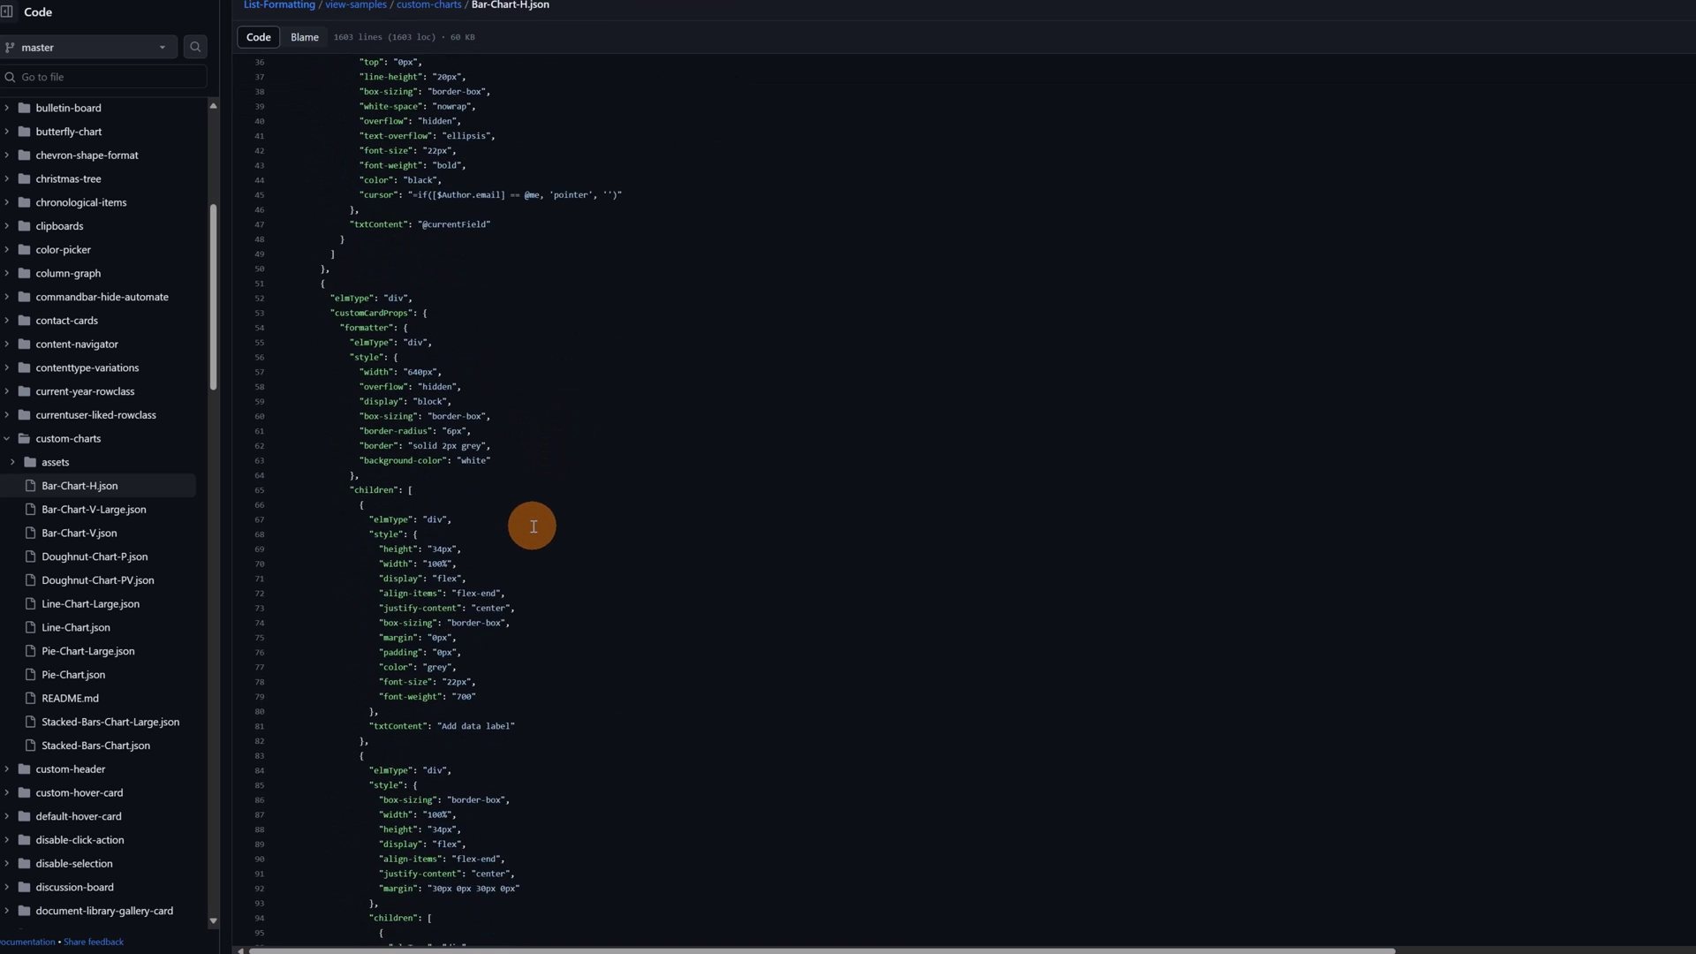
{"action": "scroll", "coordinate": [540, 526], "scroll_direction": "down", "scroll_amount": 2}
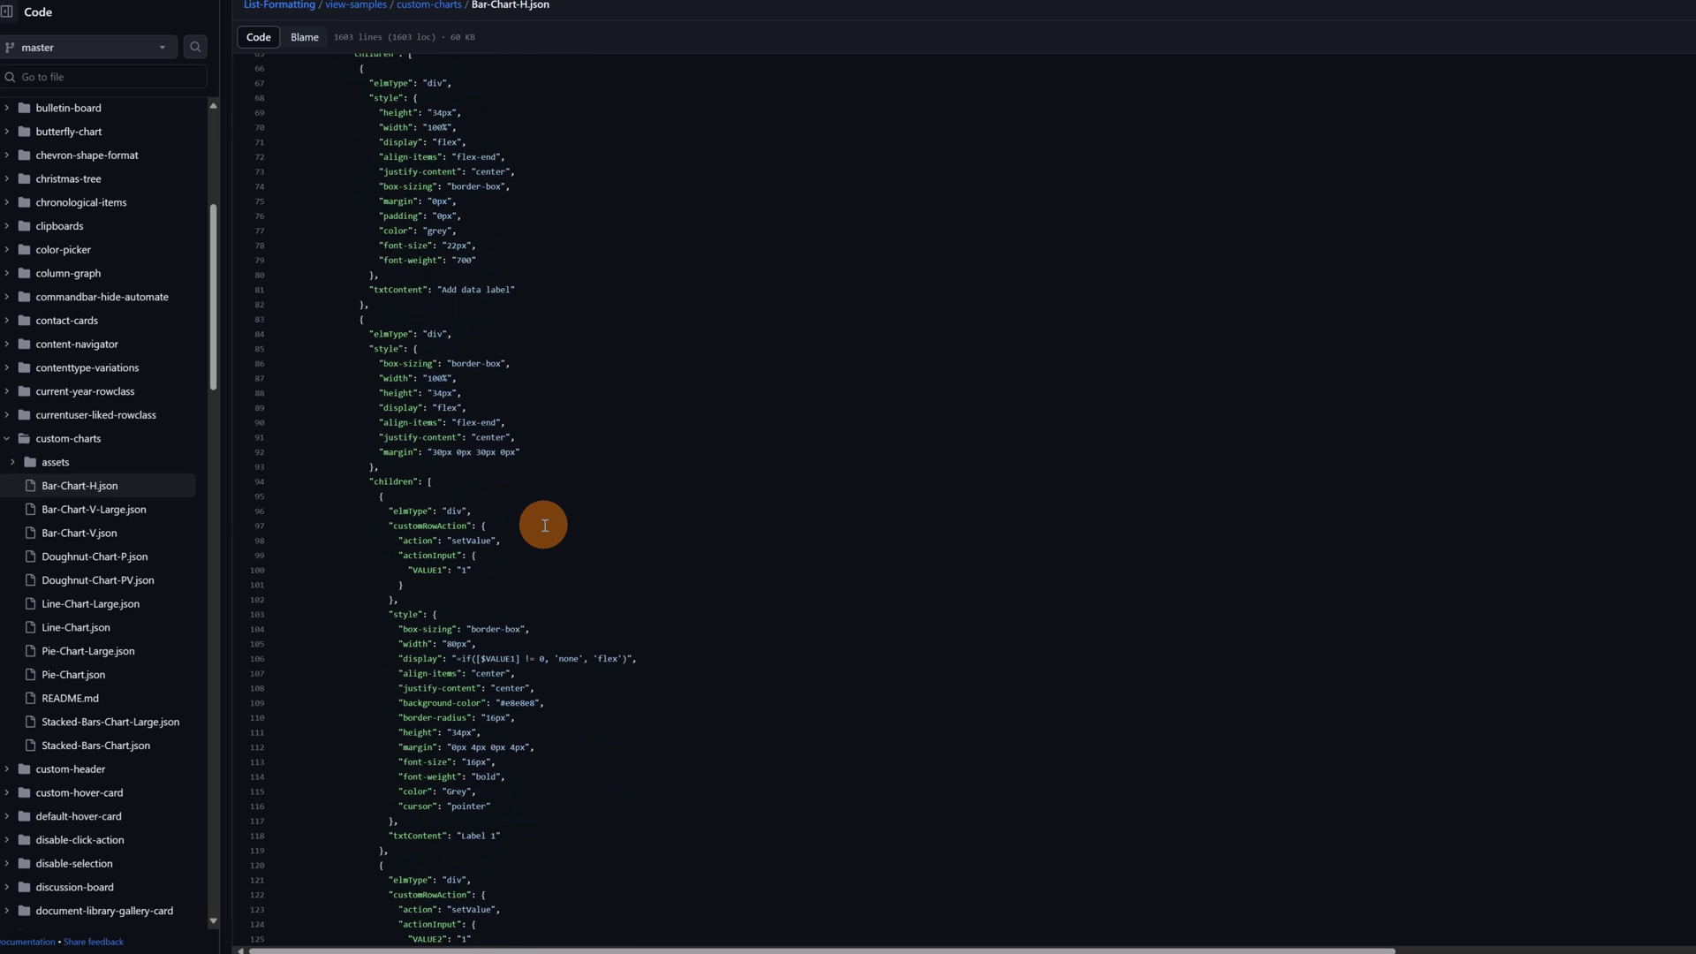
{"action": "left_click_drag", "start_coordinate": [483, 517], "coordinate": [519, 516]}
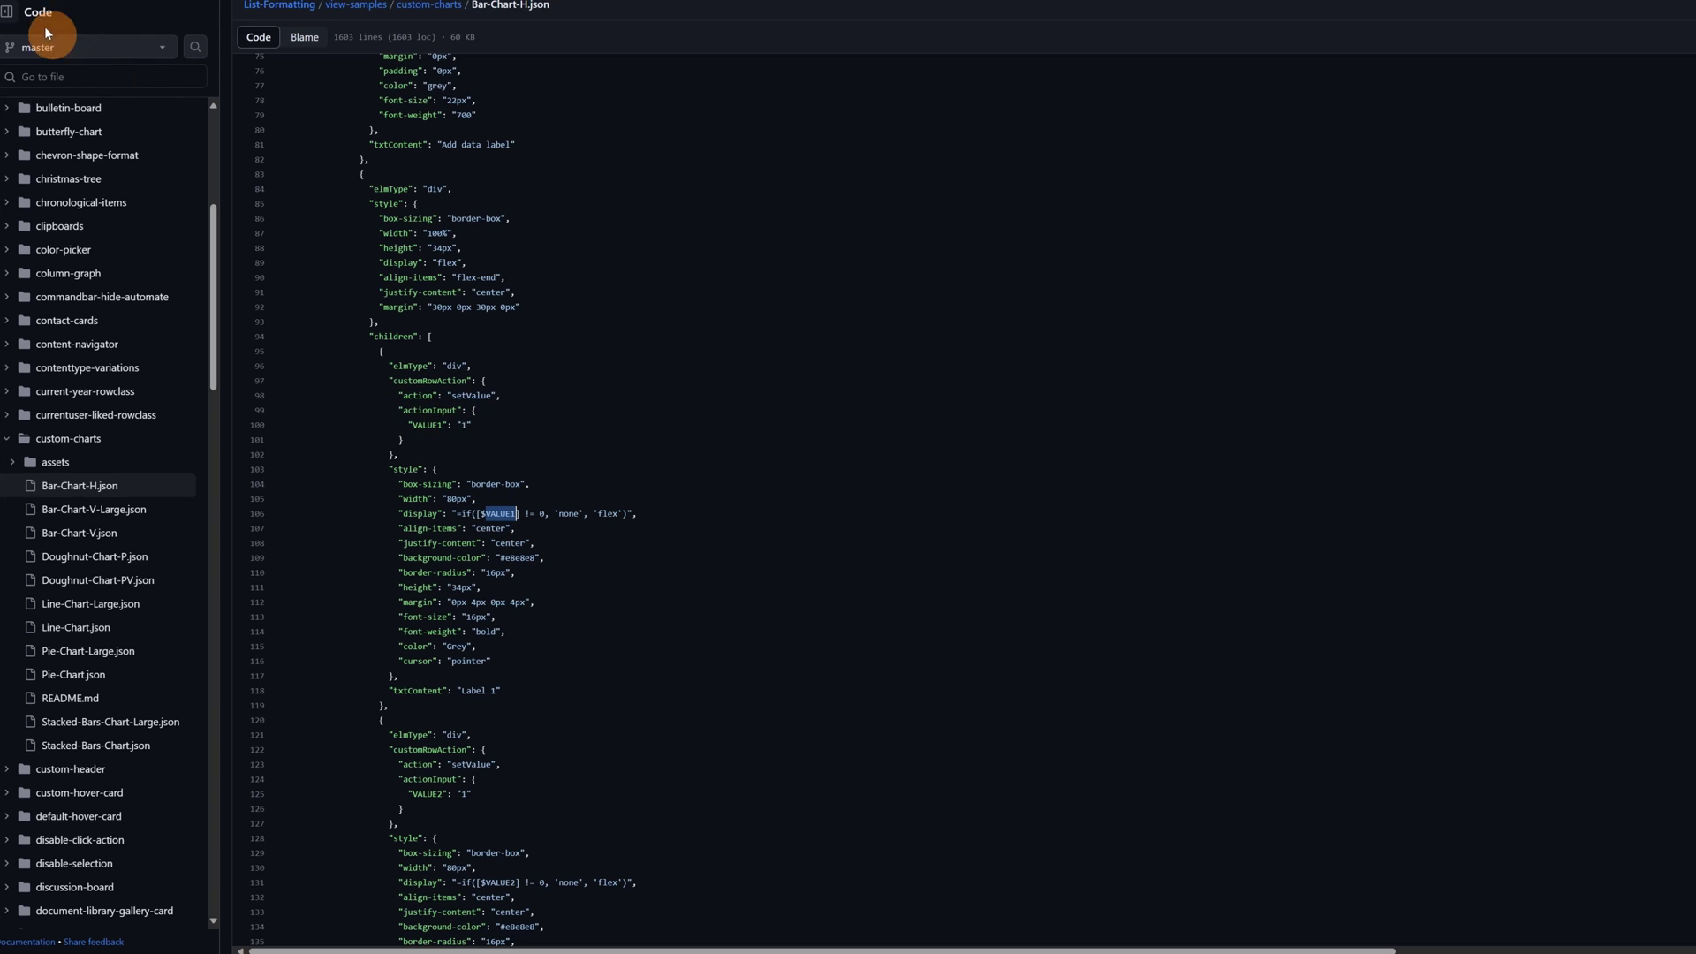
Step: Go back to the custom-charts README and review the page layouts, scale, permissions and list setup sections
{"action": "key", "text": "alt+Left"}
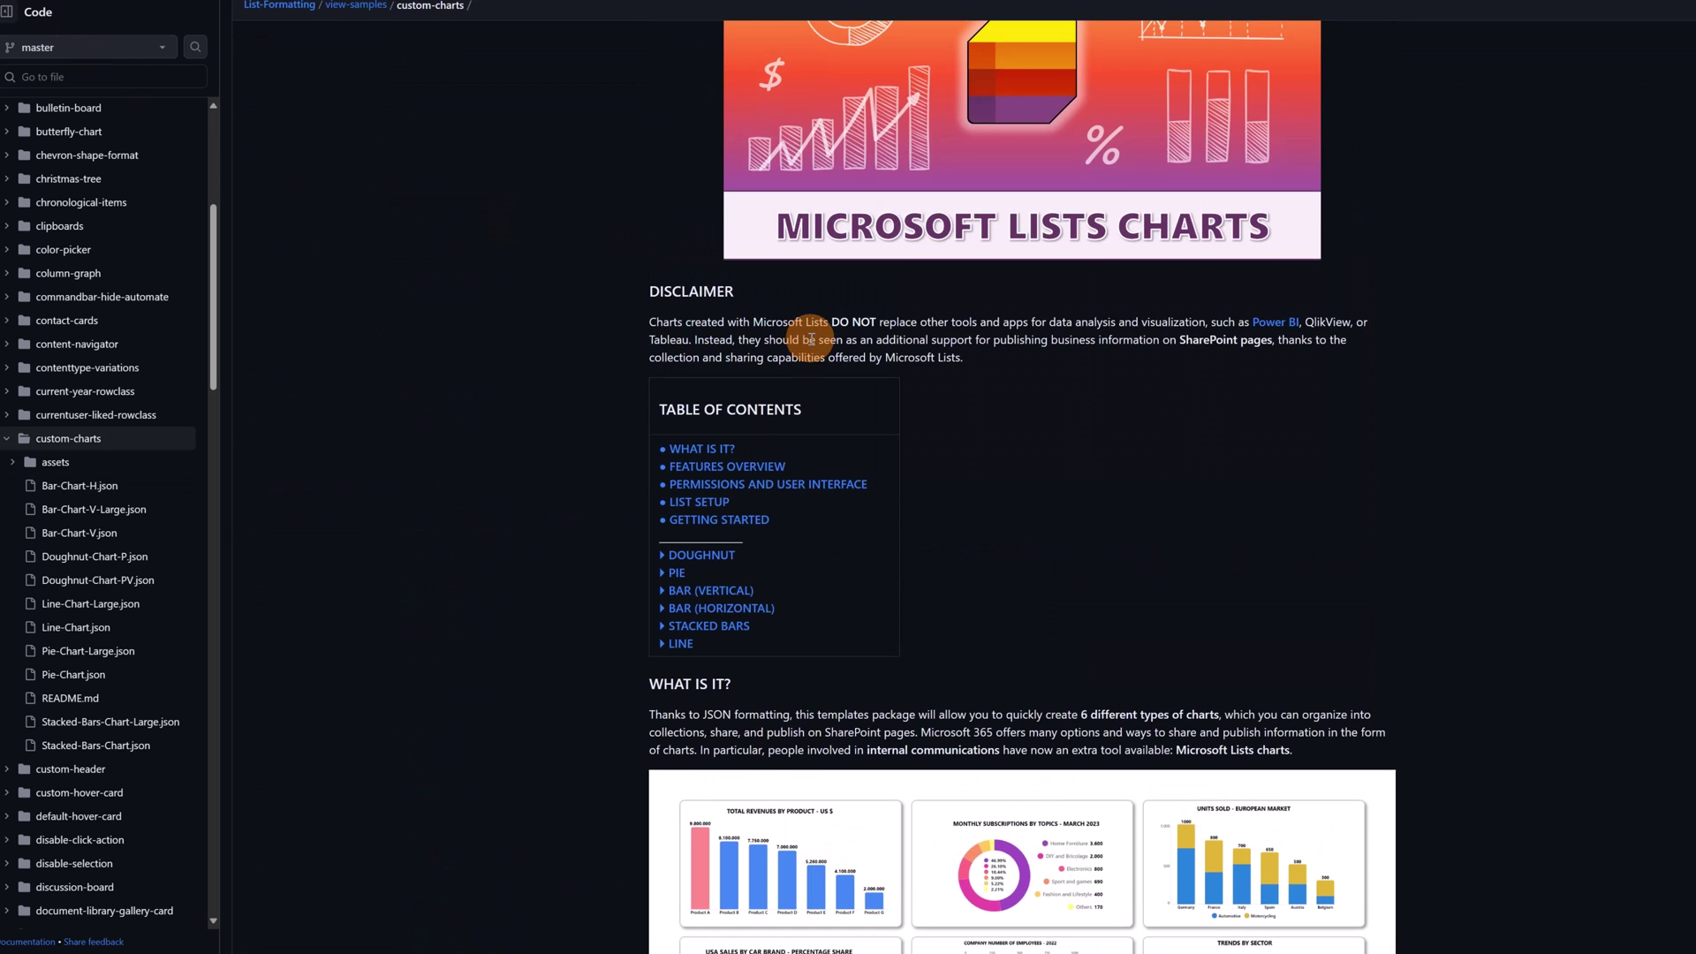
{"action": "scroll", "coordinate": [908, 333], "scroll_direction": "down", "scroll_amount": 4}
{"action": "scroll", "coordinate": [1113, 334], "scroll_direction": "down", "scroll_amount": 7}
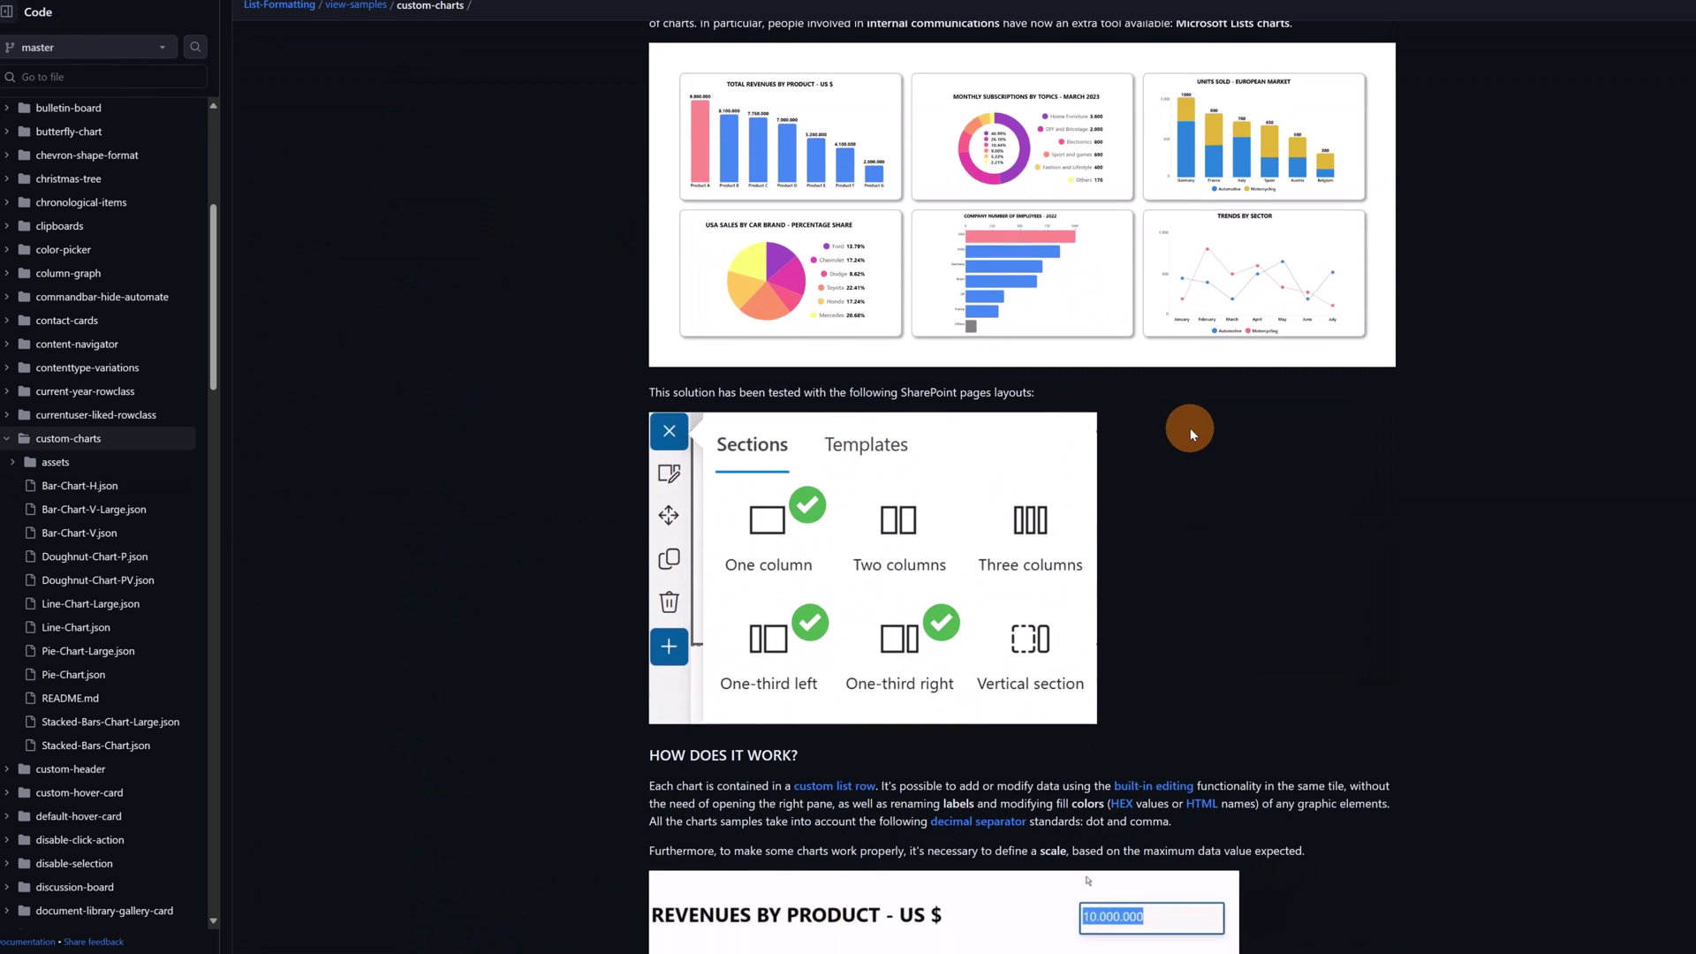
{"action": "scroll", "coordinate": [1208, 423], "scroll_direction": "down", "scroll_amount": 6}
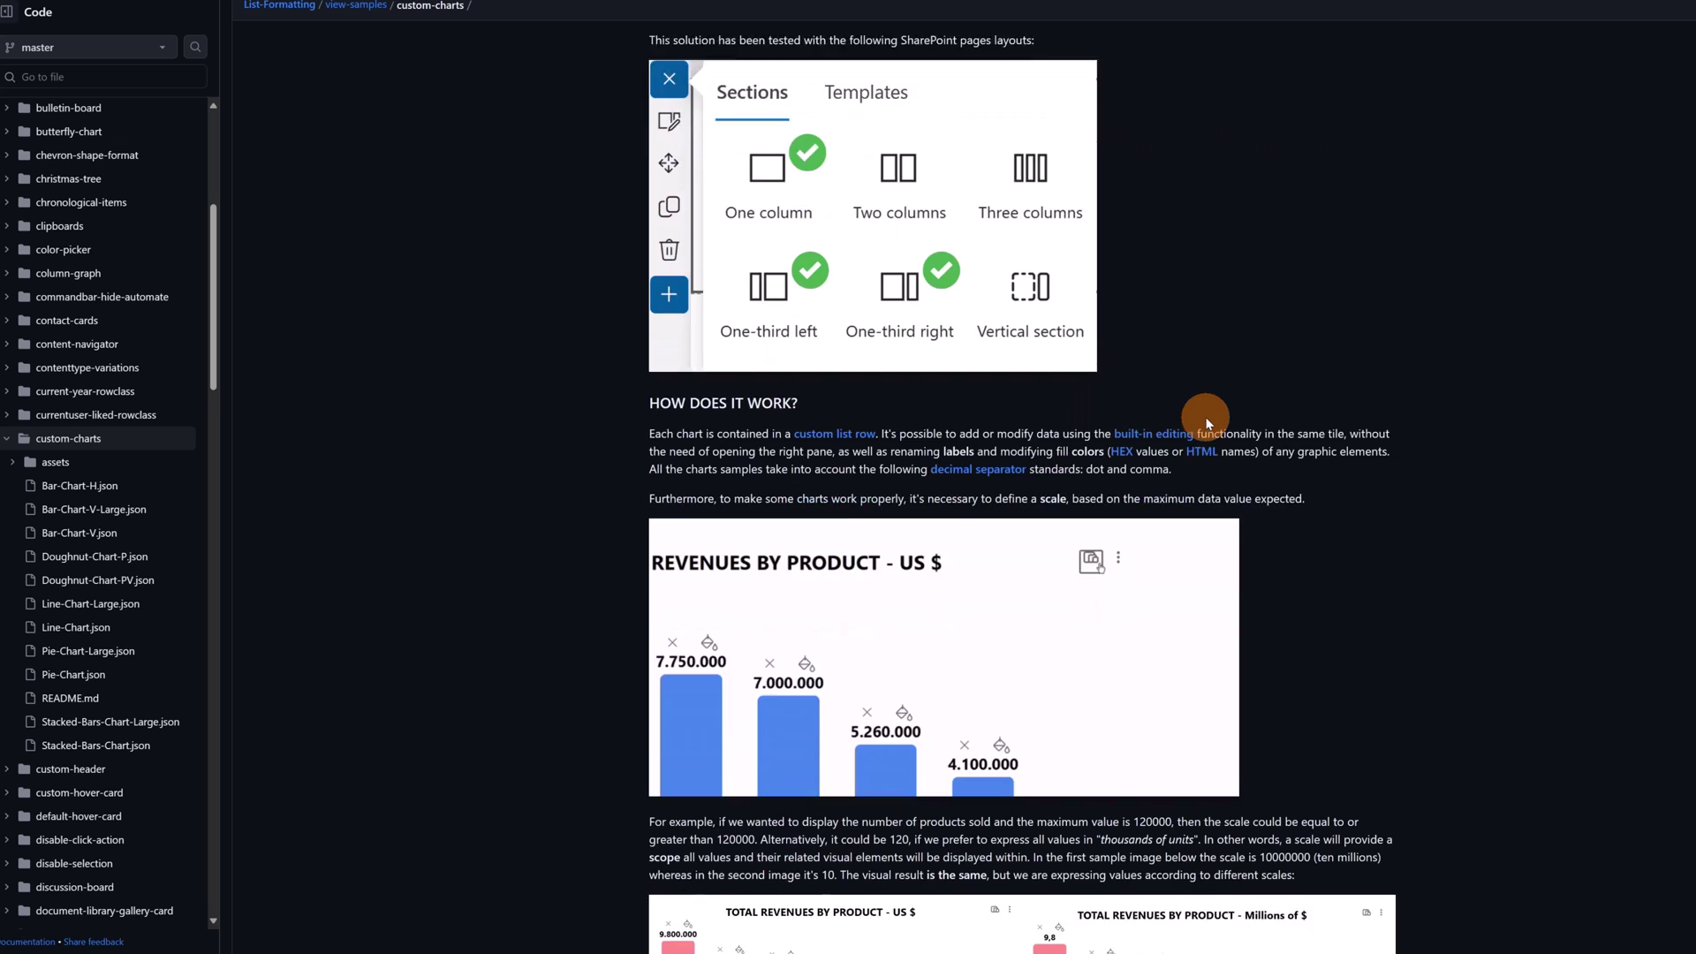
{"action": "scroll", "coordinate": [1207, 425], "scroll_direction": "down", "scroll_amount": 3}
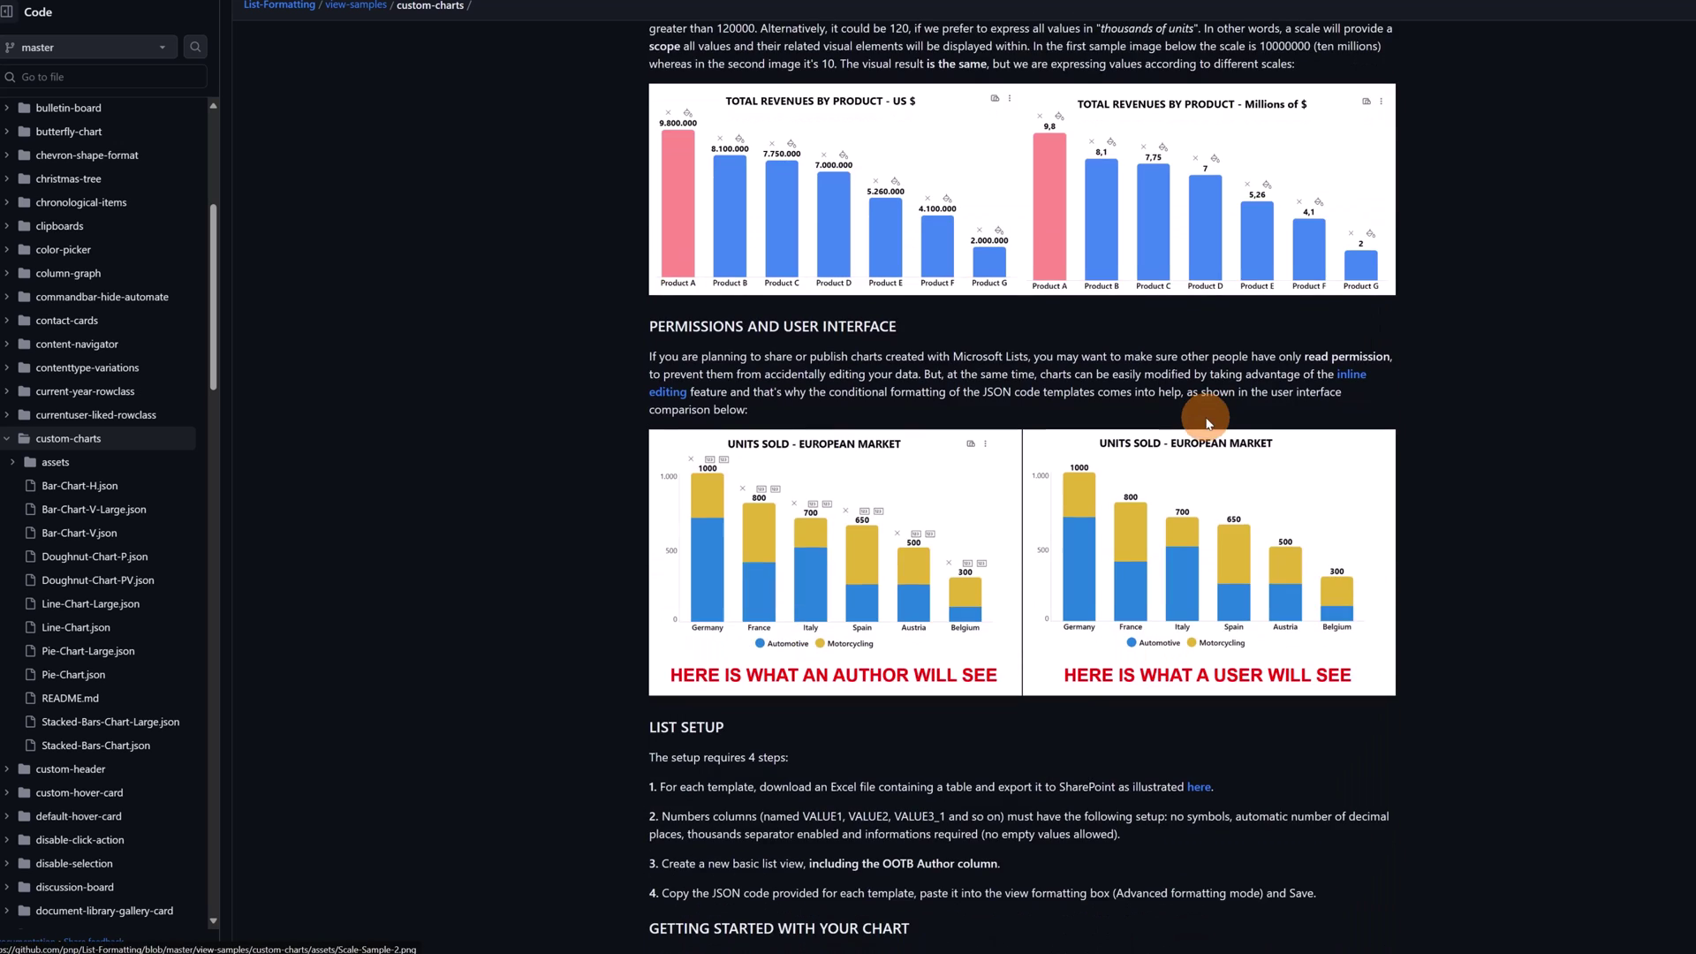
{"action": "scroll", "coordinate": [1217, 422], "scroll_direction": "down", "scroll_amount": 2}
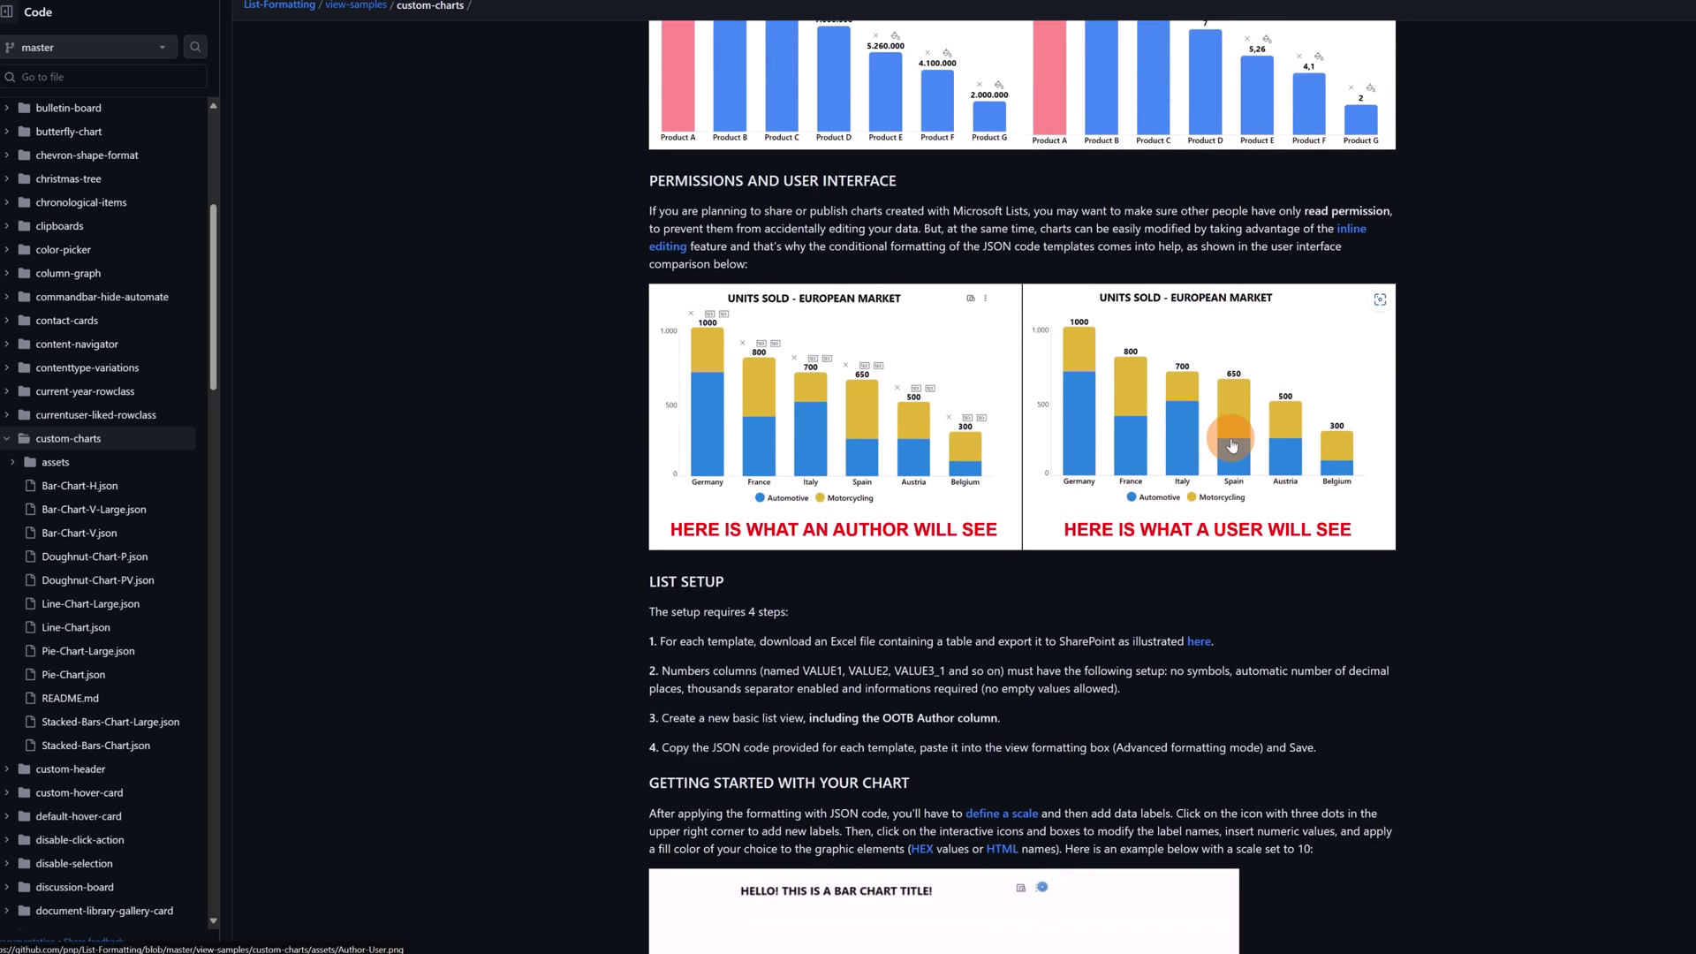
{"action": "scroll", "coordinate": [1281, 528], "scroll_direction": "down", "scroll_amount": 2}
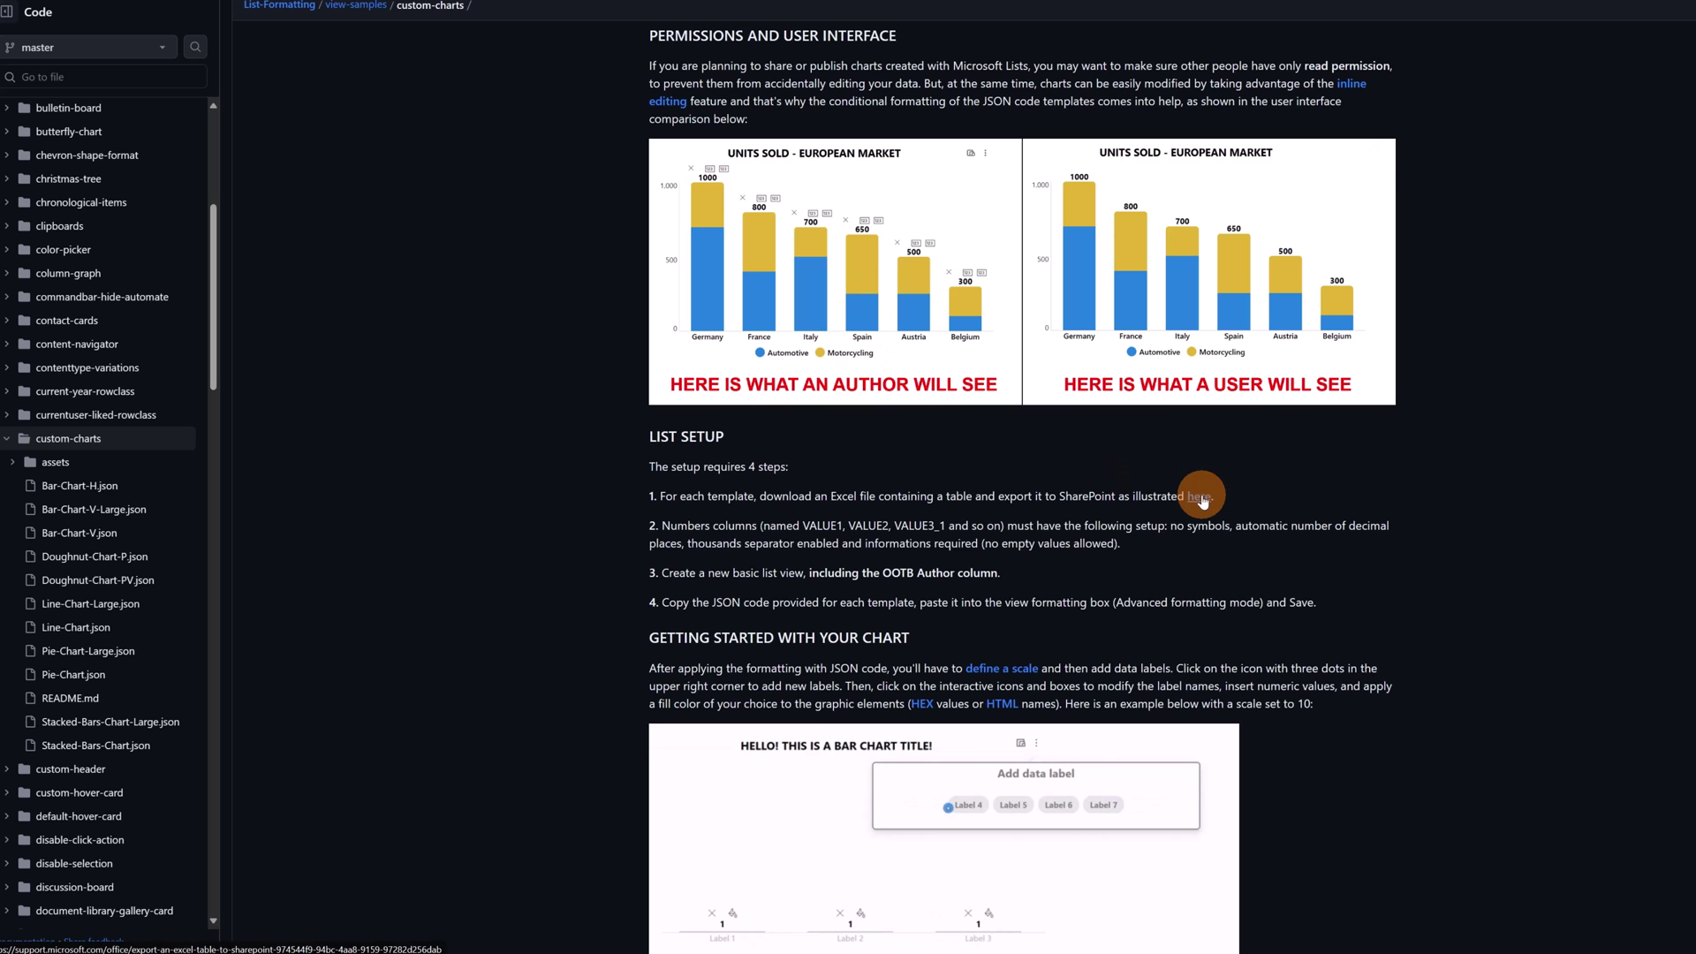
Step: Browse the README's Doughnut, Pie and Bar chart sections and read the Stacked Bars instructions with their download links
{"action": "scroll", "coordinate": [1204, 495], "scroll_direction": "down", "scroll_amount": 12}
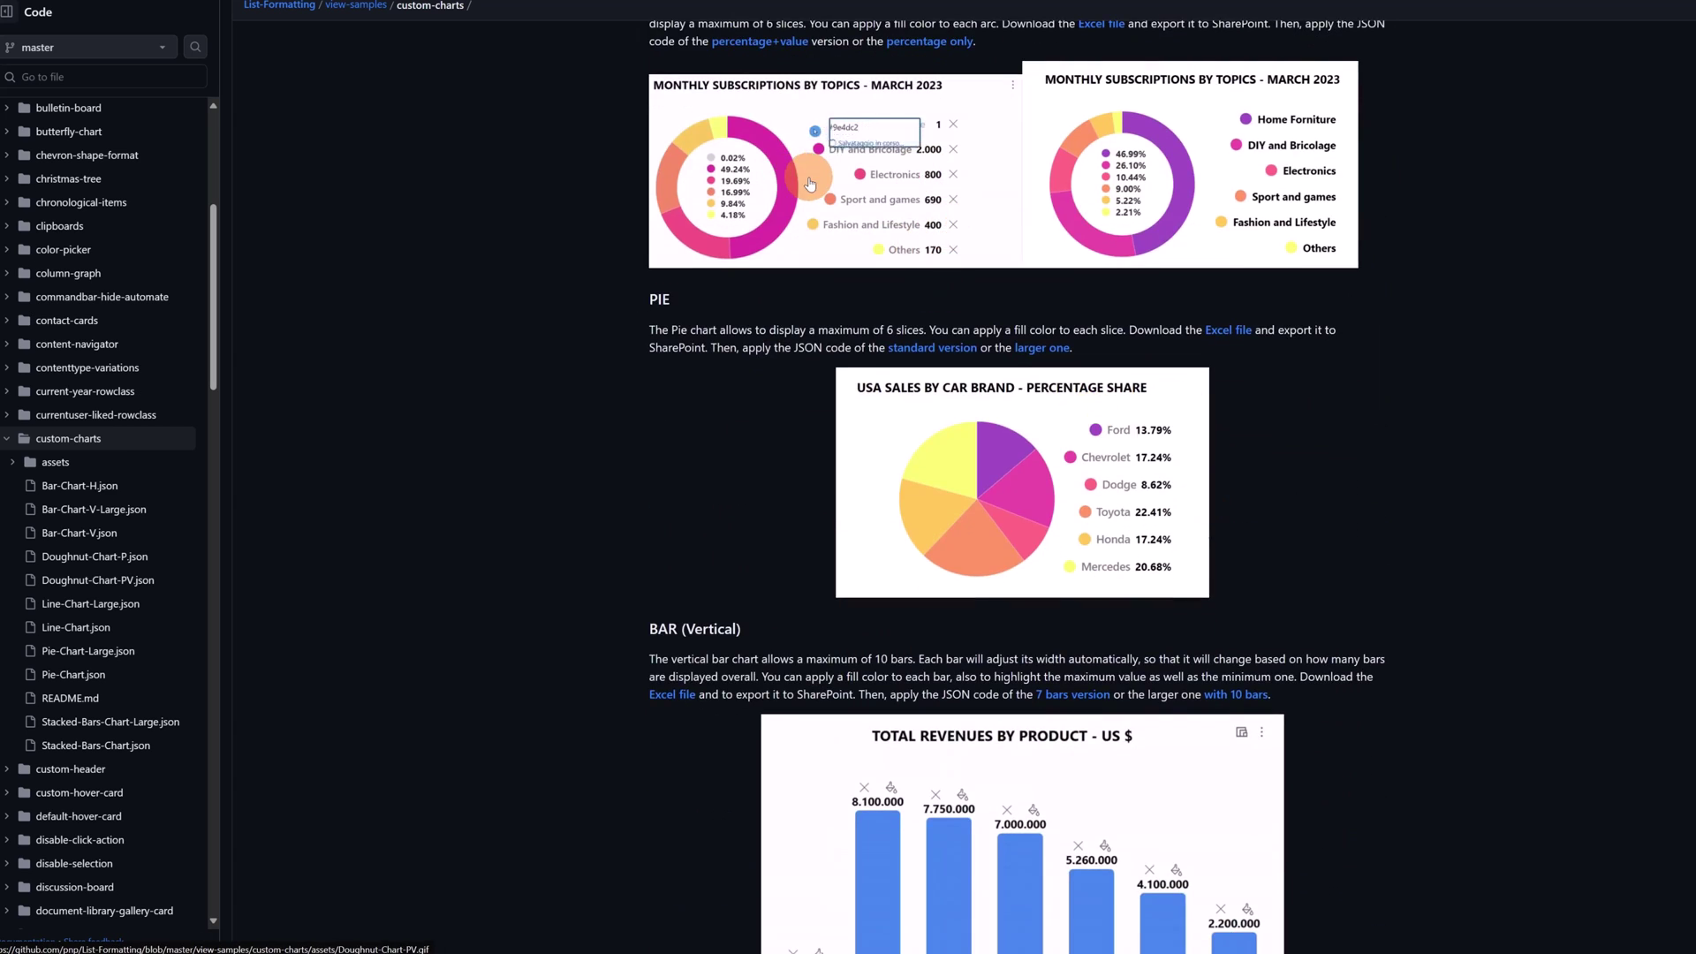
{"action": "scroll", "coordinate": [895, 283], "scroll_direction": "up", "scroll_amount": 3}
{"action": "scroll", "coordinate": [919, 466], "scroll_direction": "down", "scroll_amount": 5}
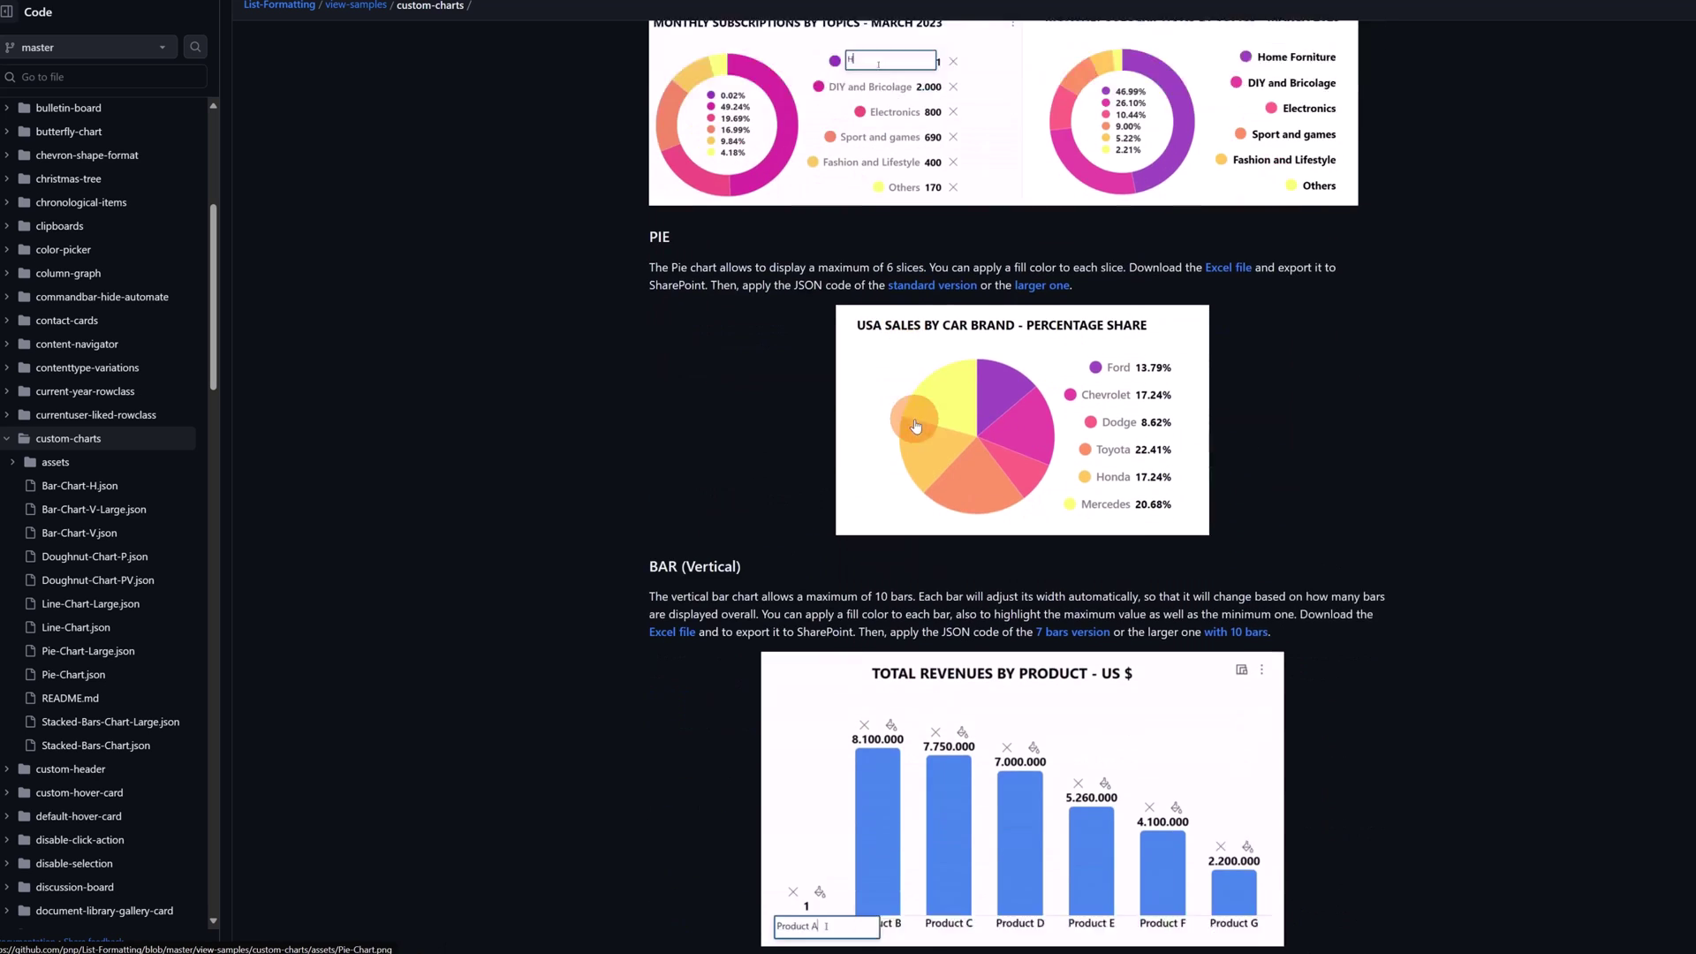
{"action": "scroll", "coordinate": [919, 463], "scroll_direction": "down", "scroll_amount": 5}
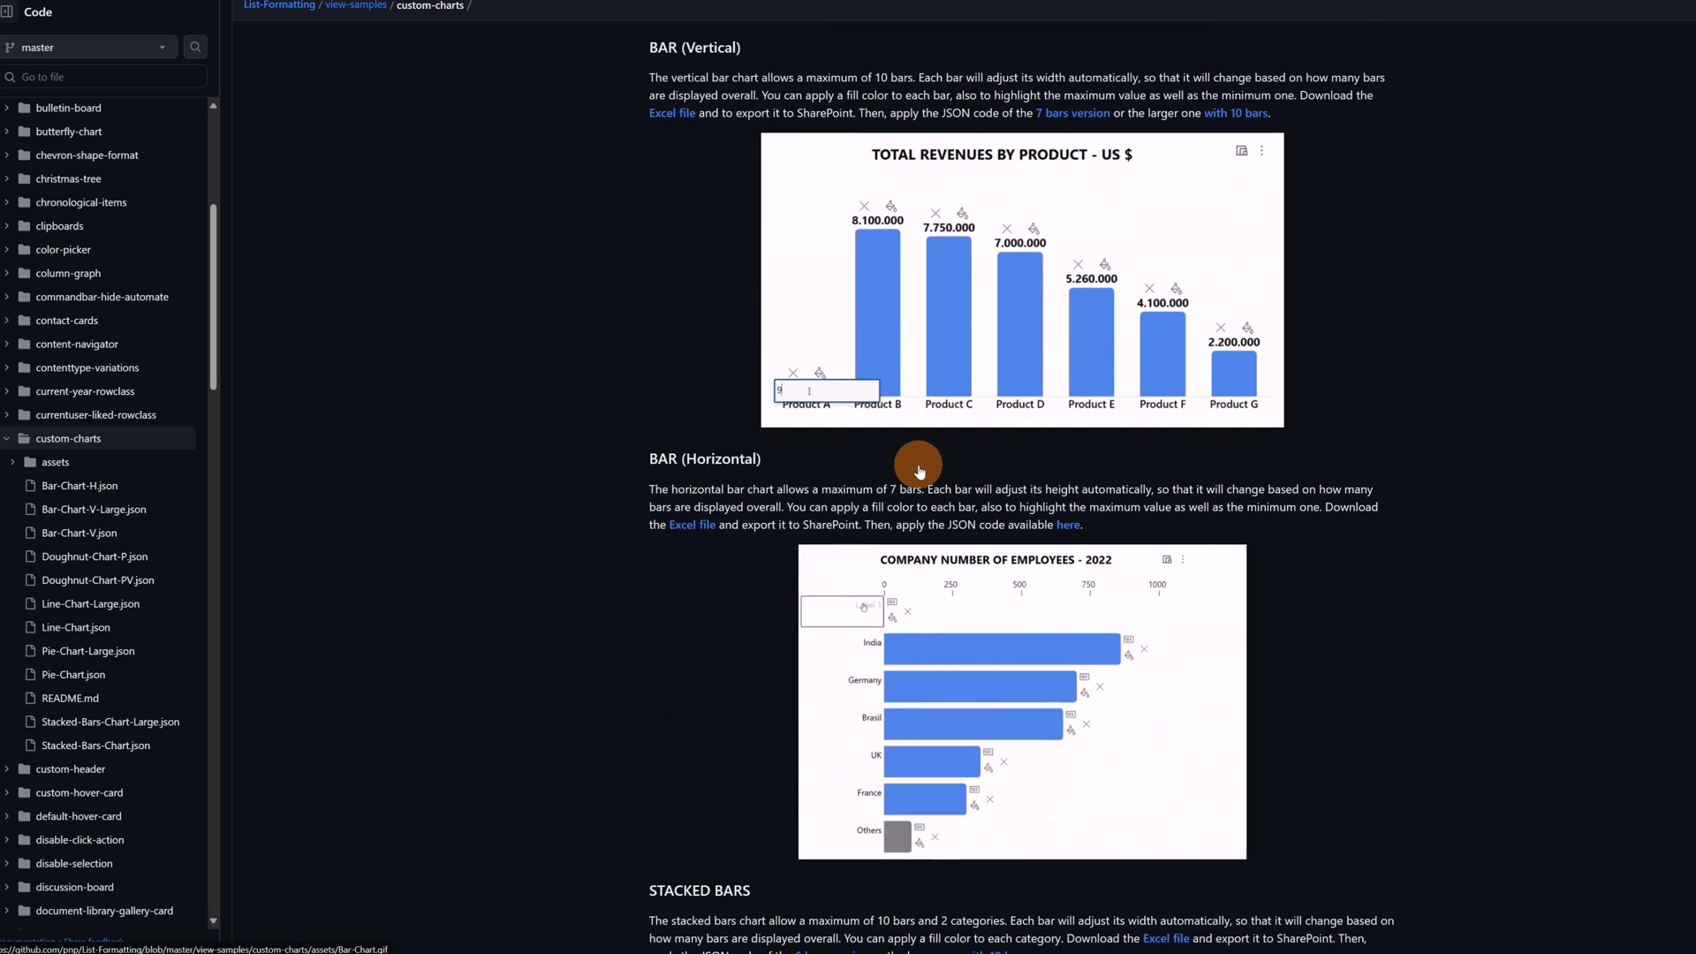
{"action": "scroll", "coordinate": [871, 606], "scroll_direction": "down", "scroll_amount": 3}
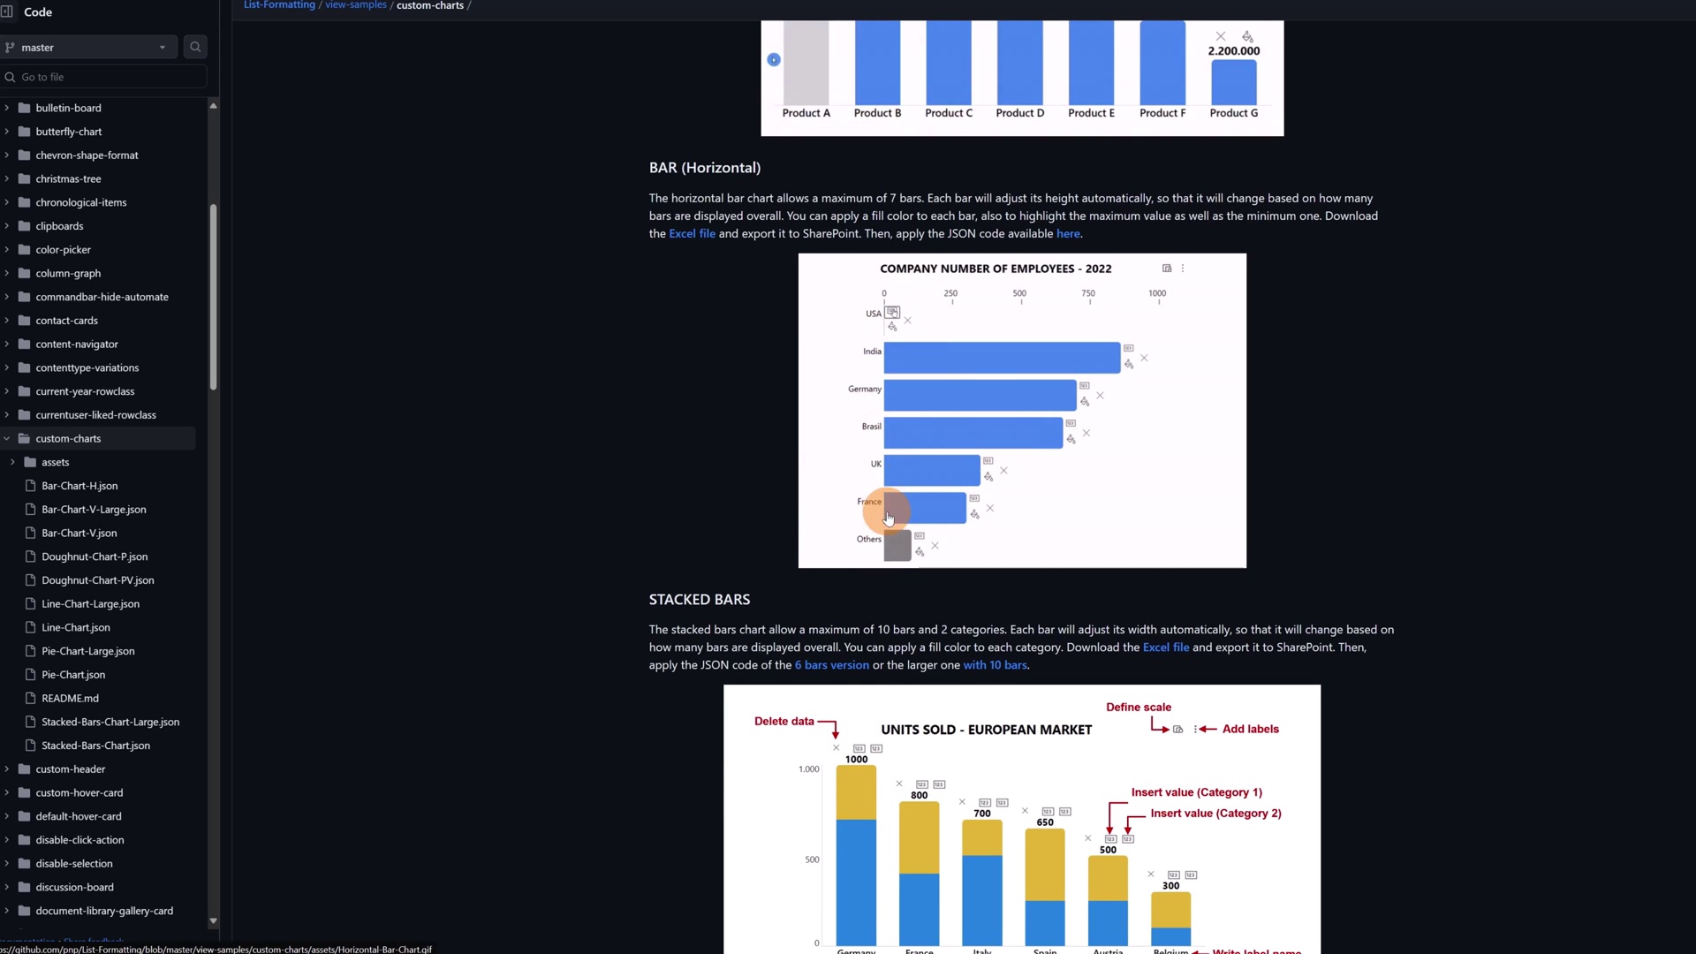
{"action": "scroll", "coordinate": [1004, 482], "scroll_direction": "down", "scroll_amount": 3}
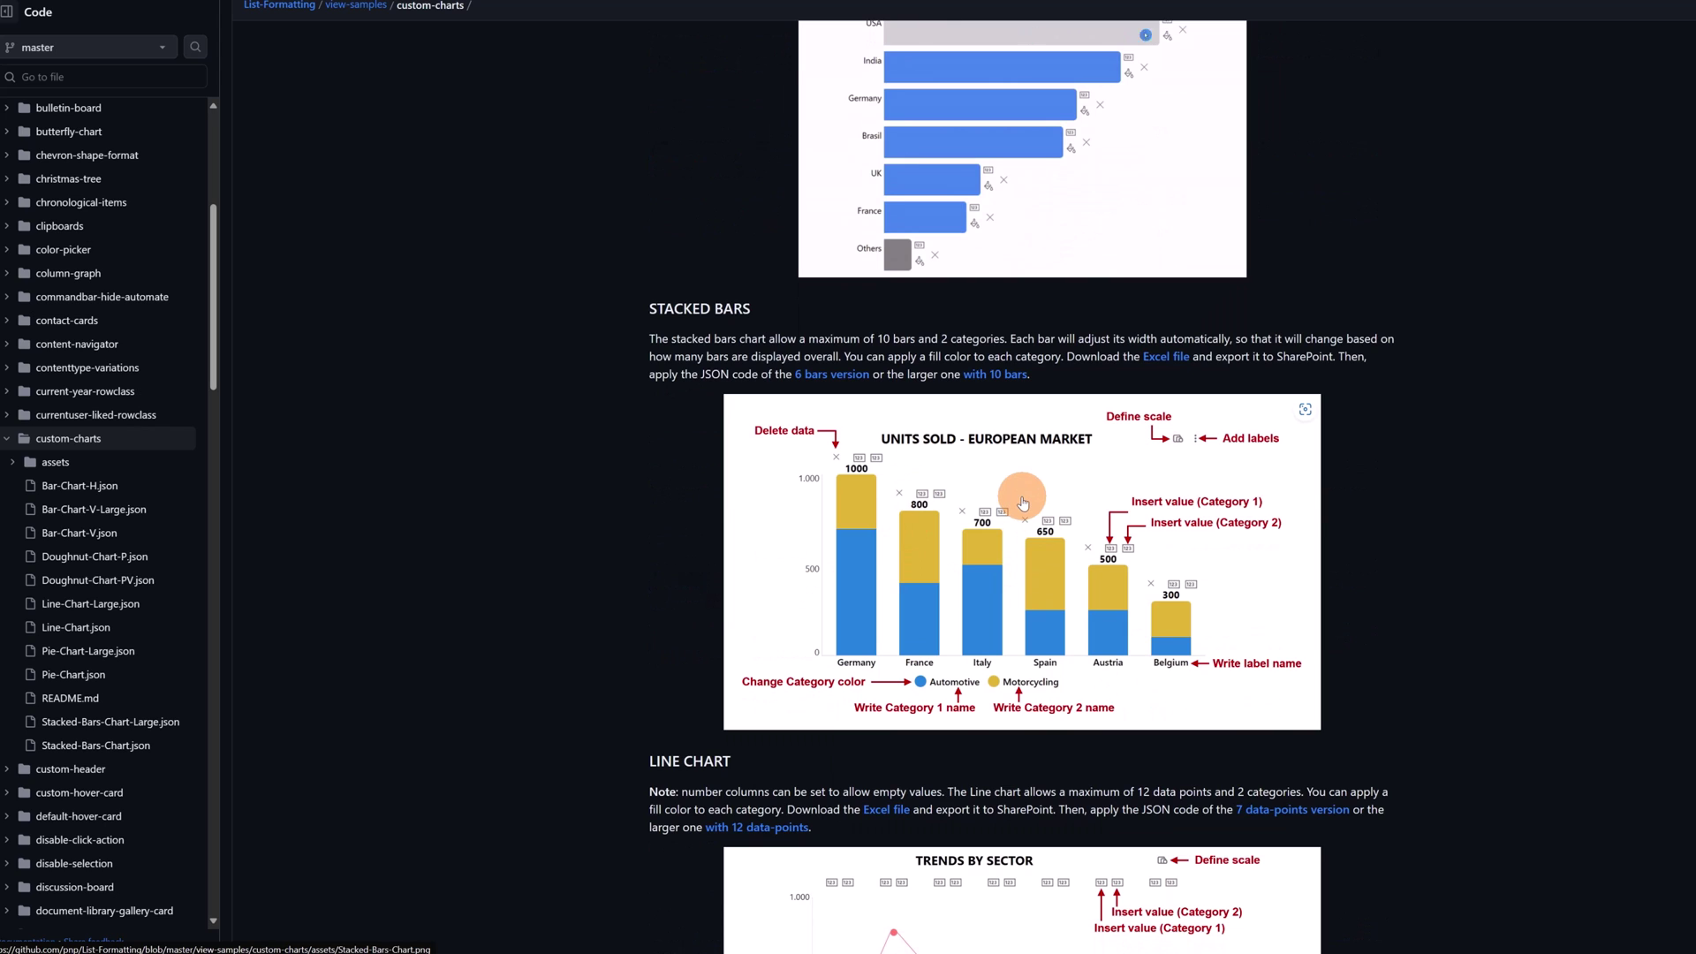
{"action": "scroll", "coordinate": [1022, 503], "scroll_direction": "up", "scroll_amount": 2}
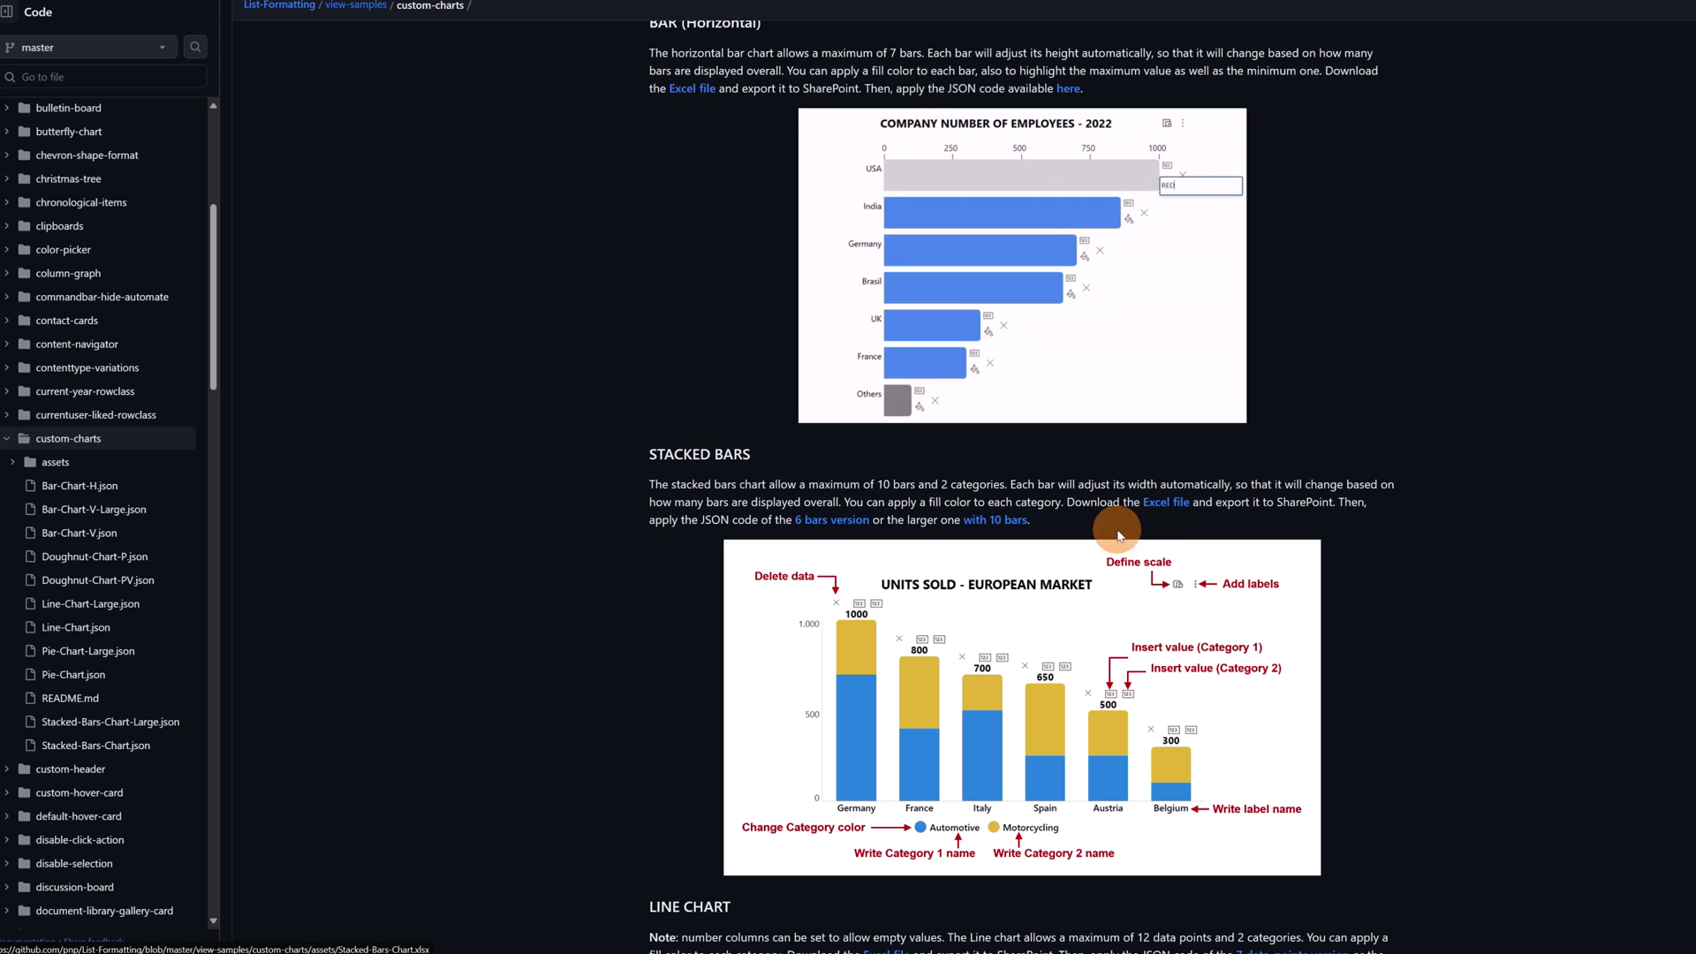
{"action": "scroll", "coordinate": [806, 565], "scroll_direction": "down", "scroll_amount": 1}
{"action": "scroll", "coordinate": [806, 566], "scroll_direction": "down", "scroll_amount": 1}
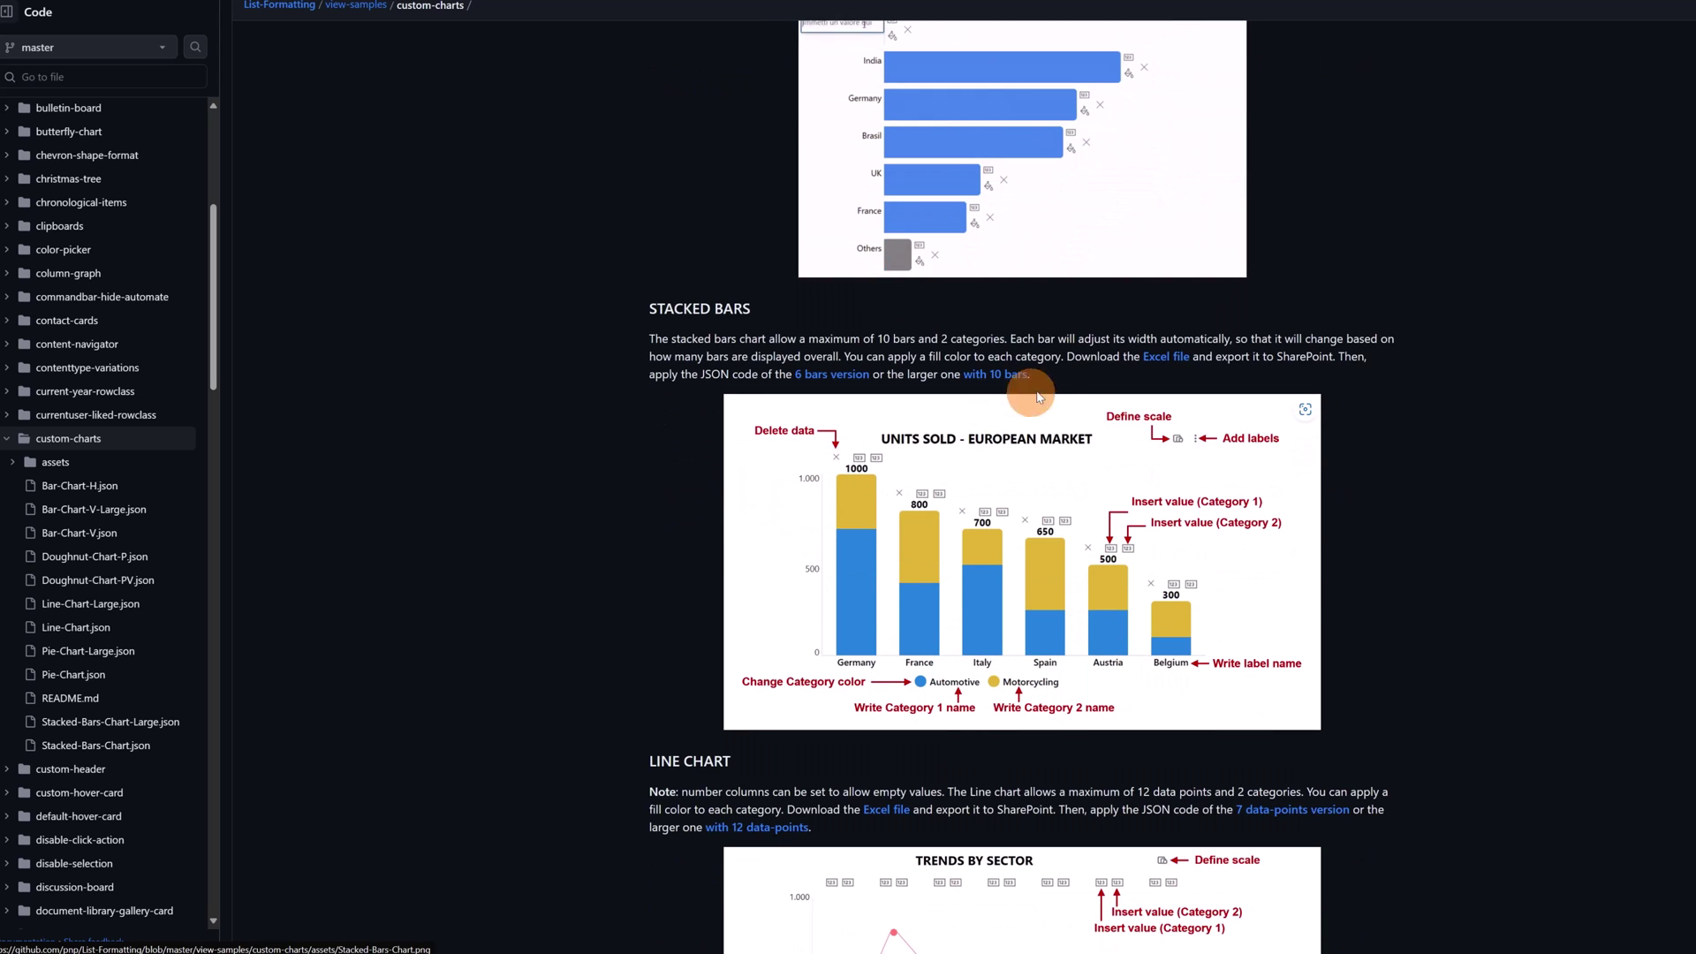
Step: Download the Stacked Bars template Stacked-Bars-Chart.xlsx and show it in the Downloads folder
{"action": "left_click", "coordinate": [1173, 359]}
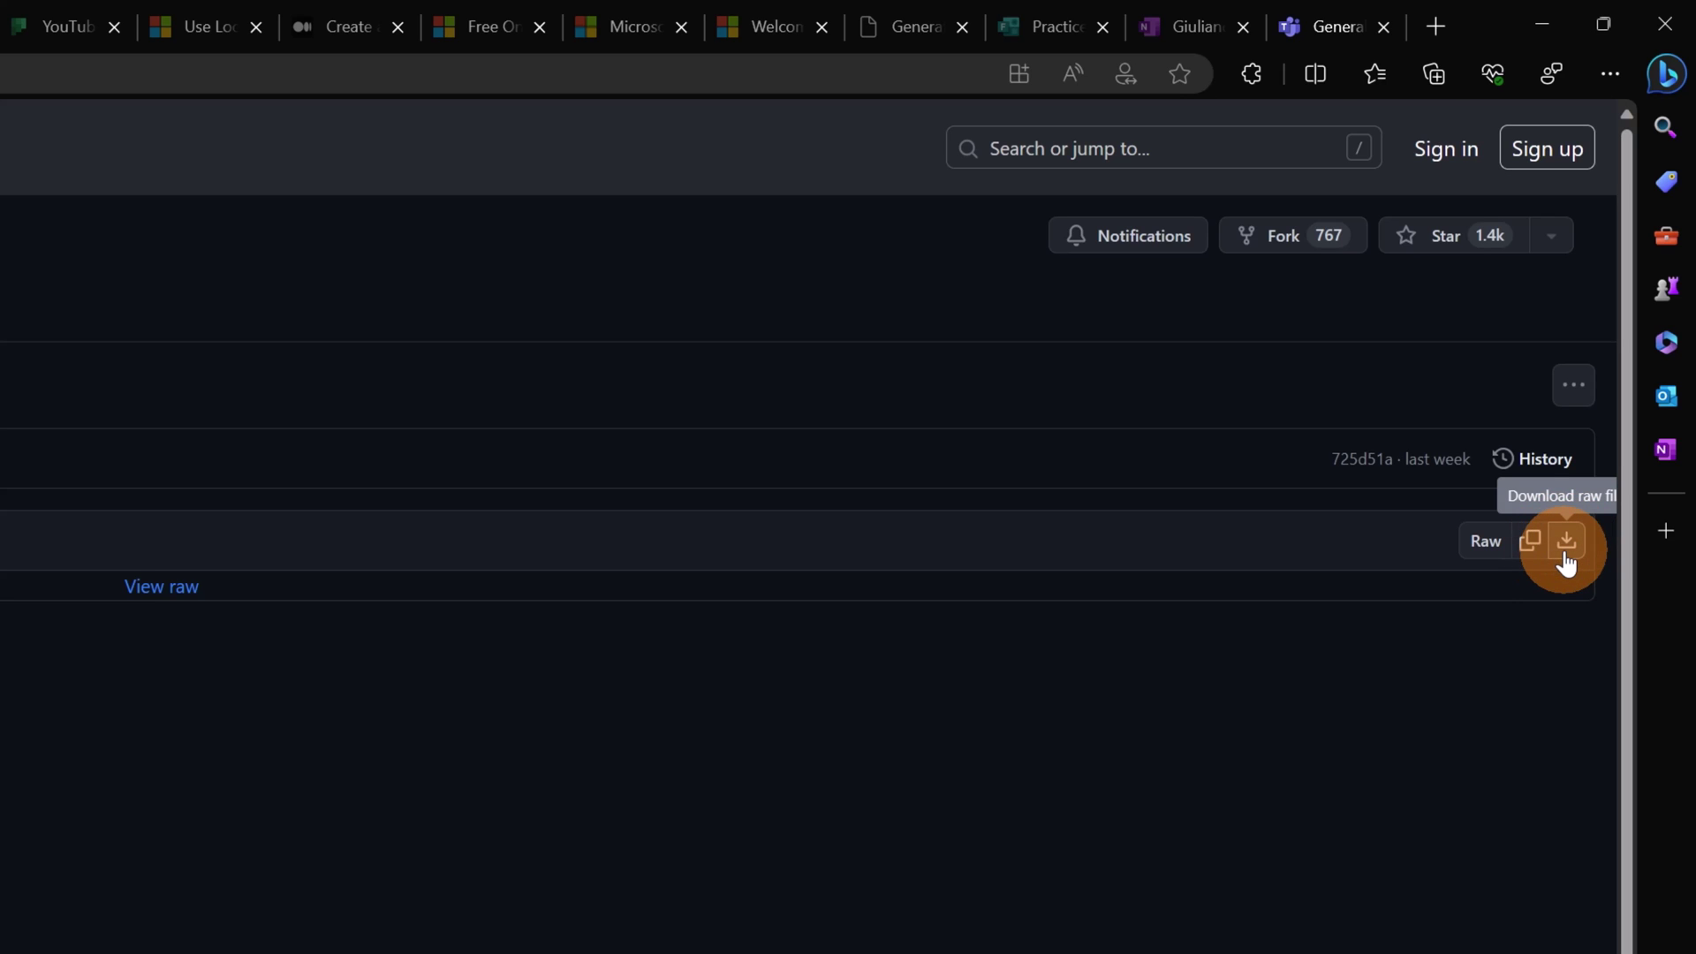
{"action": "left_click", "coordinate": [1566, 541]}
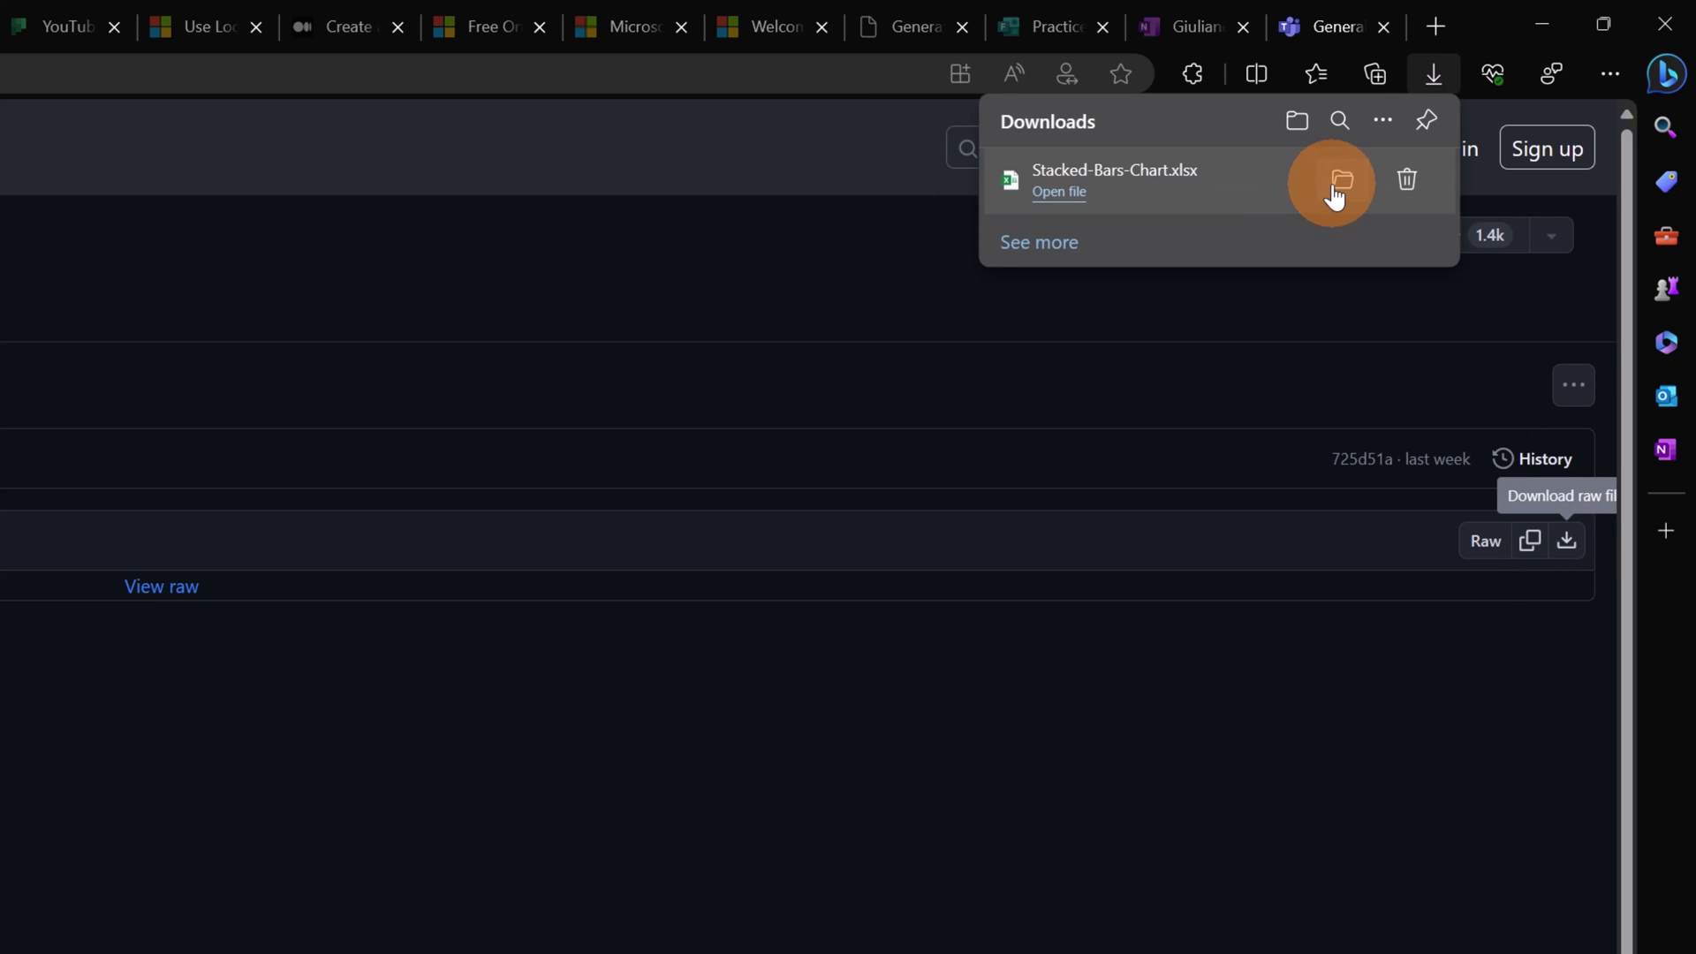
{"action": "left_click", "coordinate": [1336, 185]}
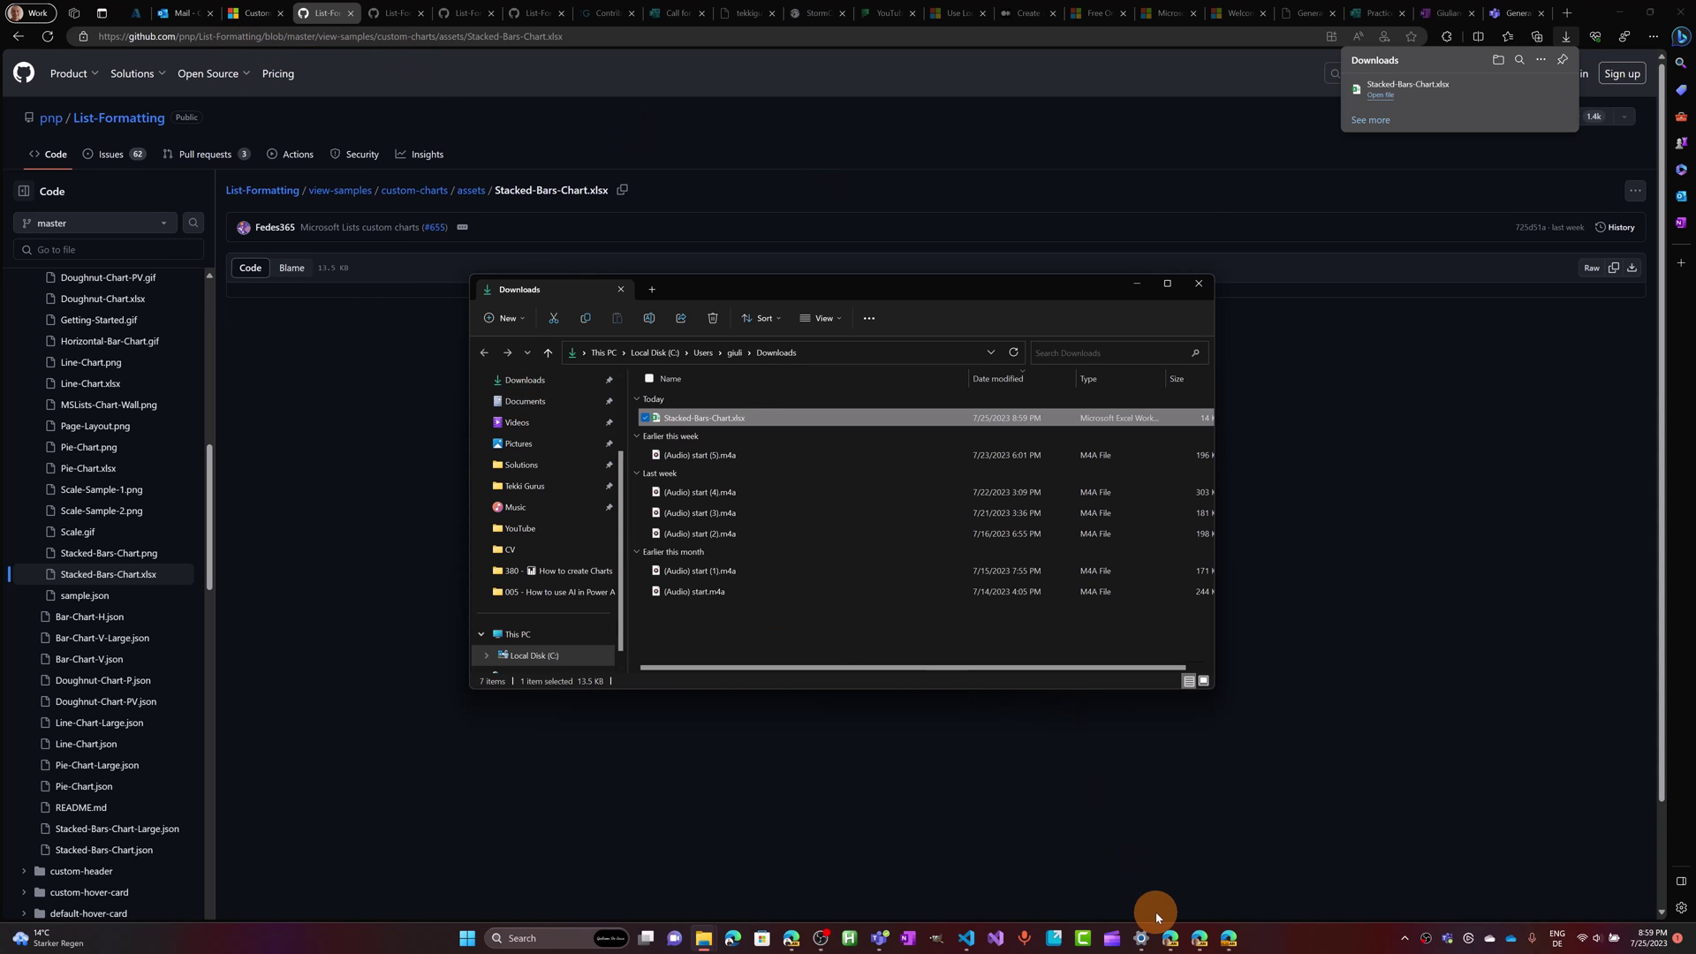
Step: Switch to SharePoint, go to the Contoso site's home page and start creating a new list there
{"action": "left_click", "coordinate": [1172, 938]}
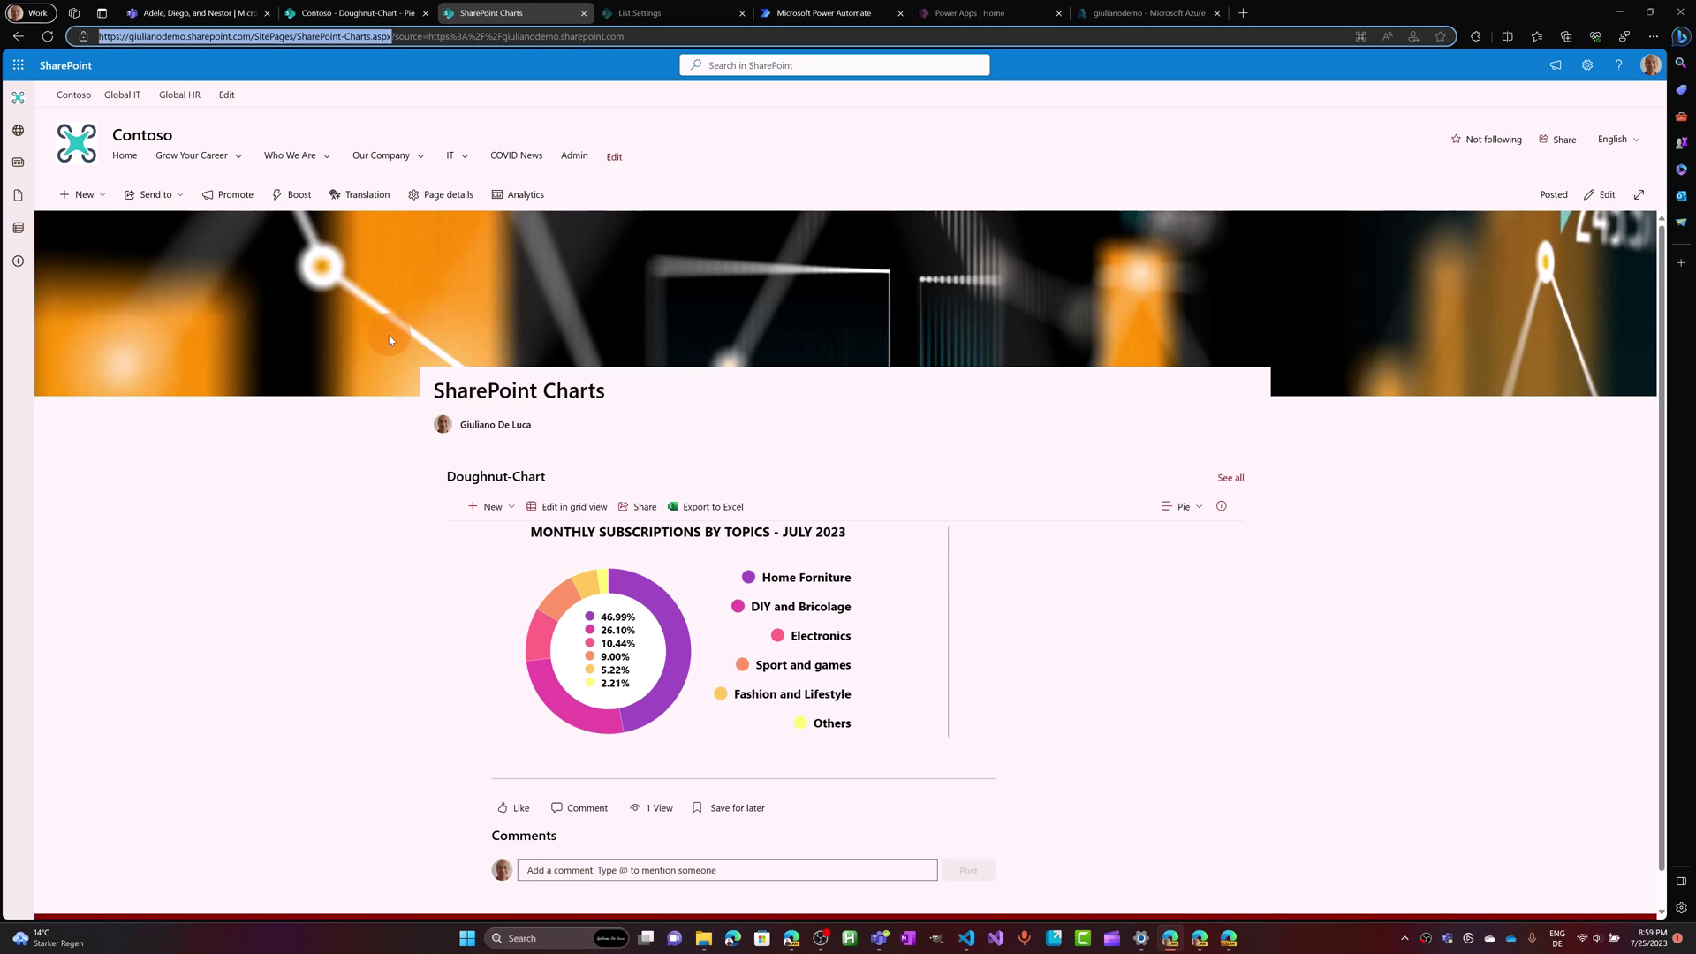
{"action": "left_click", "coordinate": [78, 196]}
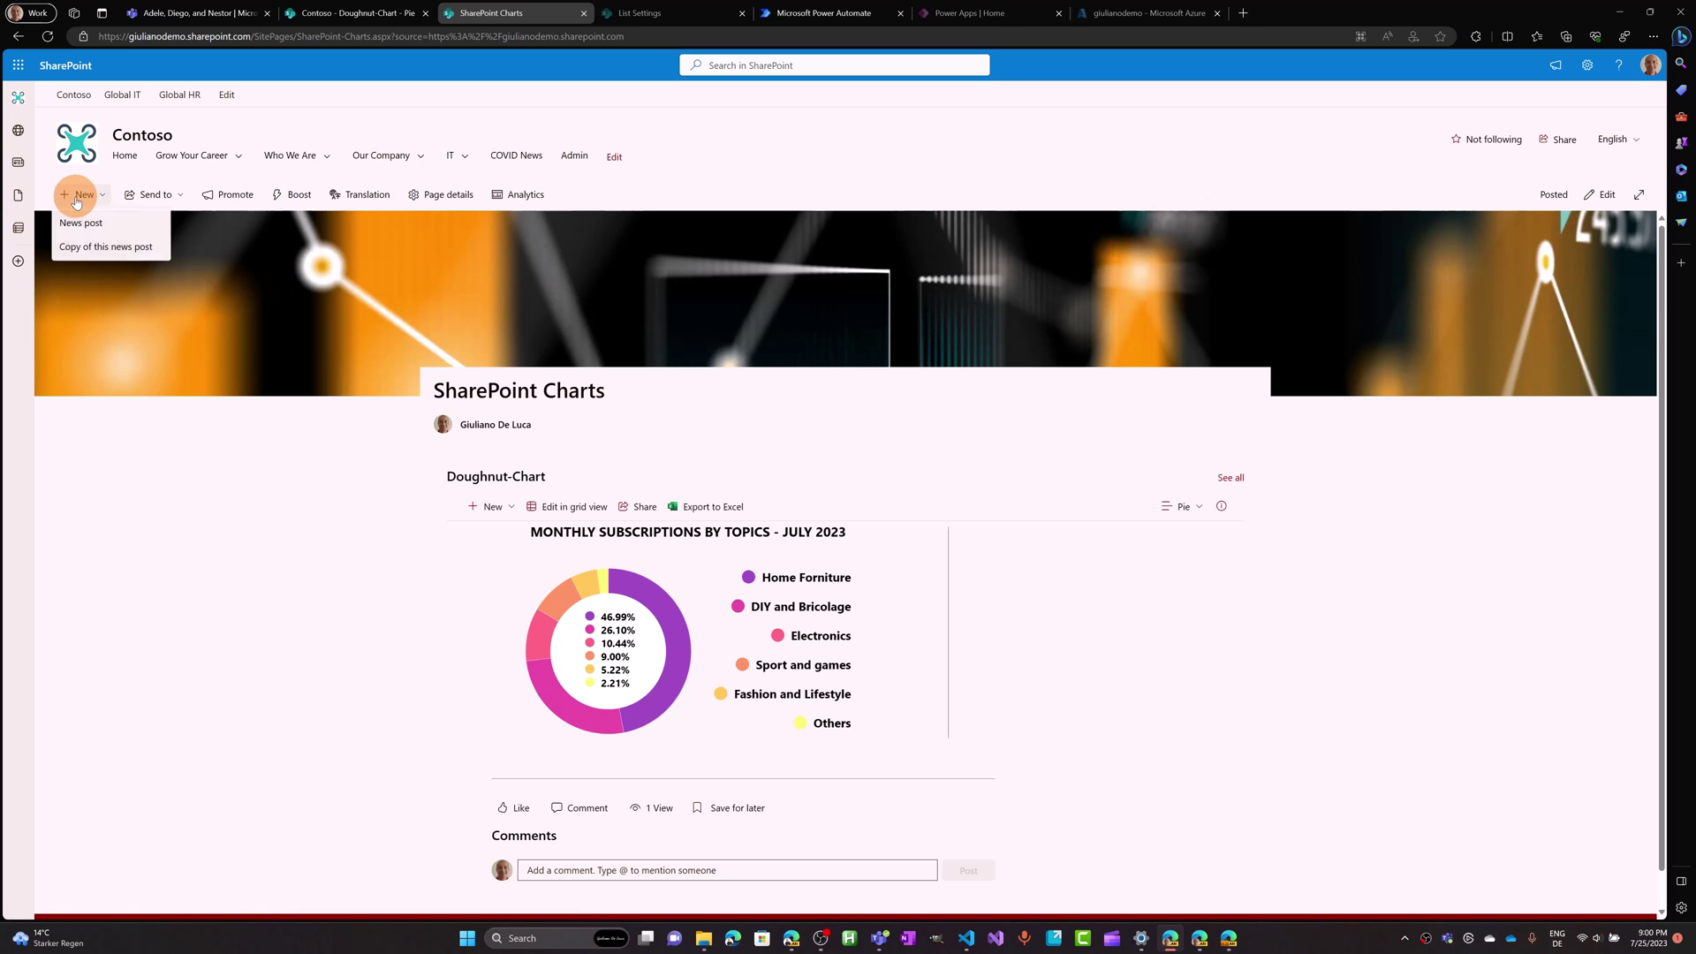
{"action": "left_click", "coordinate": [84, 155]}
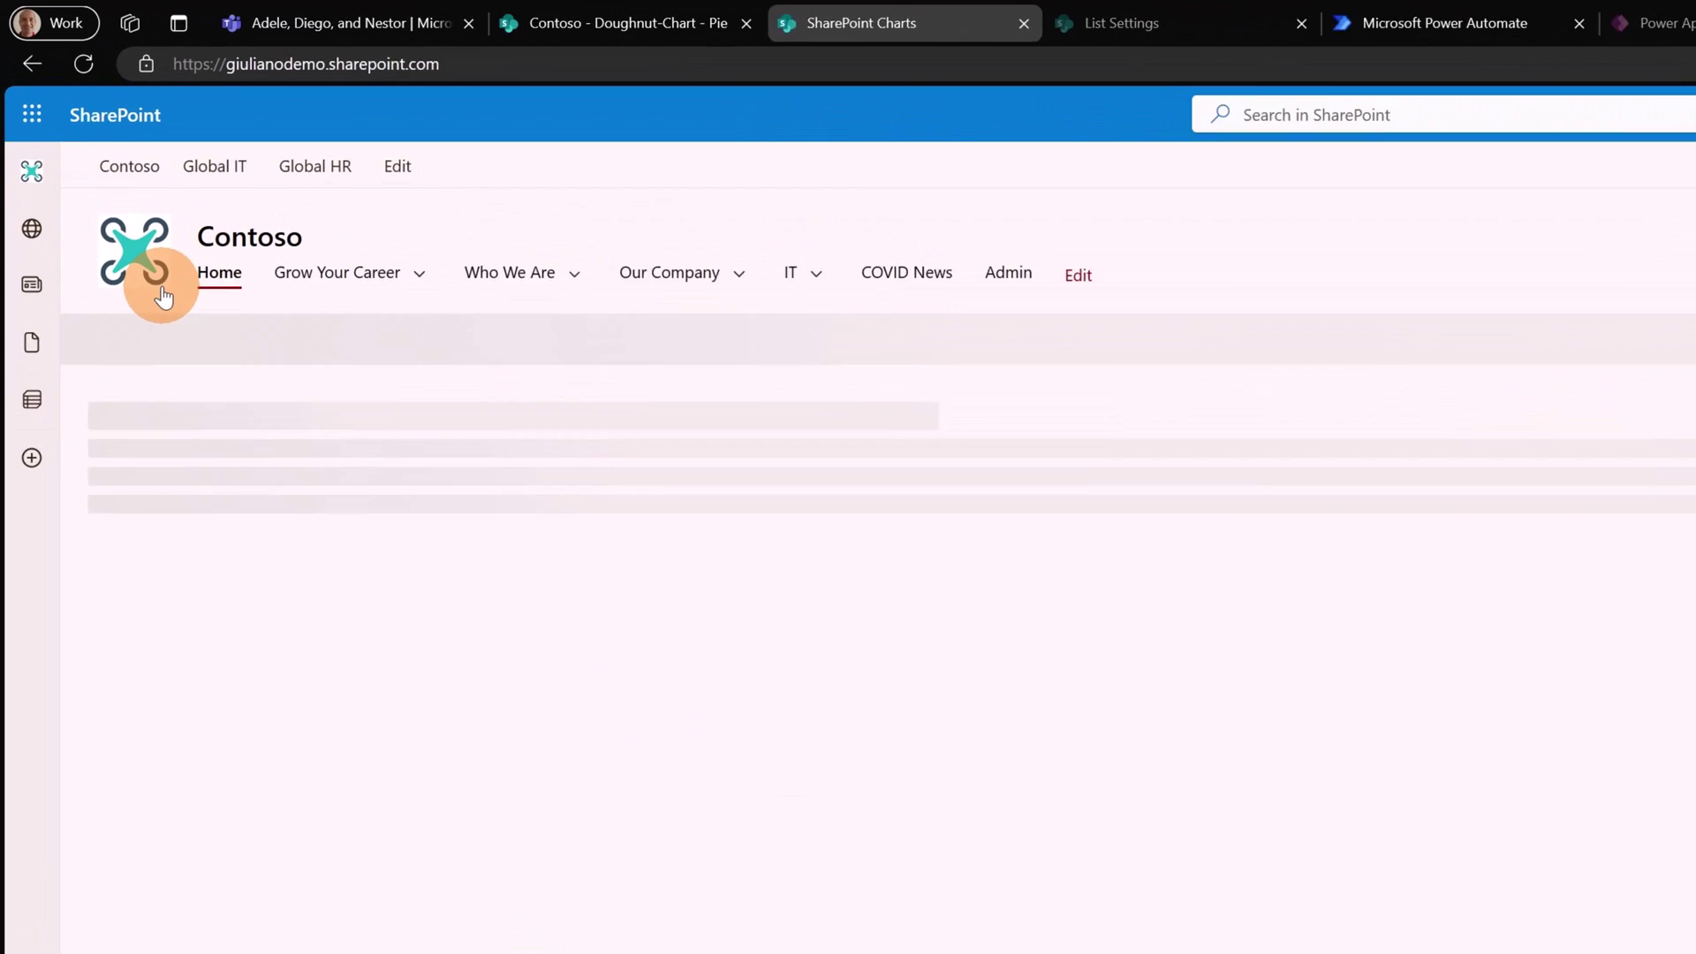
{"action": "left_click", "coordinate": [154, 367]}
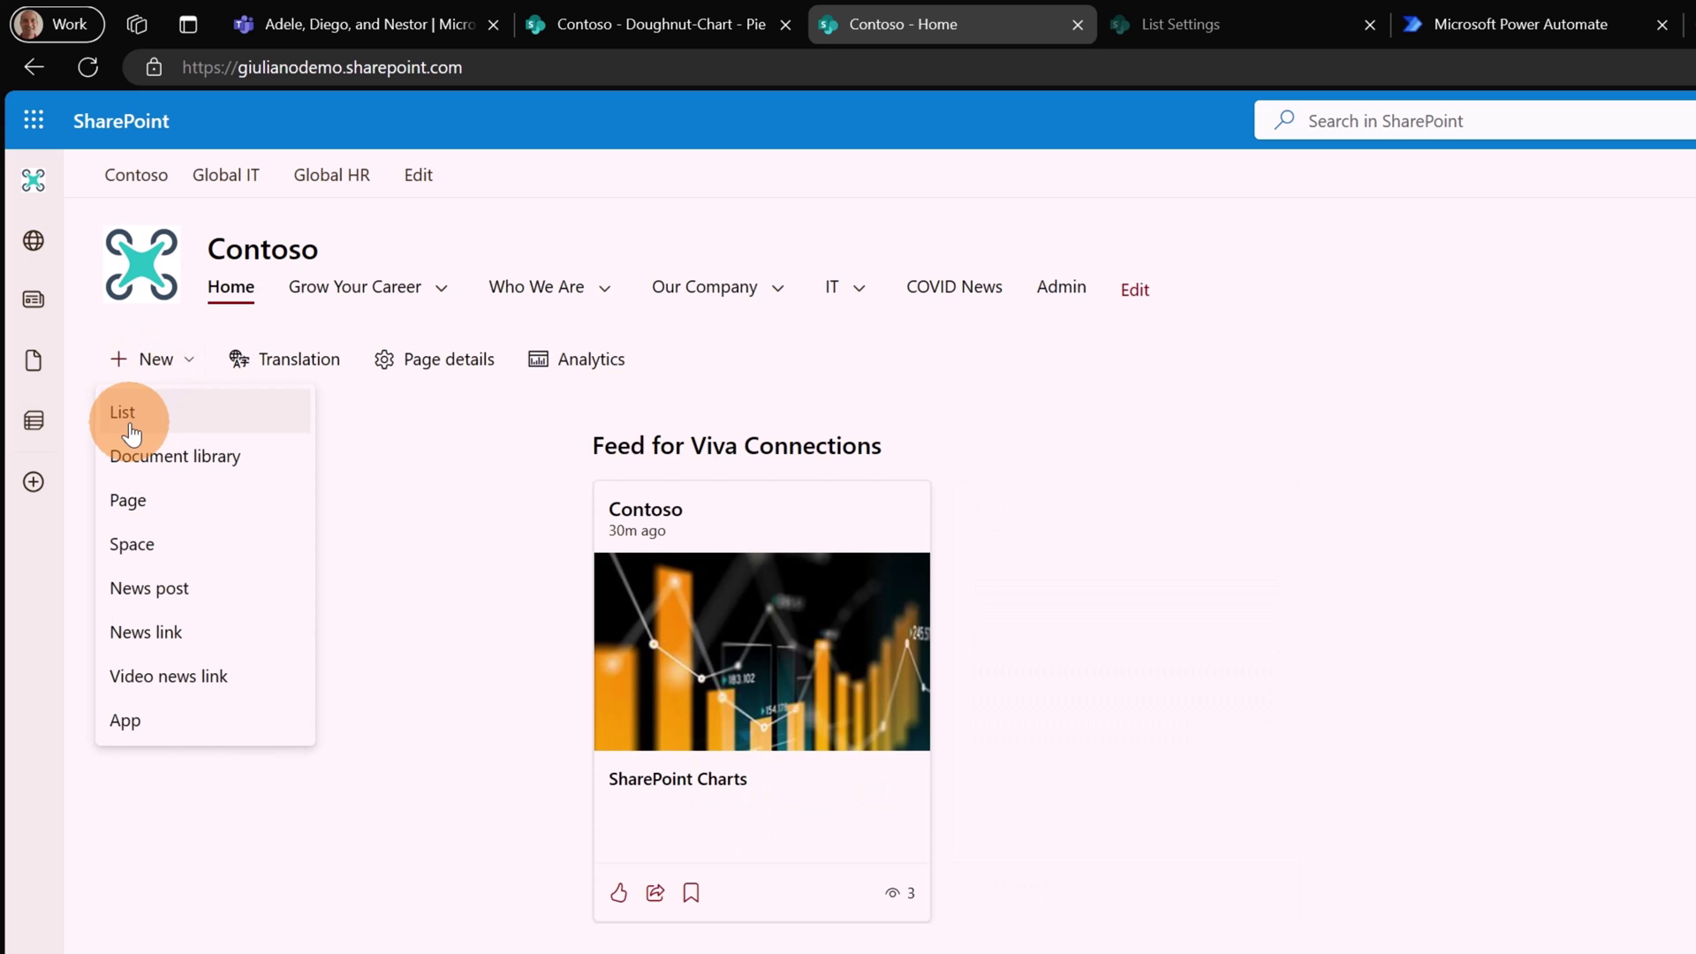
{"action": "left_click", "coordinate": [202, 428]}
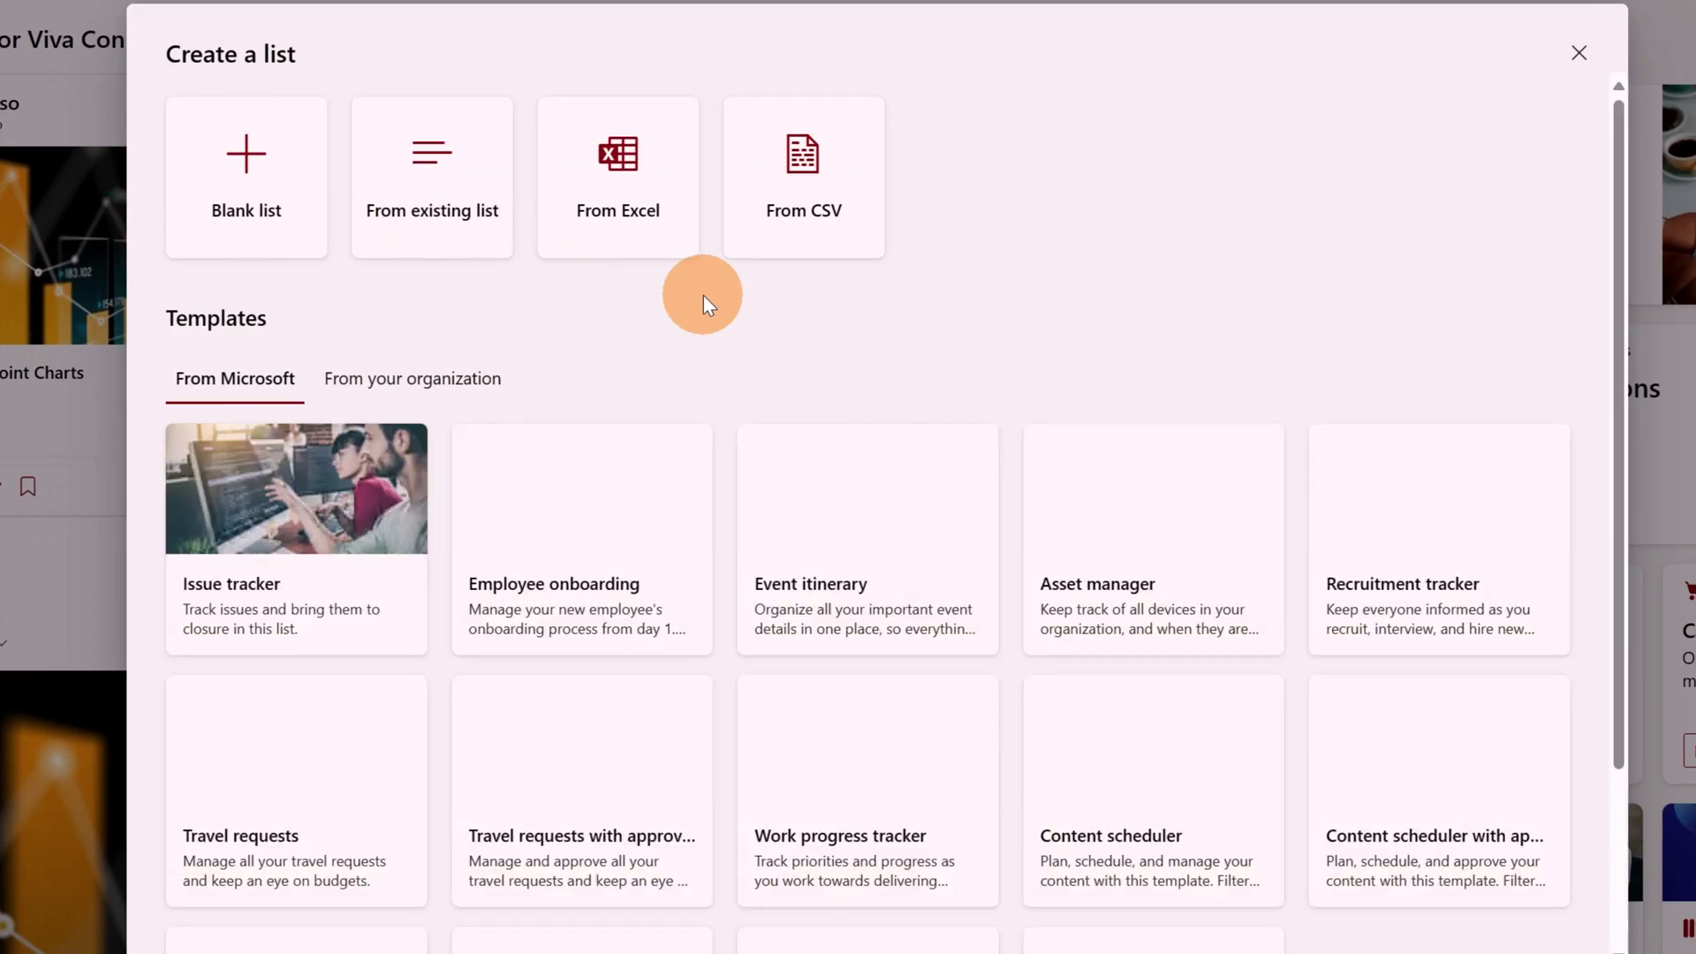
Step: Base the new list on Excel and upload Stacked-Bars-Chart.xlsx from the Downloads folder
{"action": "left_click", "coordinate": [675, 235]}
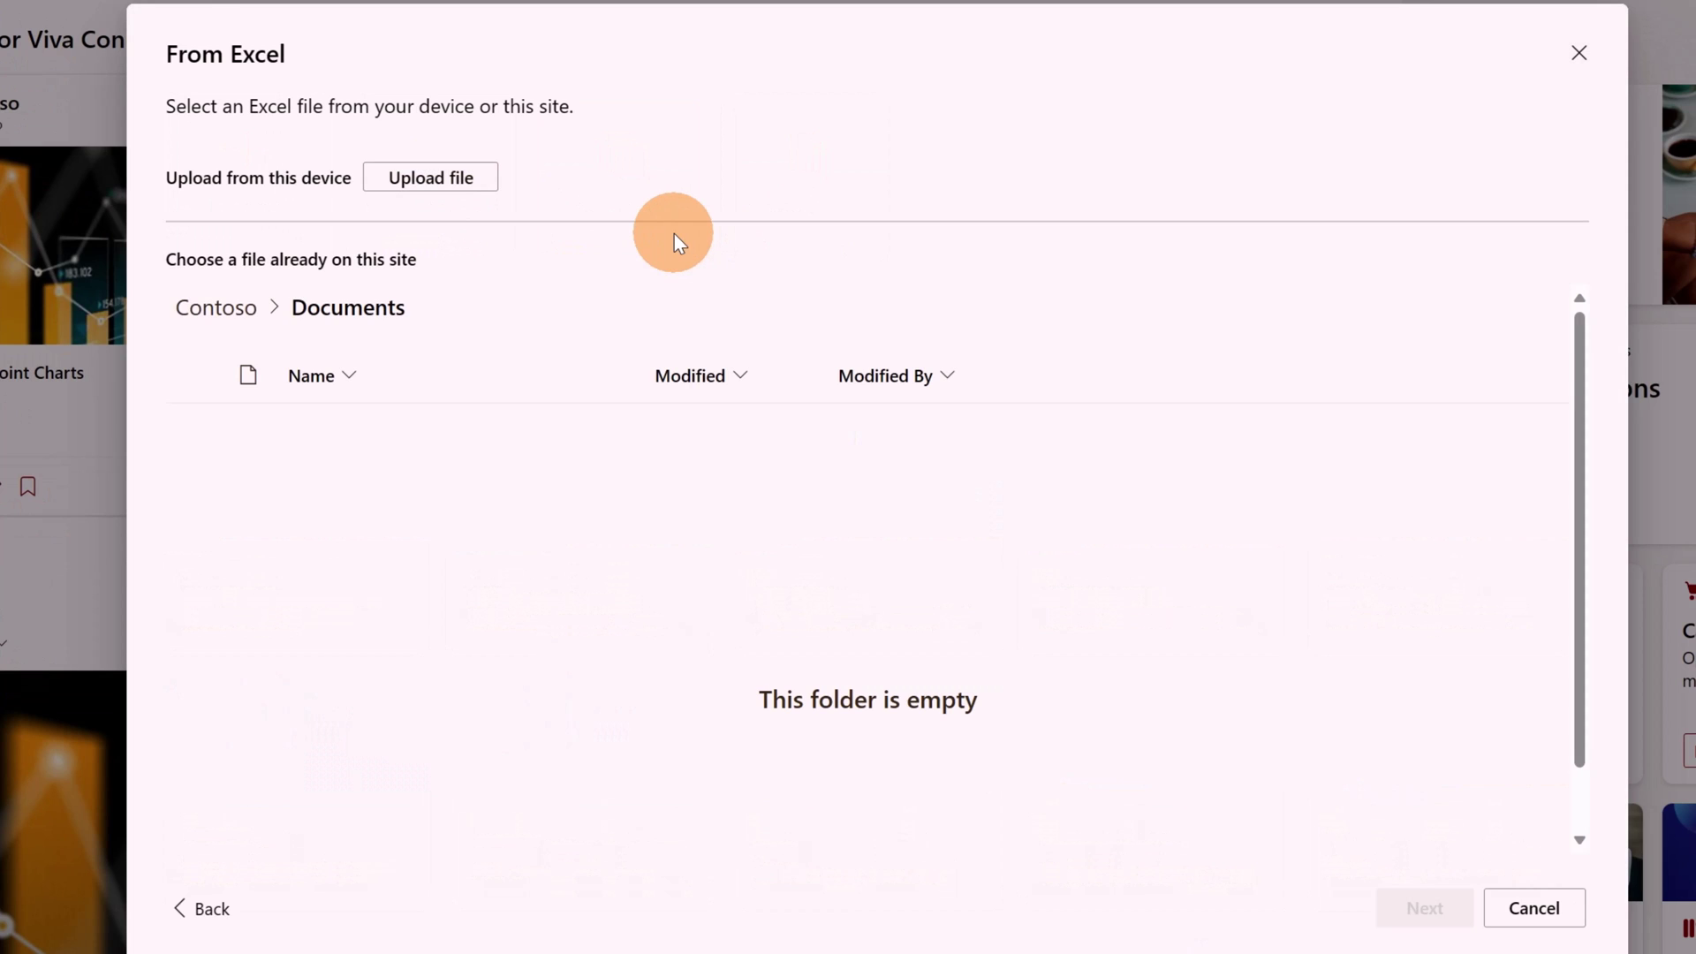
{"action": "left_click", "coordinate": [427, 170]}
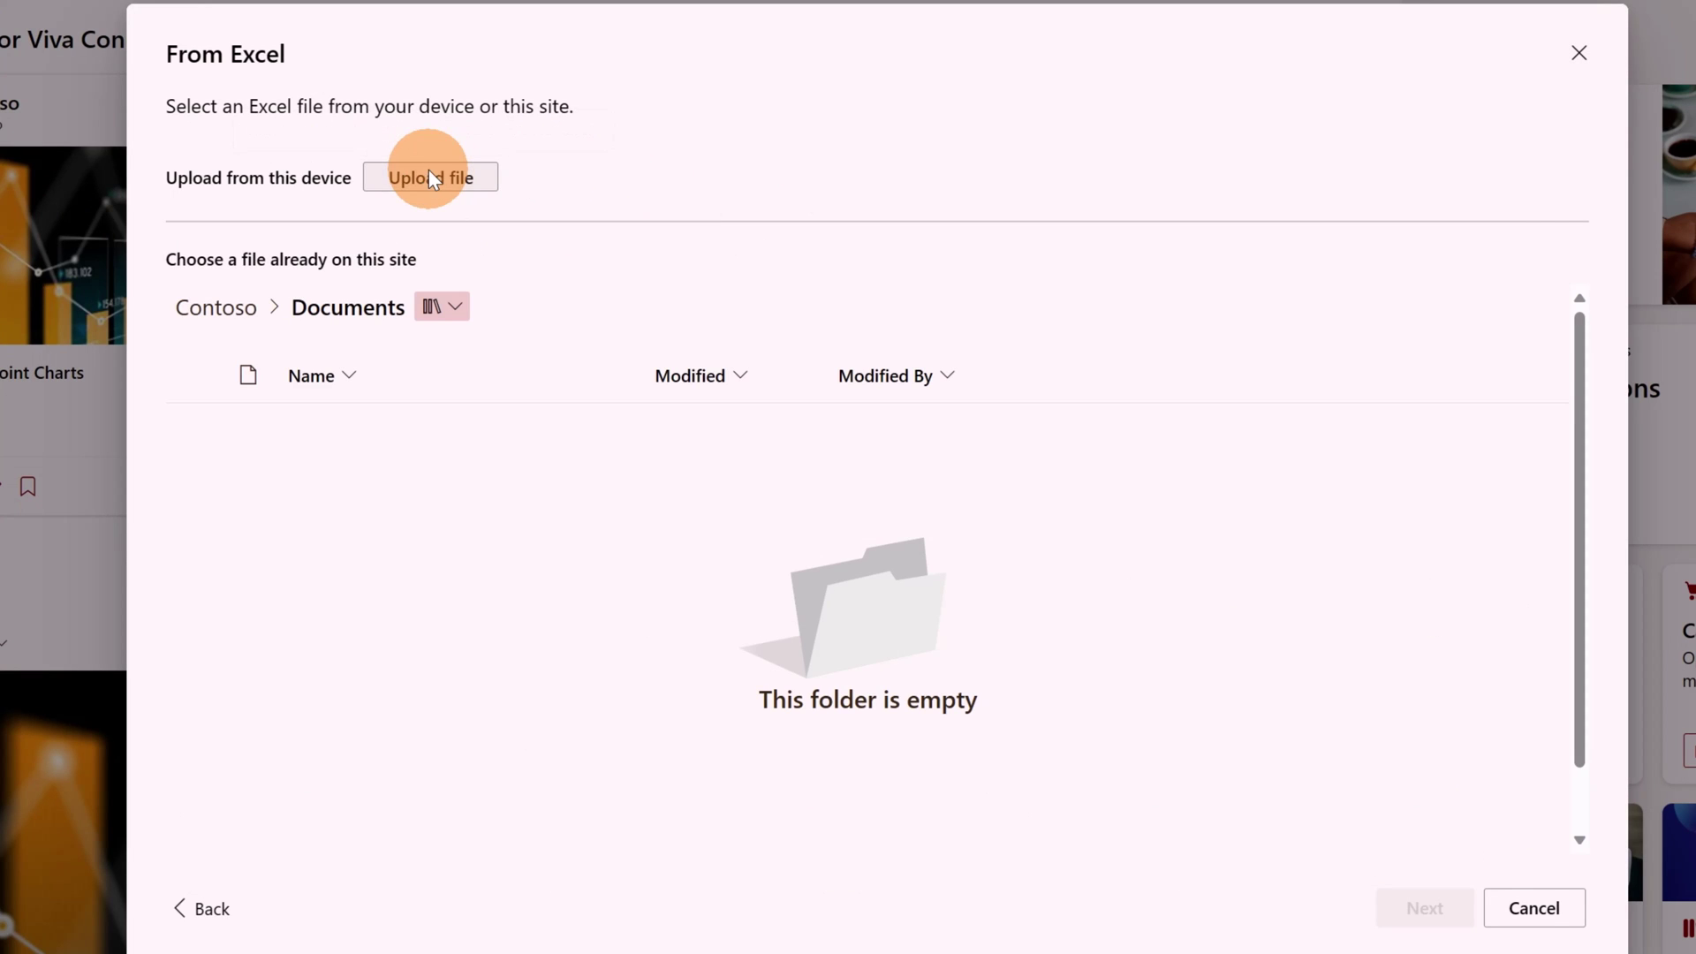
{"action": "left_click", "coordinate": [194, 344]}
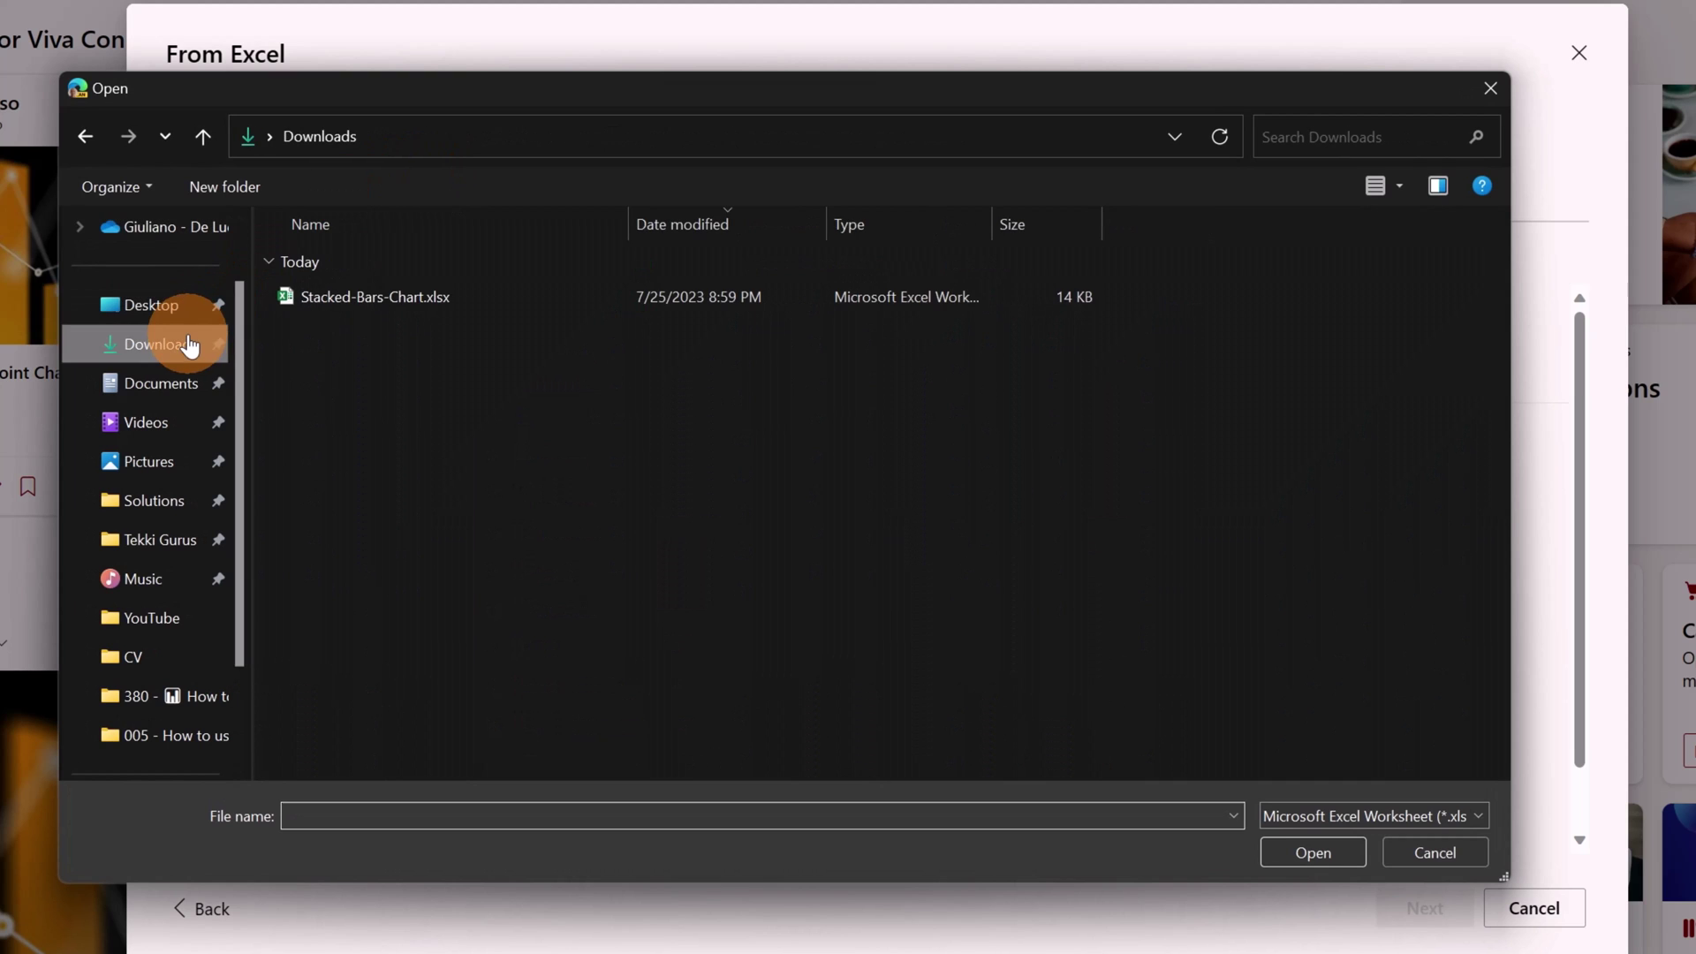
{"action": "left_click", "coordinate": [413, 298]}
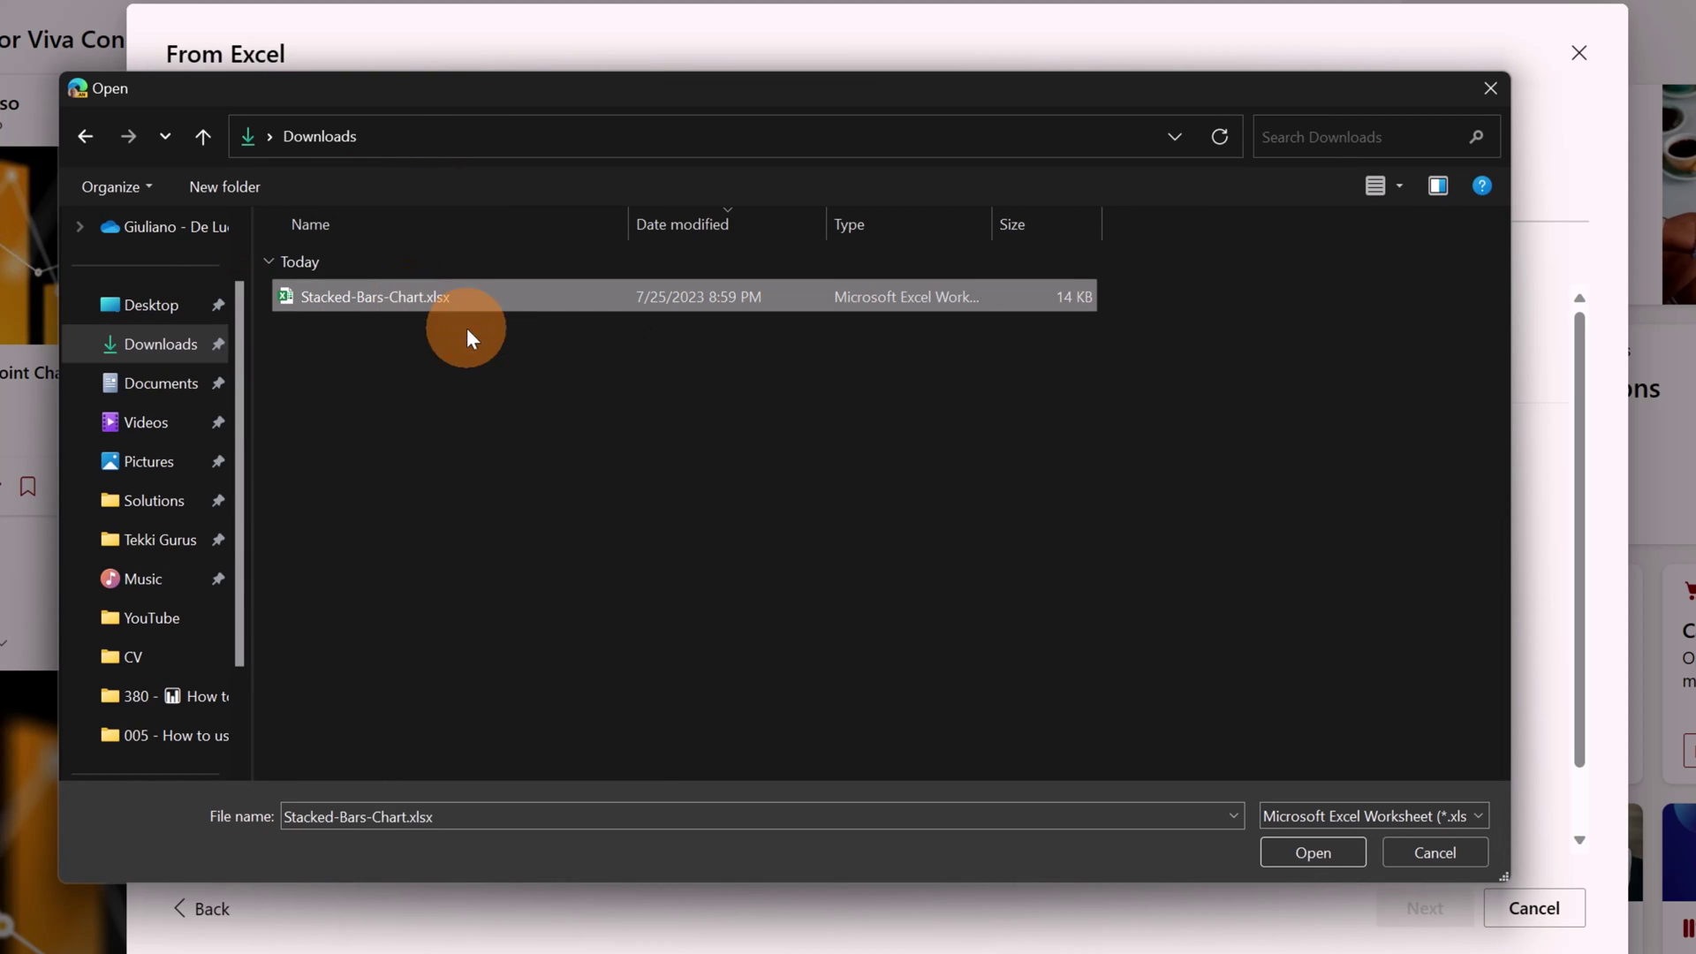
{"action": "left_click", "coordinate": [1325, 851]}
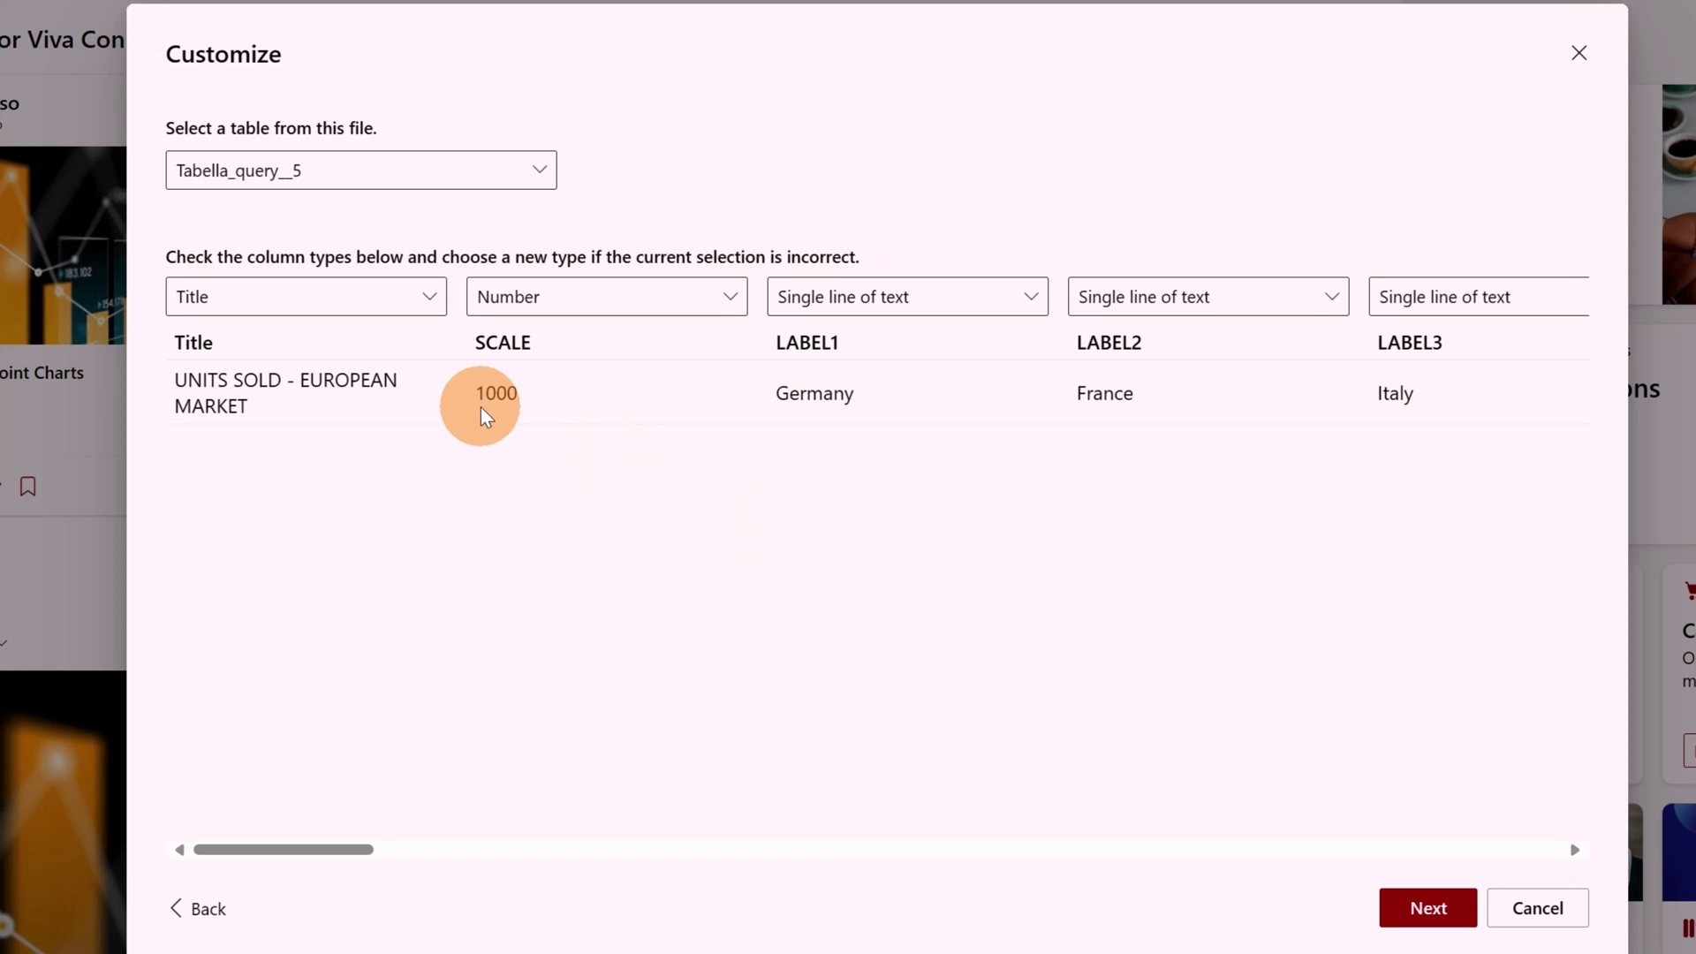
Step: Review the imported columns and their types in the list customization preview, from the labels through to the values
{"action": "left_click_drag", "start_coordinate": [300, 851], "coordinate": [464, 857]}
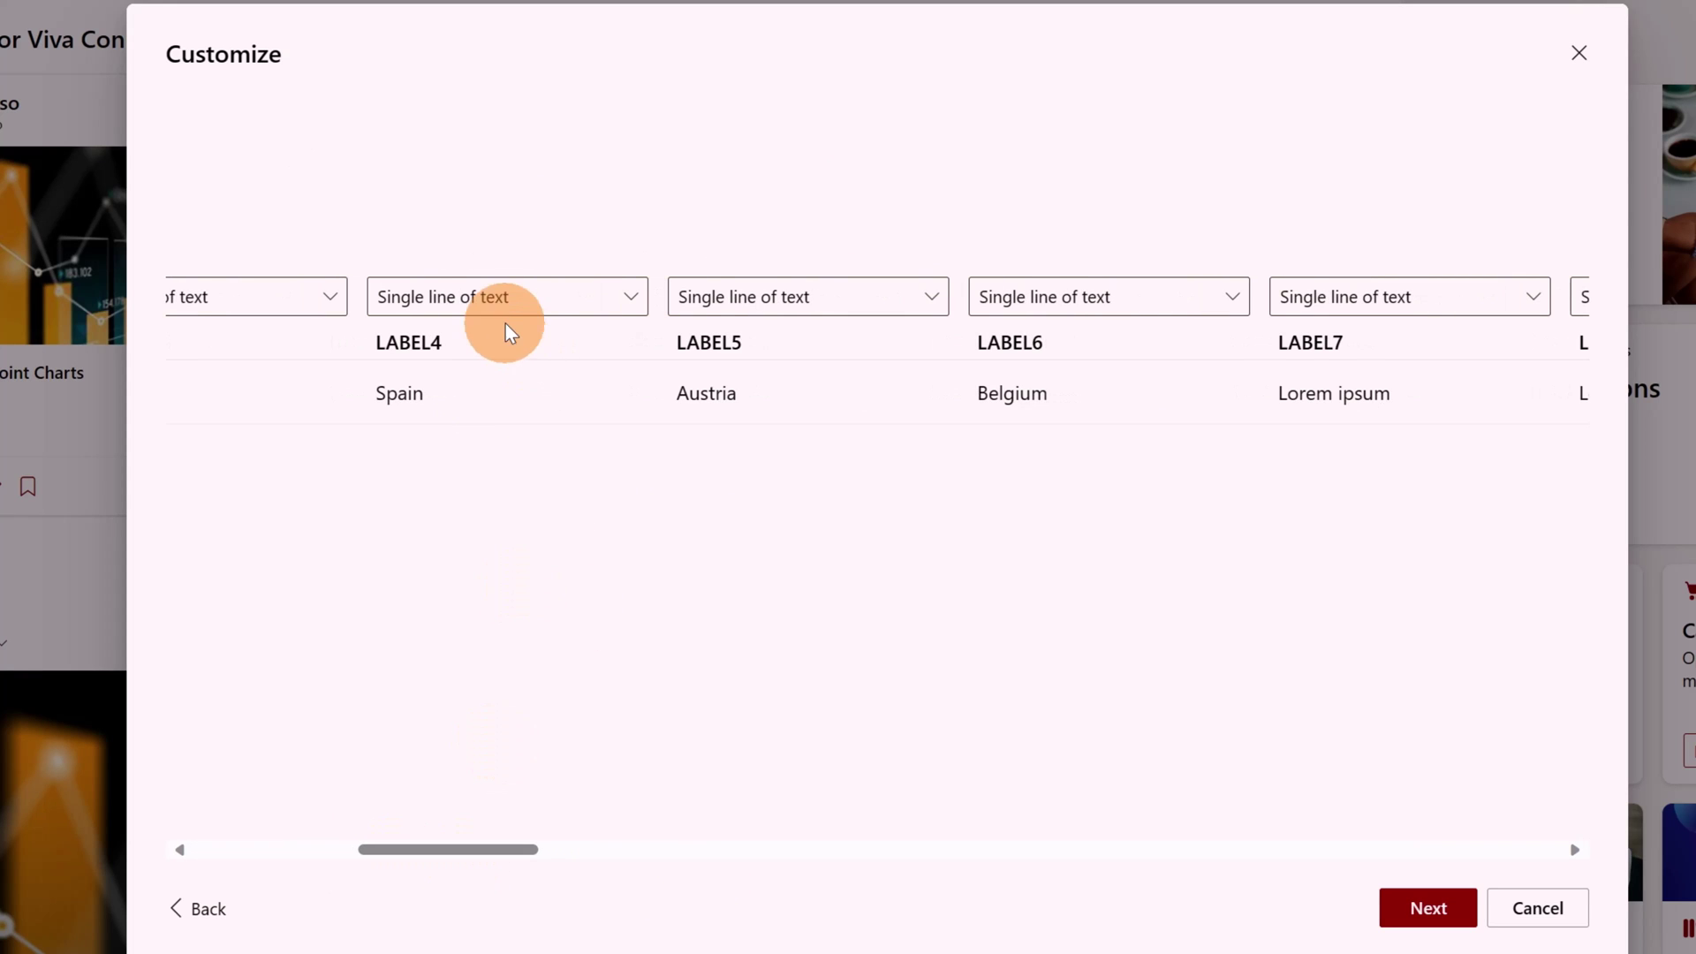
{"action": "left_click_drag", "start_coordinate": [525, 850], "coordinate": [1016, 850]}
{"action": "key", "text": "alt+Tab"}
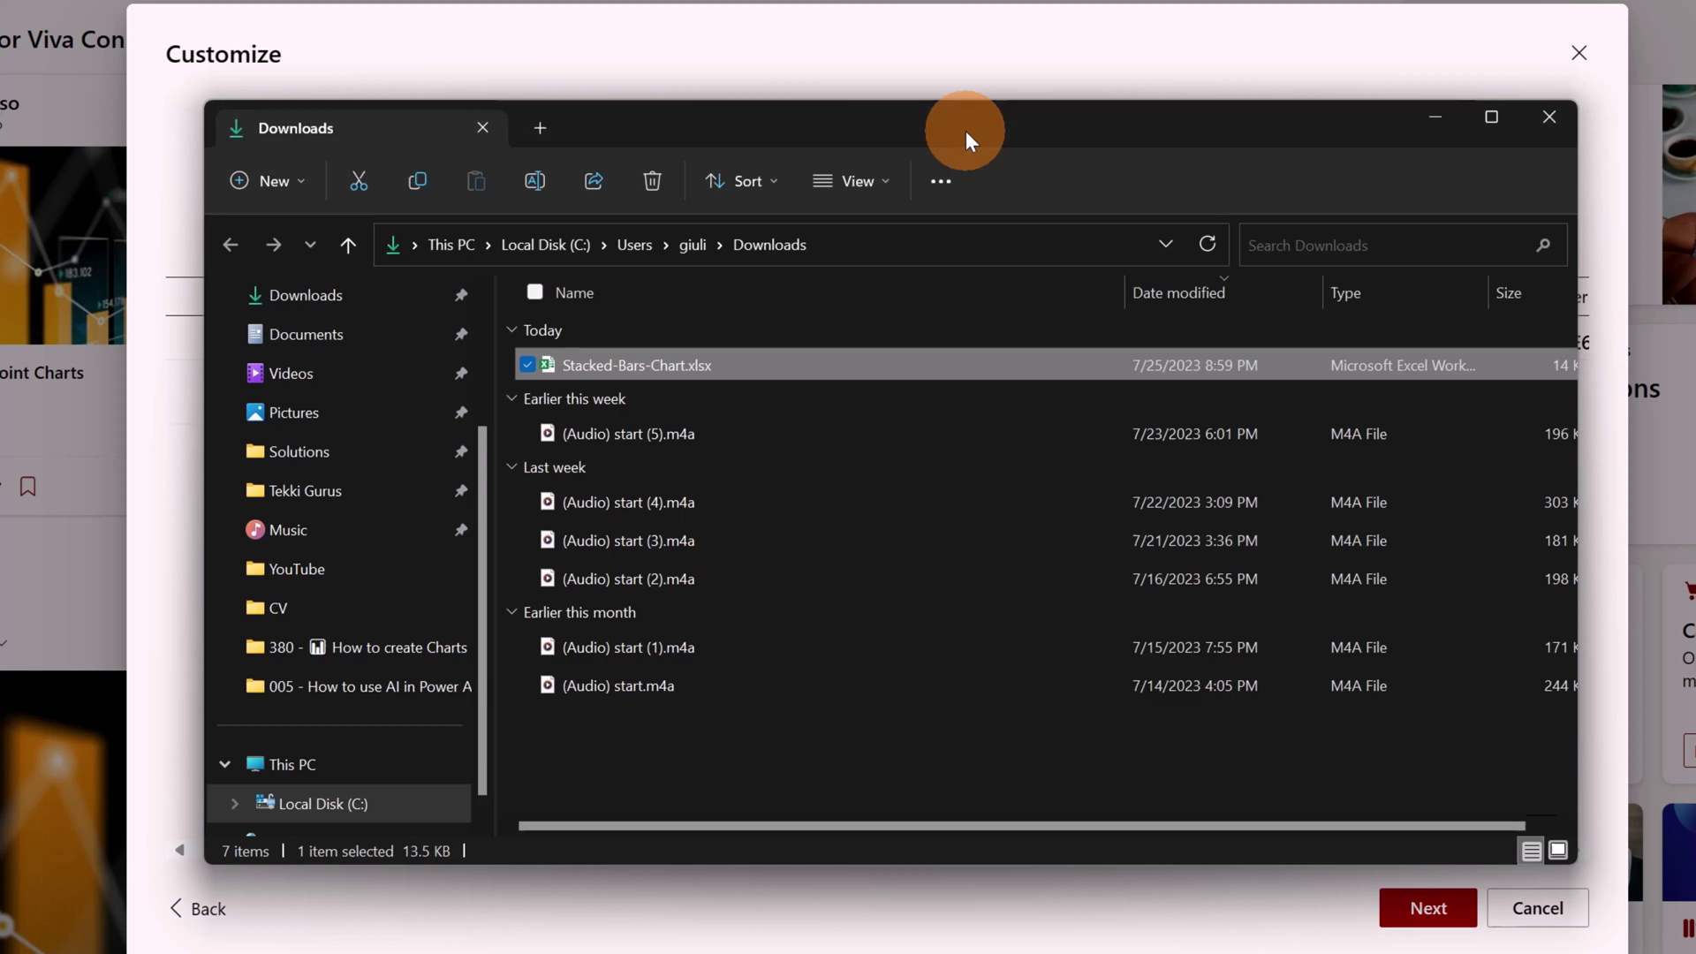
{"action": "key", "text": "alt+Tab"}
Step: Switch to the GitHub window, return to the custom-charts README and review the Stacked Bars, Getting Started and Doughnut sections
{"action": "key", "text": "alt+Tab"}
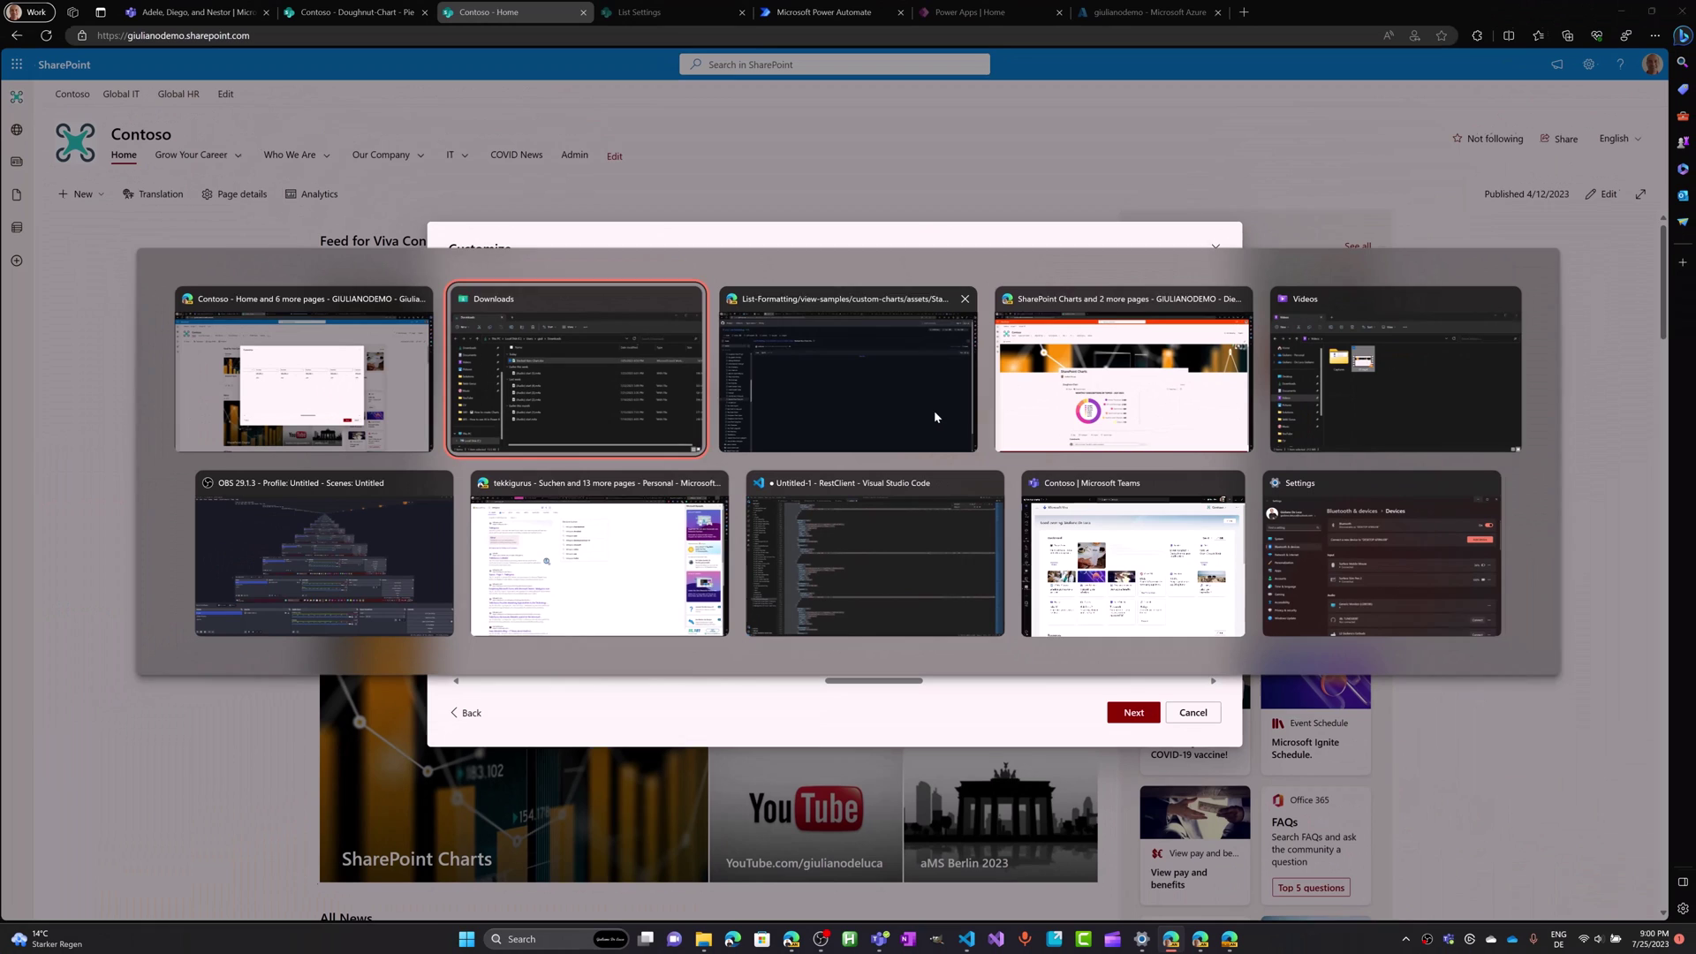
{"action": "key", "text": "alt+Tab"}
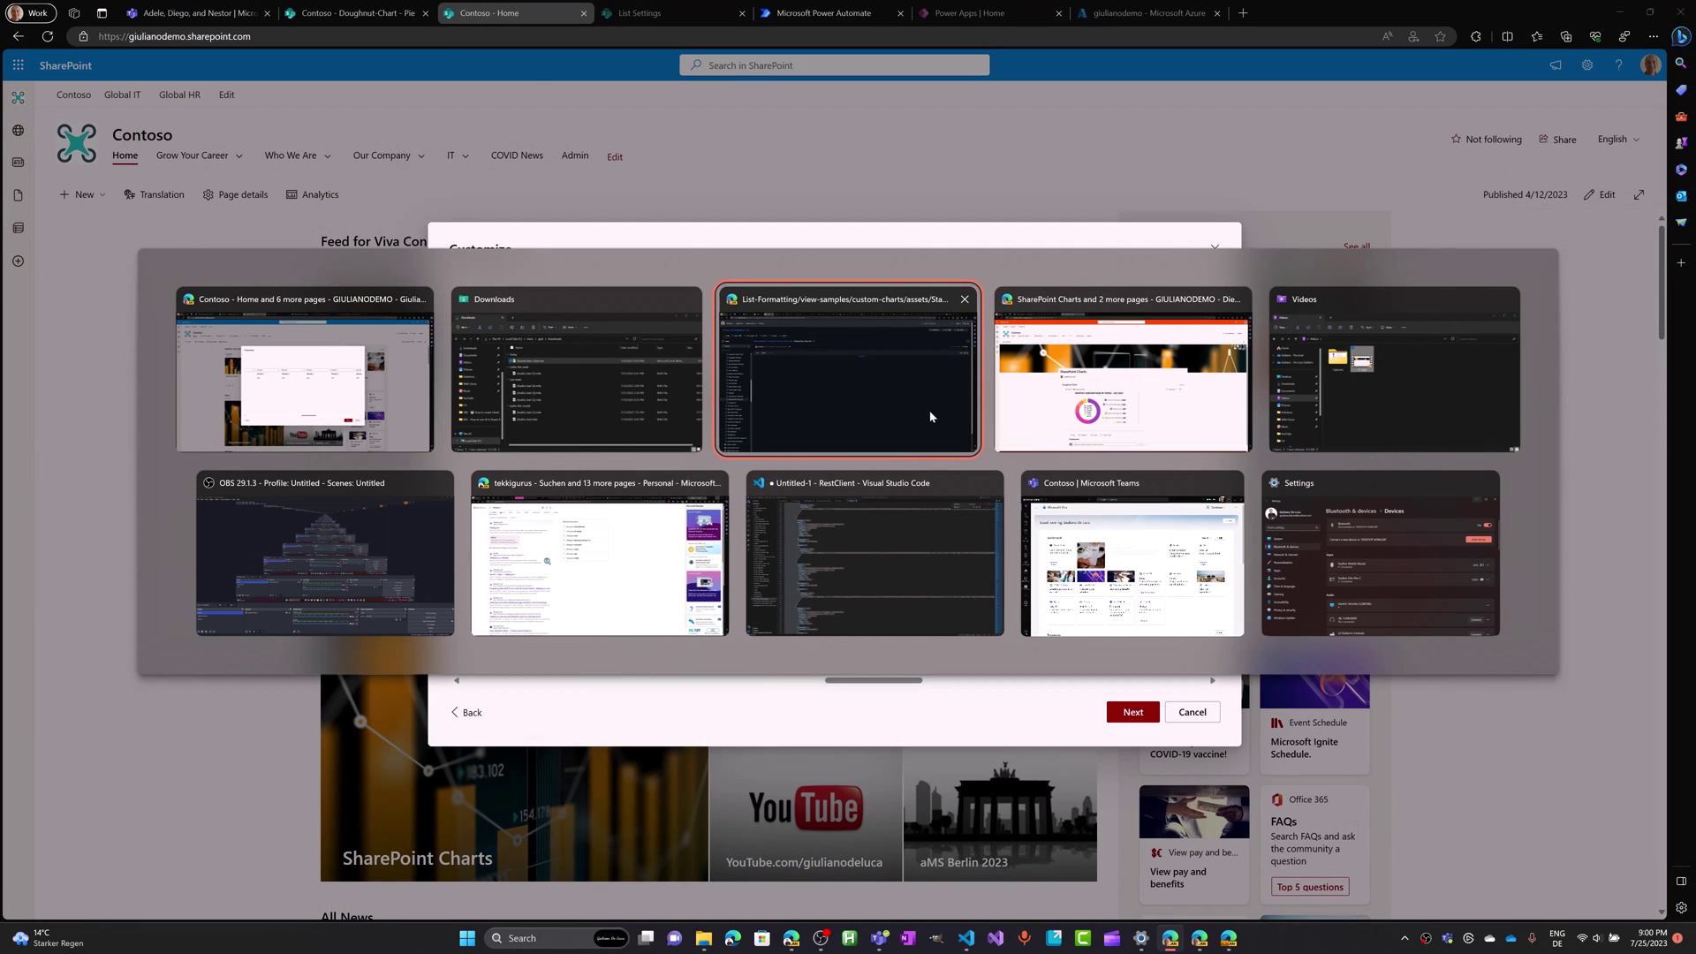
{"action": "left_click", "coordinate": [887, 373]}
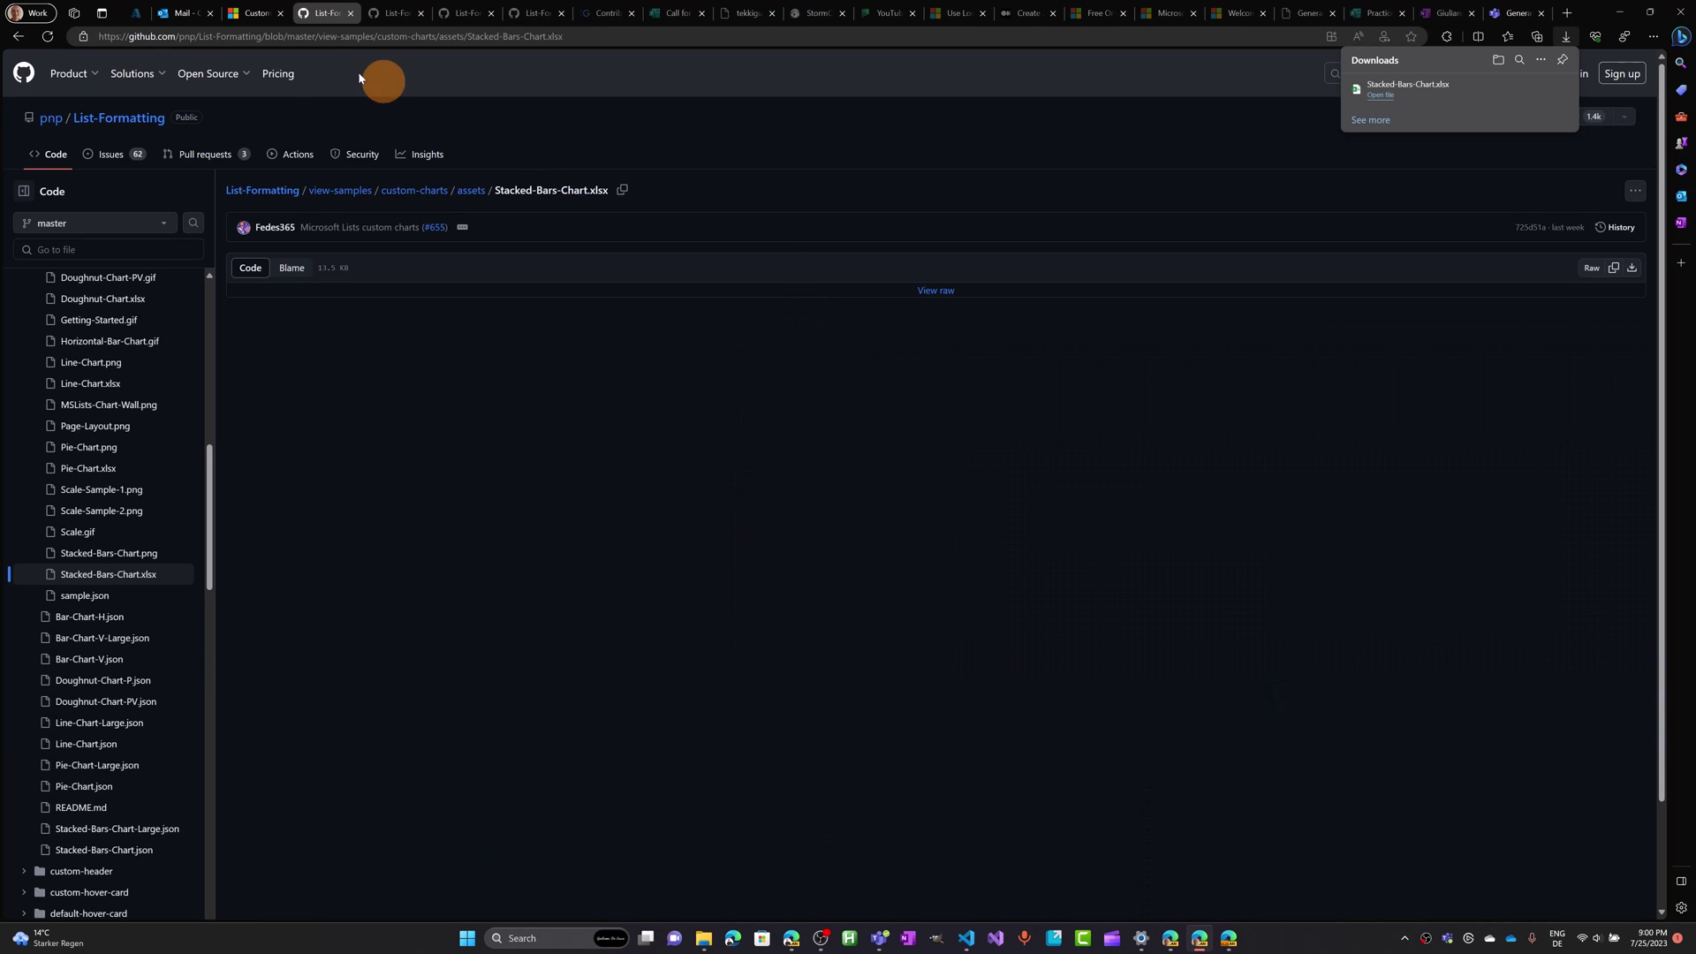
{"action": "left_click", "coordinate": [17, 36]}
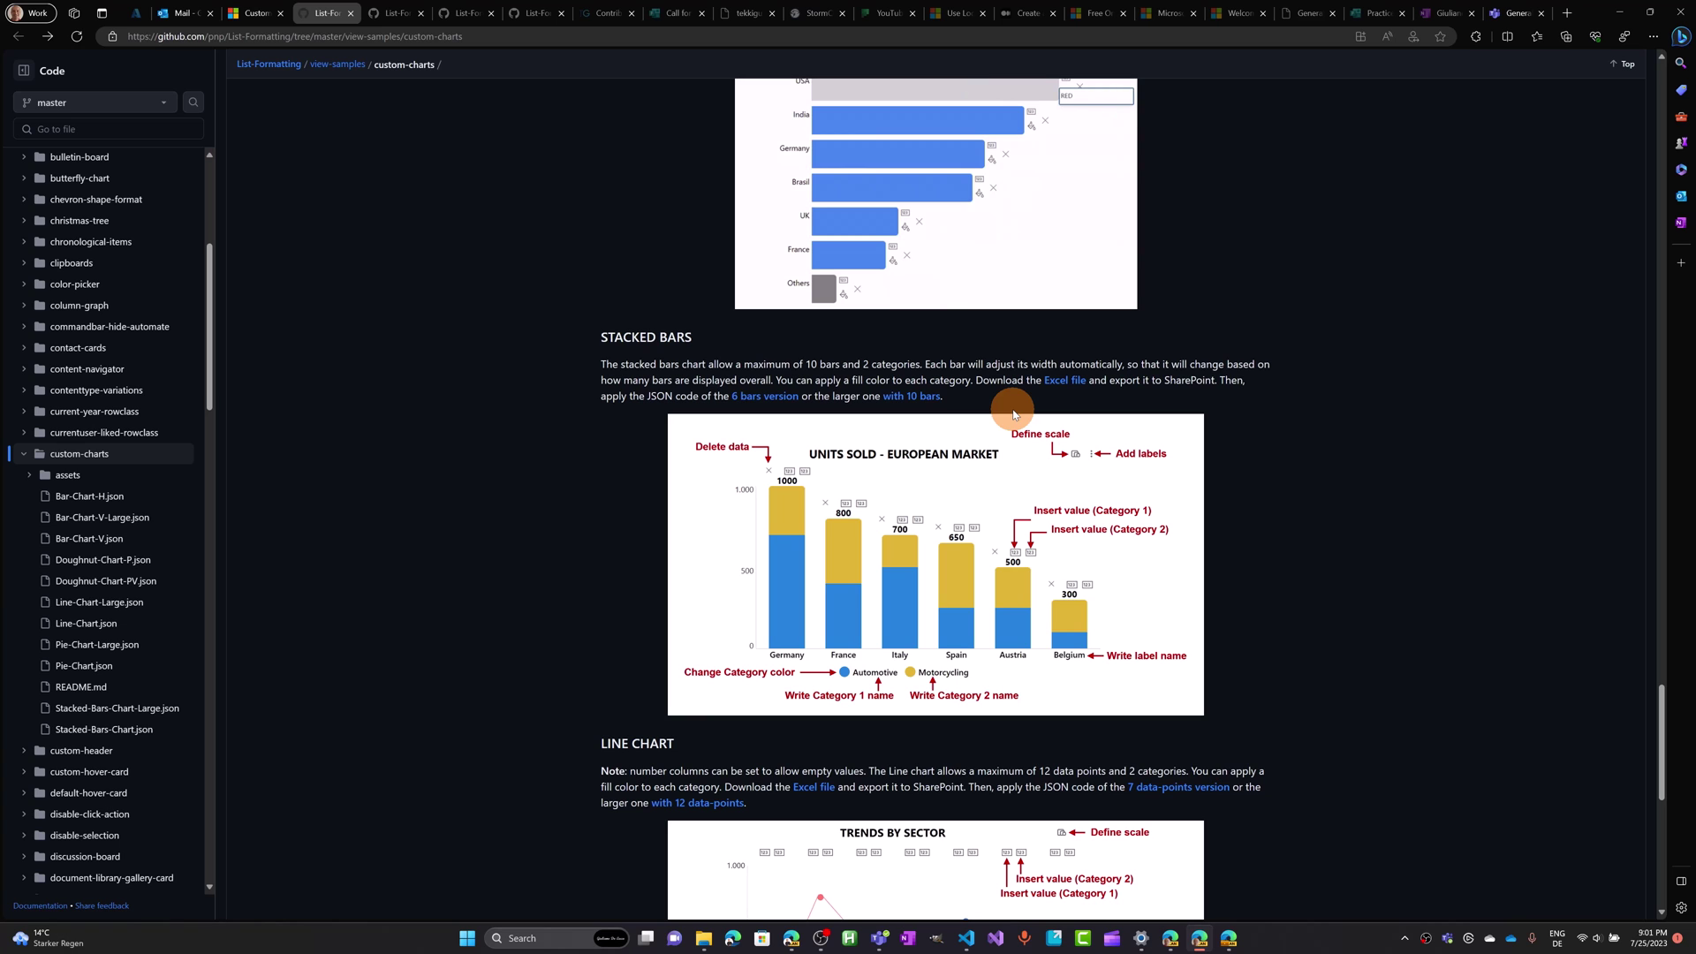
{"action": "scroll", "coordinate": [1012, 412], "scroll_direction": "up", "scroll_amount": 15}
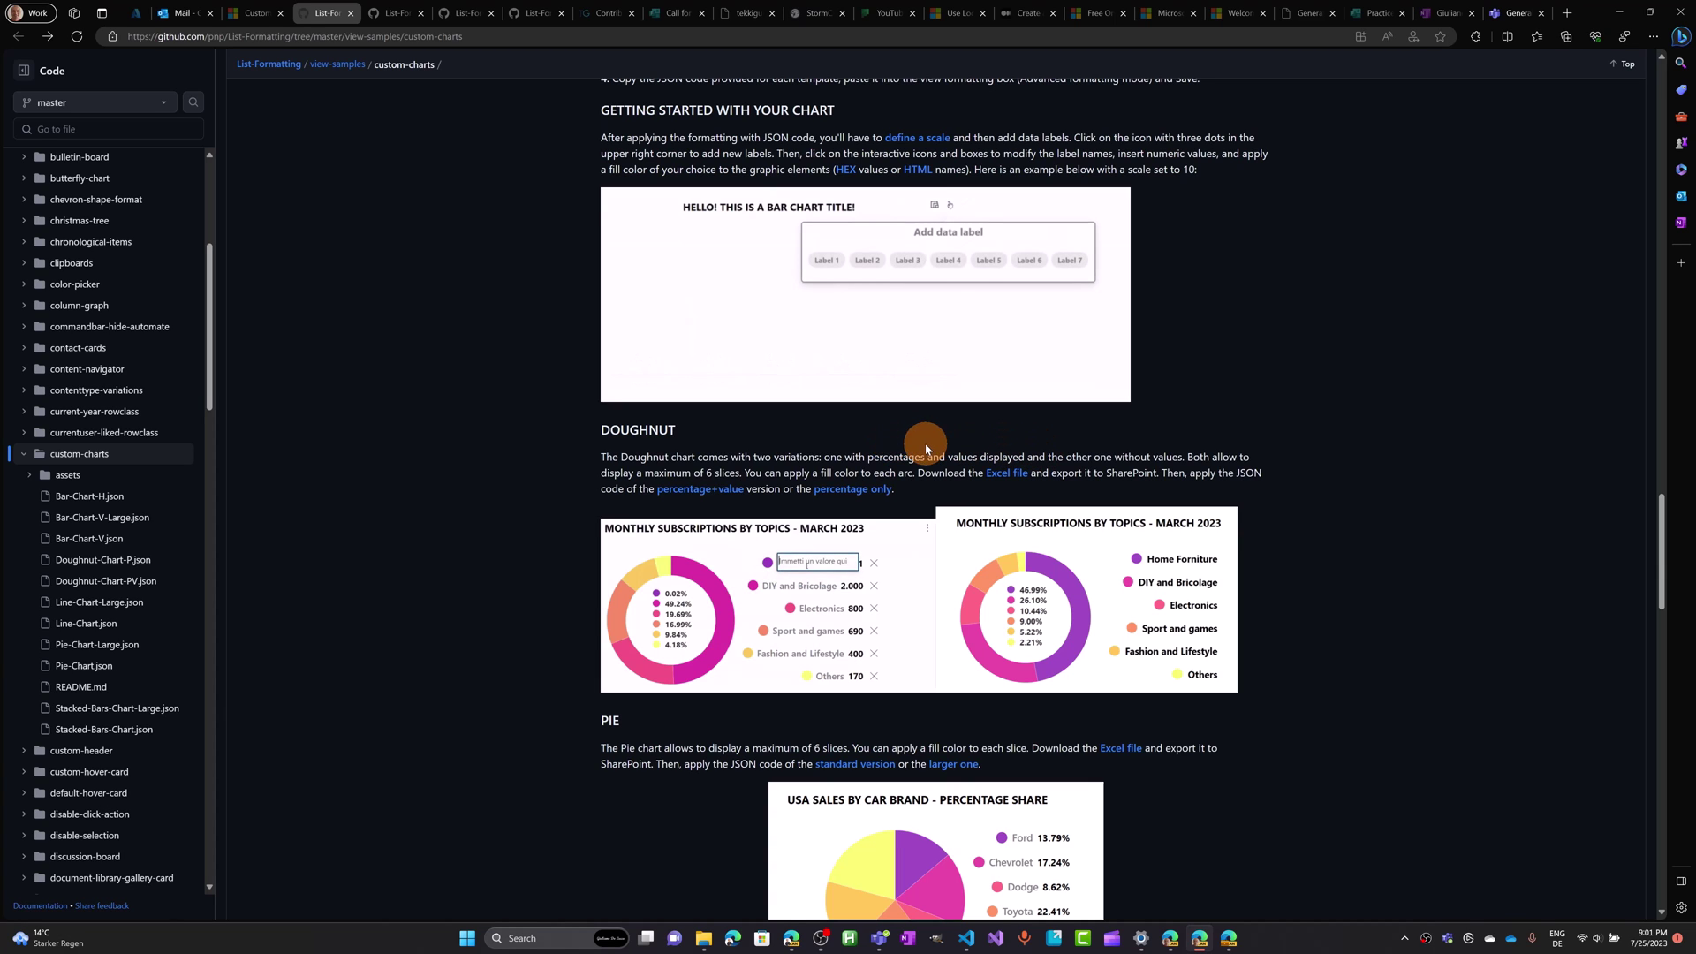
{"action": "scroll", "coordinate": [647, 537], "scroll_direction": "down", "scroll_amount": 1}
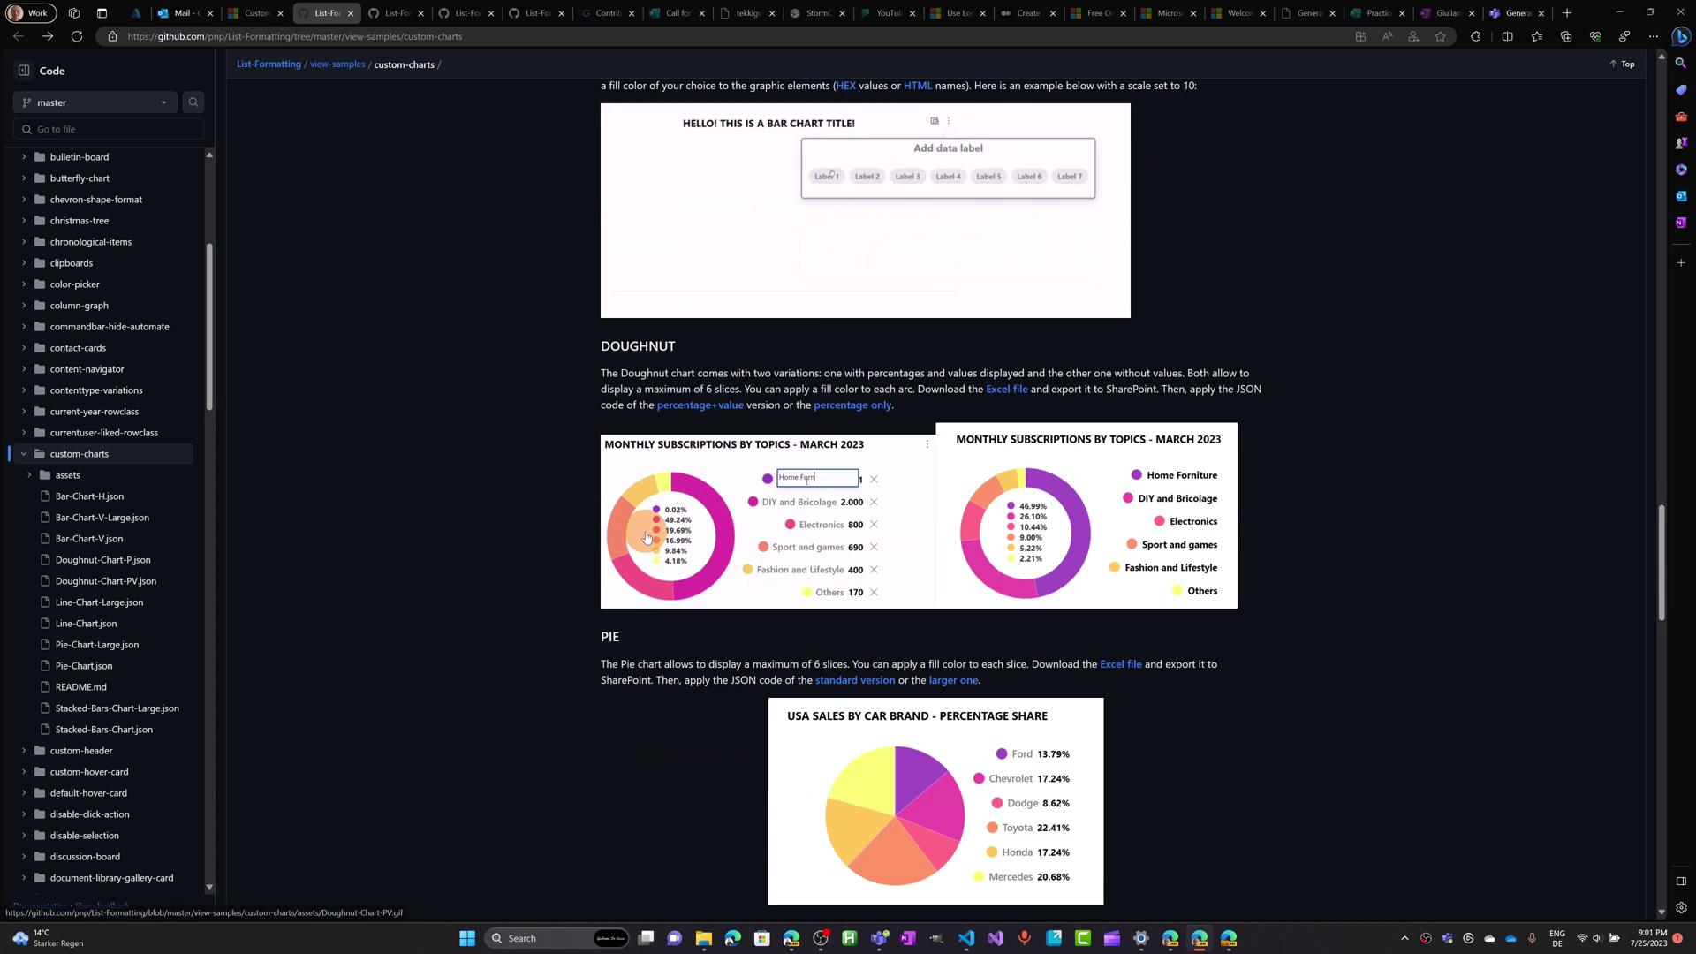
Step: Switch back to SharePoint, check the remaining columns and create the list as Stacked-Bars-Chart, leaving it out of site navigation
{"action": "key", "text": "alt+Tab"}
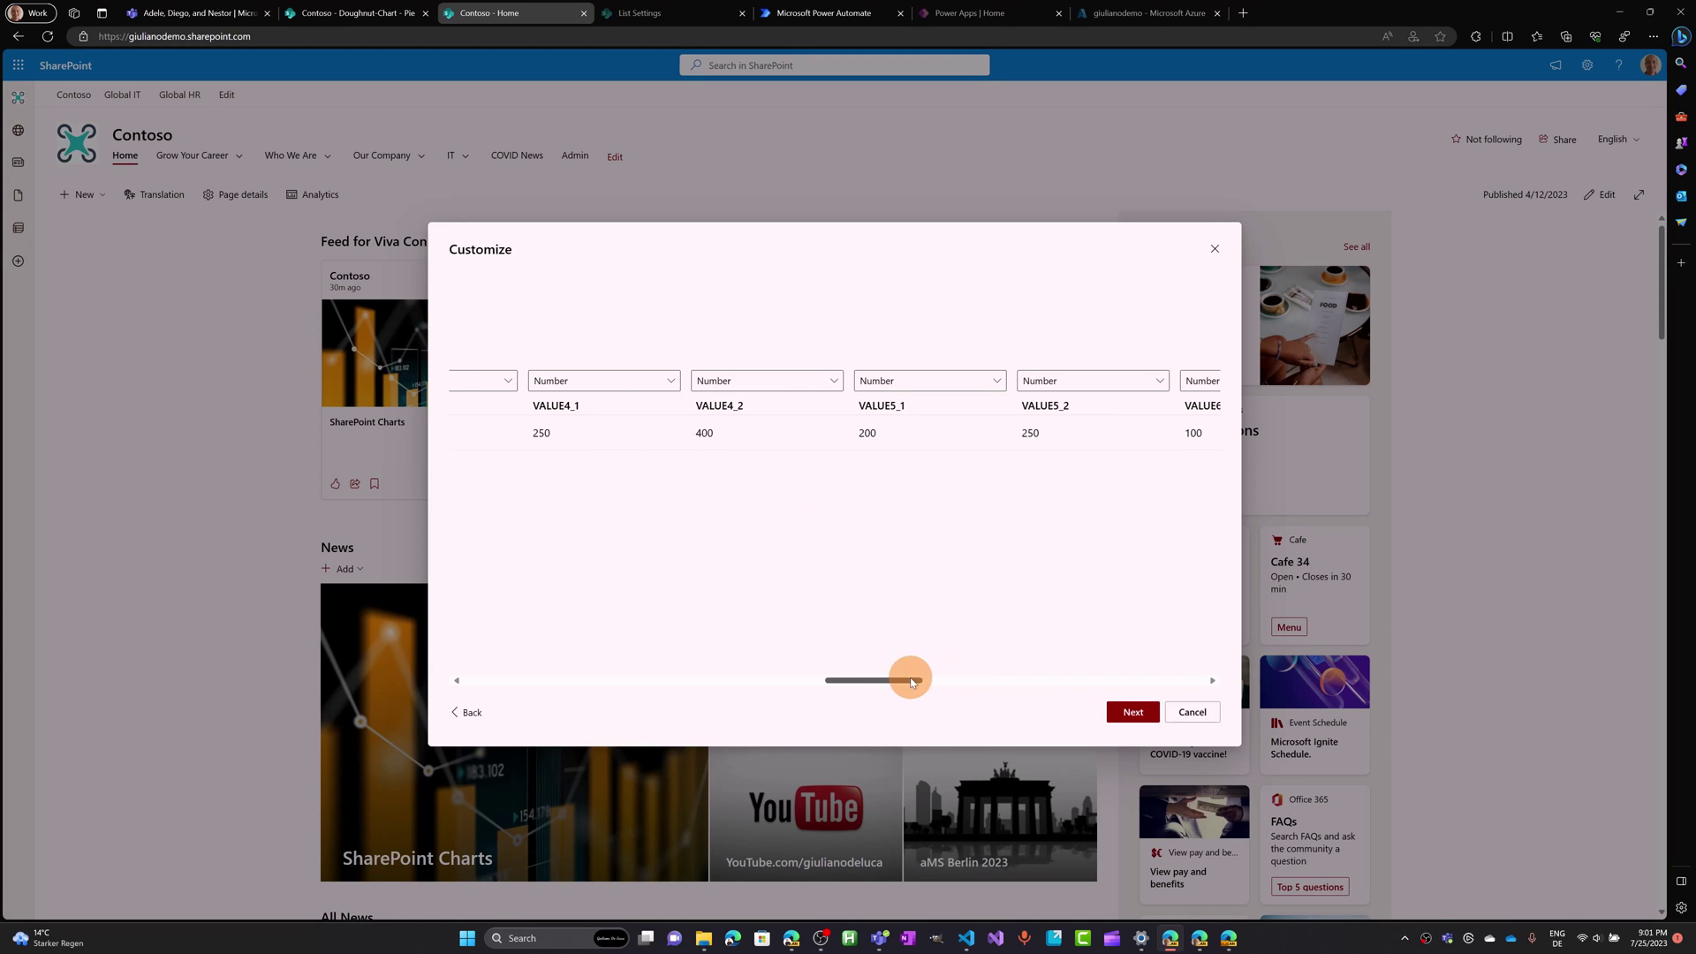
{"action": "left_click_drag", "start_coordinate": [908, 680], "coordinate": [1185, 684]}
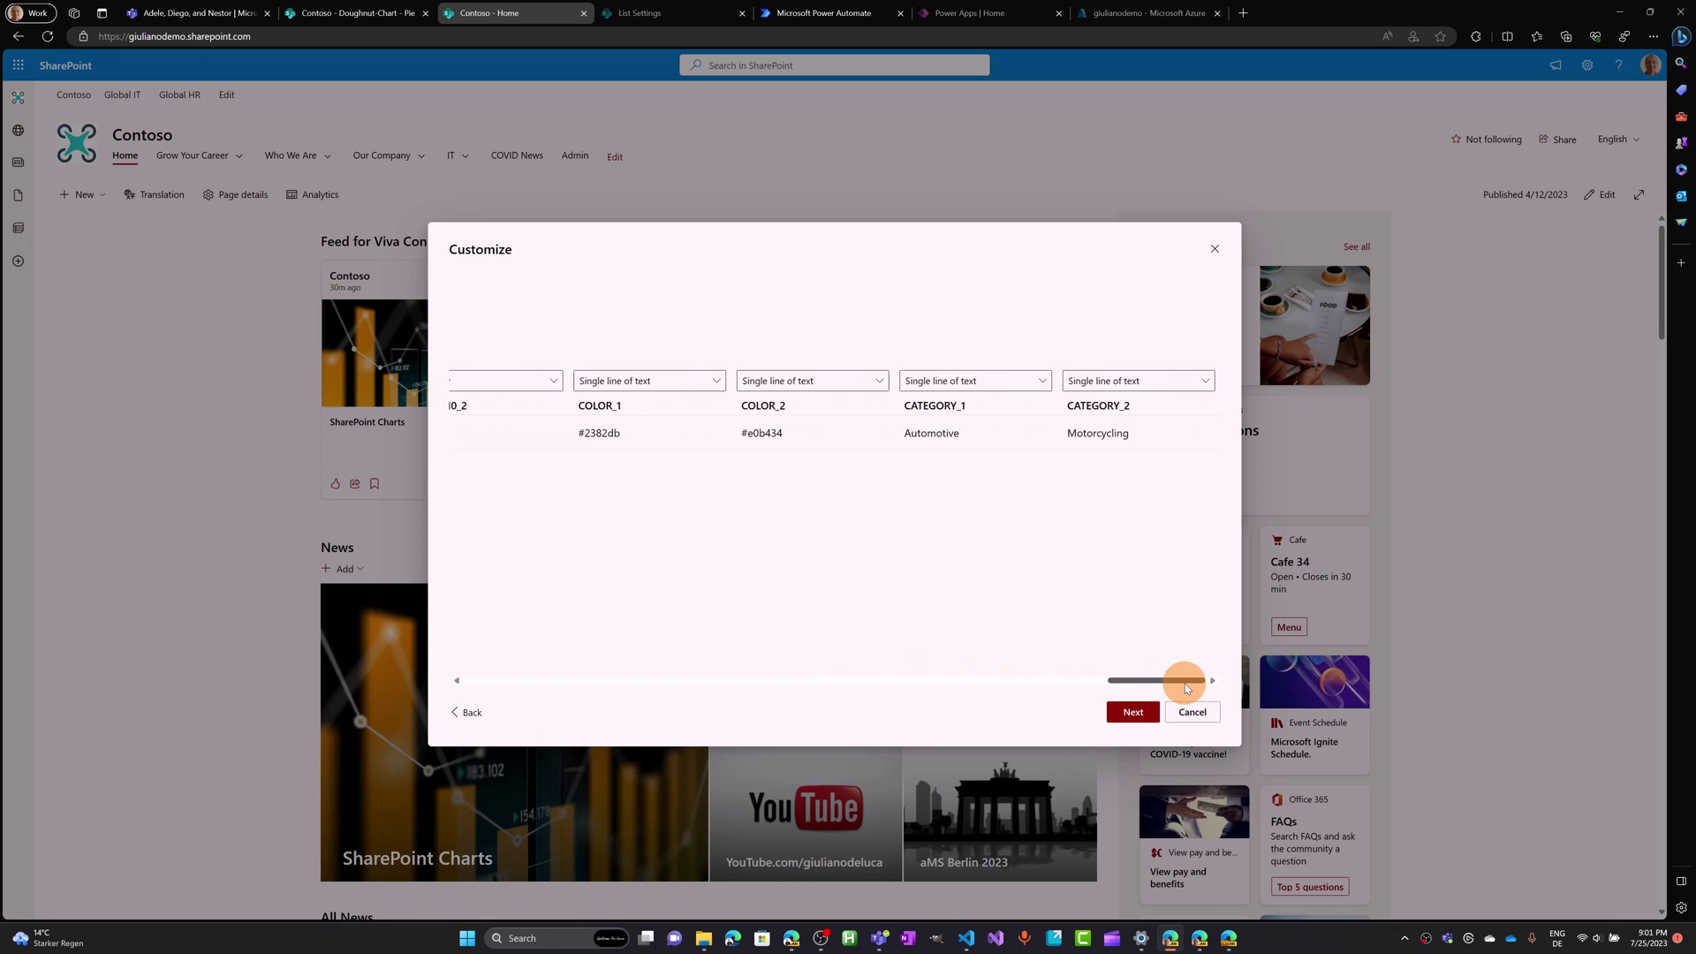
{"action": "left_click", "coordinate": [1133, 712]}
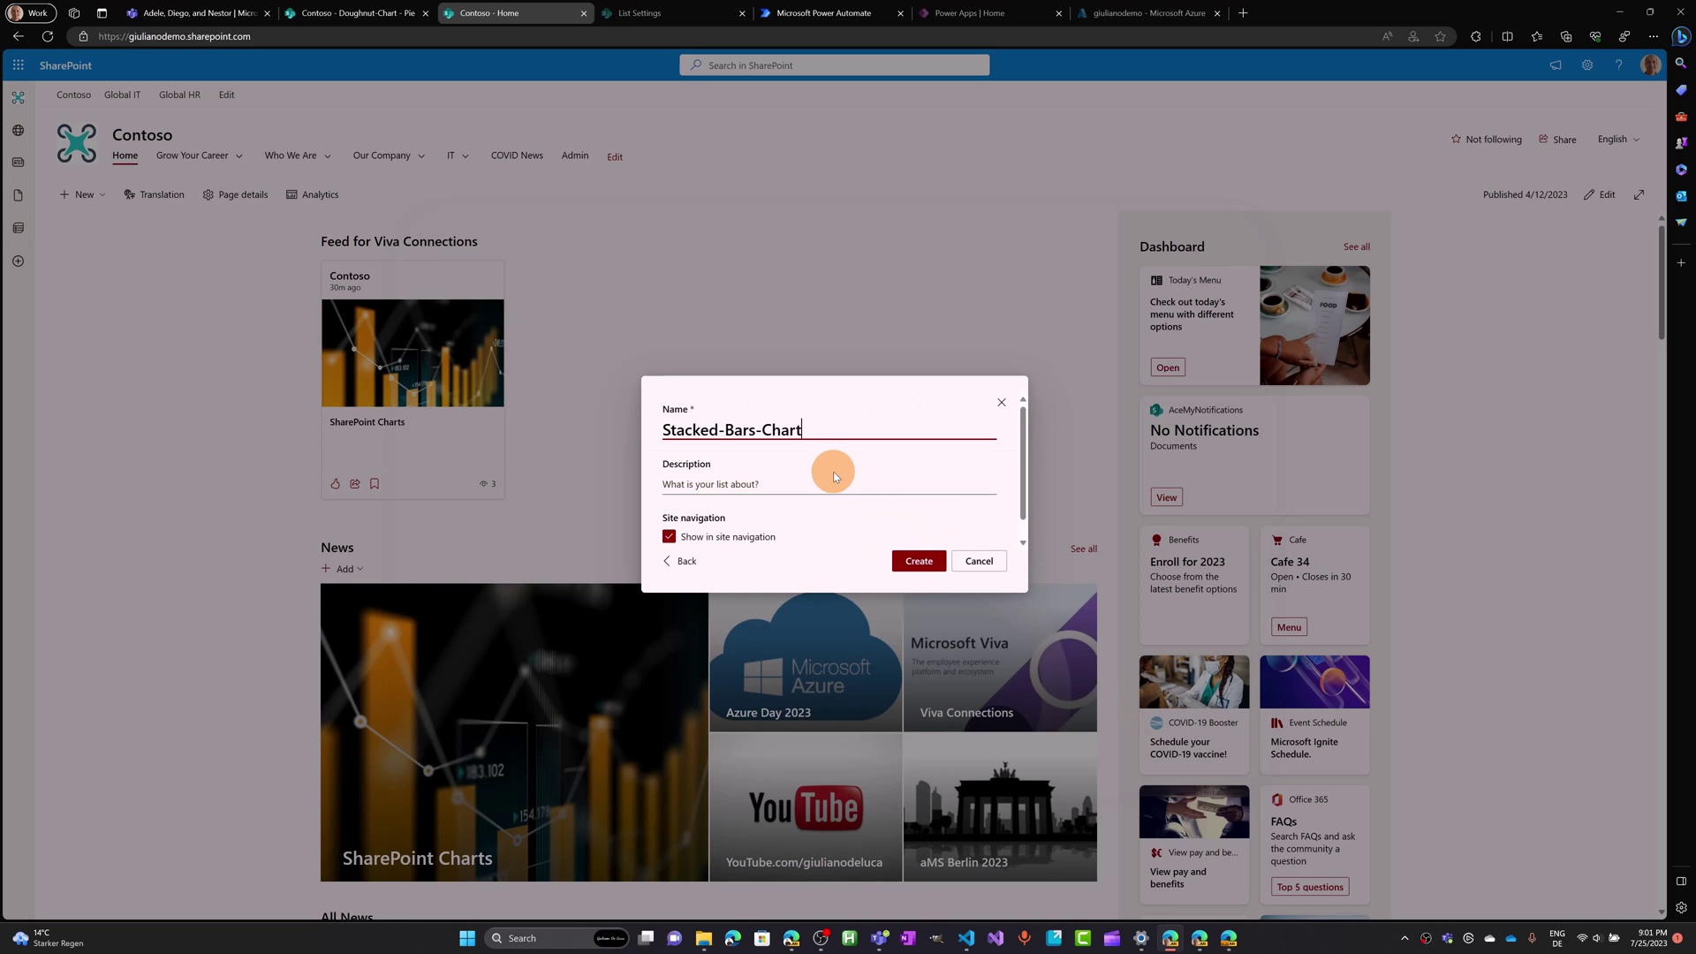
{"action": "left_click", "coordinate": [690, 542]}
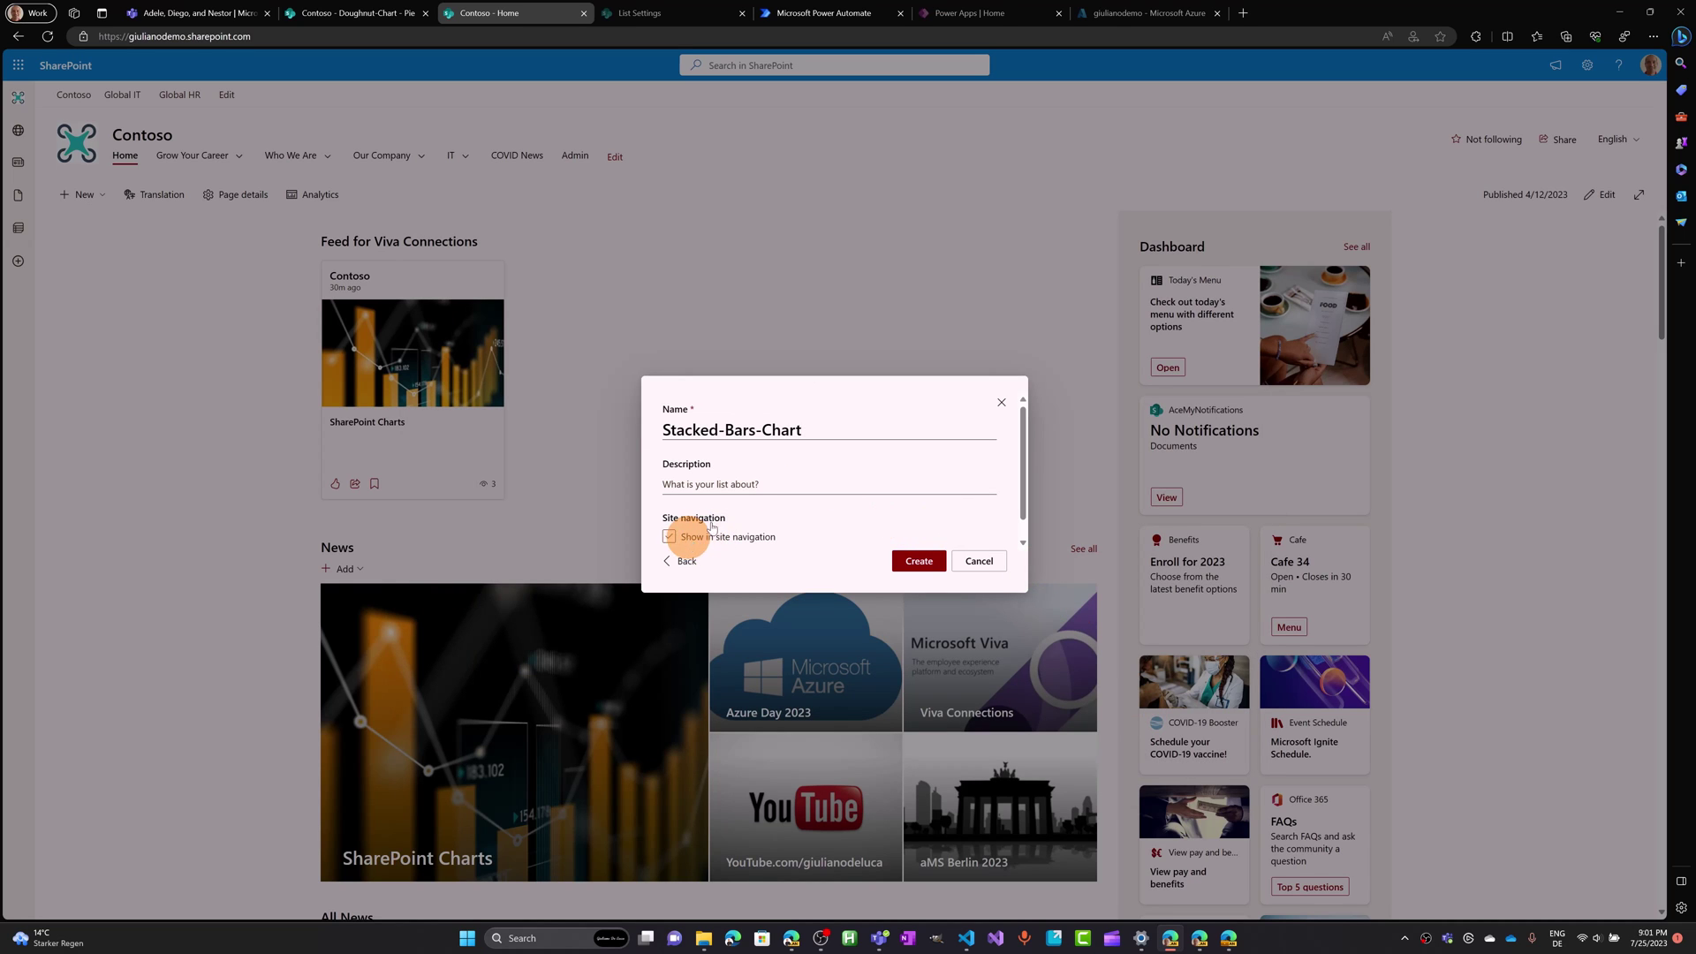
{"action": "left_click", "coordinate": [919, 563]}
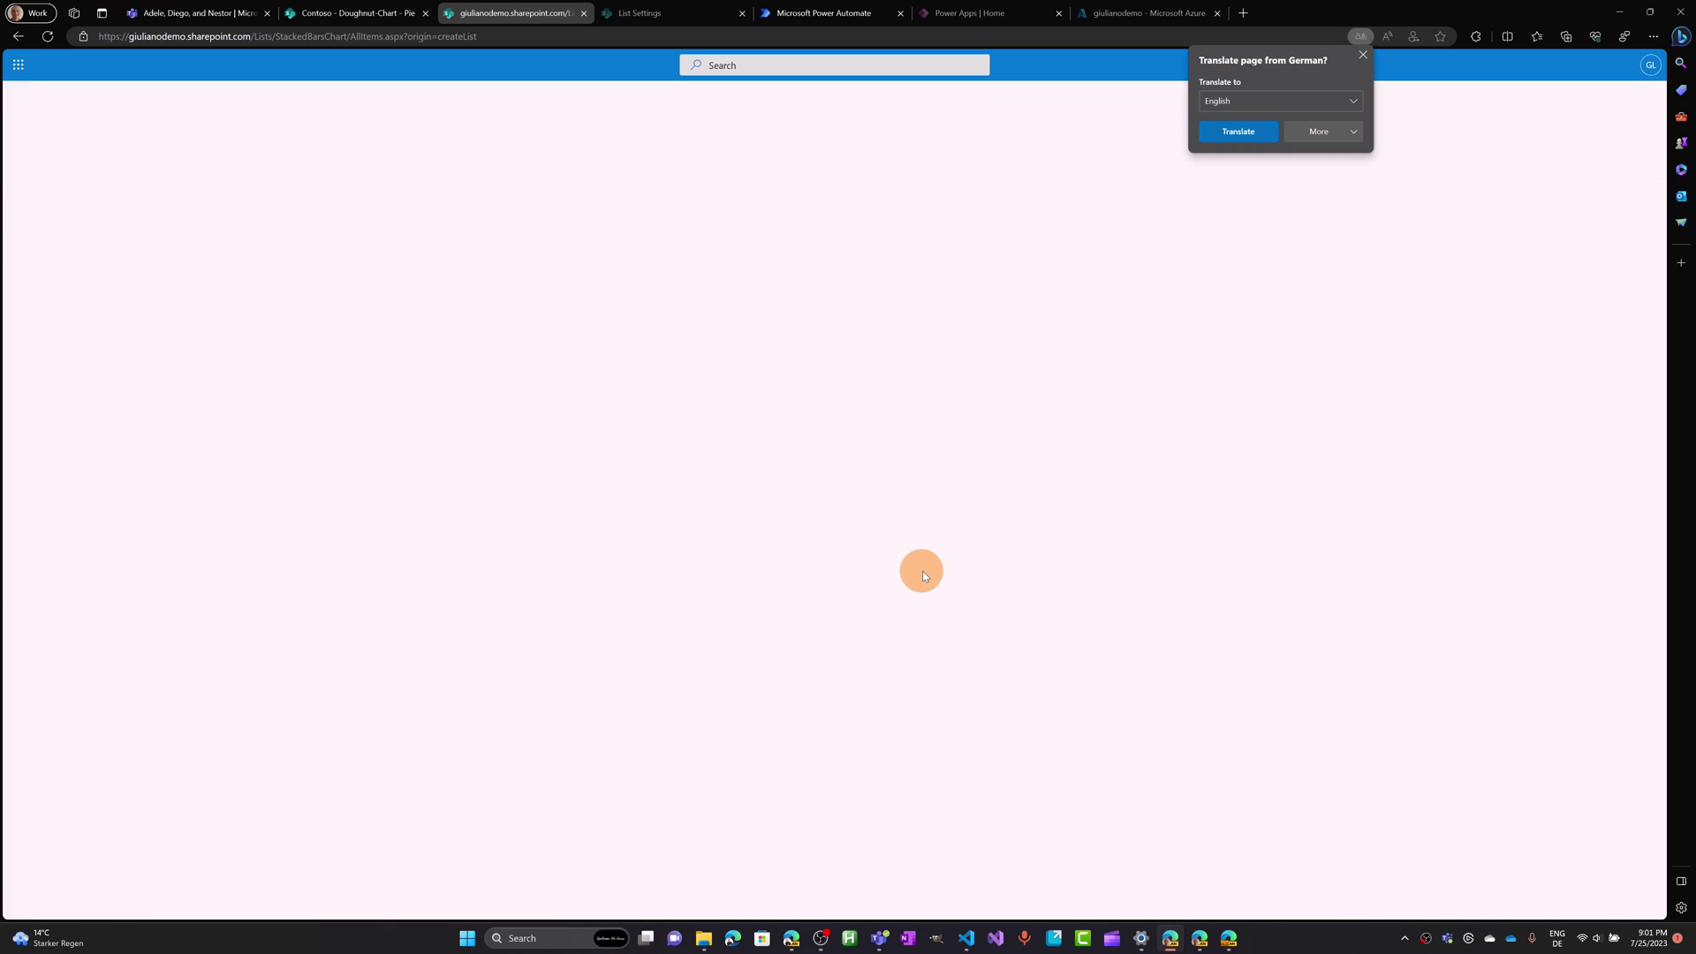
Step: Dismiss the translation prompt and open the settings page of the new list
{"action": "left_click", "coordinate": [1360, 64]}
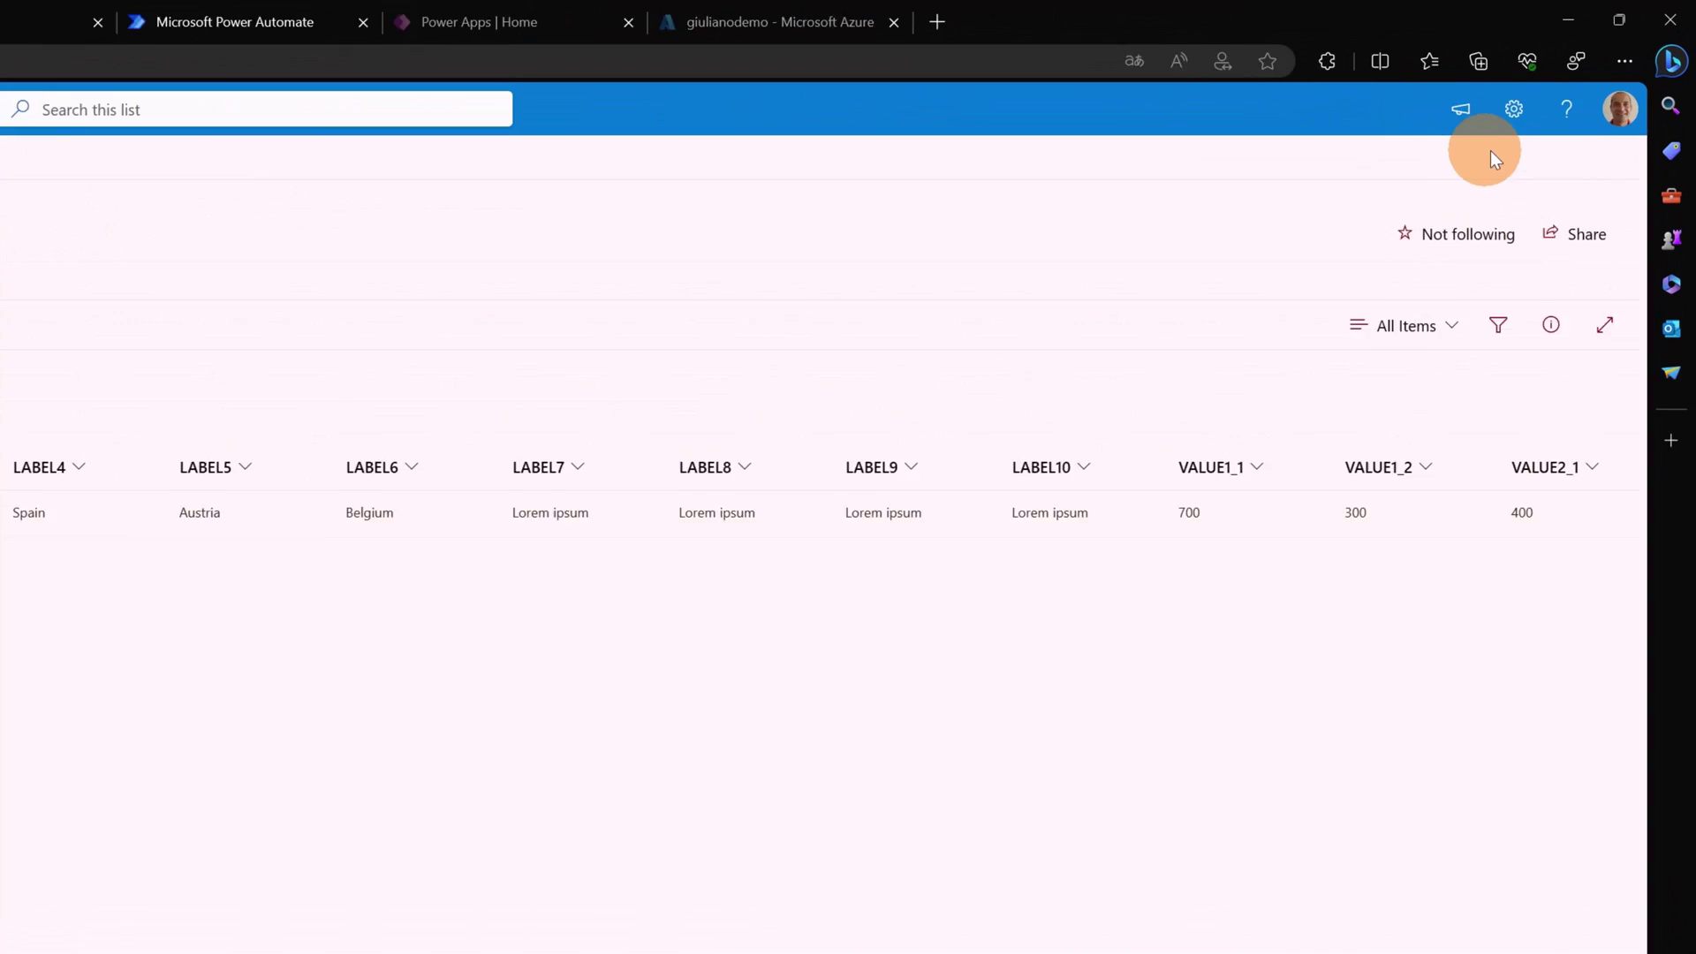
{"action": "left_click", "coordinate": [1488, 128]}
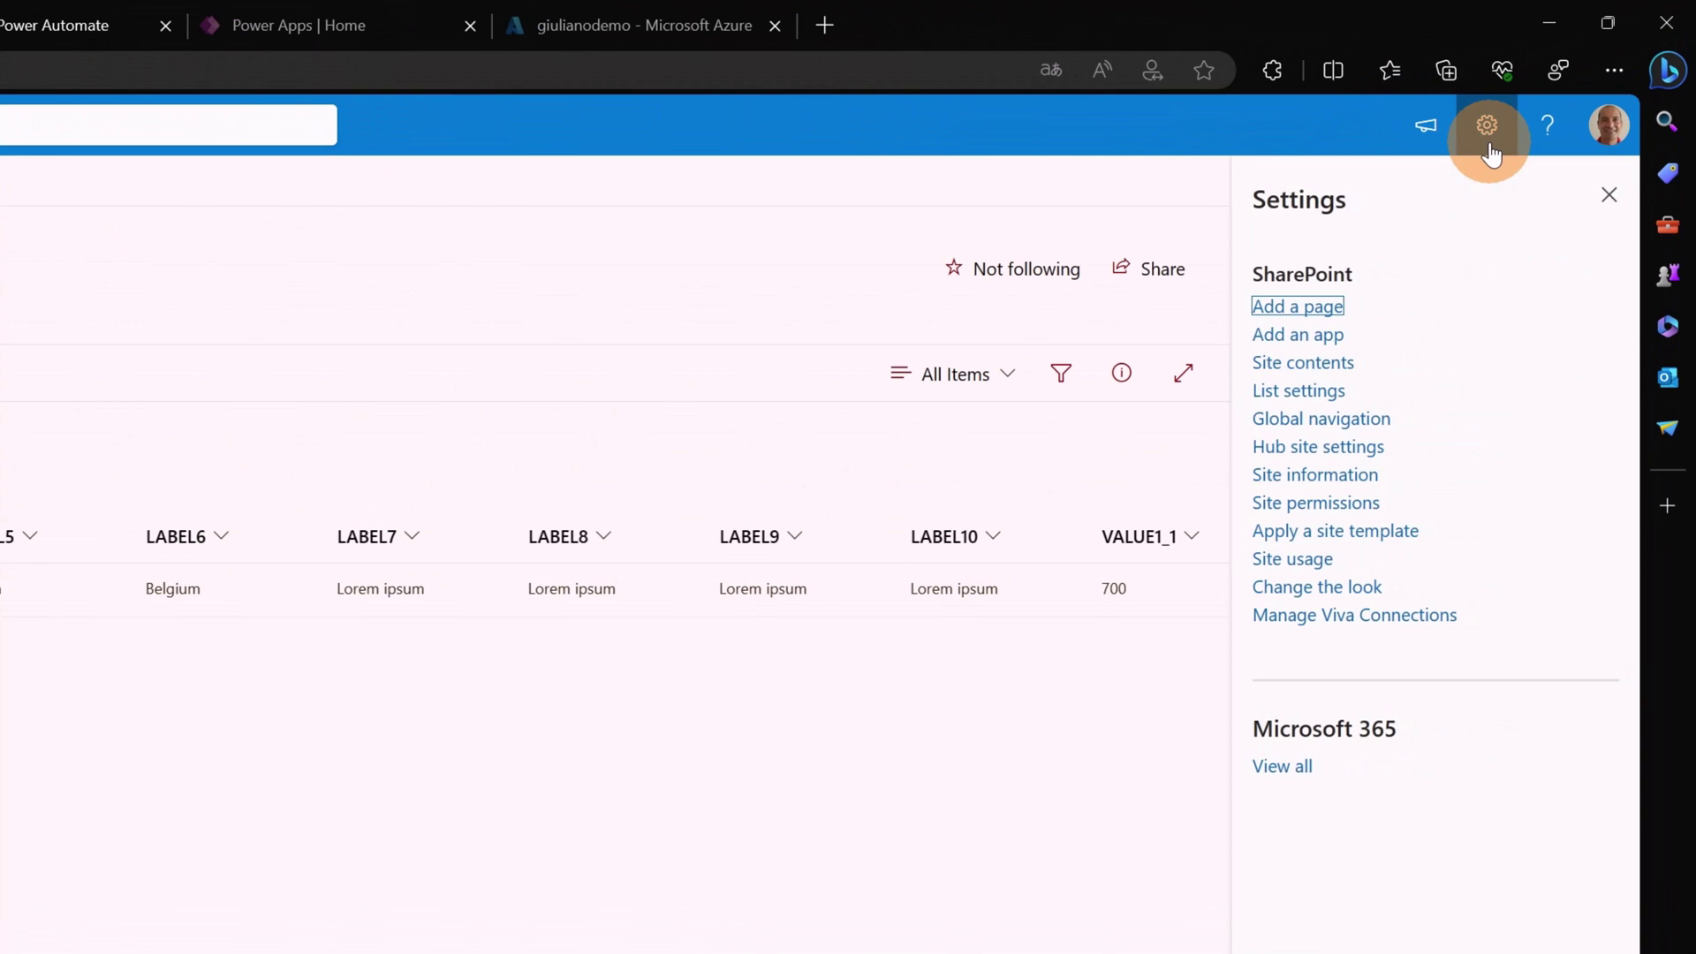
{"action": "left_click", "coordinate": [1300, 392]}
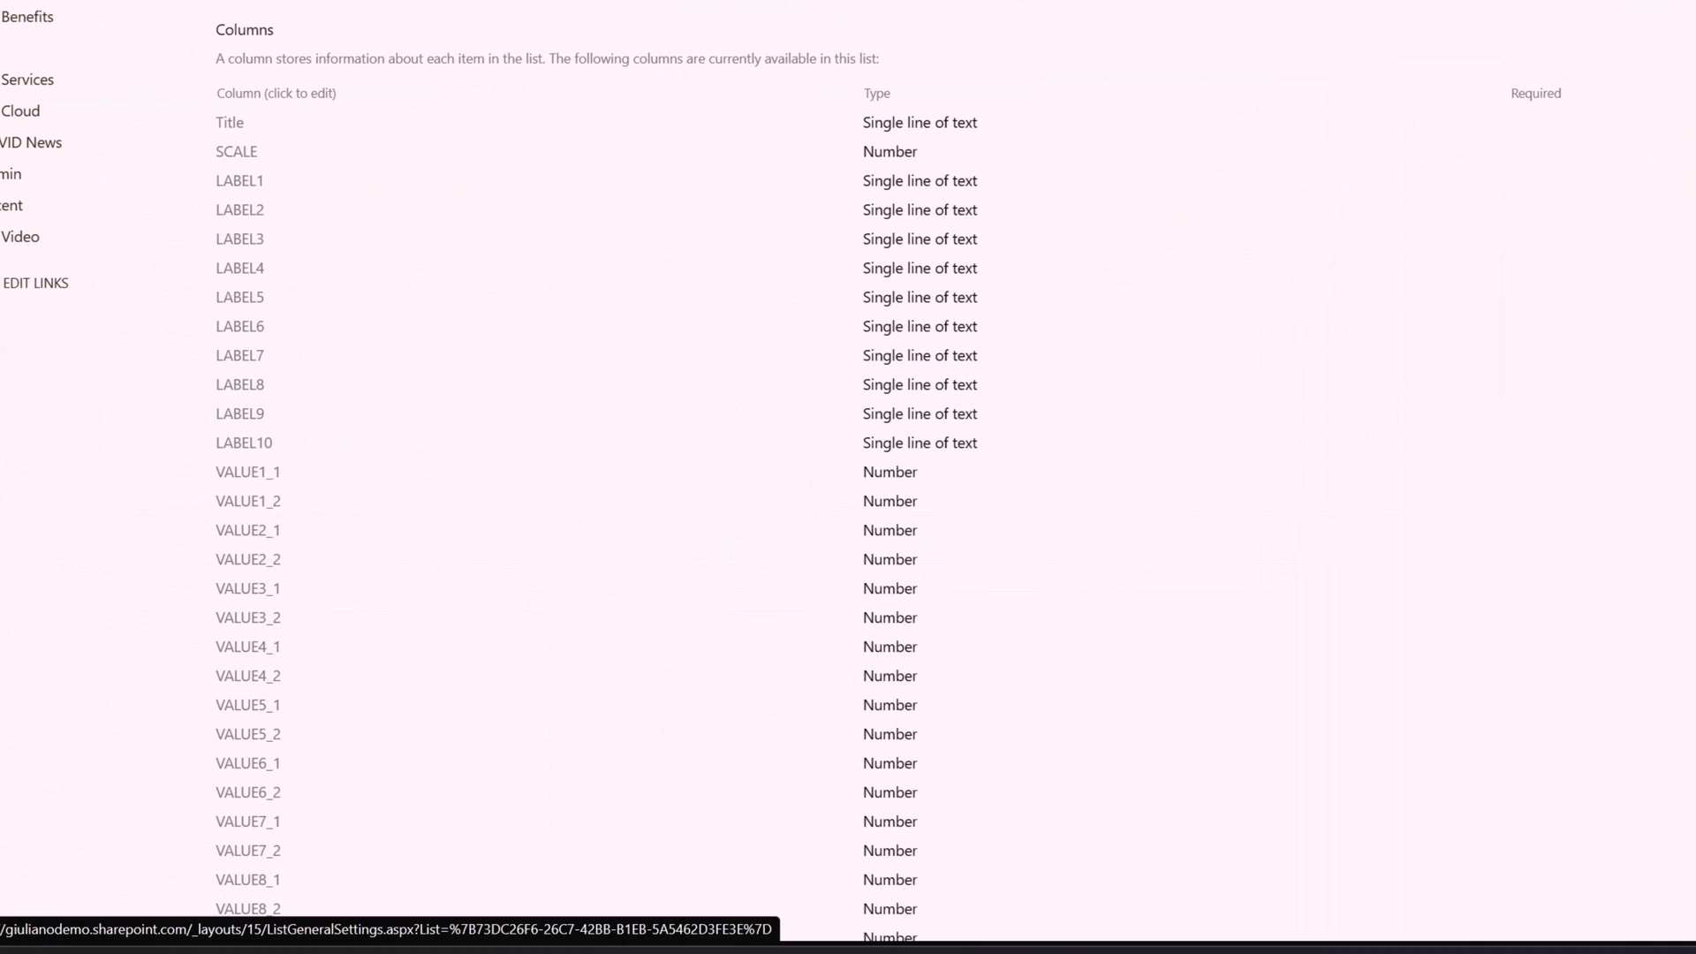
Step: Open the LABEL1 column's settings in a new browser tab and highlight its internal field name in the page URL
{"action": "scroll", "coordinate": [768, 141], "scroll_direction": "down", "scroll_amount": 3}
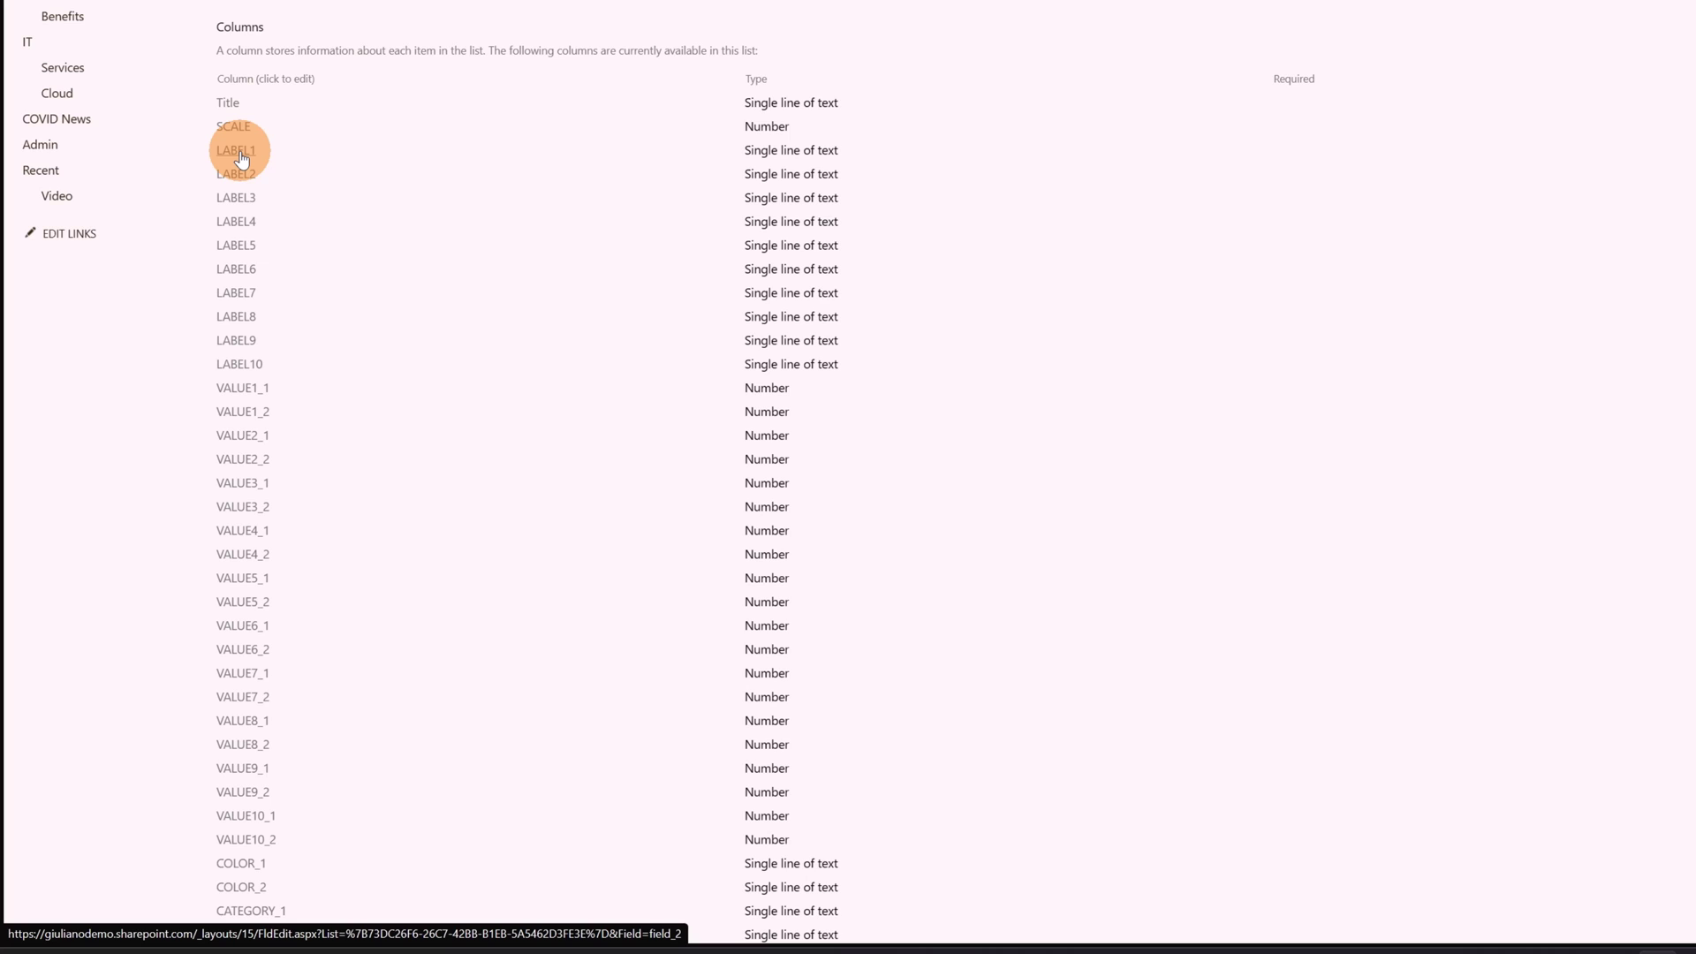
{"action": "right_click", "coordinate": [241, 154]}
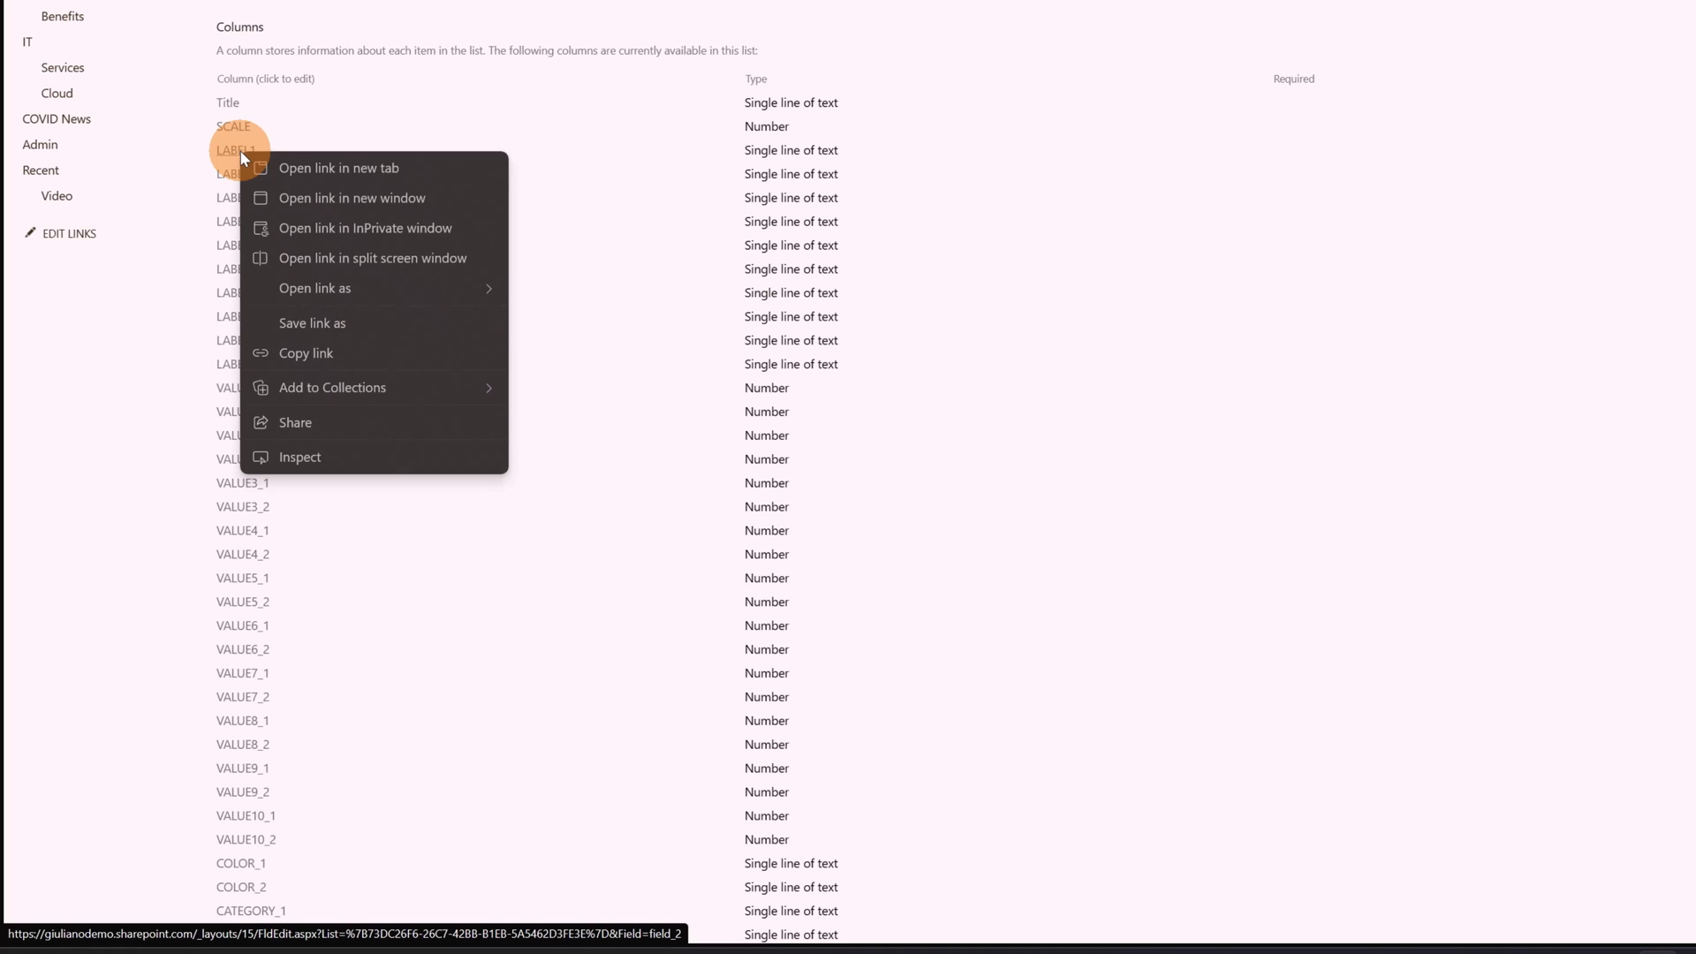
{"action": "left_click", "coordinate": [311, 170]}
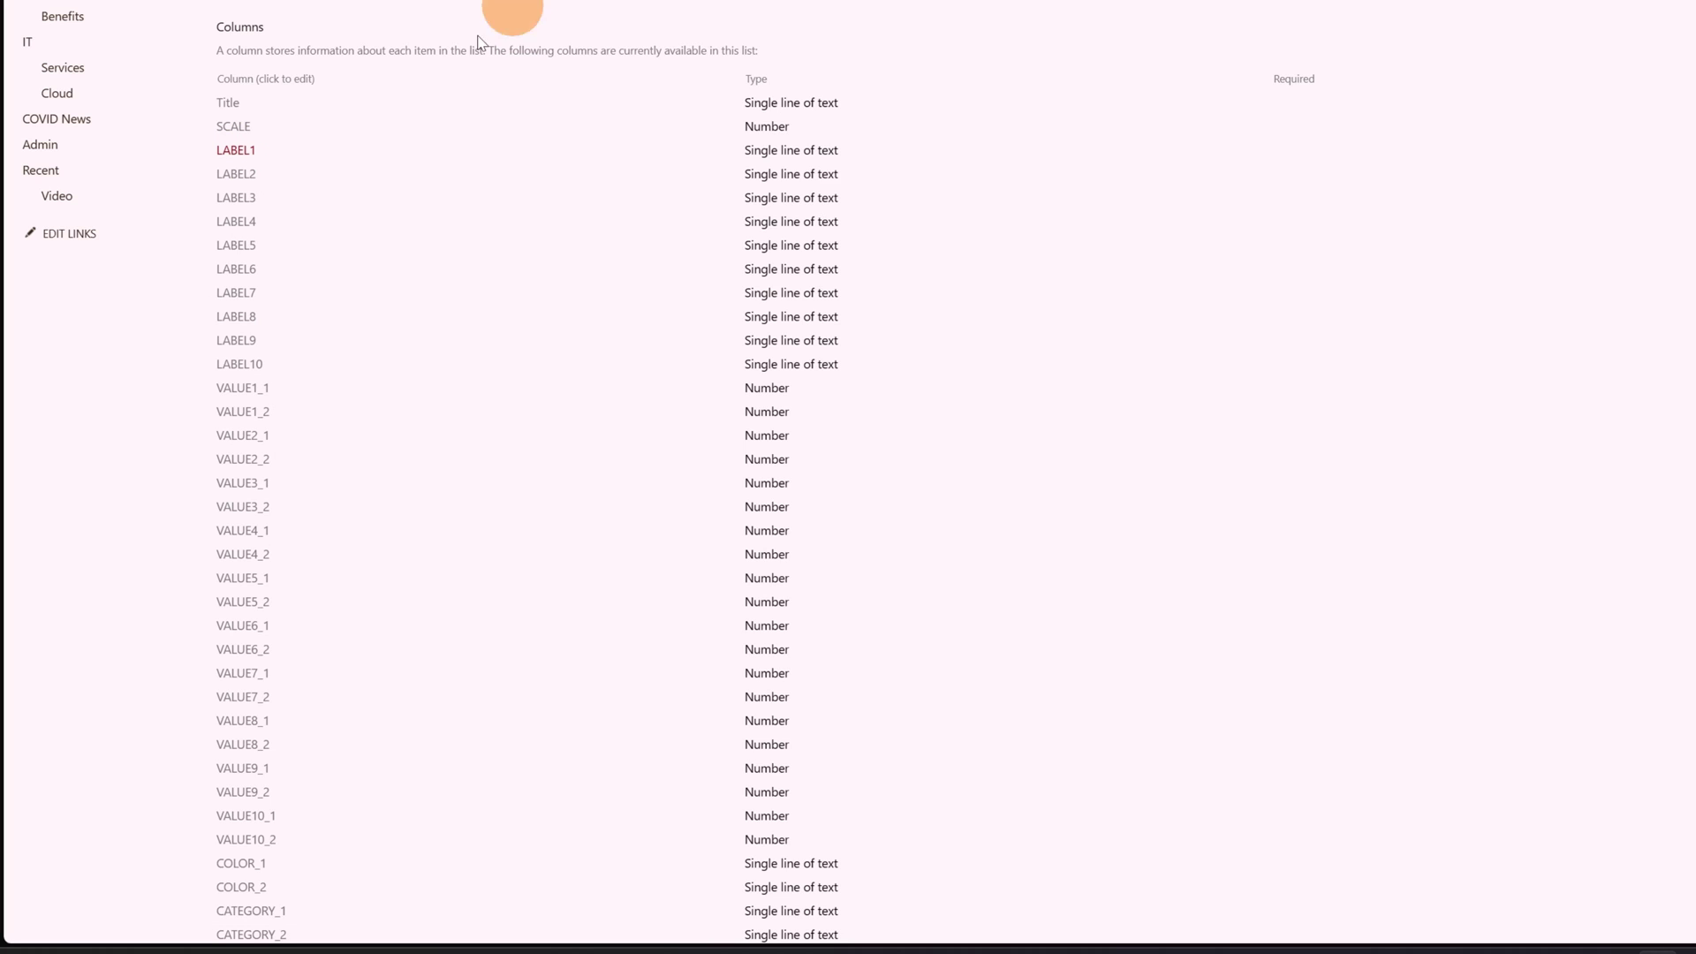
{"action": "key", "text": "ctrl+Tab"}
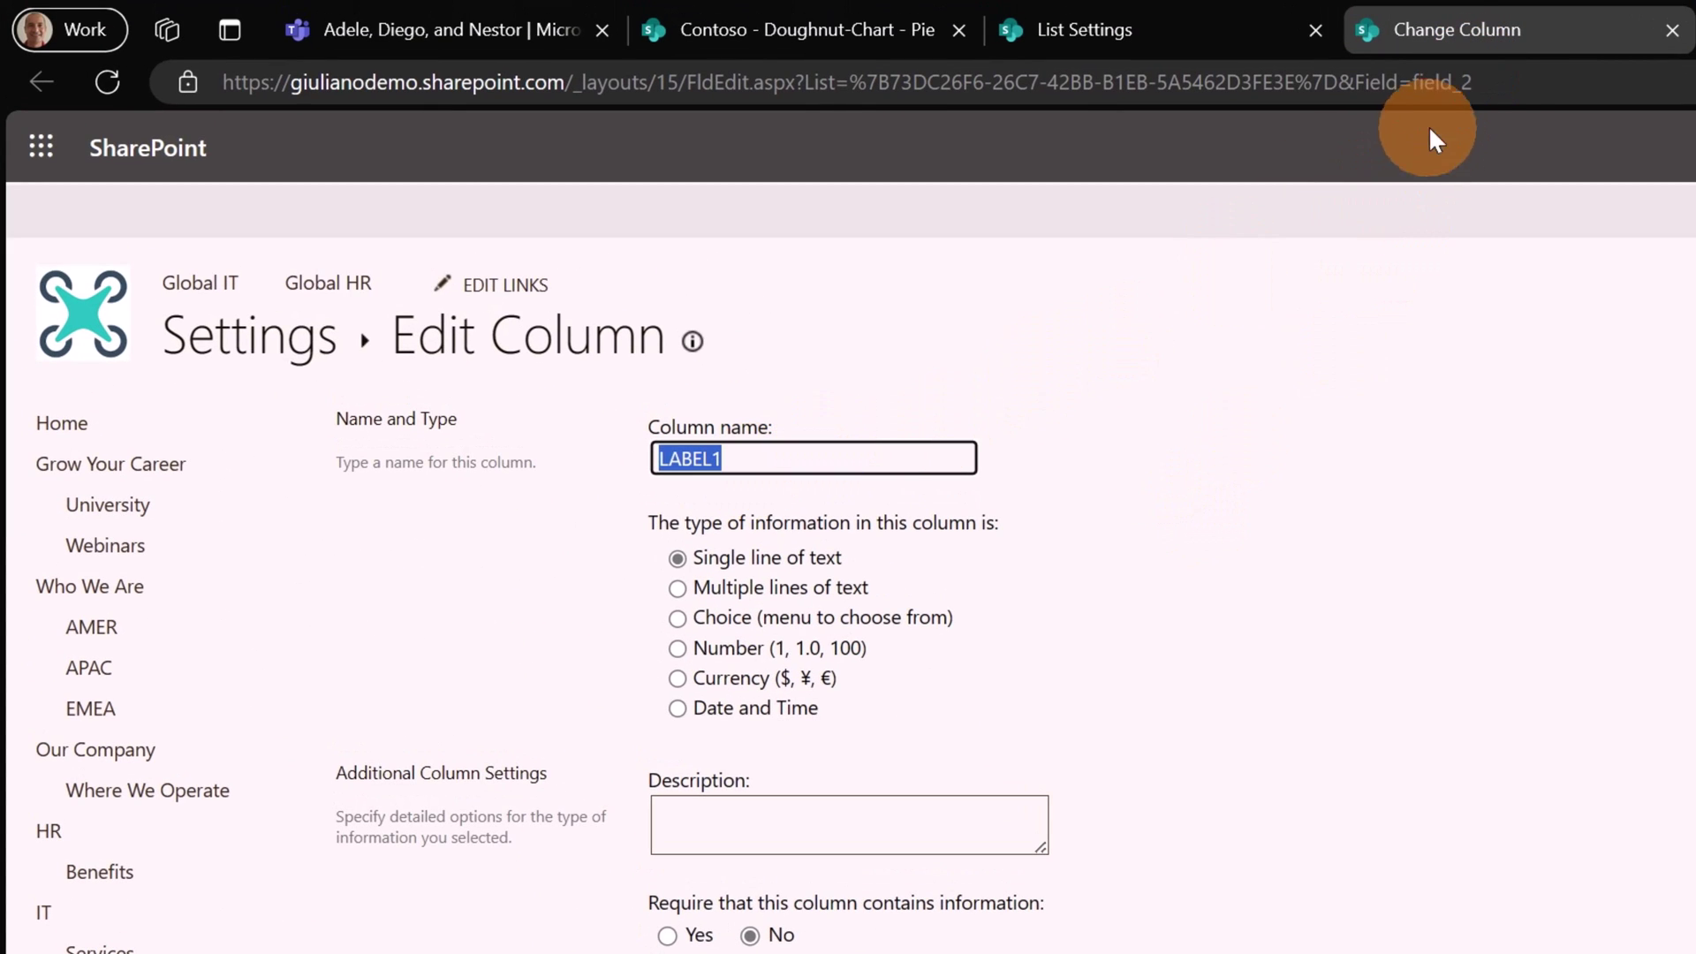
{"action": "left_click", "coordinate": [1493, 84]}
{"action": "left_click_drag", "start_coordinate": [1502, 82], "coordinate": [1418, 86]}
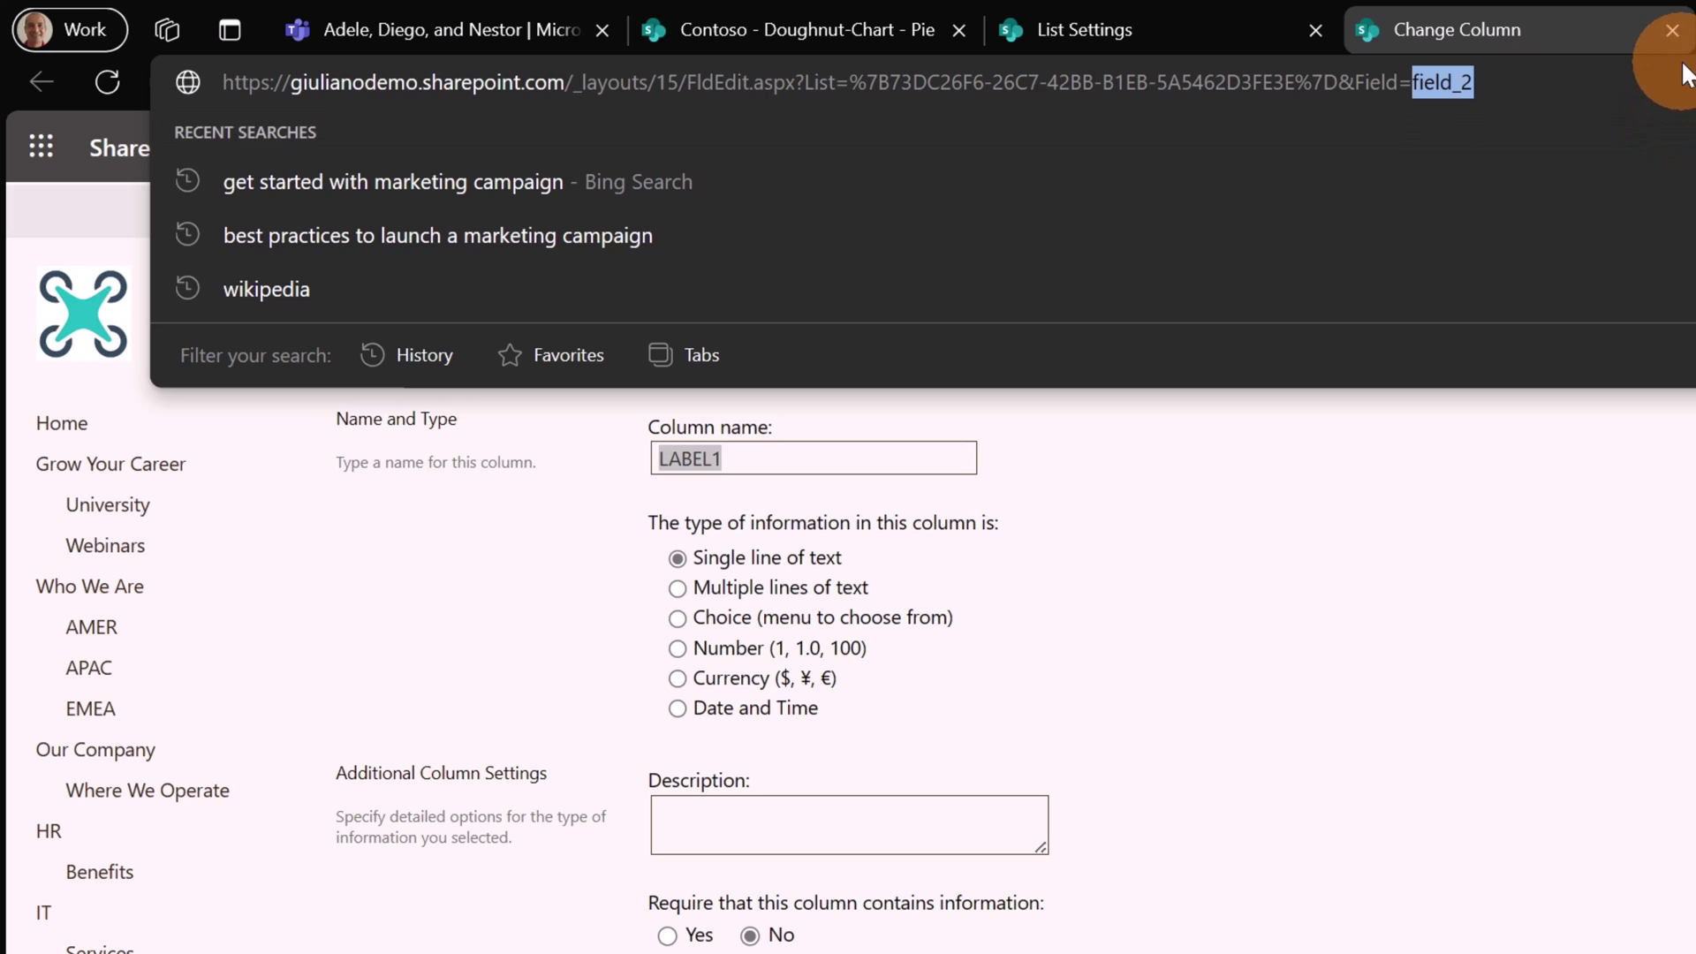
Step: Close the column settings tab, return from the list settings to the list and dismiss the translation prompt
{"action": "left_click", "coordinate": [1672, 31]}
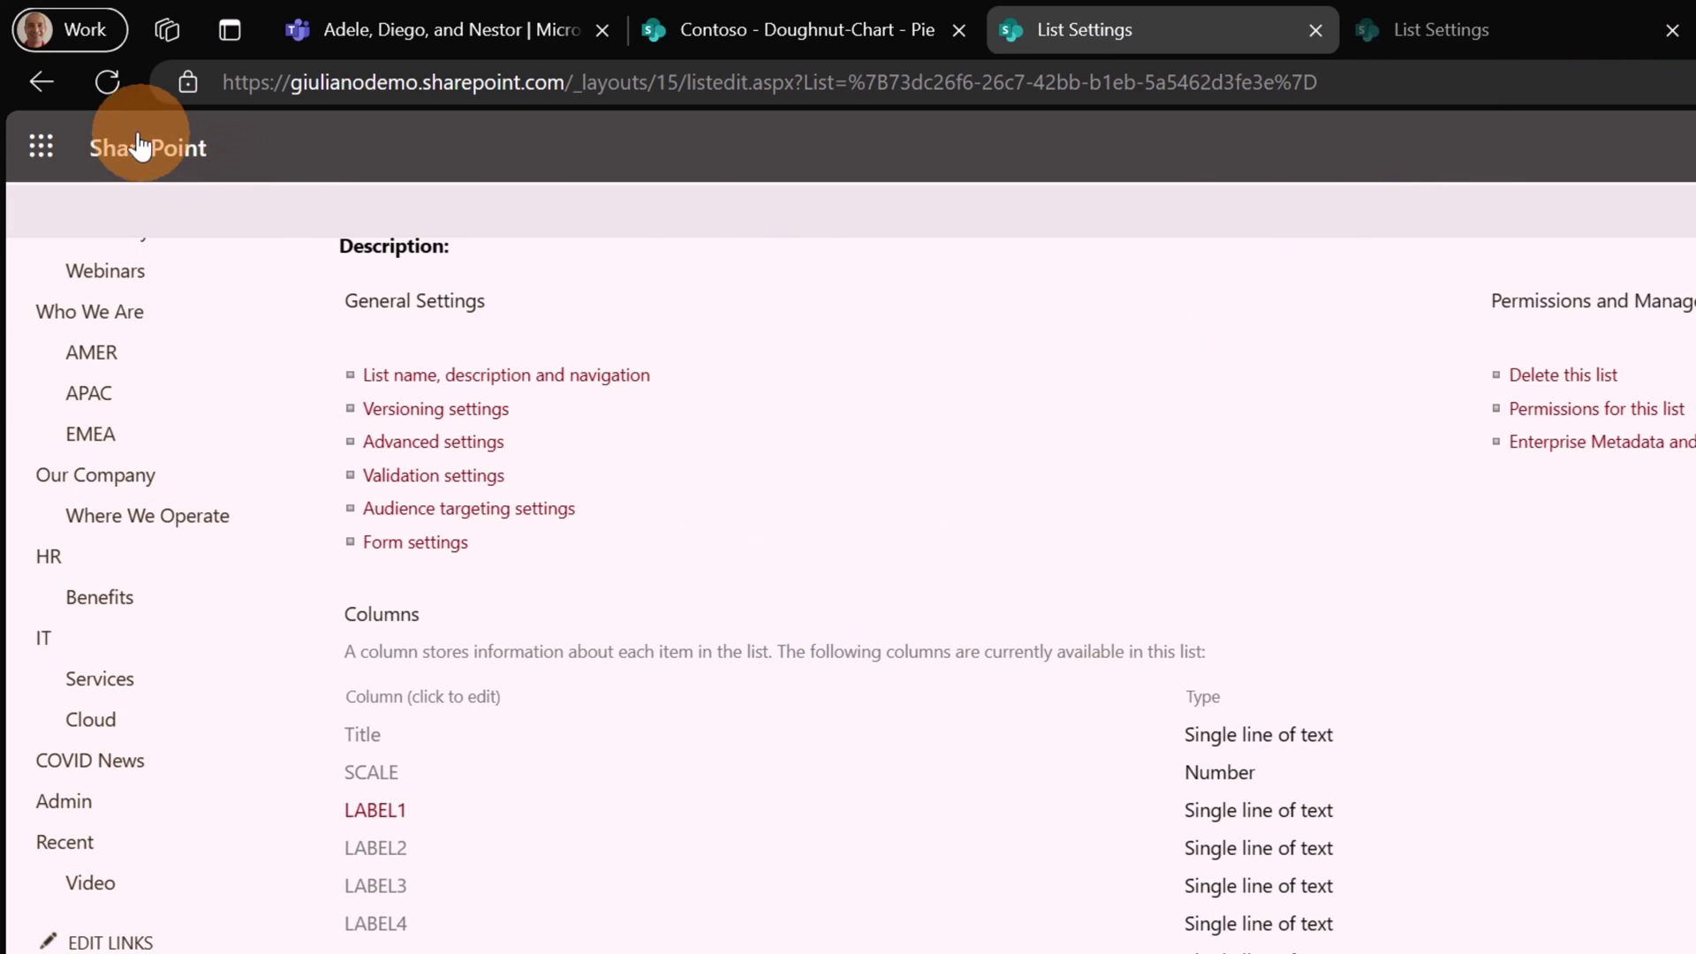
{"action": "left_click", "coordinate": [35, 87]}
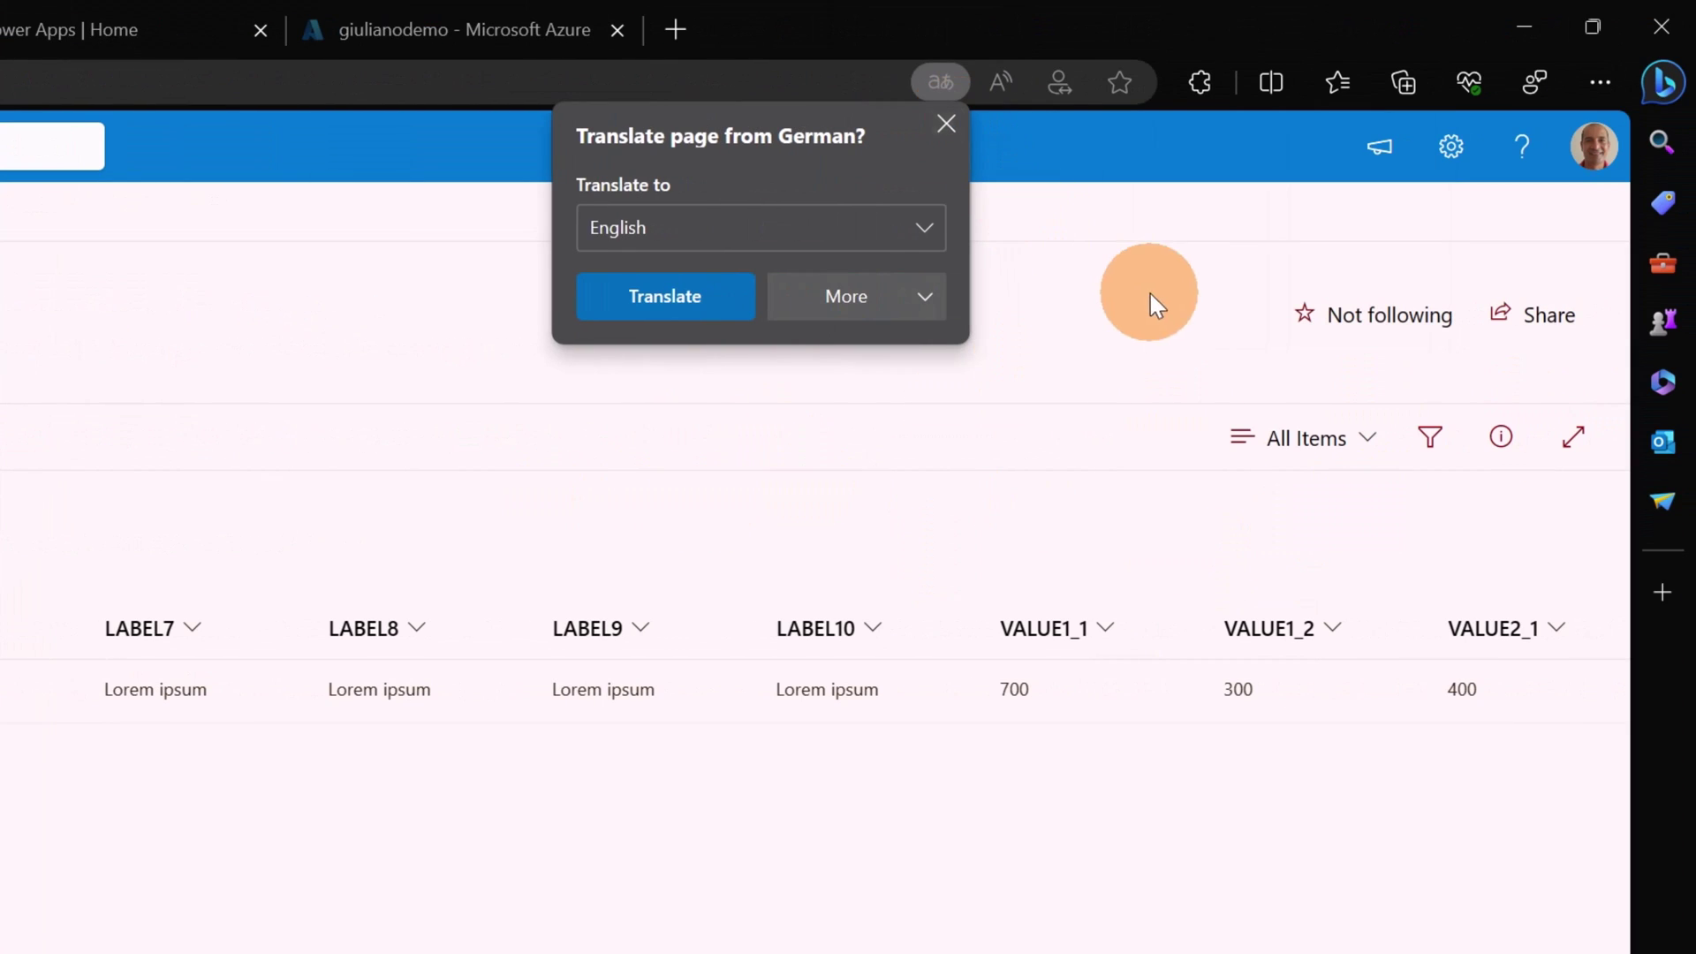
{"action": "left_click", "coordinate": [947, 131]}
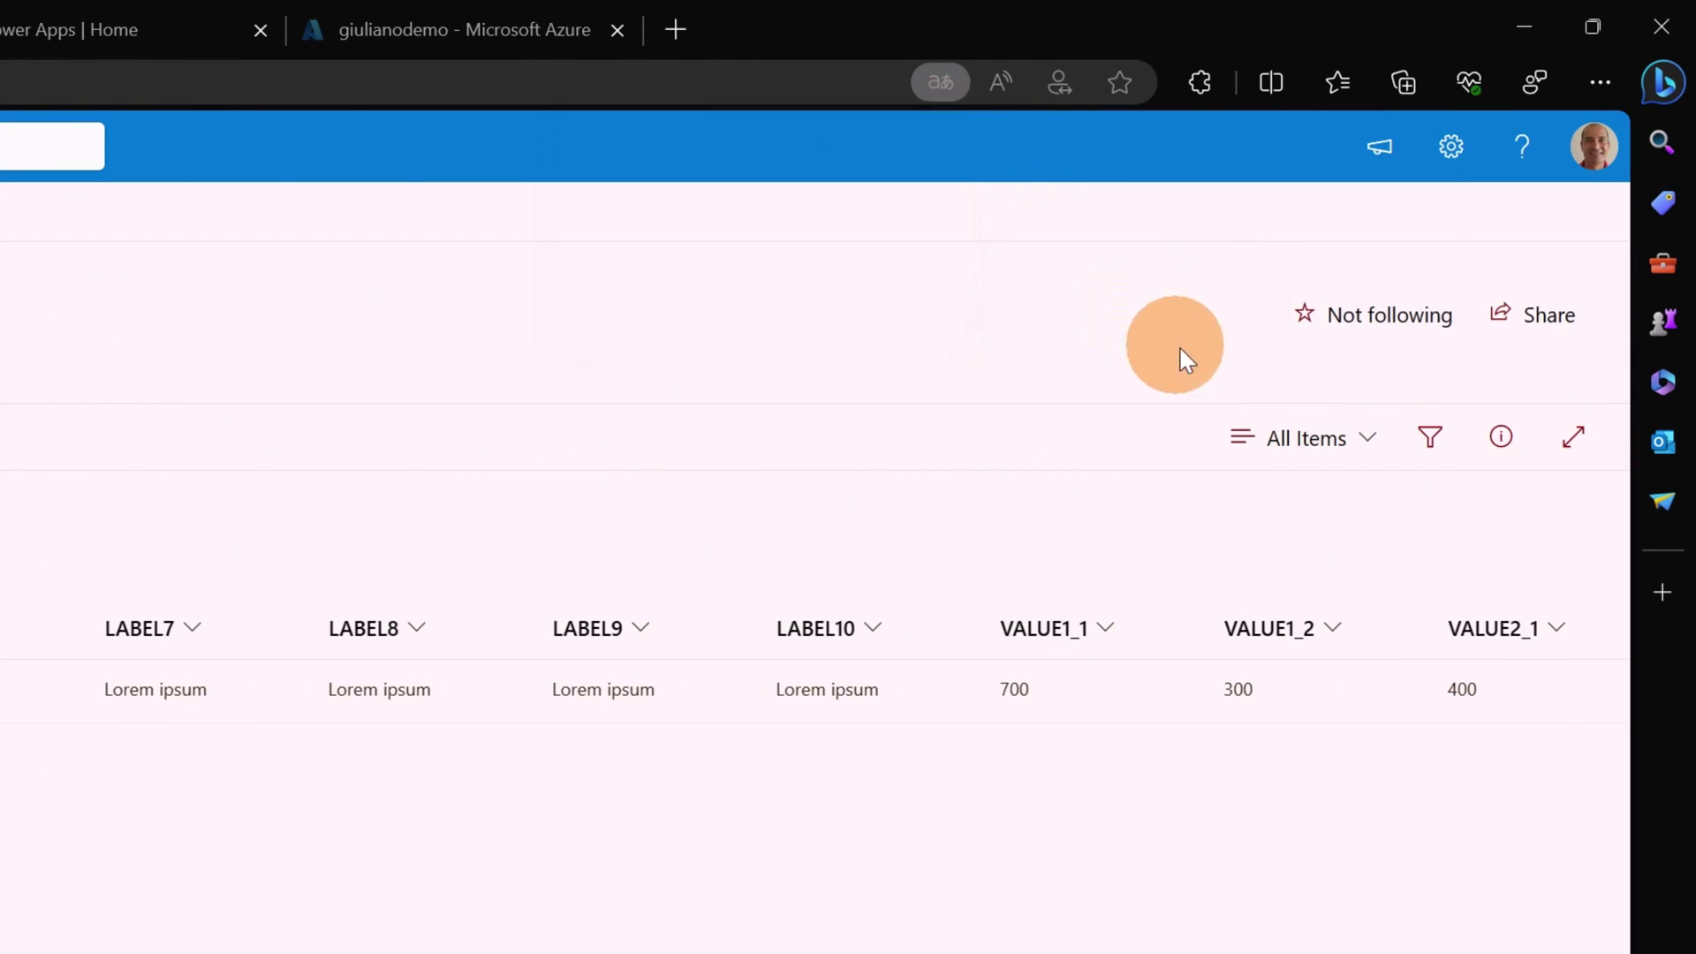
Step: Create a public view named Stacked Bars for the list, using the List layout
{"action": "left_click", "coordinate": [1360, 449]}
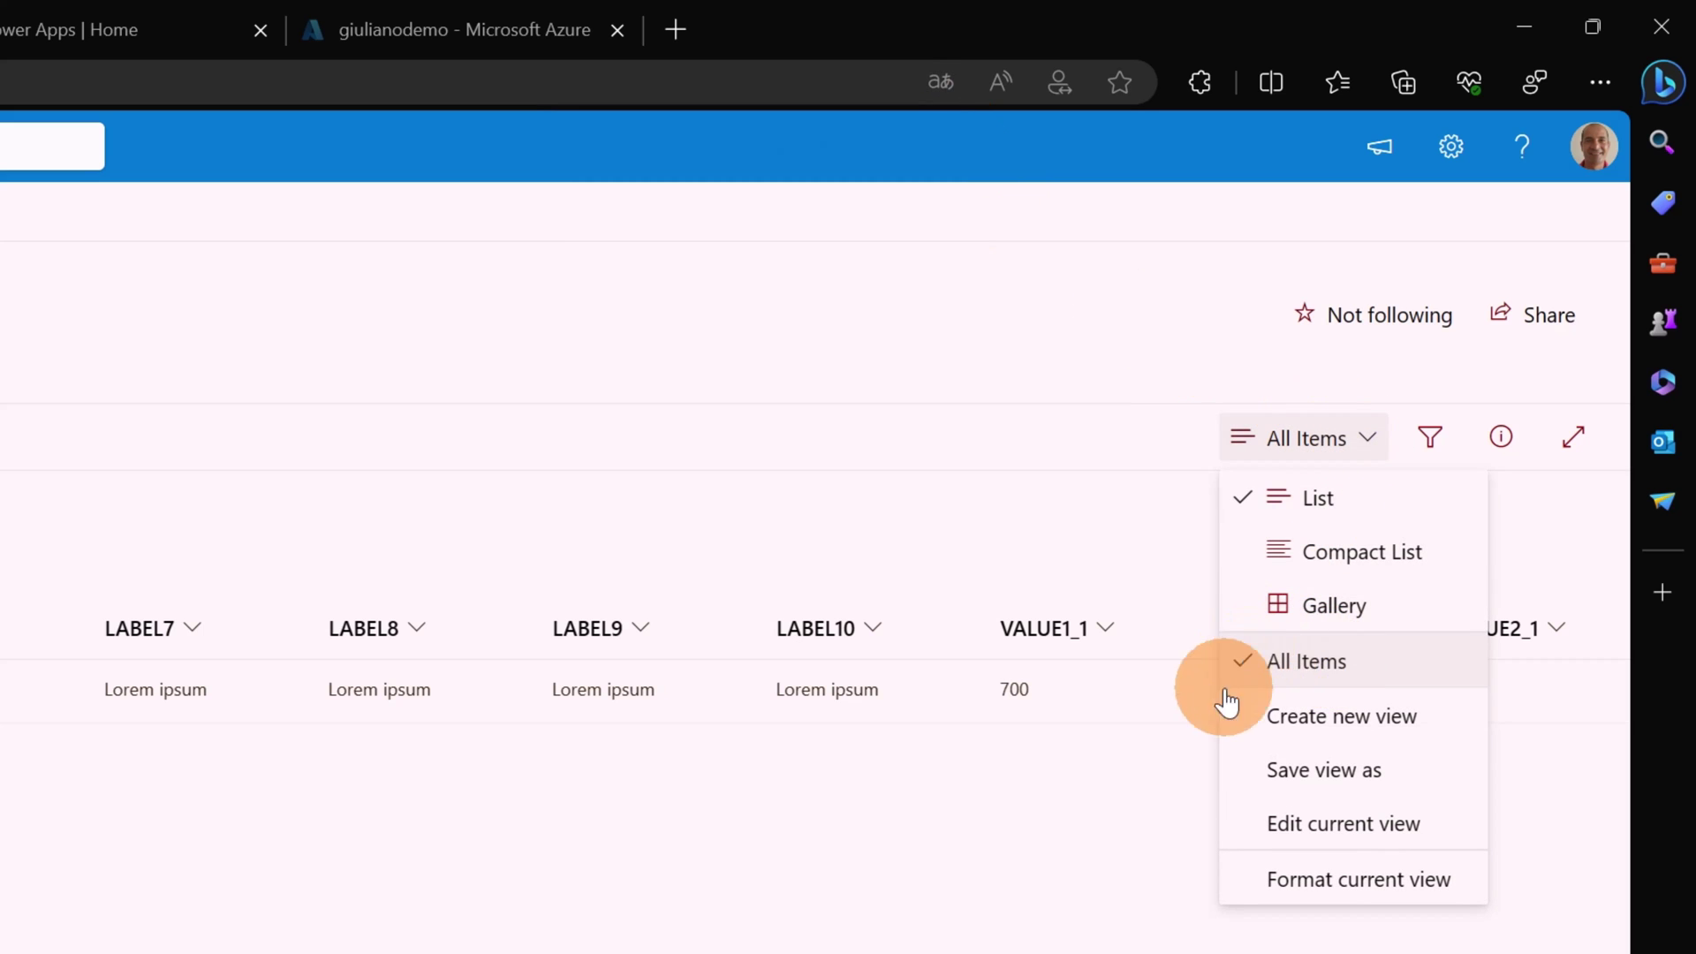
{"action": "left_click", "coordinate": [1318, 723]}
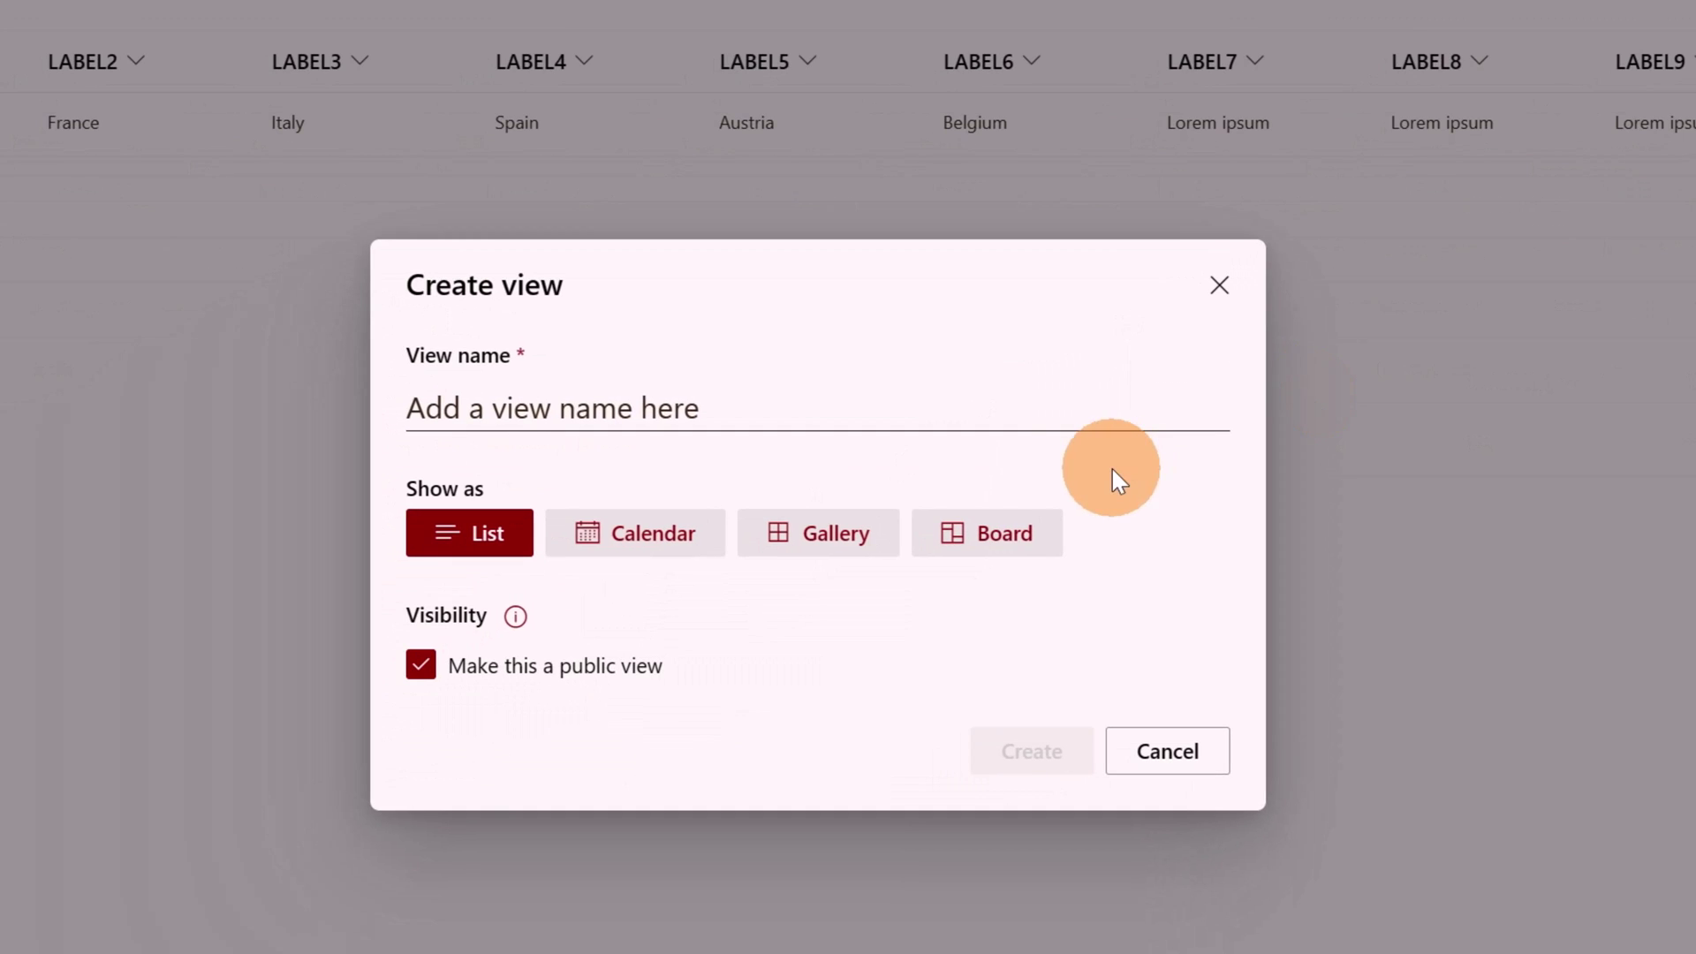
{"action": "left_click", "coordinate": [603, 411]}
{"action": "type", "text": "S"}
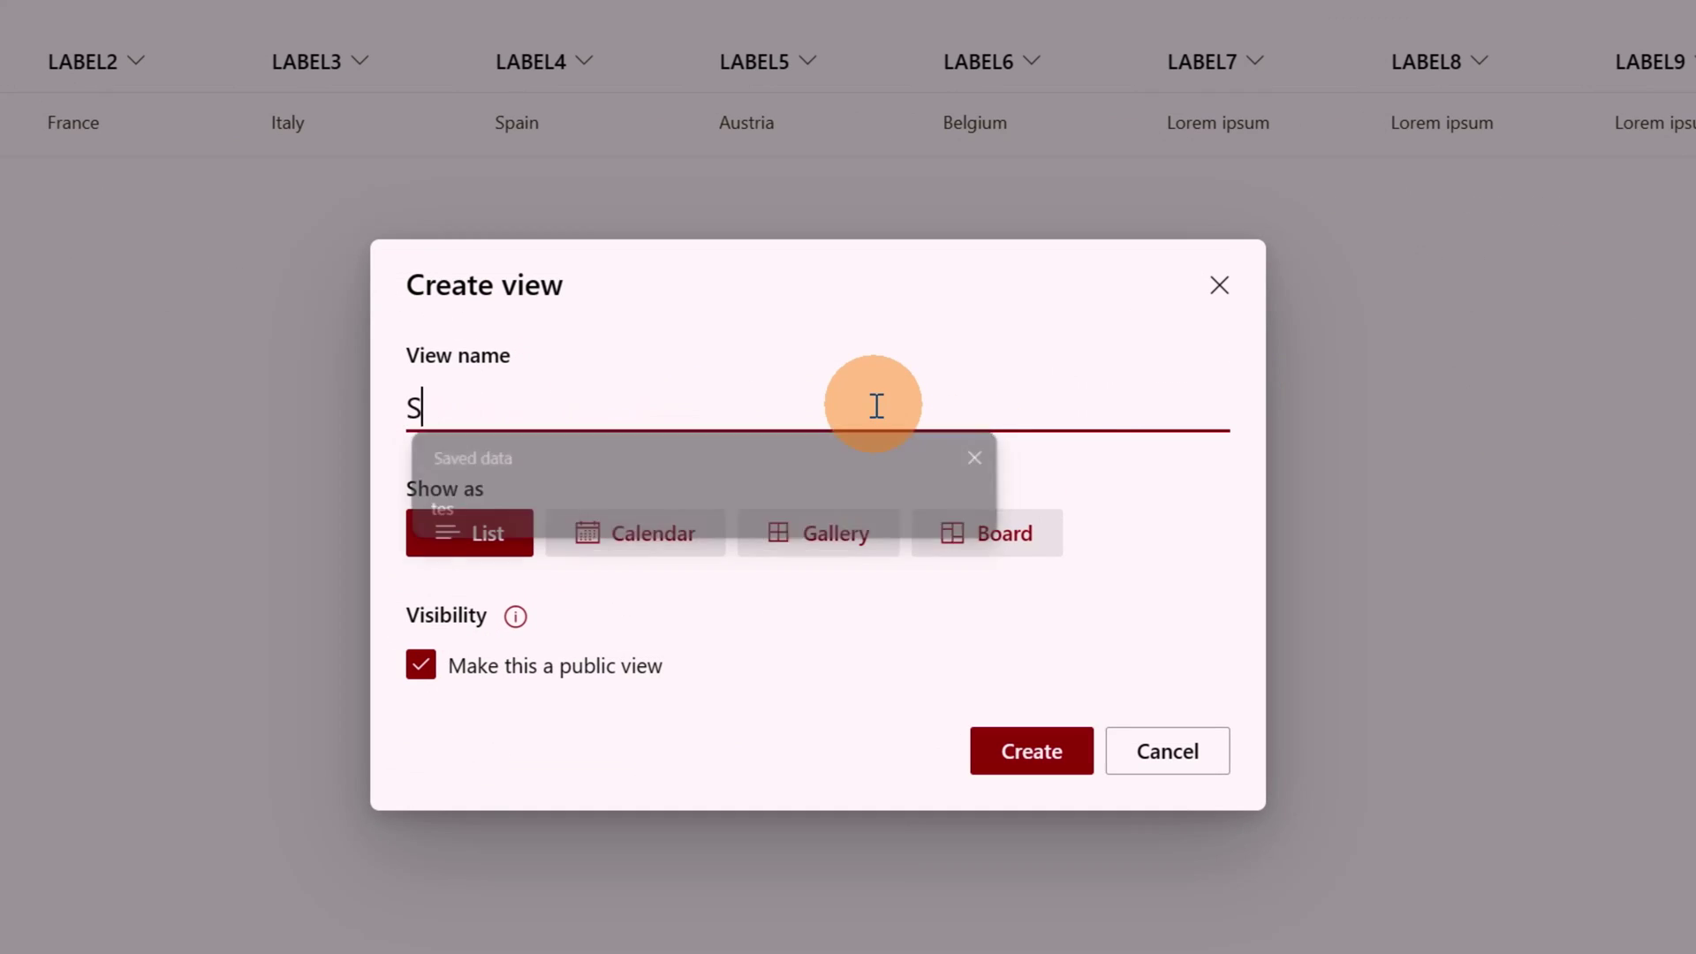
{"action": "type", "text": "tacked "}
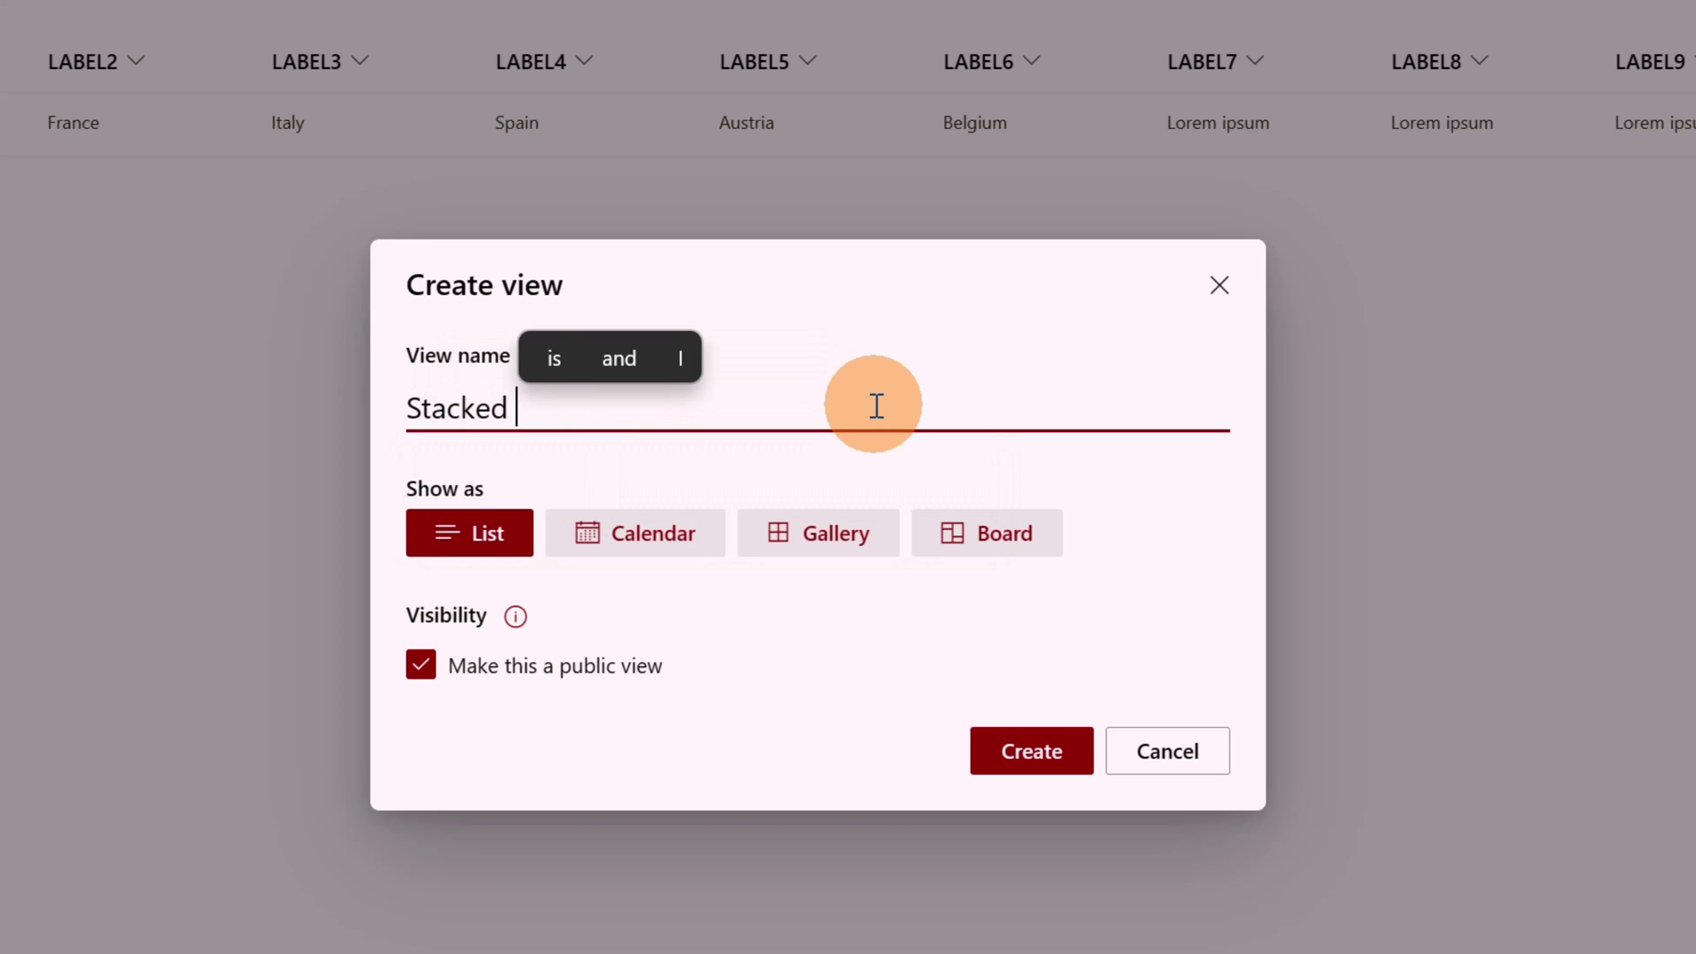
{"action": "type", "text": "Bard"}
{"action": "key", "text": "BackSpace"}
{"action": "type", "text": "s"}
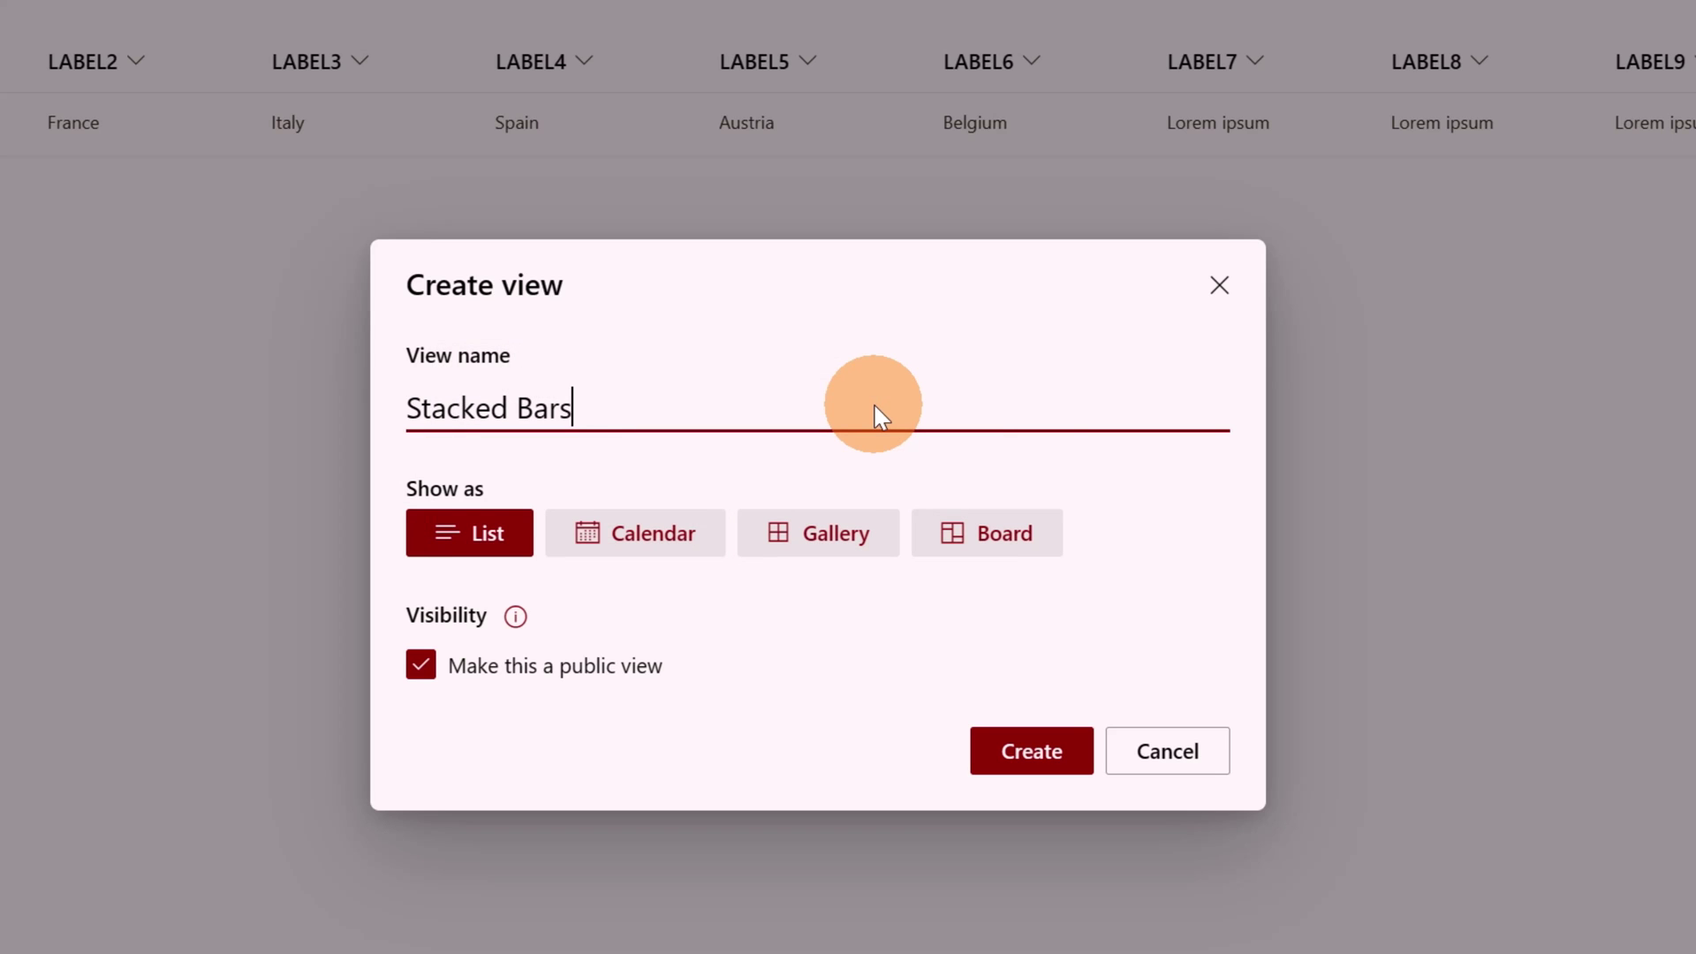
{"action": "left_click", "coordinate": [1009, 750]}
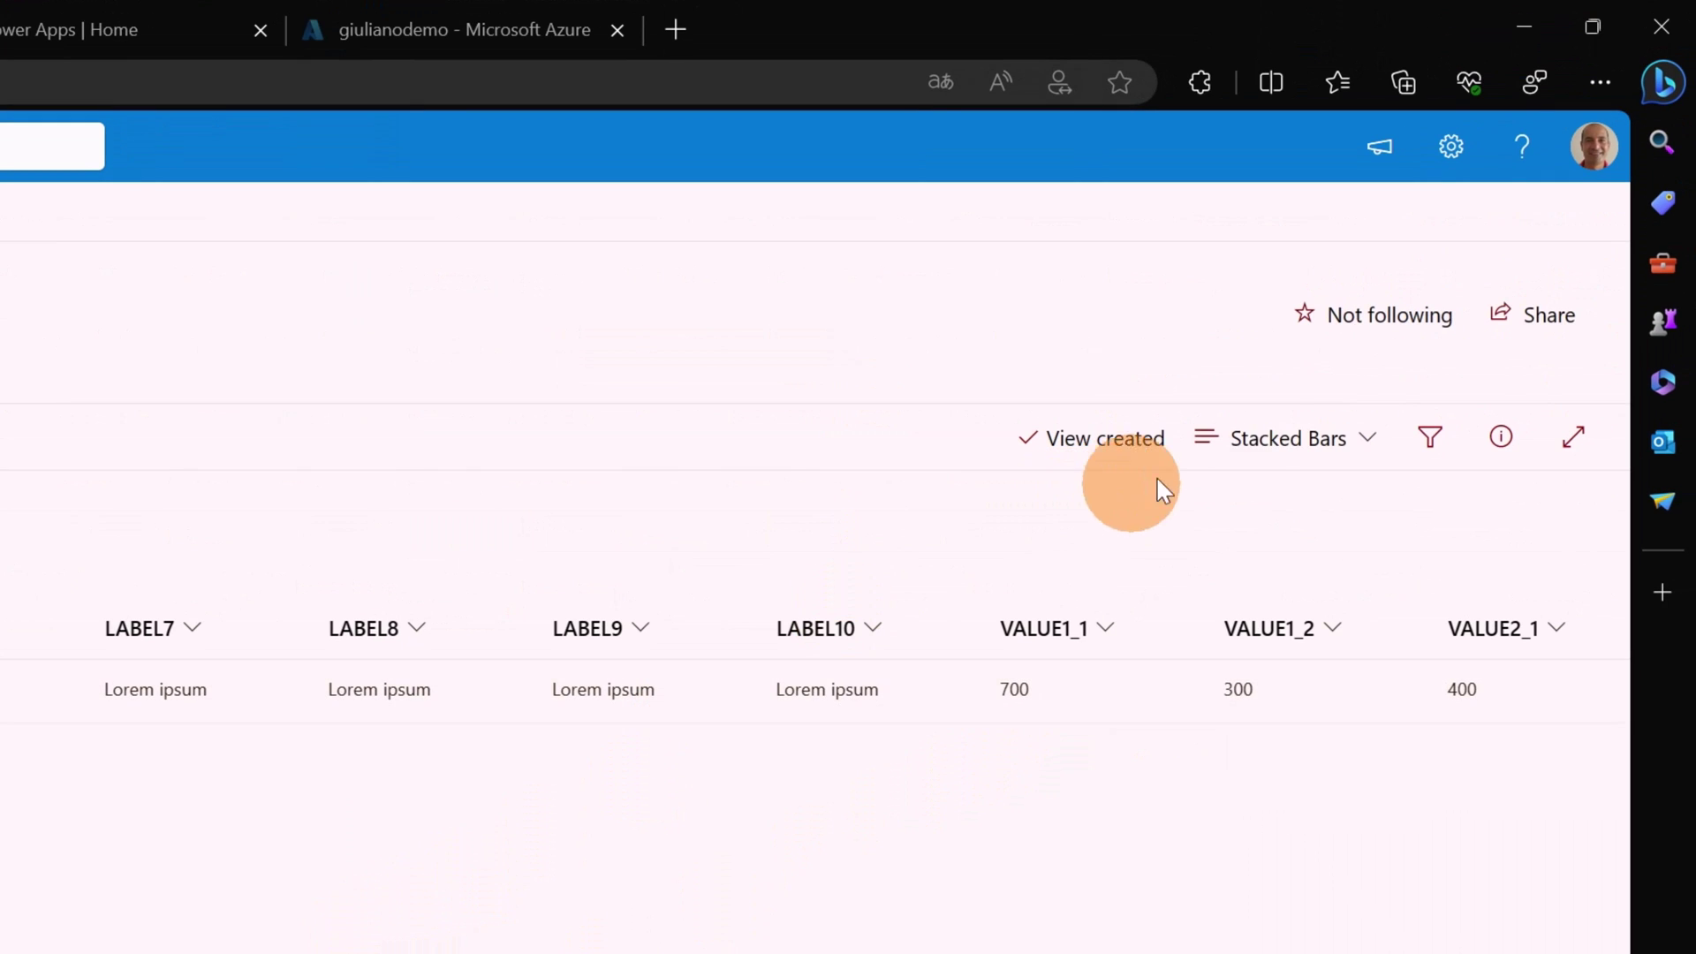
Step: Open the formatting of the Stacked Bars view and change it to advanced mode for JSON editing
{"action": "left_click", "coordinate": [1264, 442]}
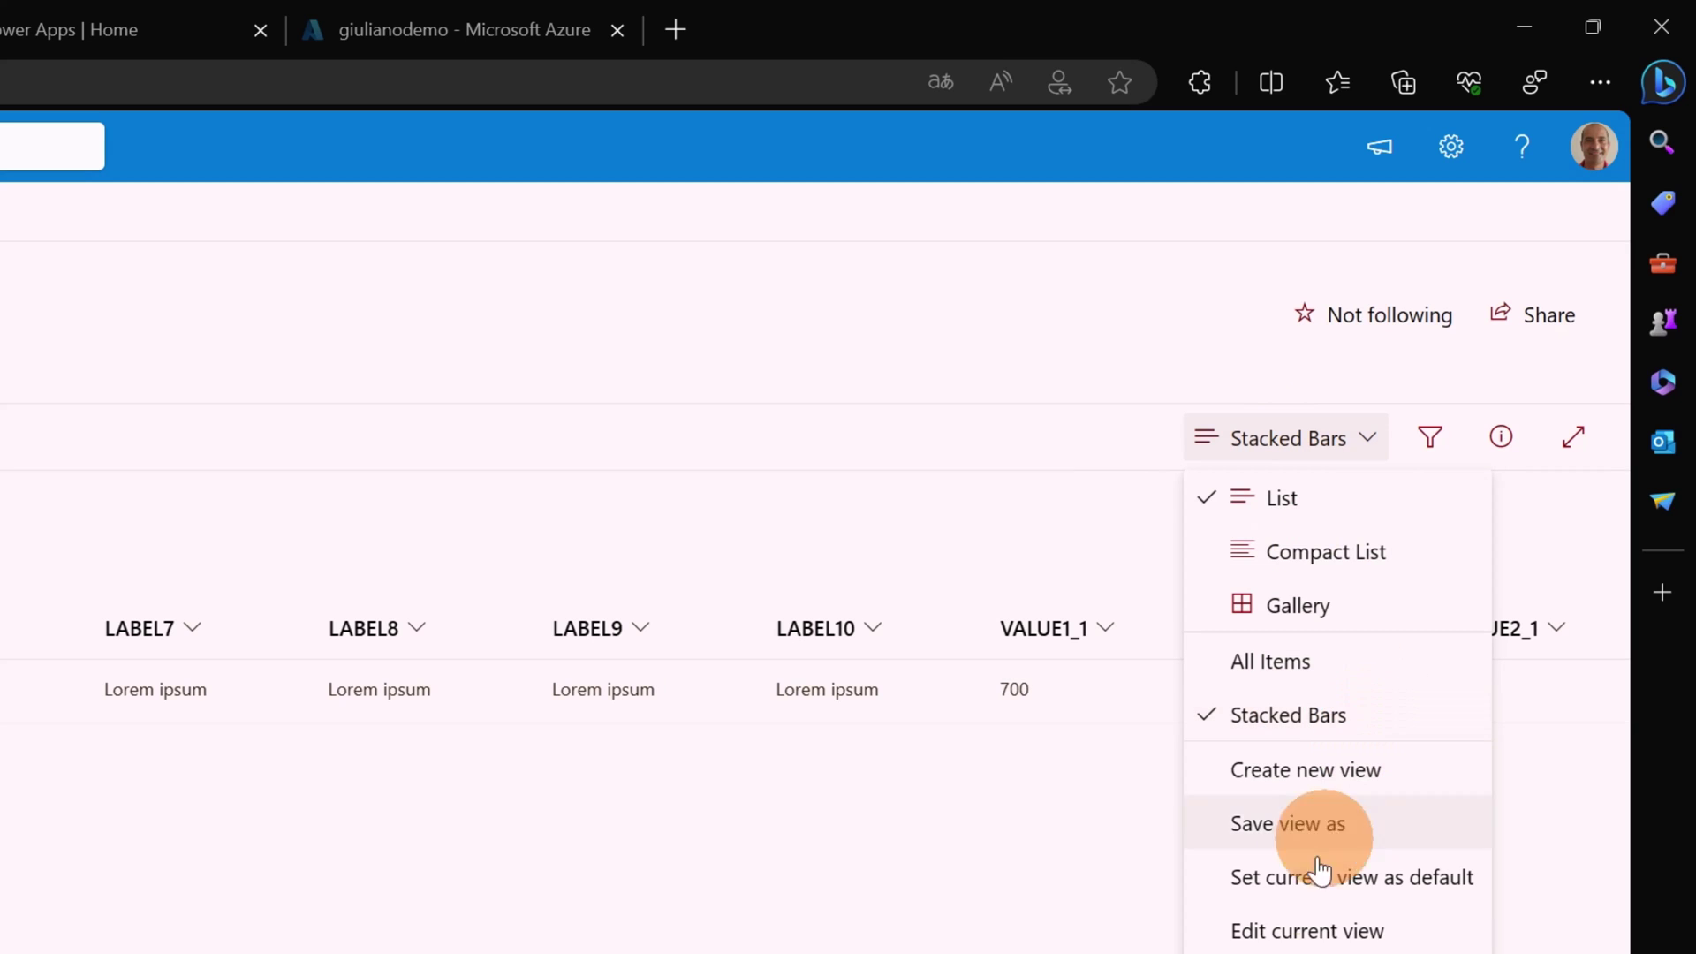
{"action": "left_click", "coordinate": [1343, 888]}
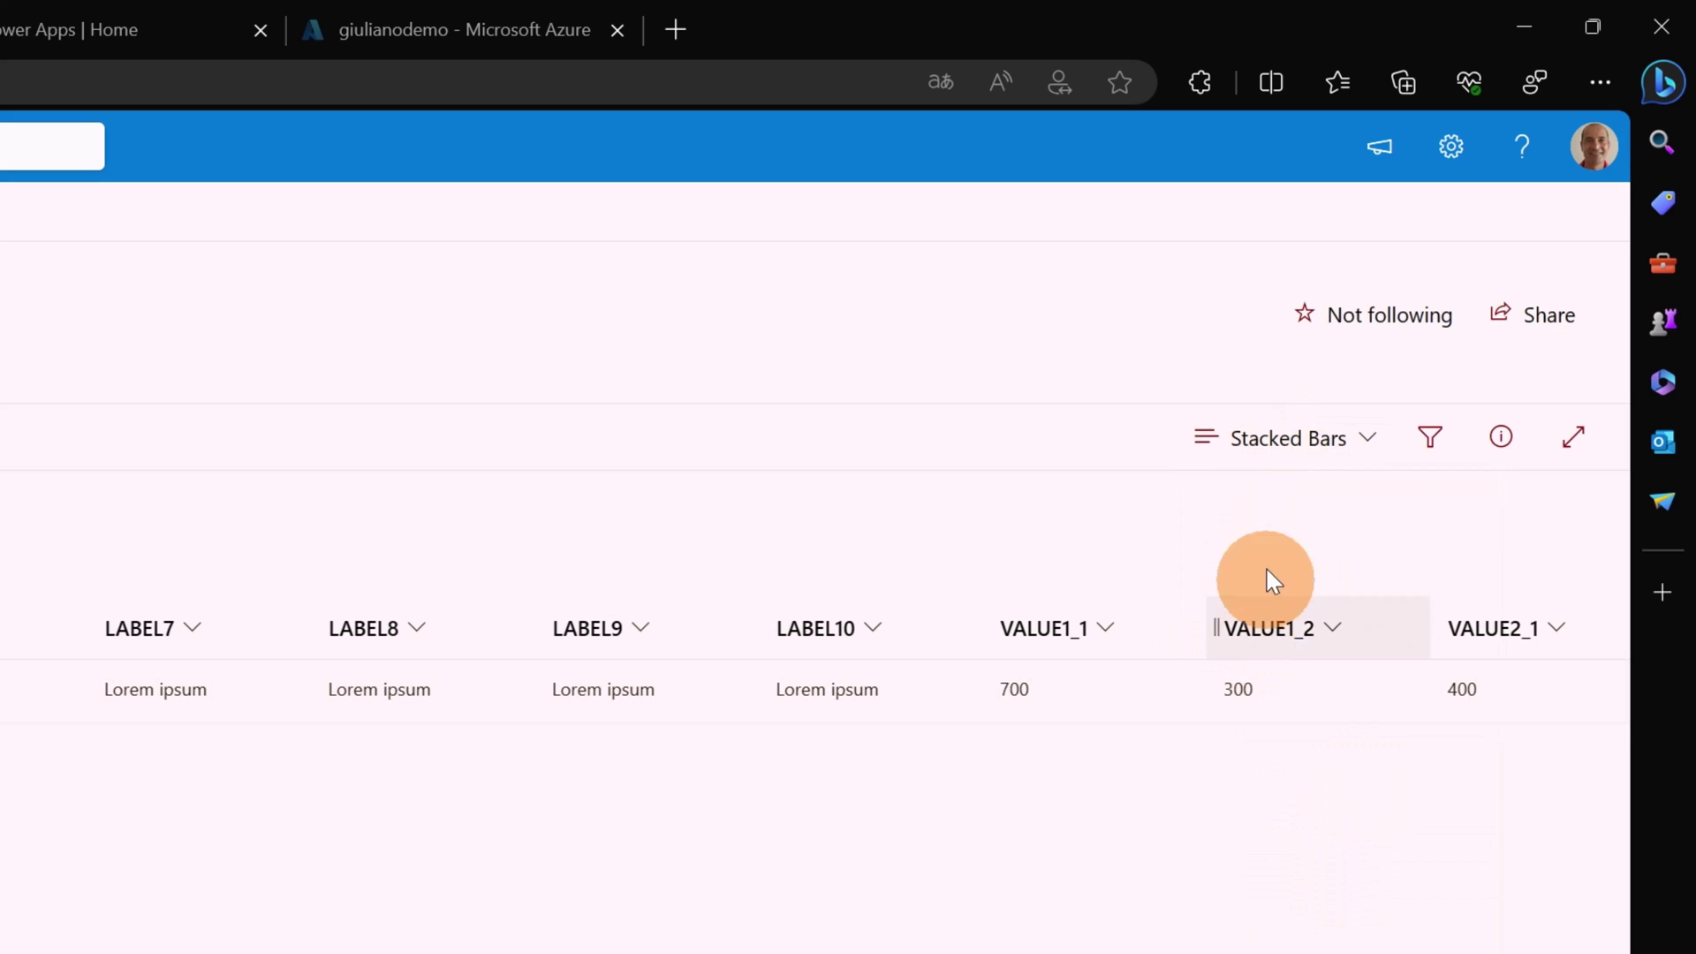
{"action": "left_click", "coordinate": [1287, 435]}
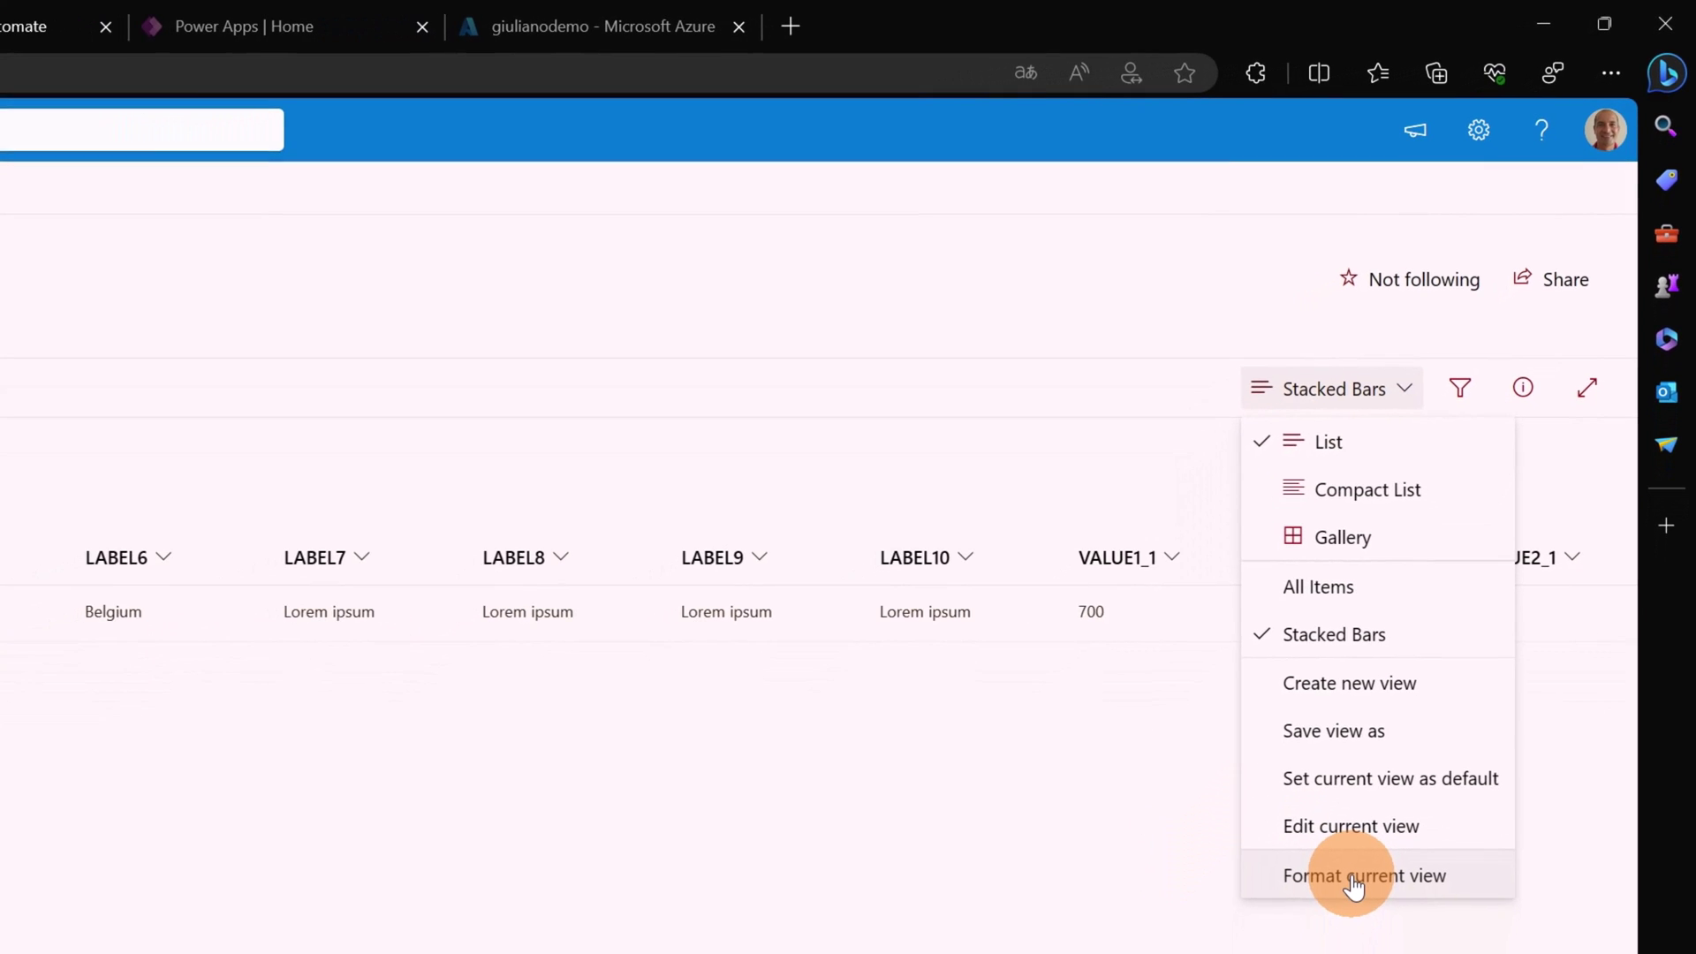
{"action": "left_click", "coordinate": [1332, 938]}
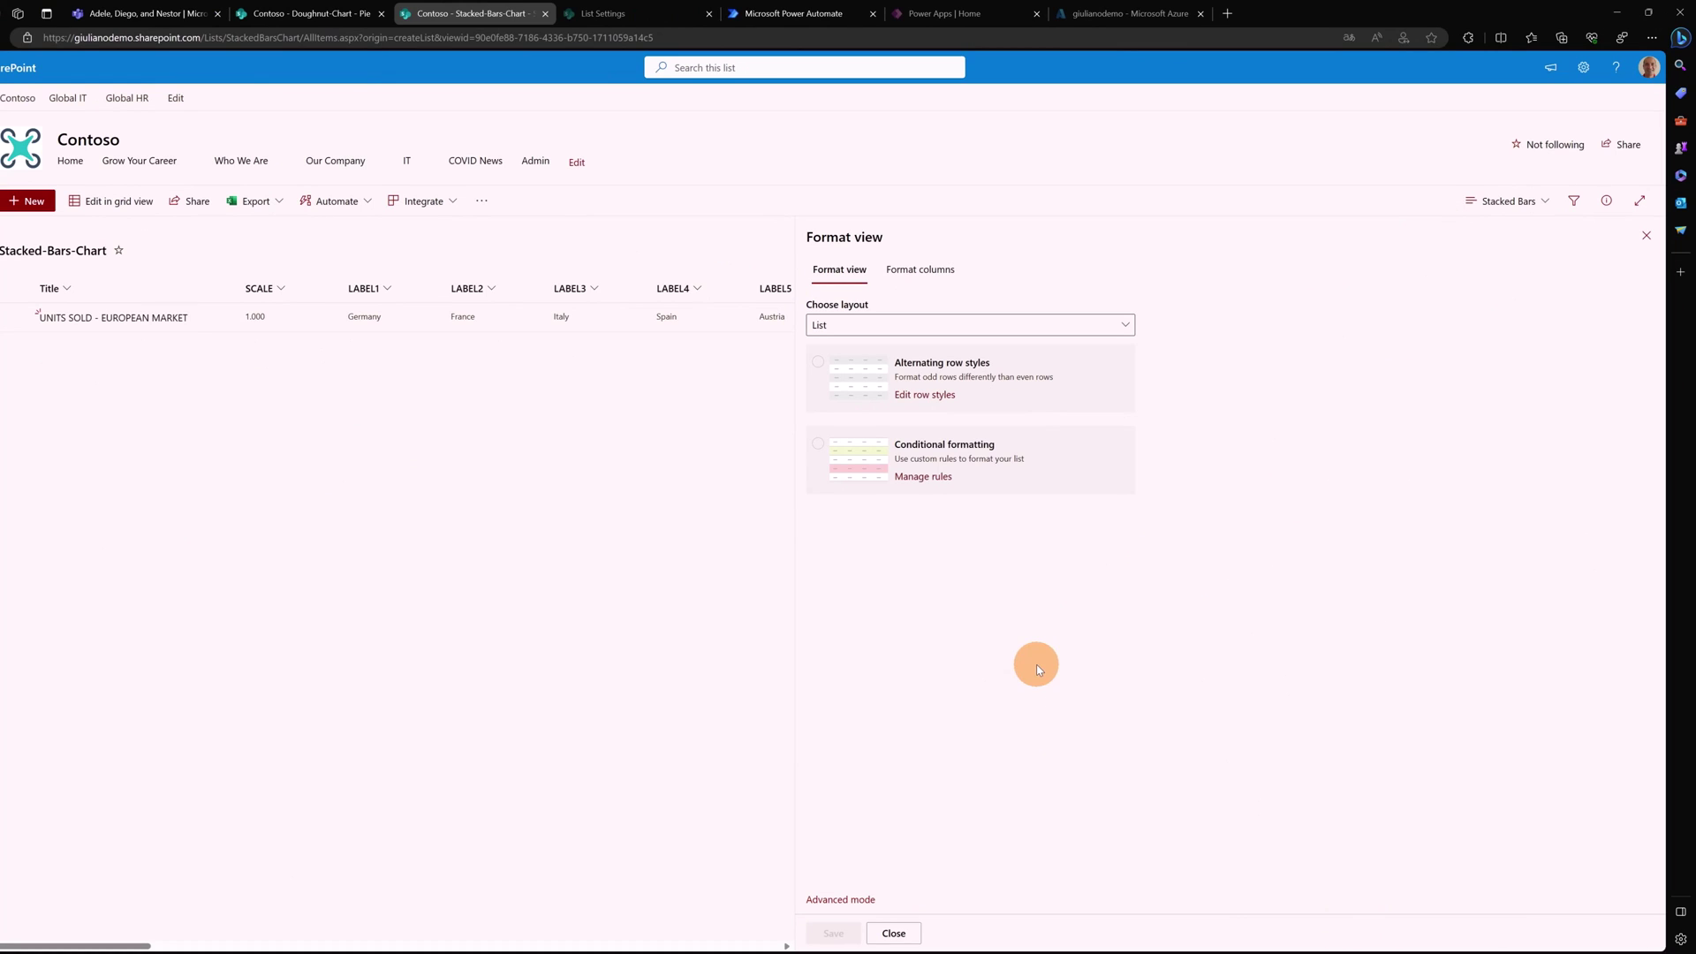
{"action": "left_click", "coordinate": [860, 900]}
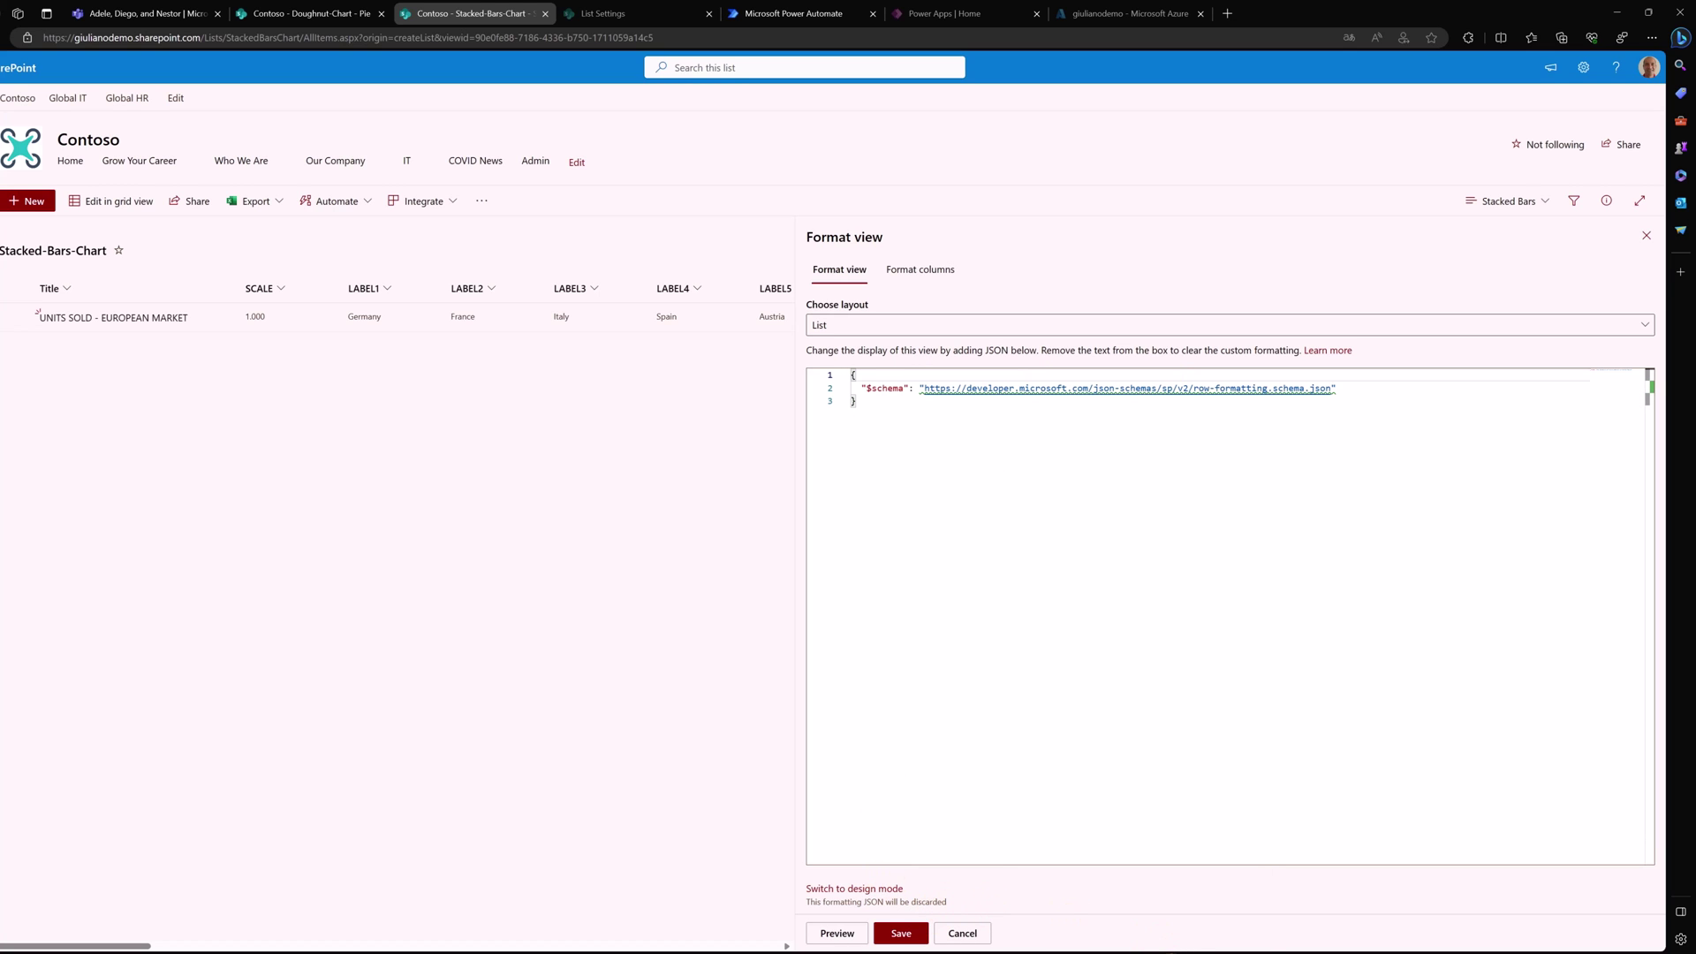
Step: Switch to the GitHub custom-charts sample, review its Stacked Bars section and open Stacked-Bars-Chart.json
{"action": "left_click", "coordinate": [1179, 892]}
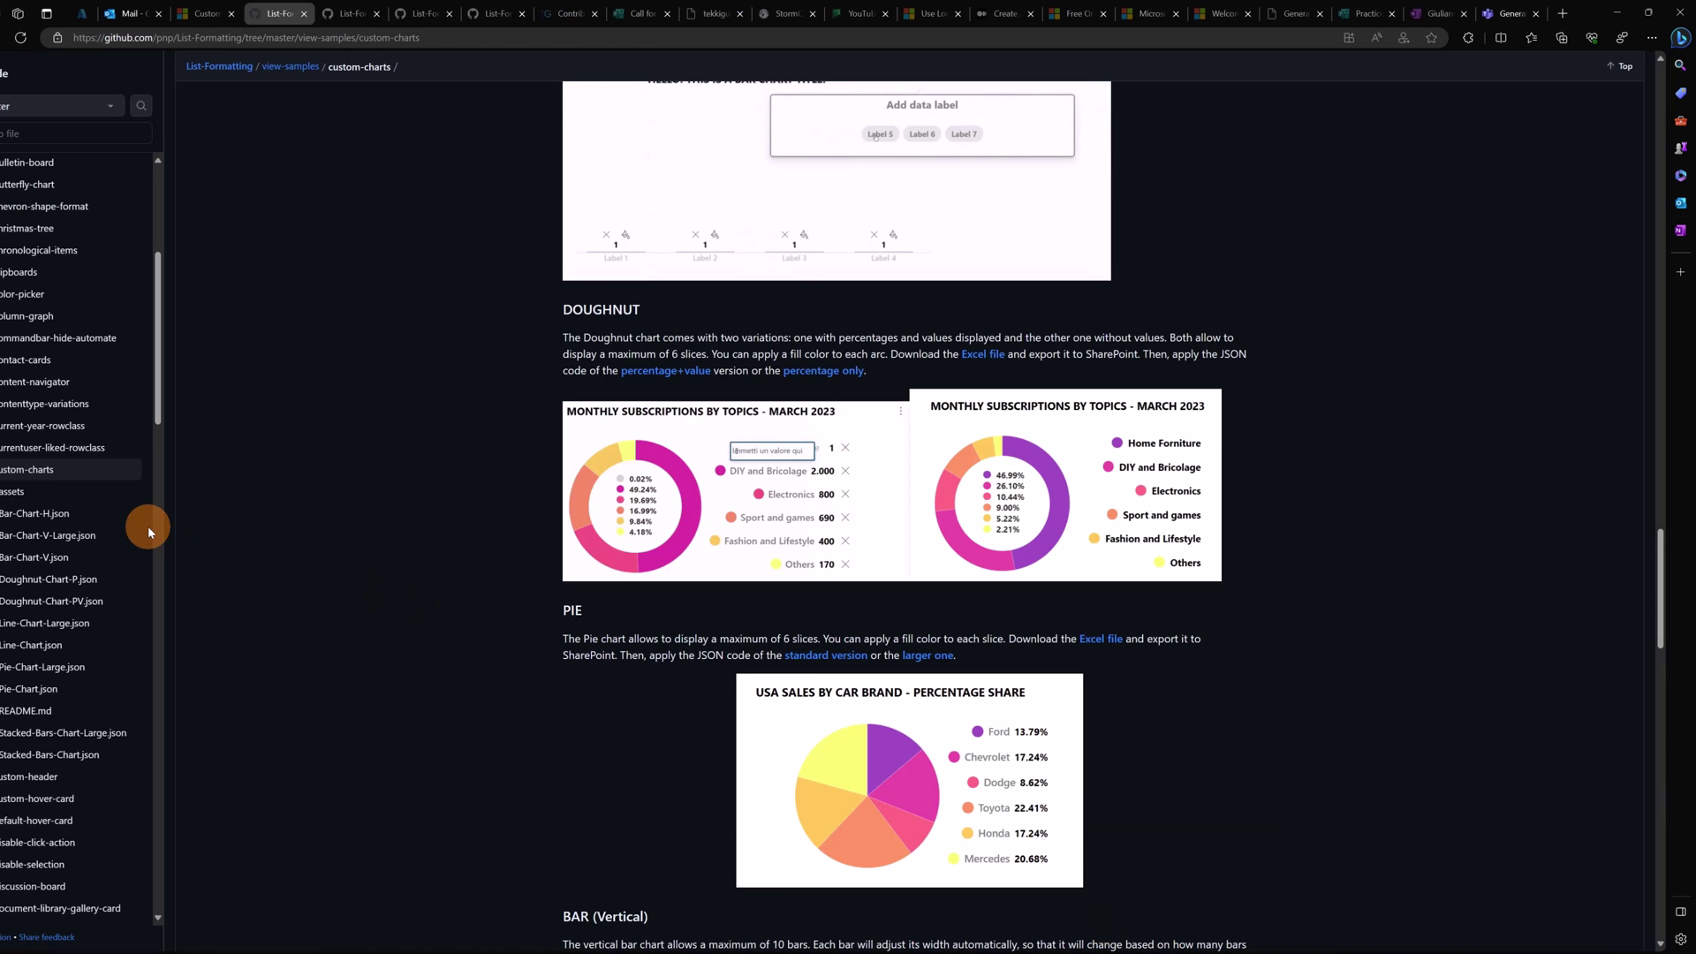
{"action": "scroll", "coordinate": [395, 532], "scroll_direction": "down", "scroll_amount": 10}
{"action": "scroll", "coordinate": [454, 451], "scroll_direction": "down", "scroll_amount": 10}
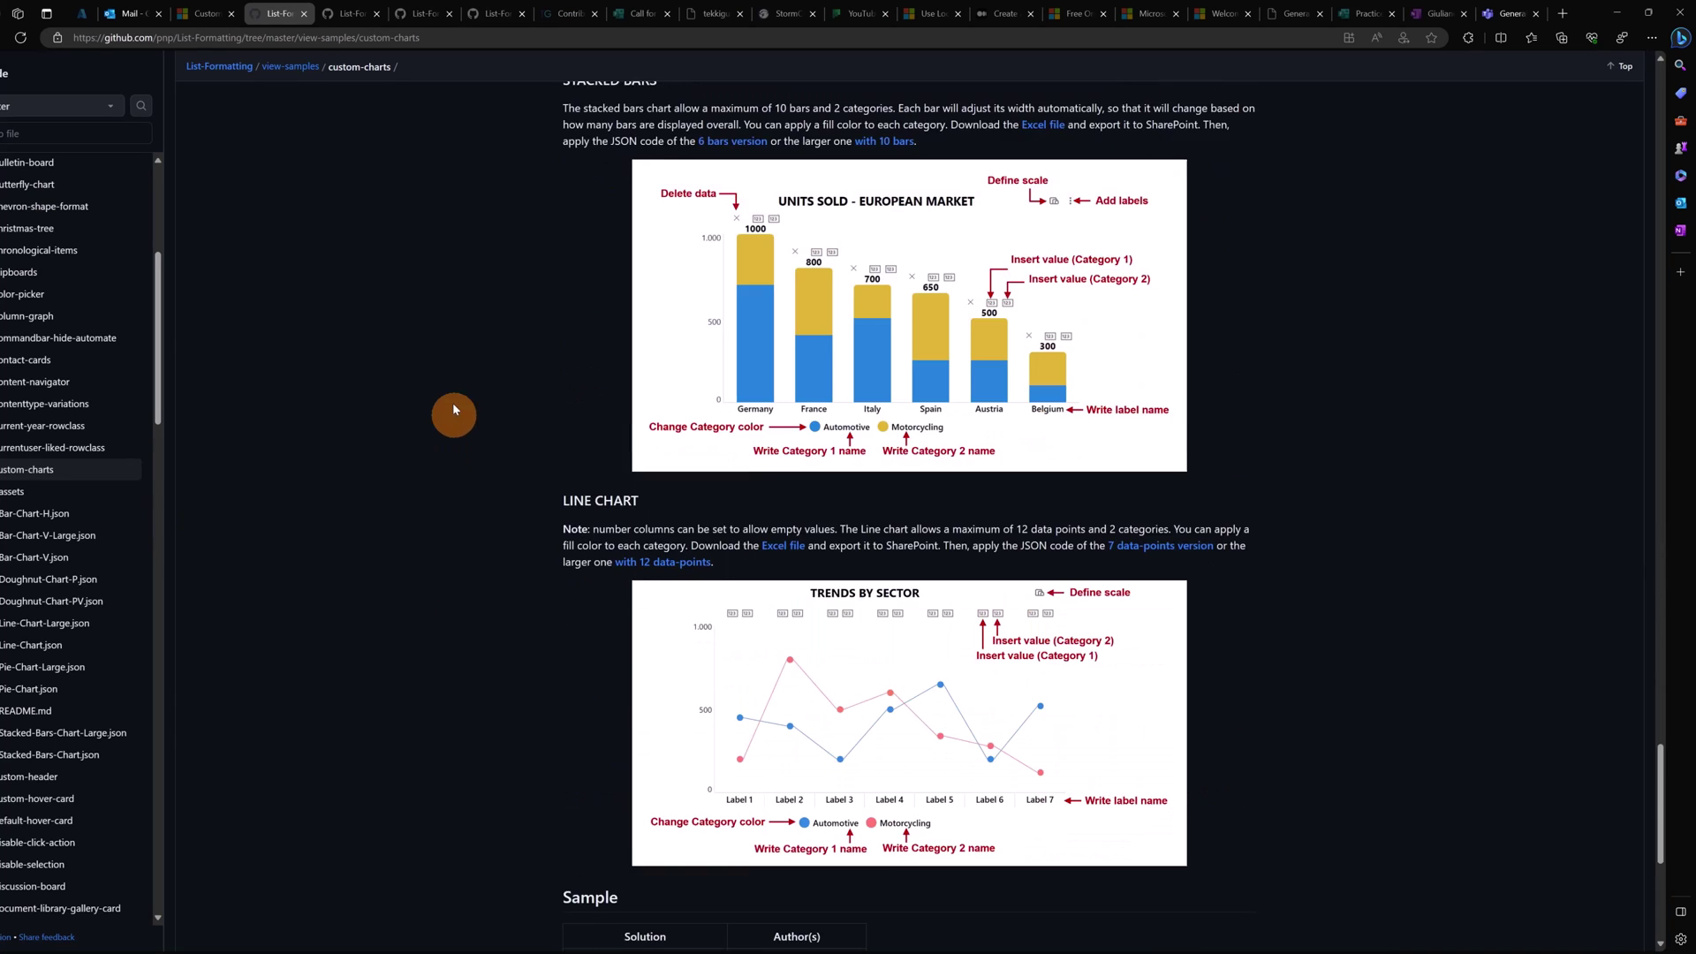
{"action": "scroll", "coordinate": [463, 387], "scroll_direction": "up", "scroll_amount": 15}
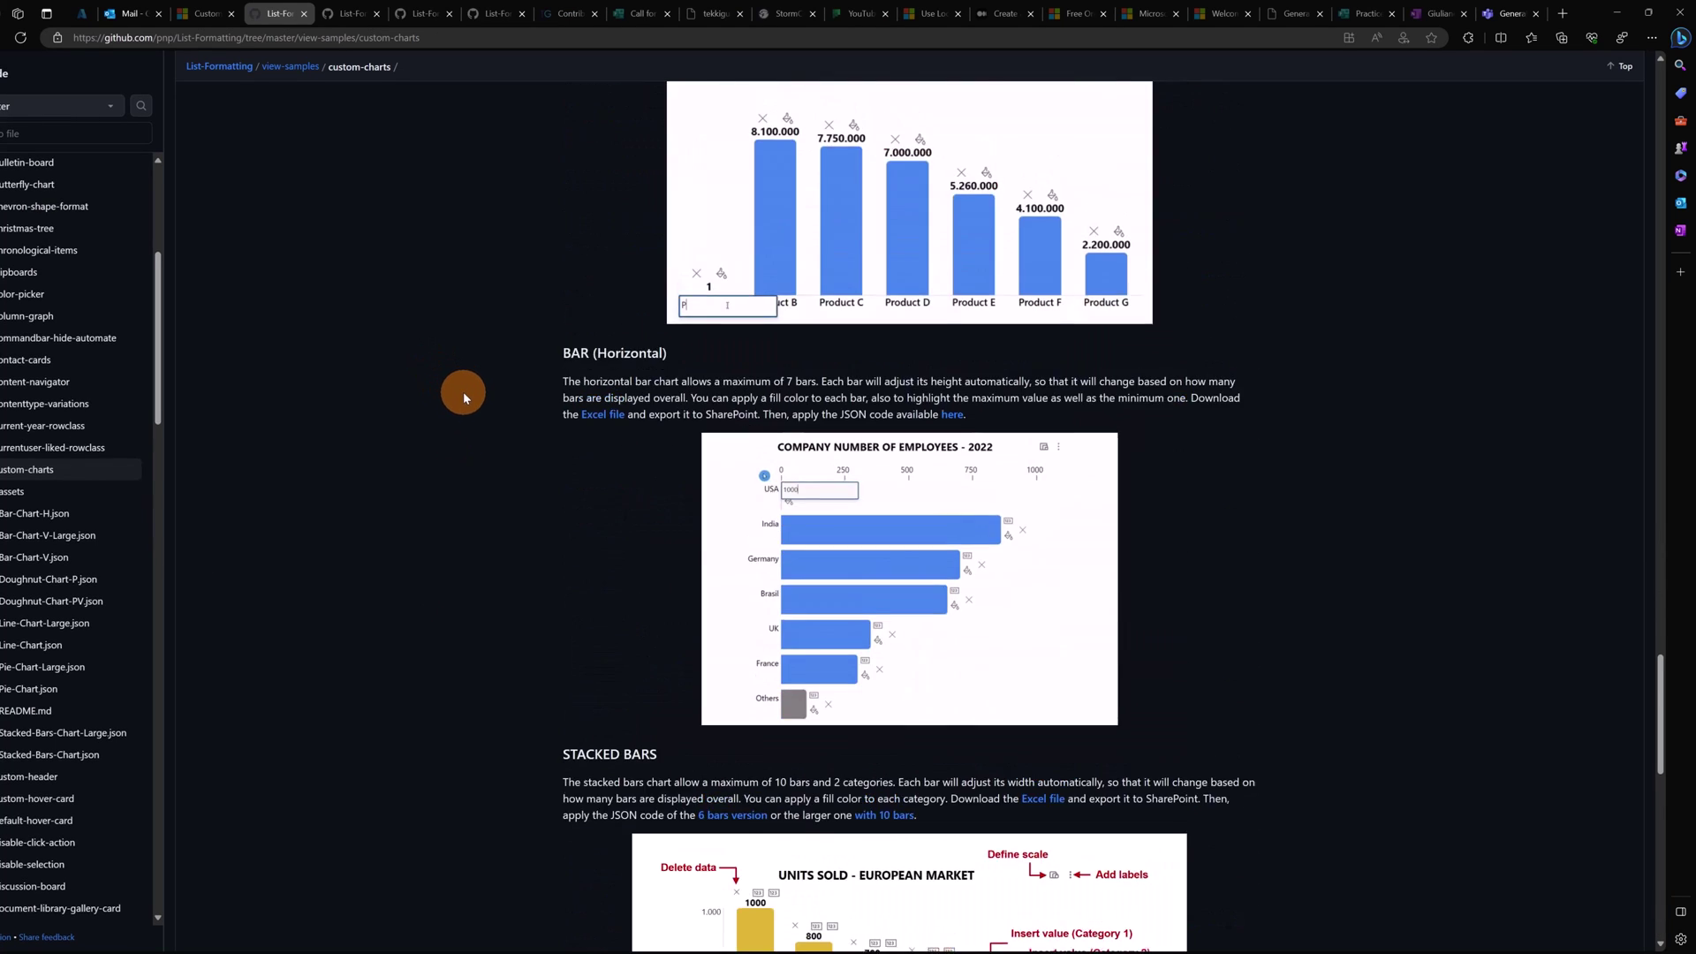
{"action": "scroll", "coordinate": [472, 393], "scroll_direction": "down", "scroll_amount": 6}
{"action": "scroll", "coordinate": [479, 395], "scroll_direction": "down", "scroll_amount": 9}
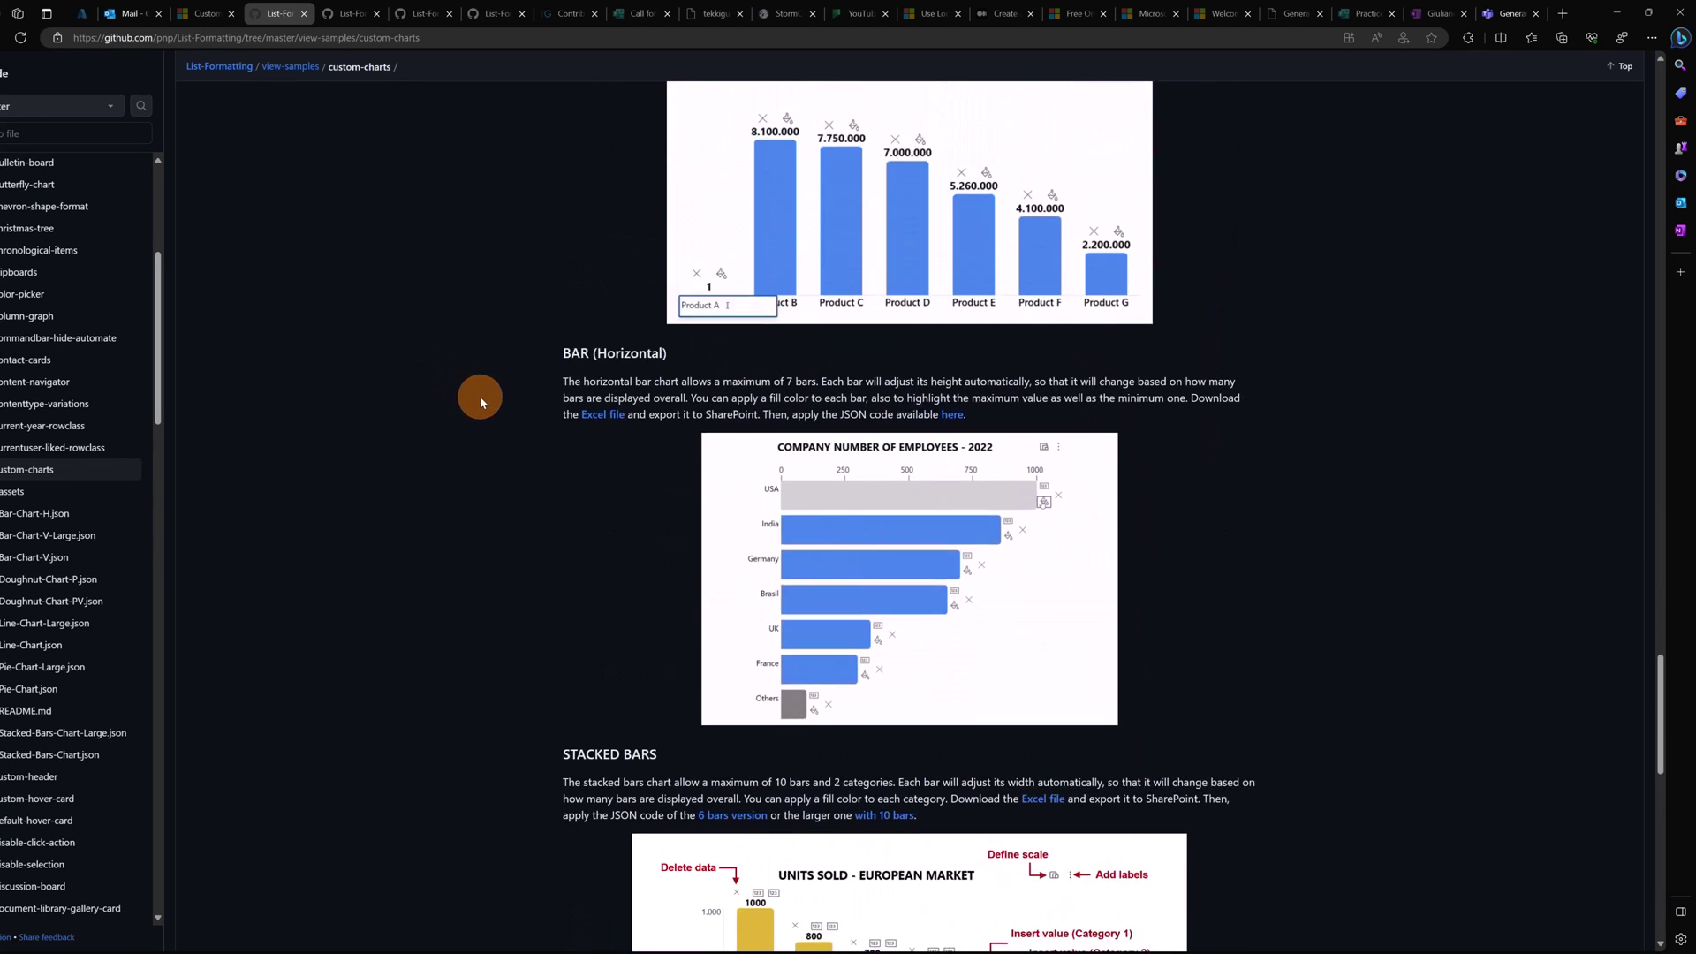
{"action": "scroll", "coordinate": [530, 394], "scroll_direction": "up", "scroll_amount": 2}
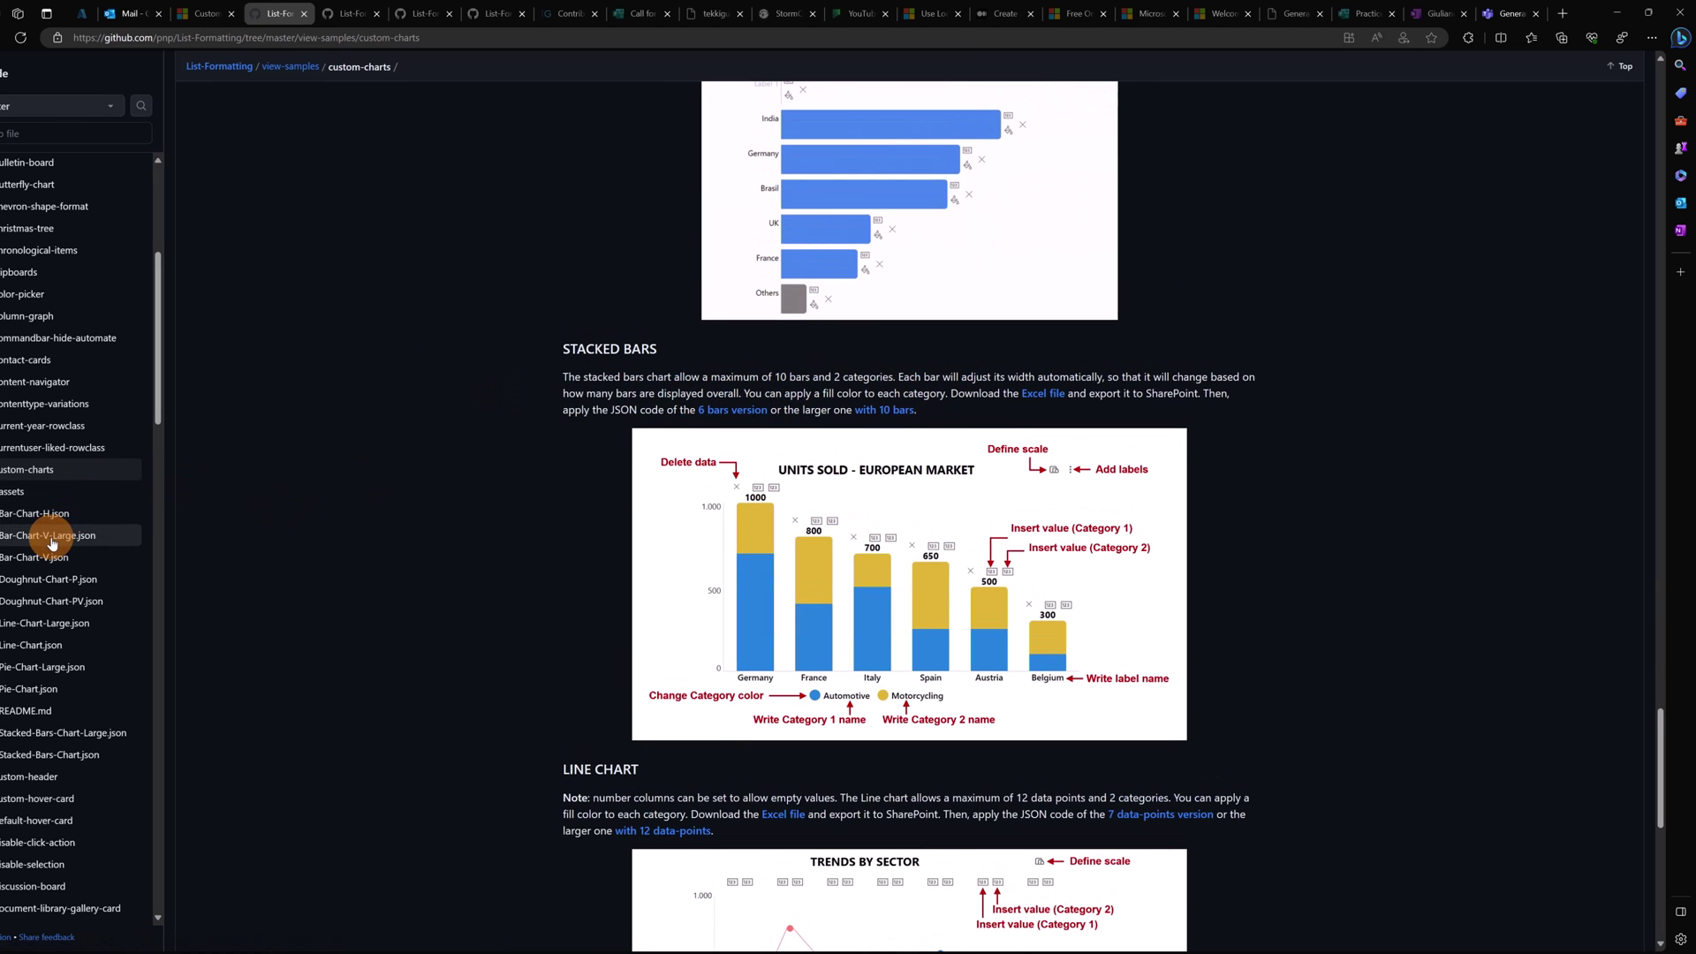
{"action": "left_click", "coordinate": [72, 760]}
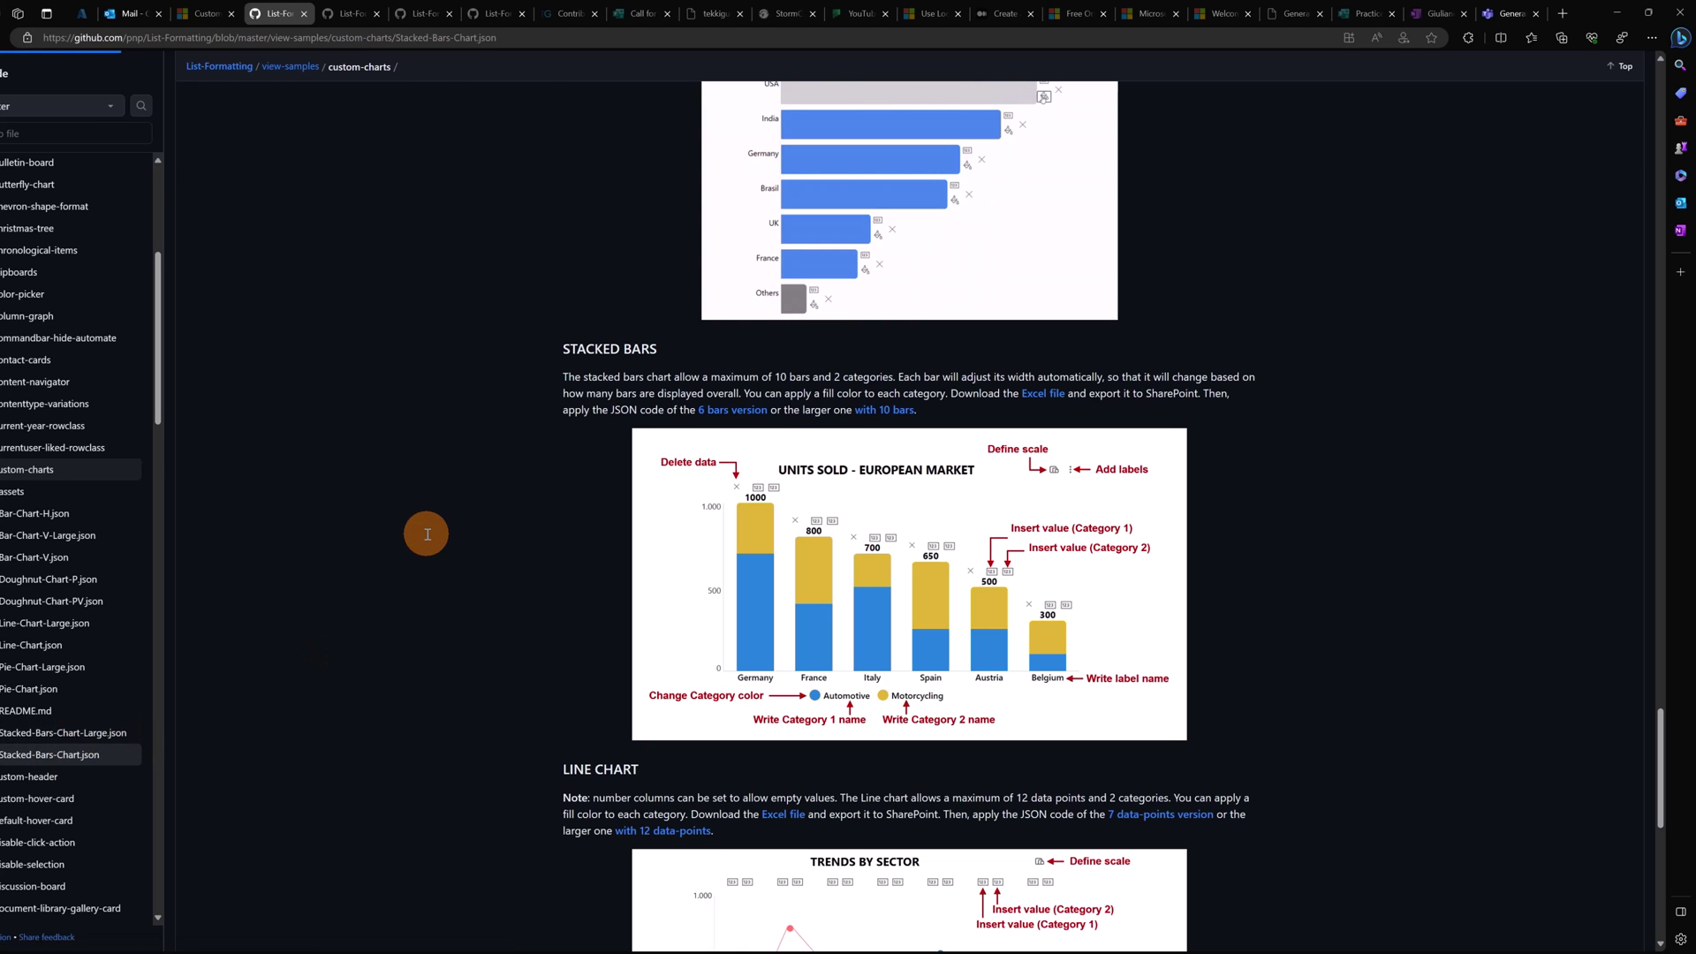
Step: Copy the entire code of Stacked-Bars-Chart.json
{"action": "left_click", "coordinate": [529, 391]}
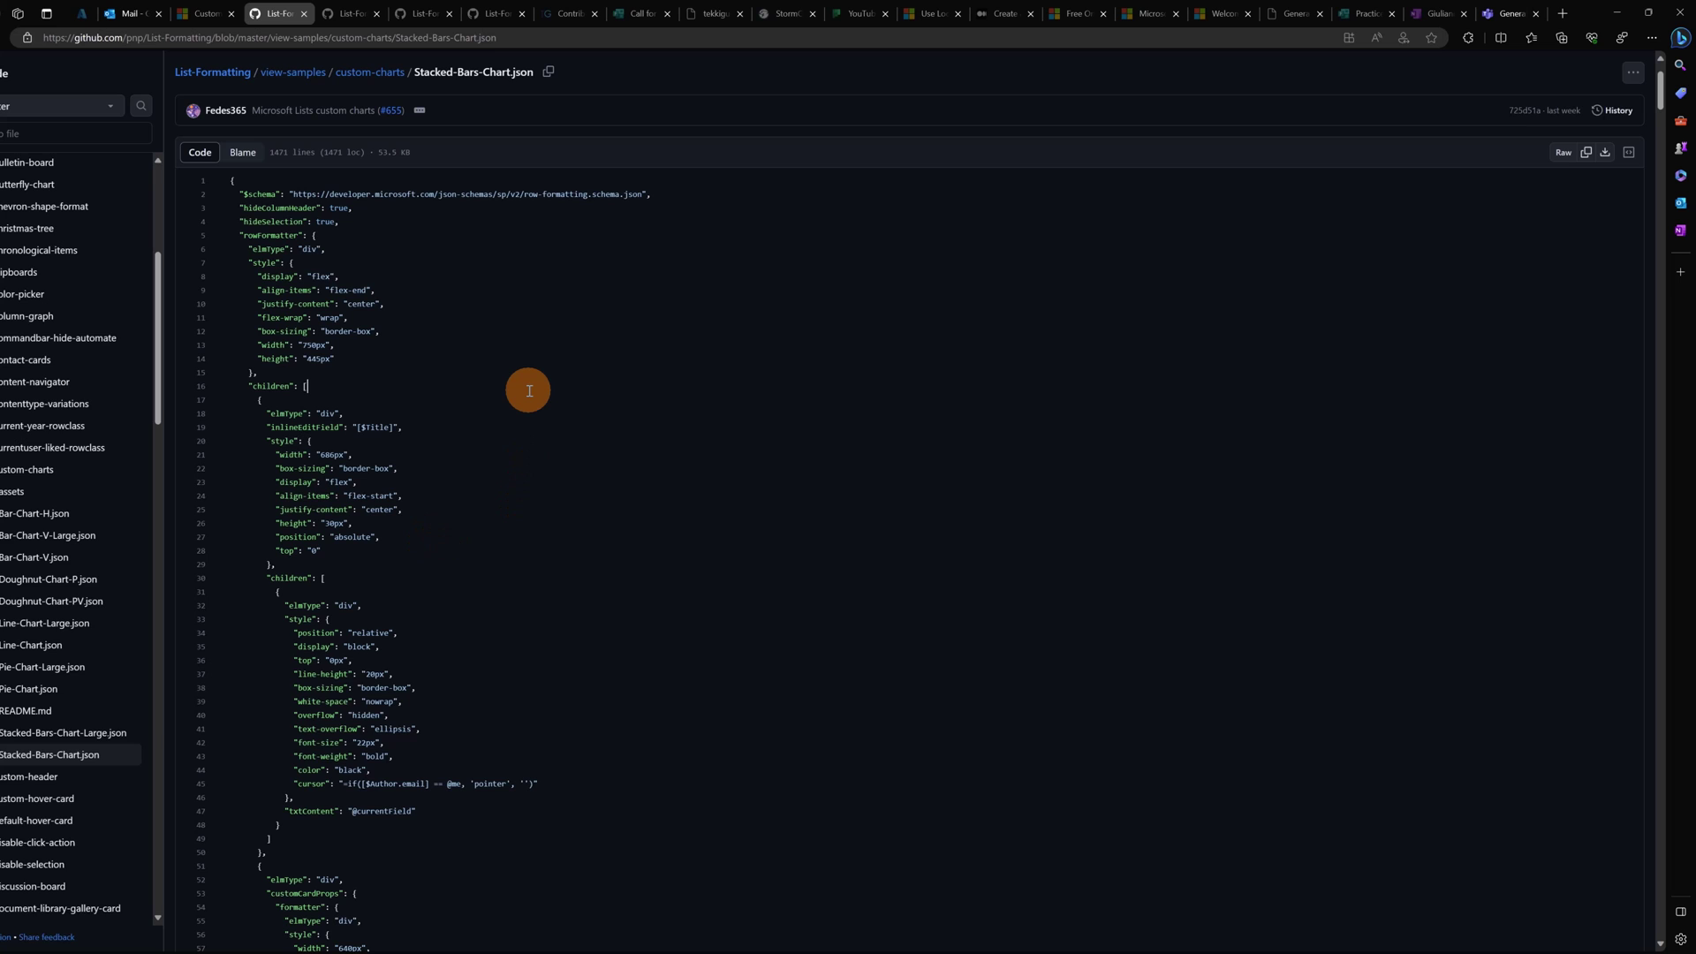
{"action": "key", "text": "ctrl+a"}
{"action": "scroll", "coordinate": [528, 391], "scroll_direction": "up", "scroll_amount": 2}
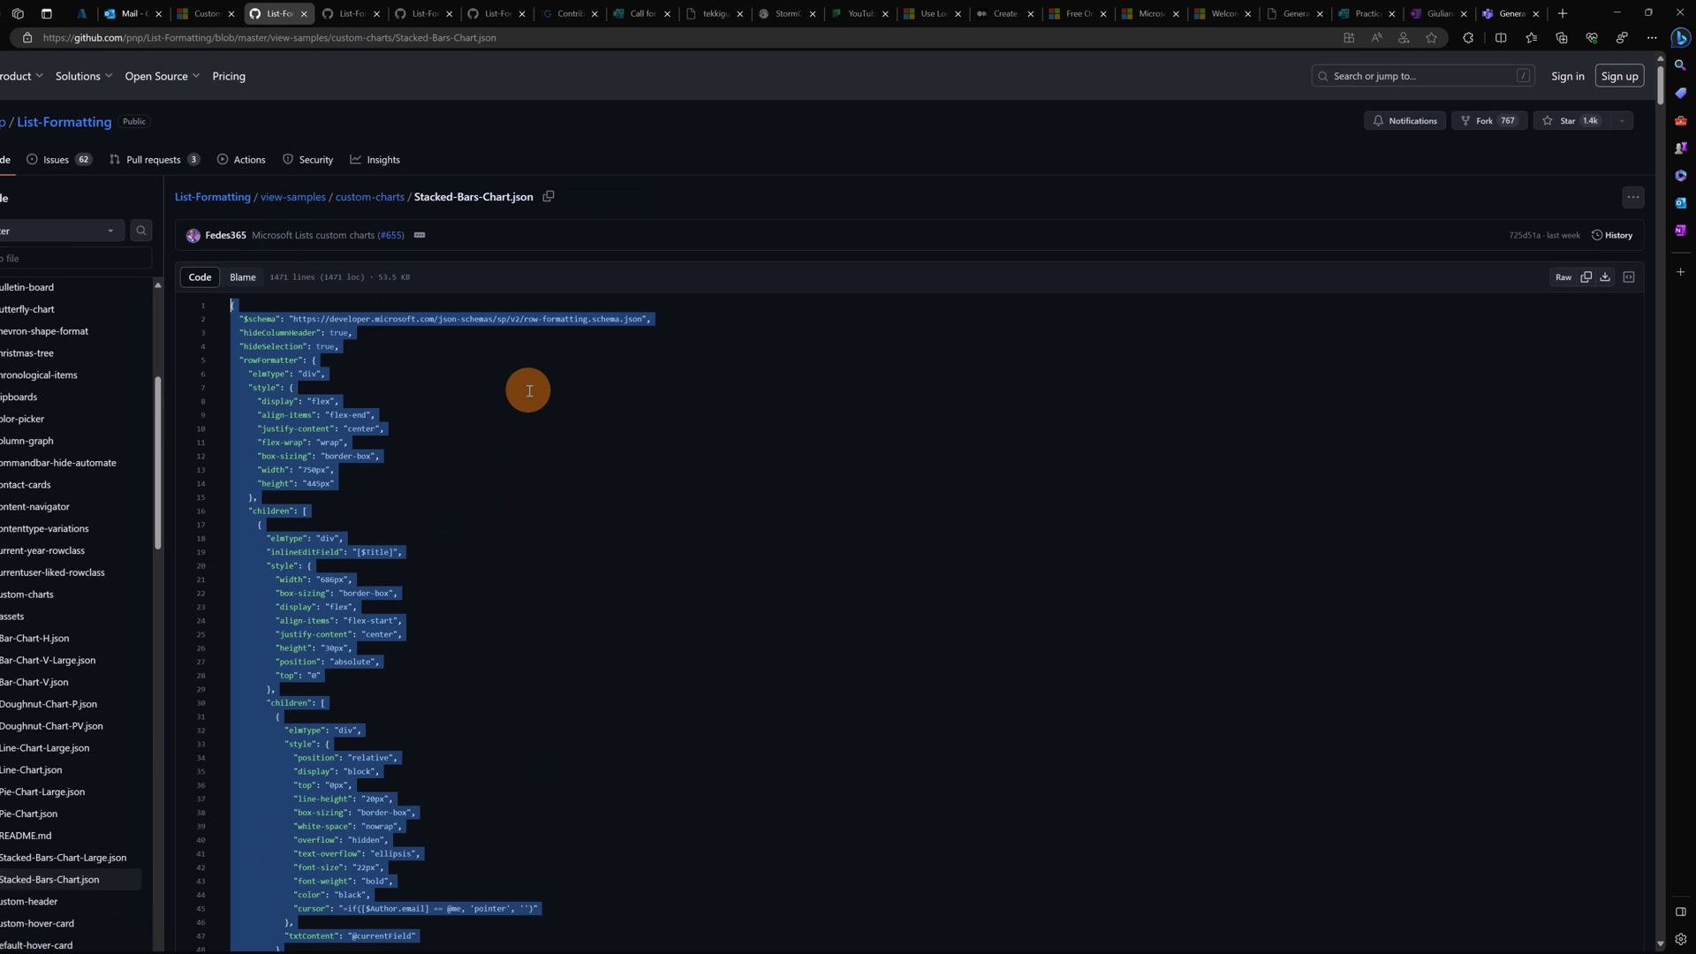
{"action": "scroll", "coordinate": [528, 390], "scroll_direction": "down", "scroll_amount": 10}
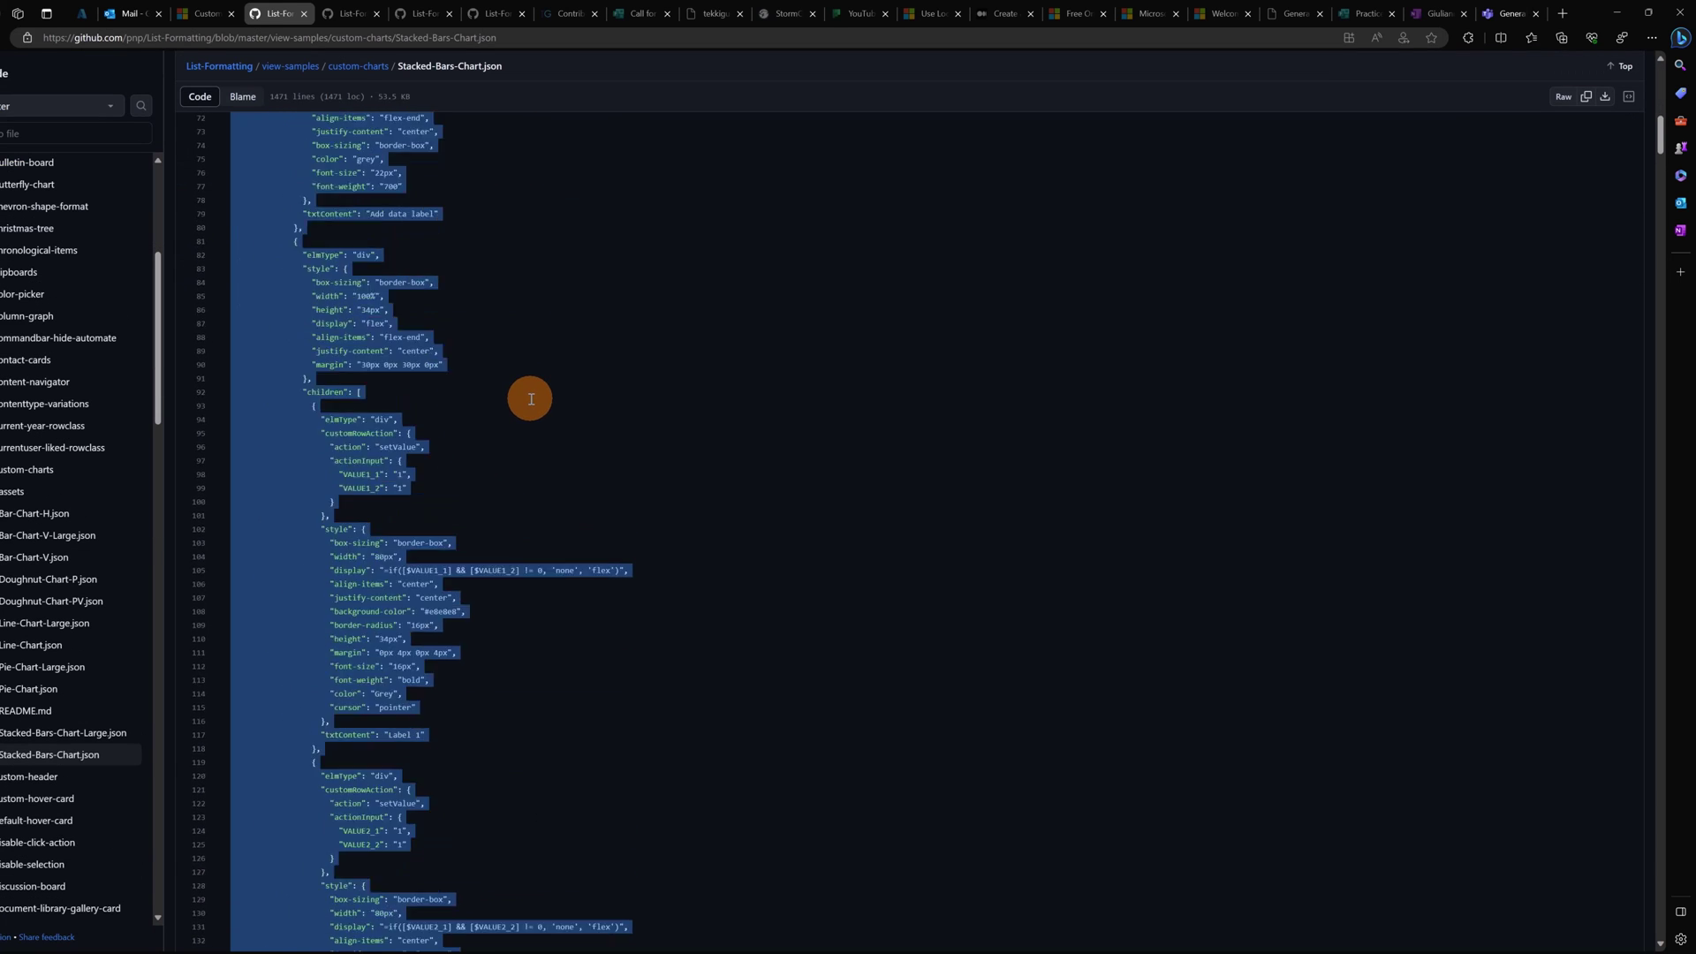
{"action": "scroll", "coordinate": [522, 371], "scroll_direction": "up", "scroll_amount": 6}
Step: Switch back to the Stacked Bars view formatting and replace its JSON with the copied Stacked-Bars-Chart.json code
{"action": "key", "text": "alt+Tab"}
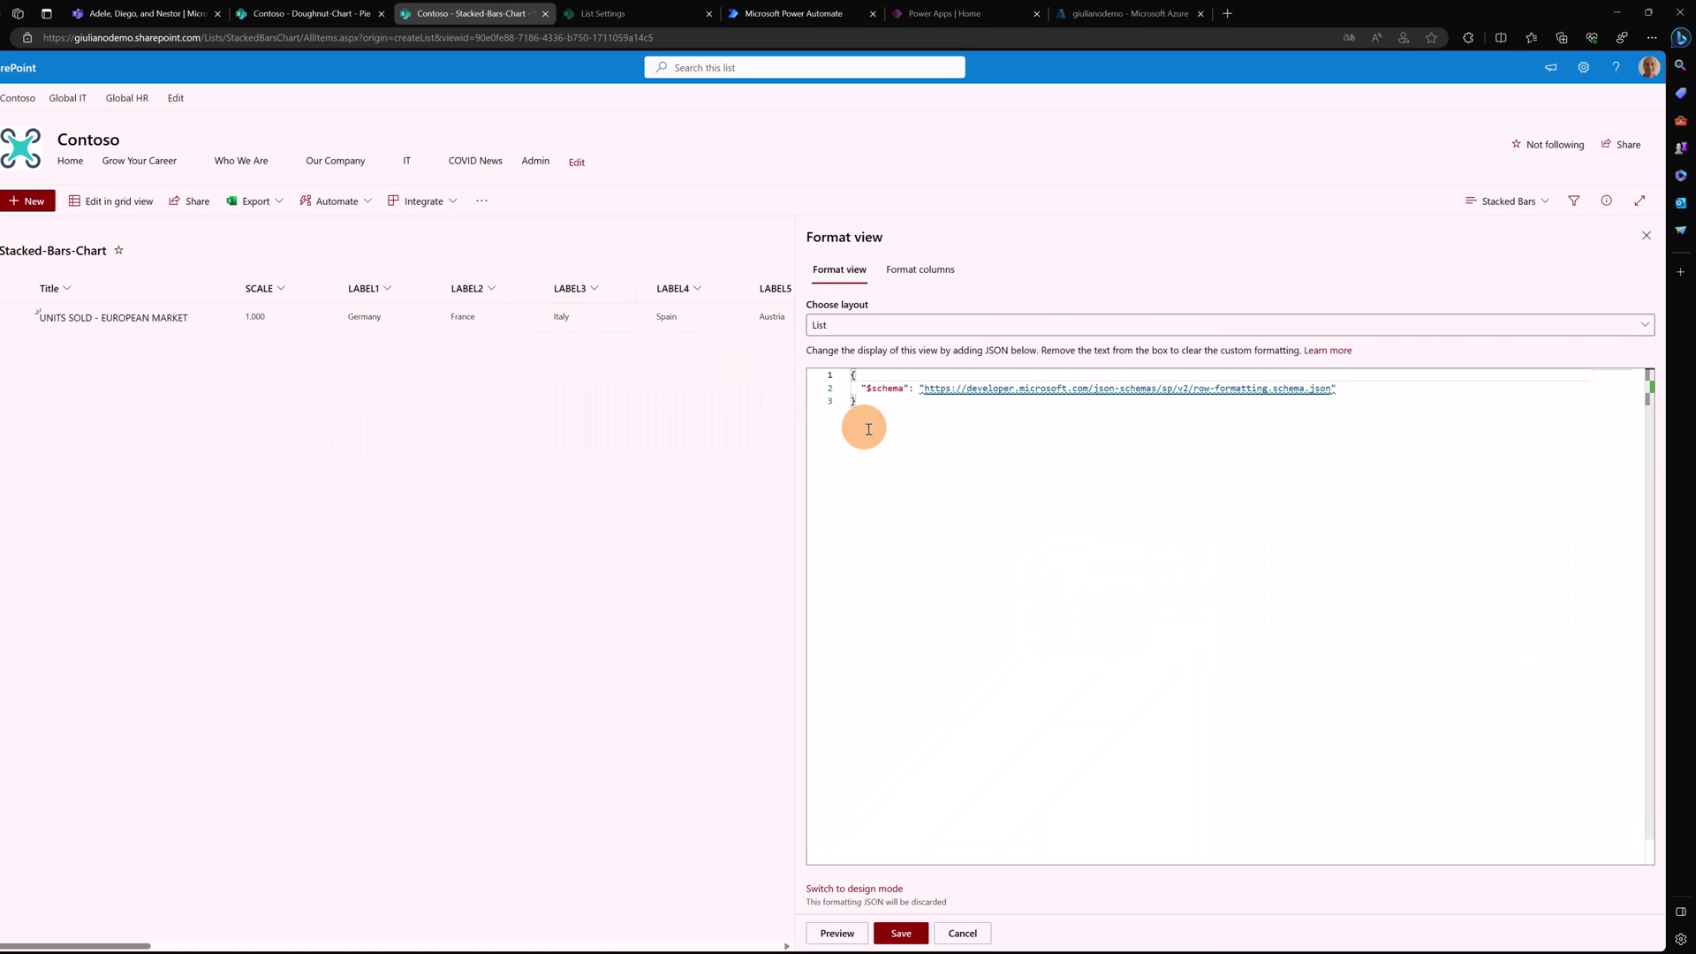
{"action": "left_click", "coordinate": [936, 453]}
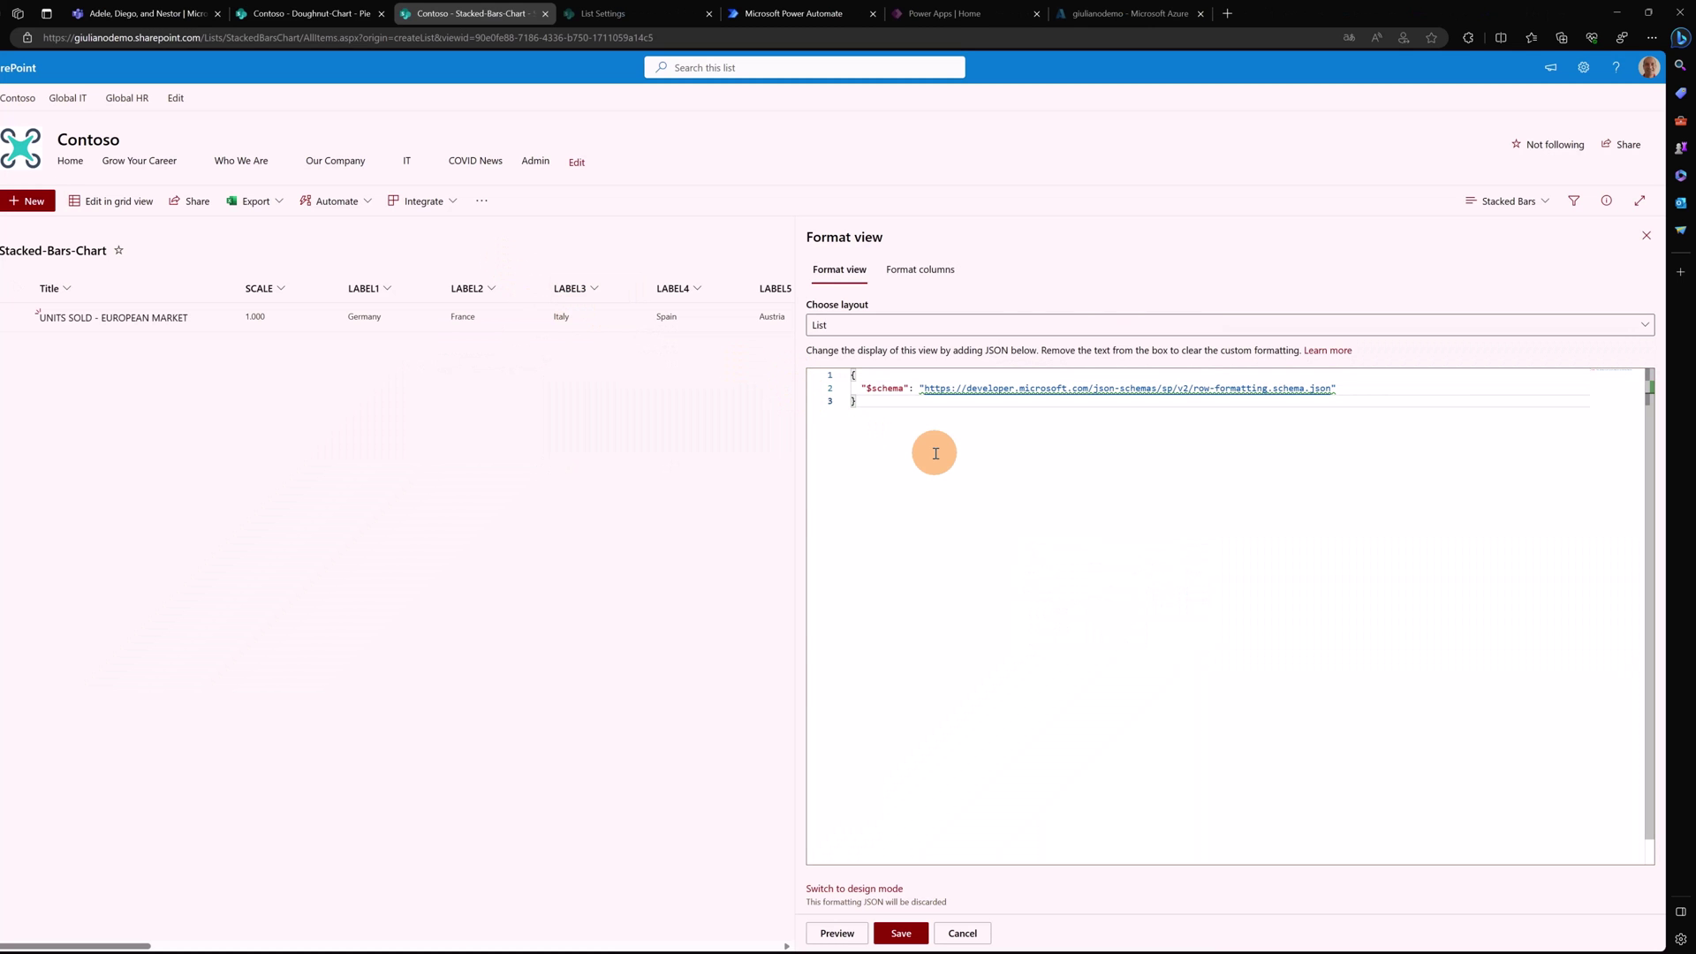
{"action": "key", "text": "ctrl+a"}
{"action": "key", "text": "ctrl+v"}
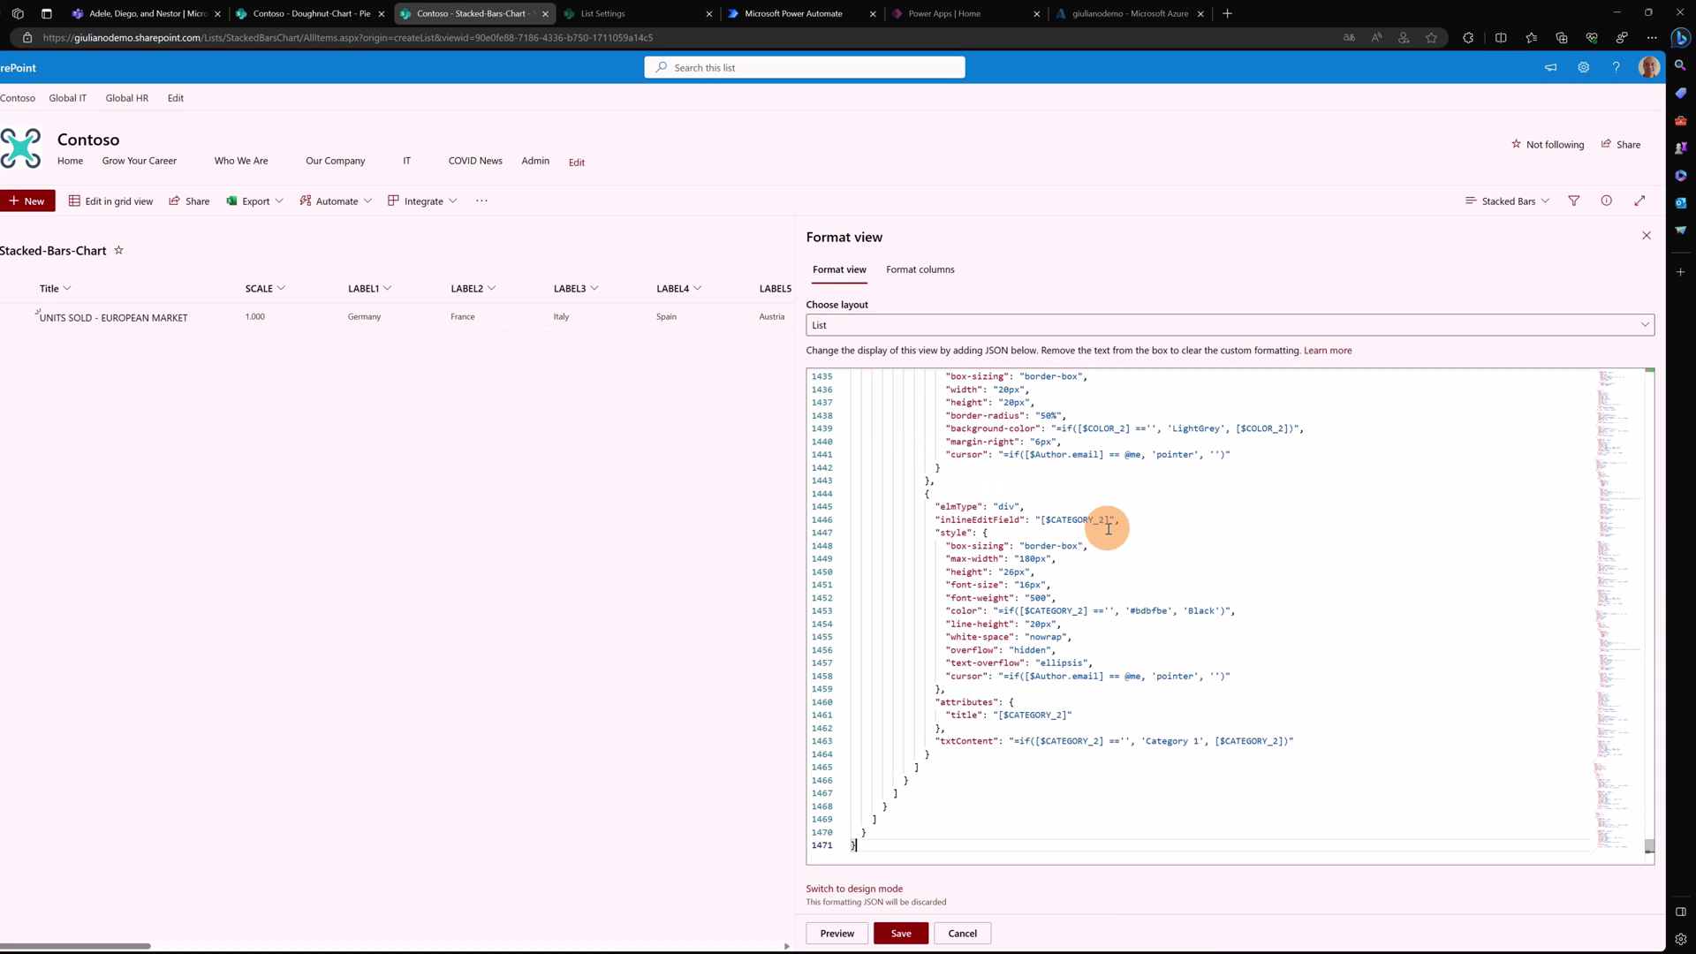
Step: Examine which column names the pasted JSON references, such as COLOR_2 in the background color and VALUE1_1 in the display condition
{"action": "scroll", "coordinate": [1122, 540], "scroll_direction": "up", "scroll_amount": 1}
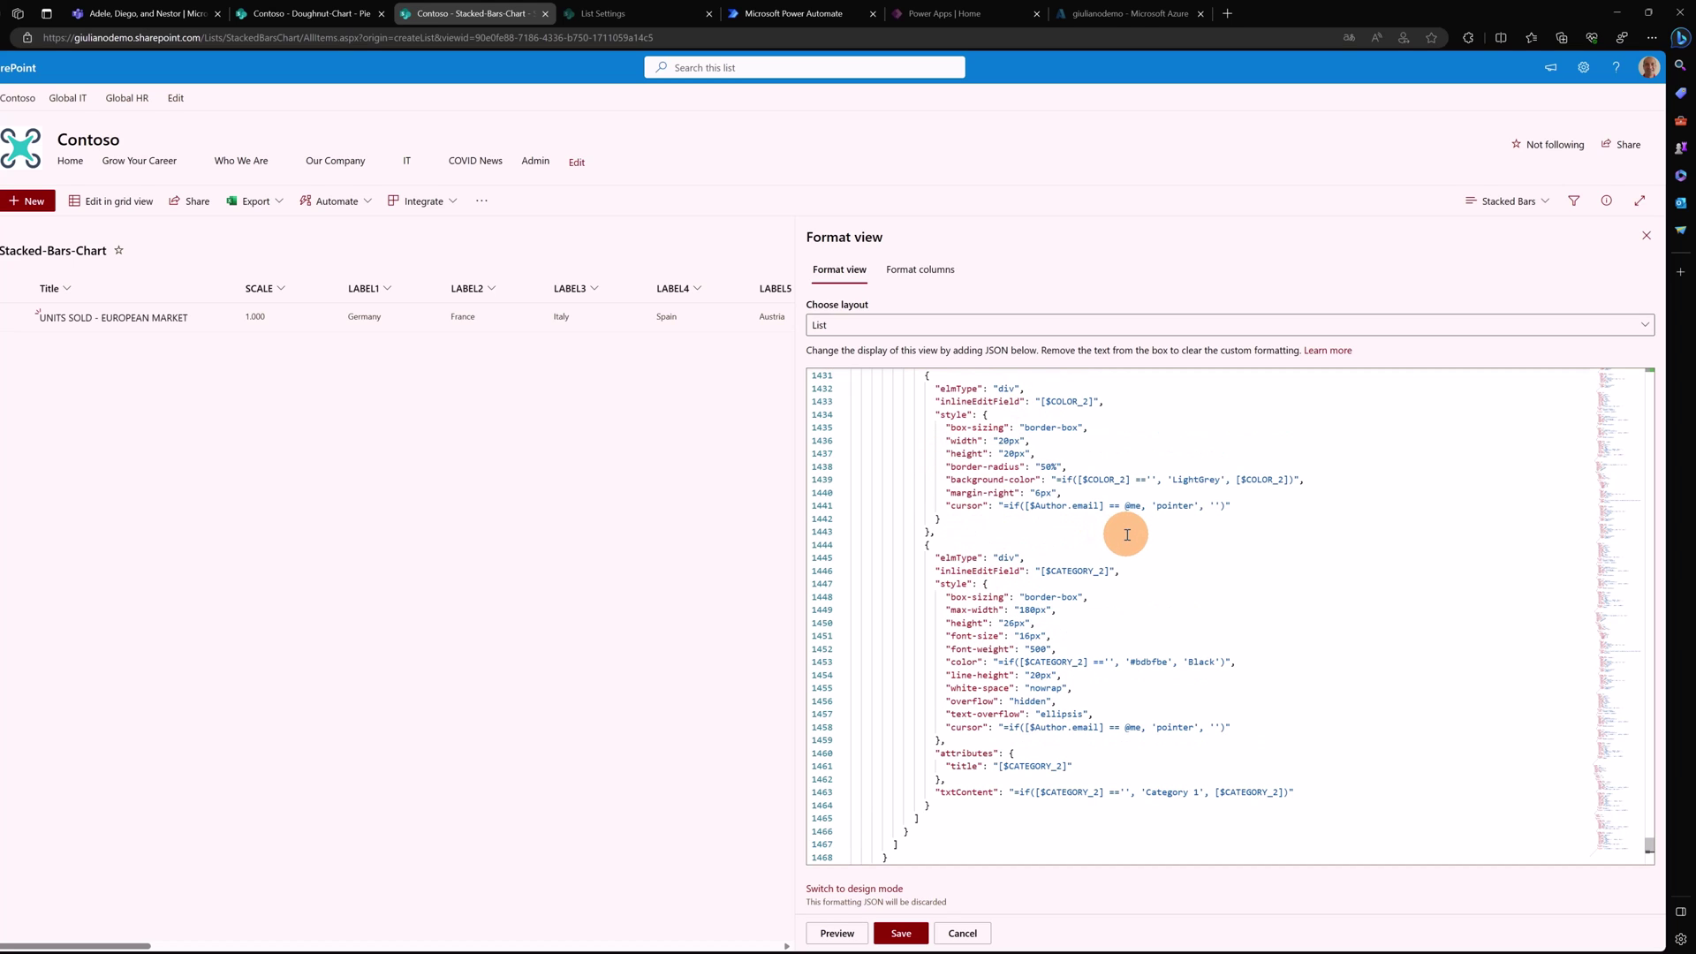
{"action": "left_click", "coordinate": [1093, 480]}
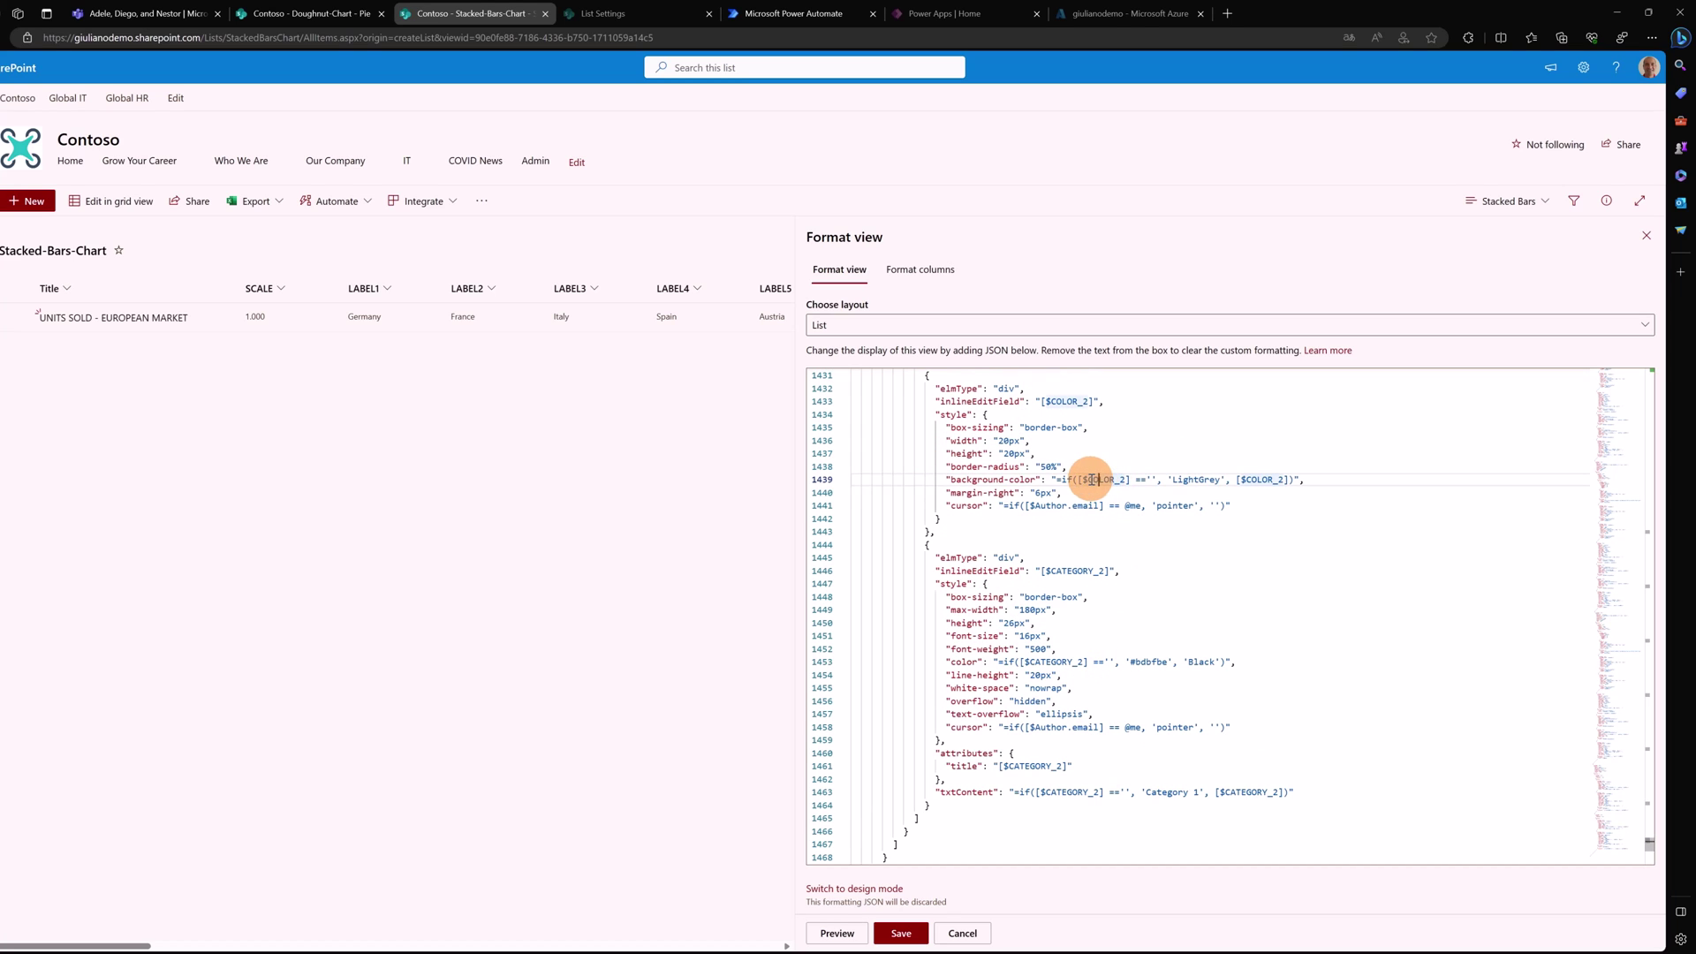
{"action": "left_click_drag", "start_coordinate": [1091, 480], "coordinate": [1125, 480]}
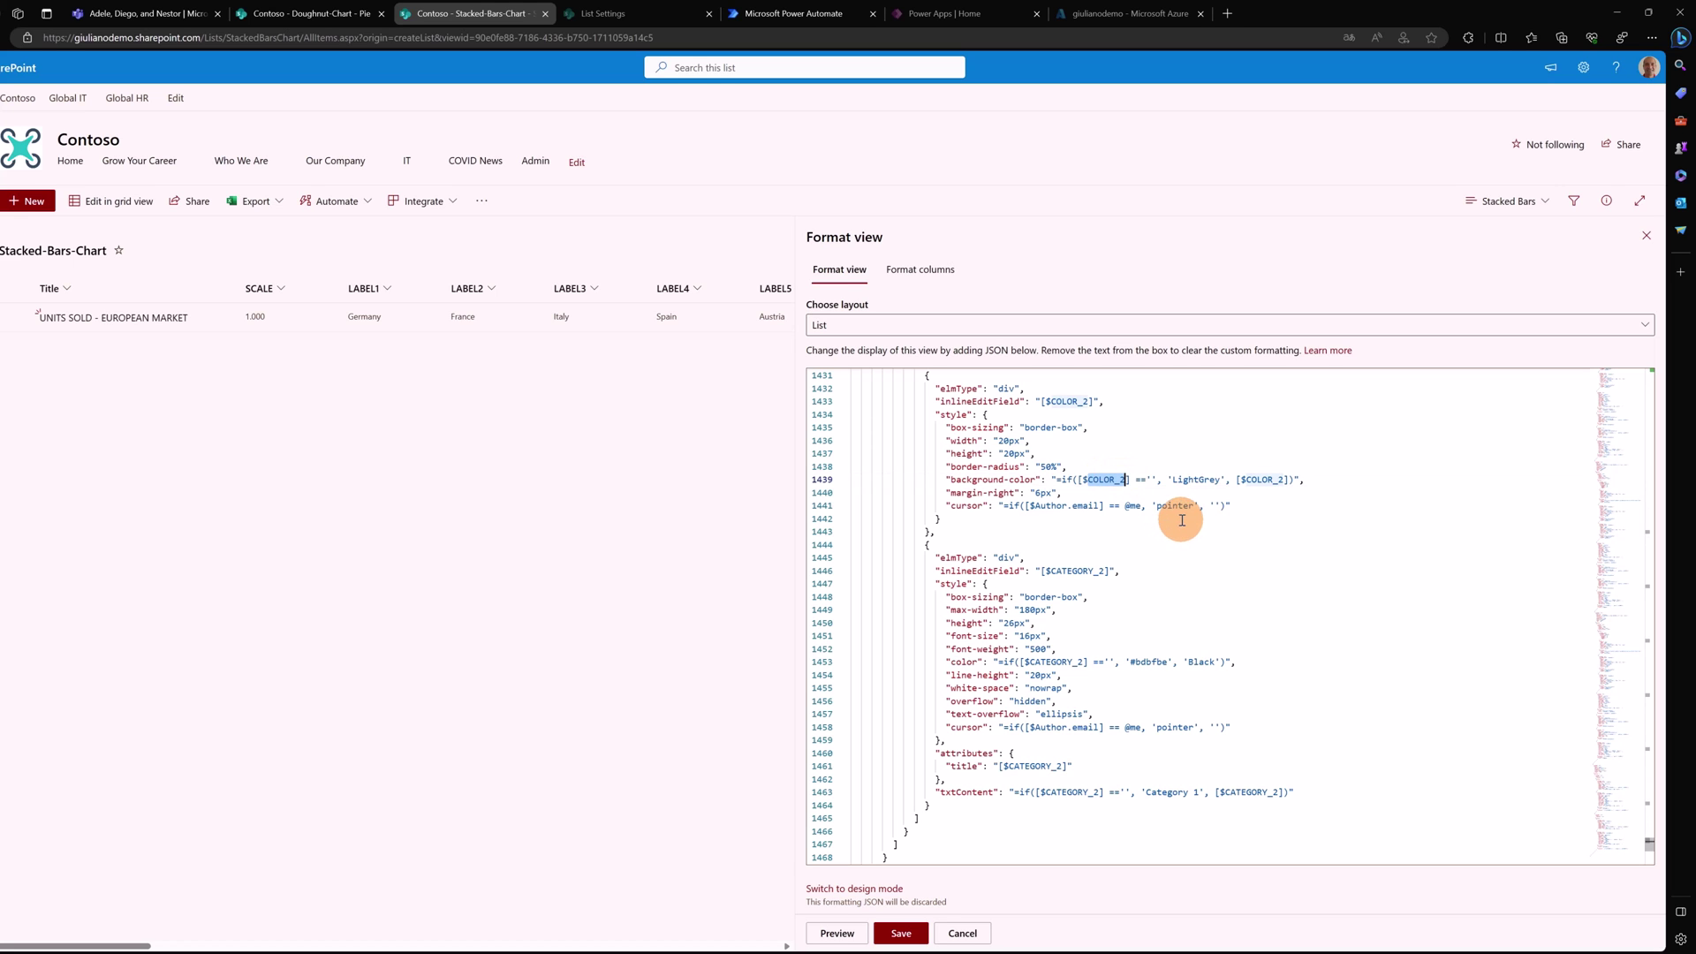
{"action": "scroll", "coordinate": [1184, 513], "scroll_direction": "up", "scroll_amount": 8}
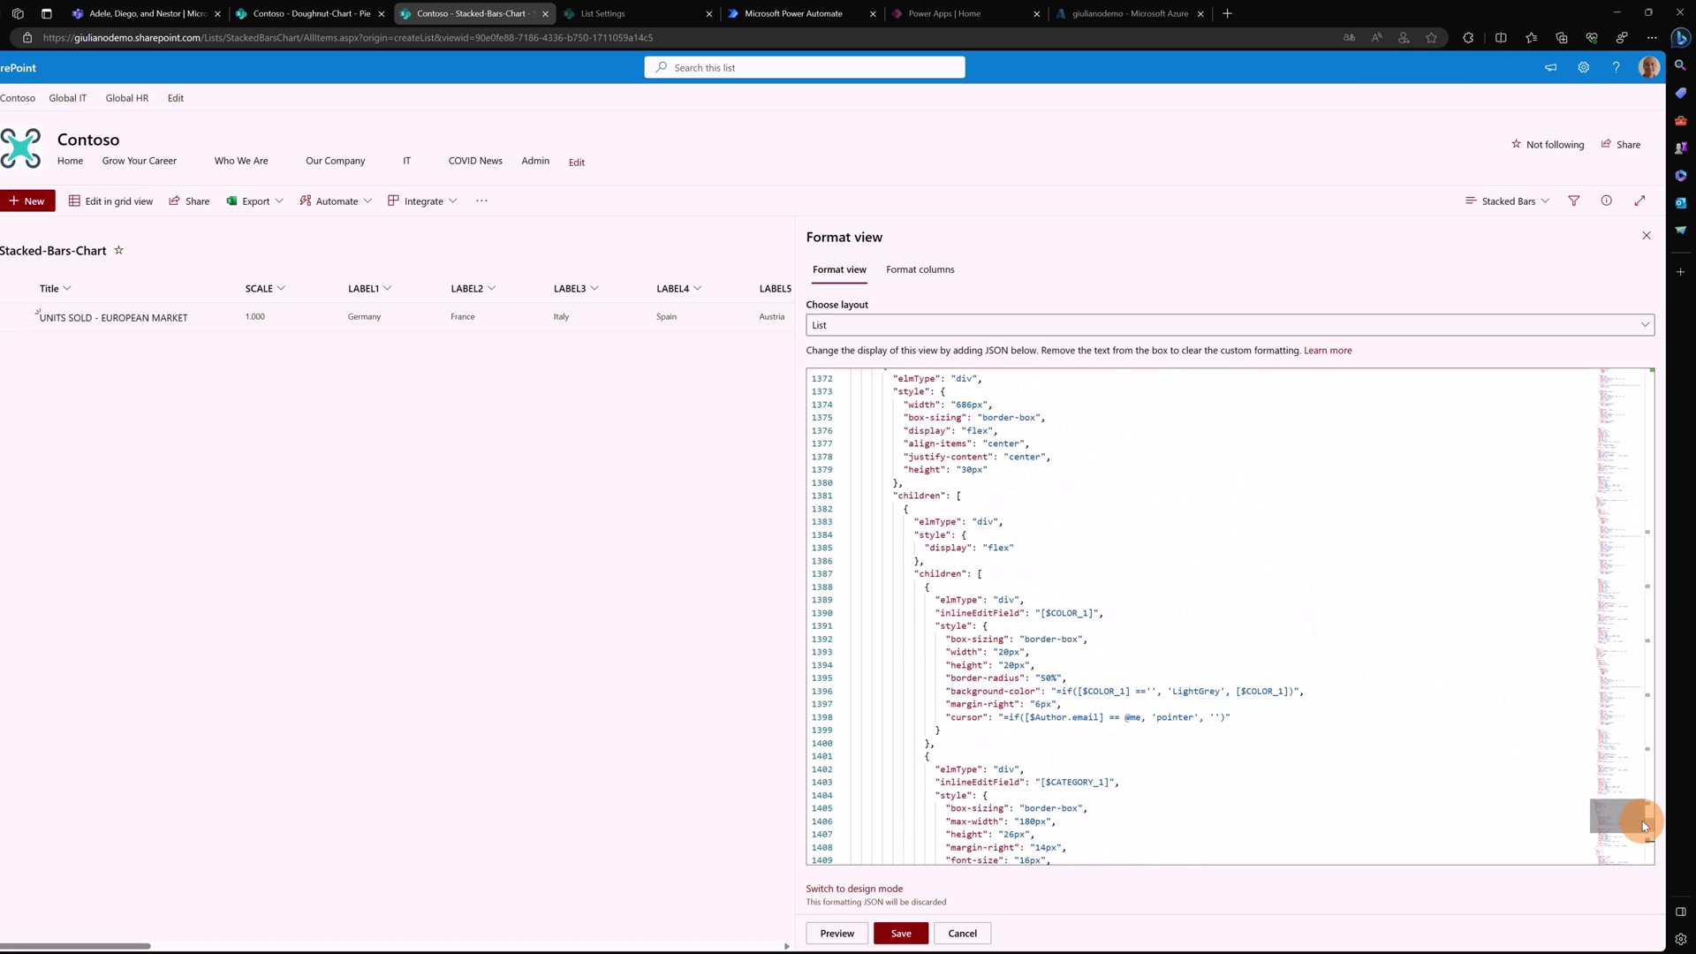
{"action": "left_click_drag", "start_coordinate": [1650, 825], "coordinate": [1661, 405]}
{"action": "scroll", "coordinate": [1093, 586], "scroll_direction": "down", "scroll_amount": 1}
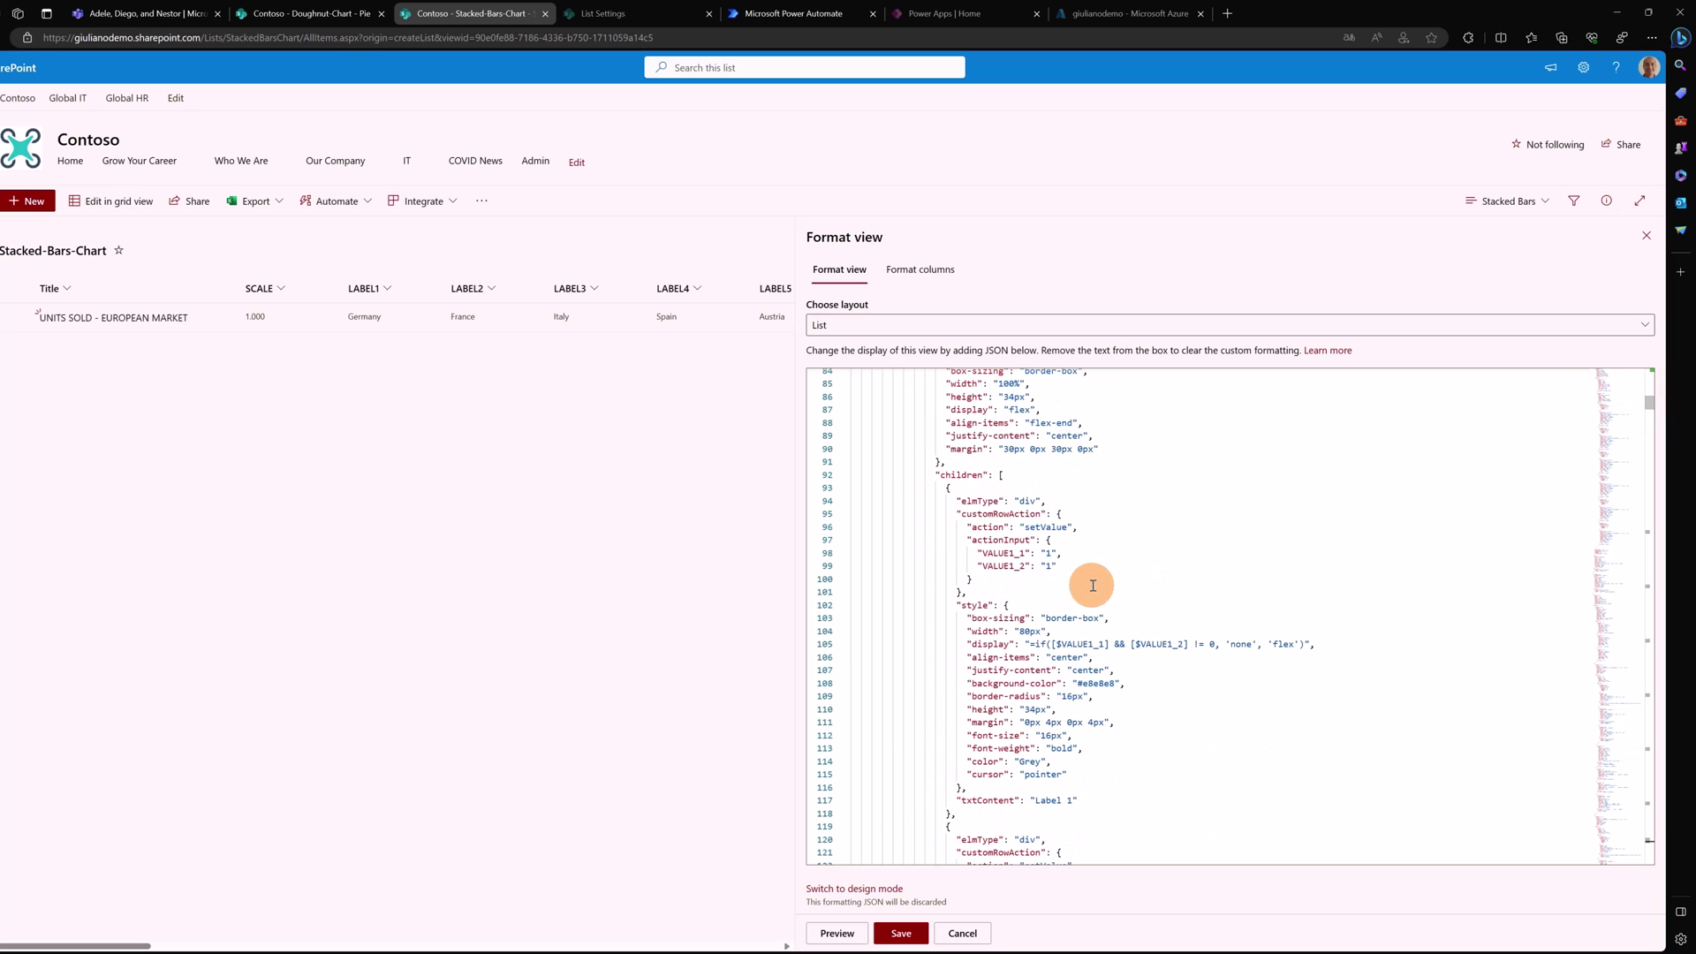
{"action": "scroll", "coordinate": [1091, 588], "scroll_direction": "down", "scroll_amount": 1}
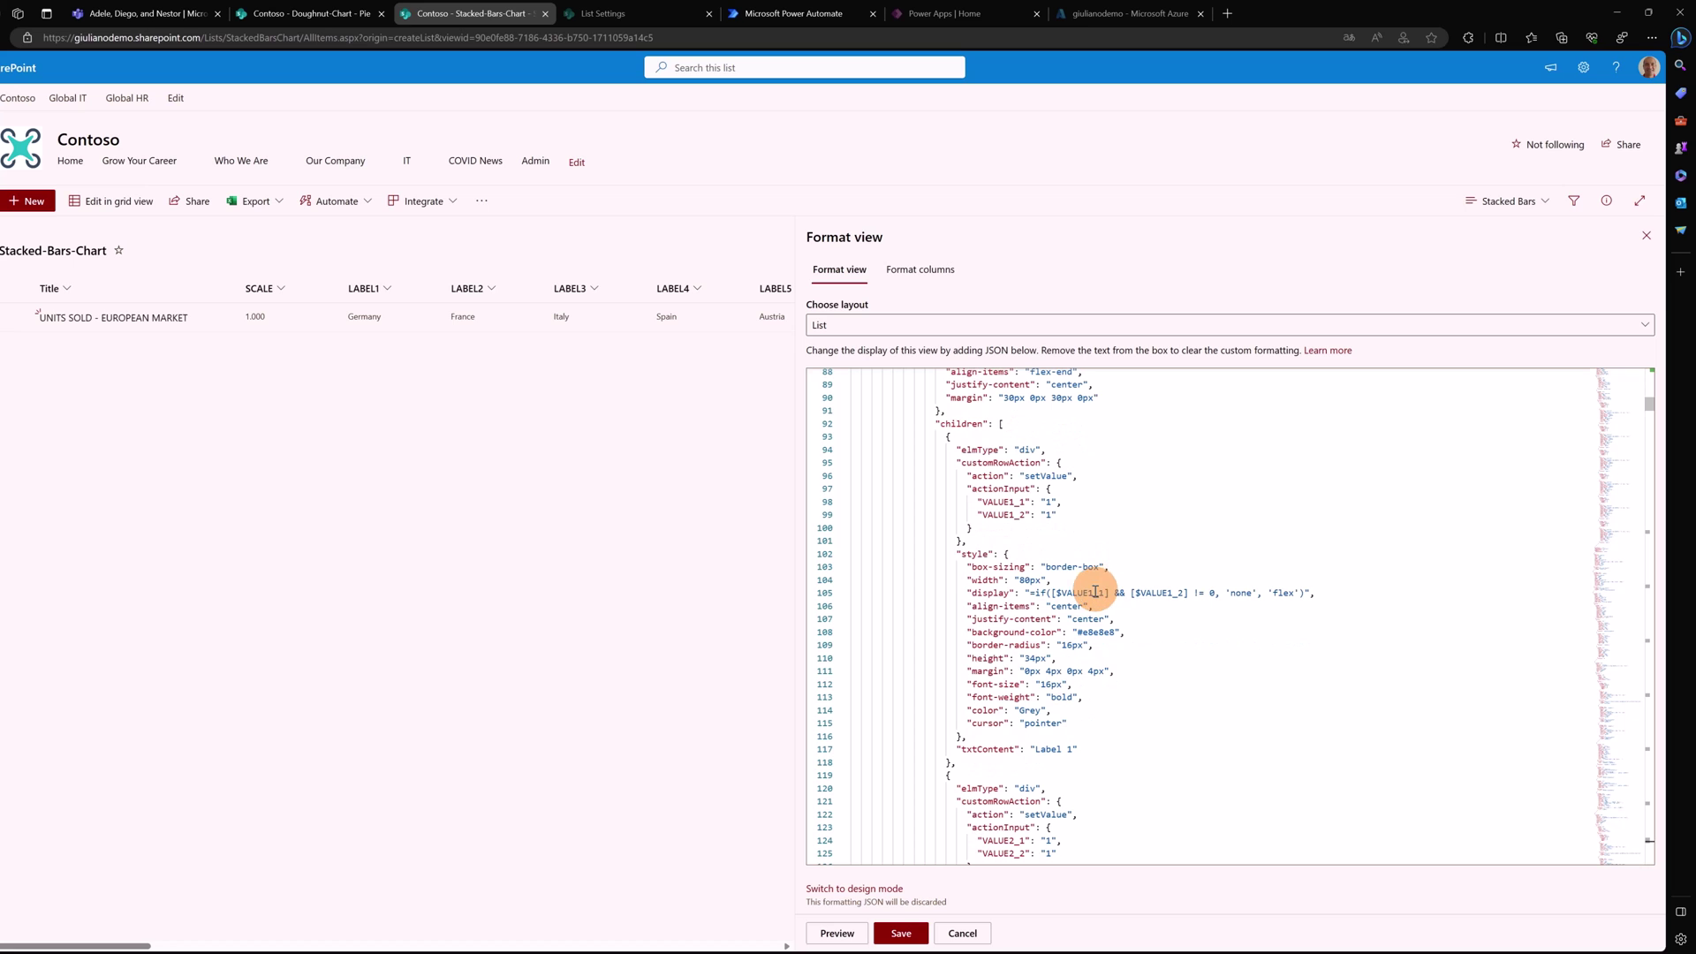
{"action": "left_click", "coordinate": [1078, 593]}
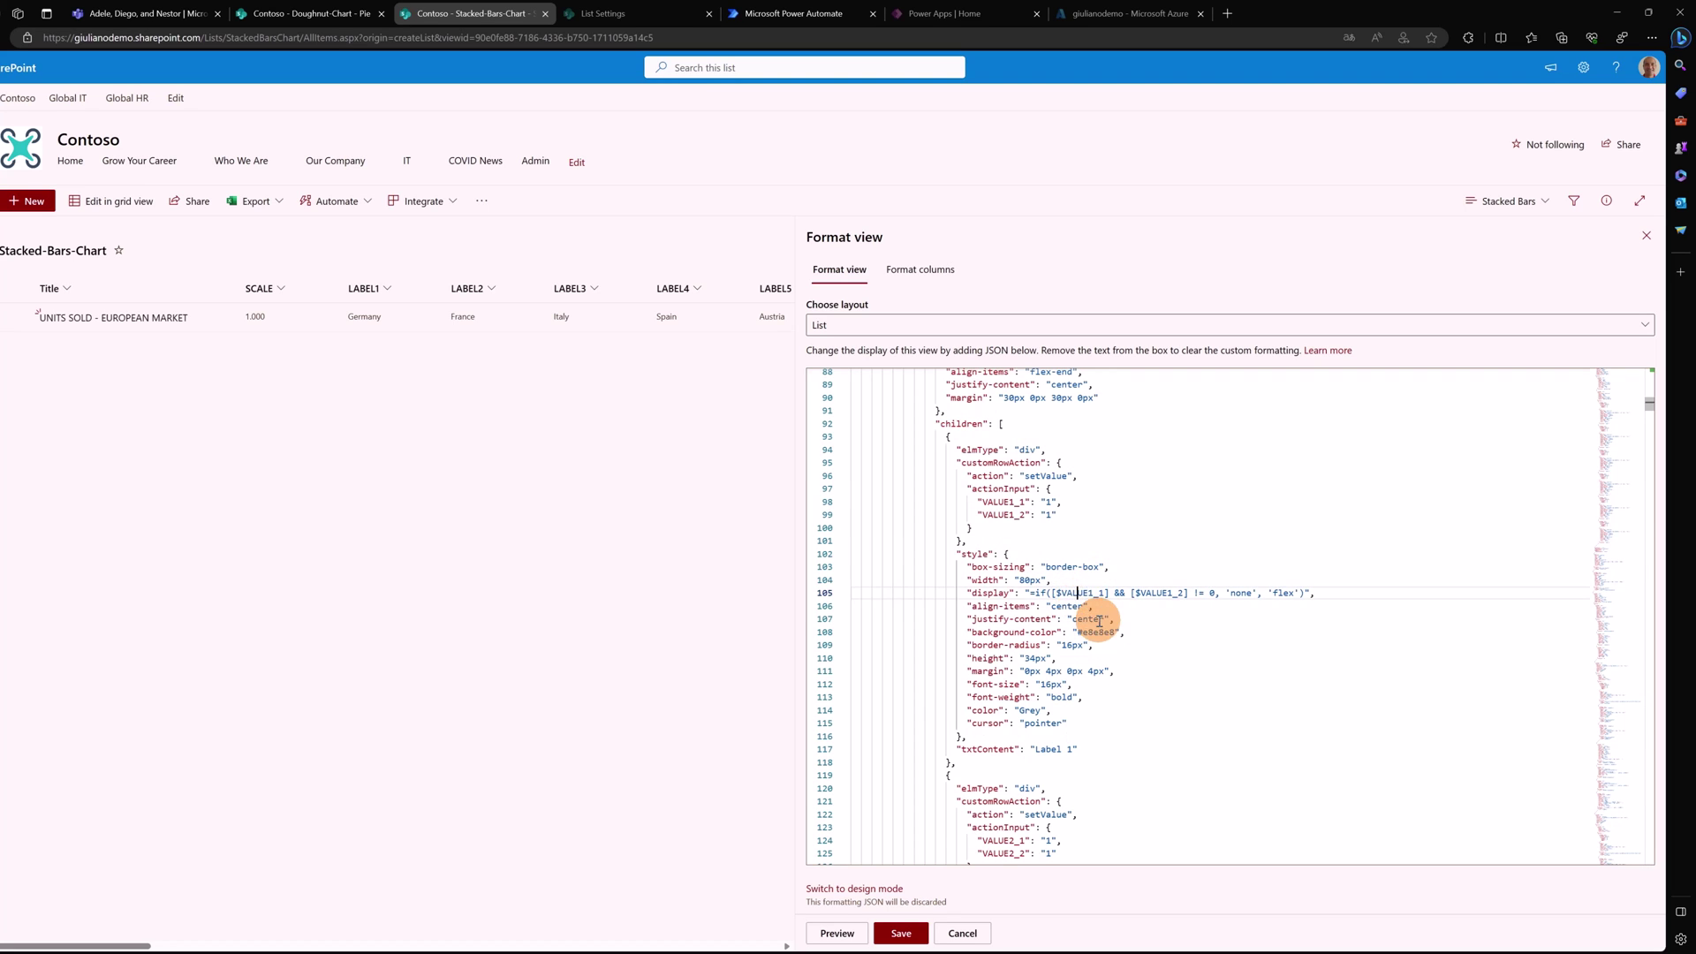
{"action": "scroll", "coordinate": [1096, 583], "scroll_direction": "down", "scroll_amount": 2}
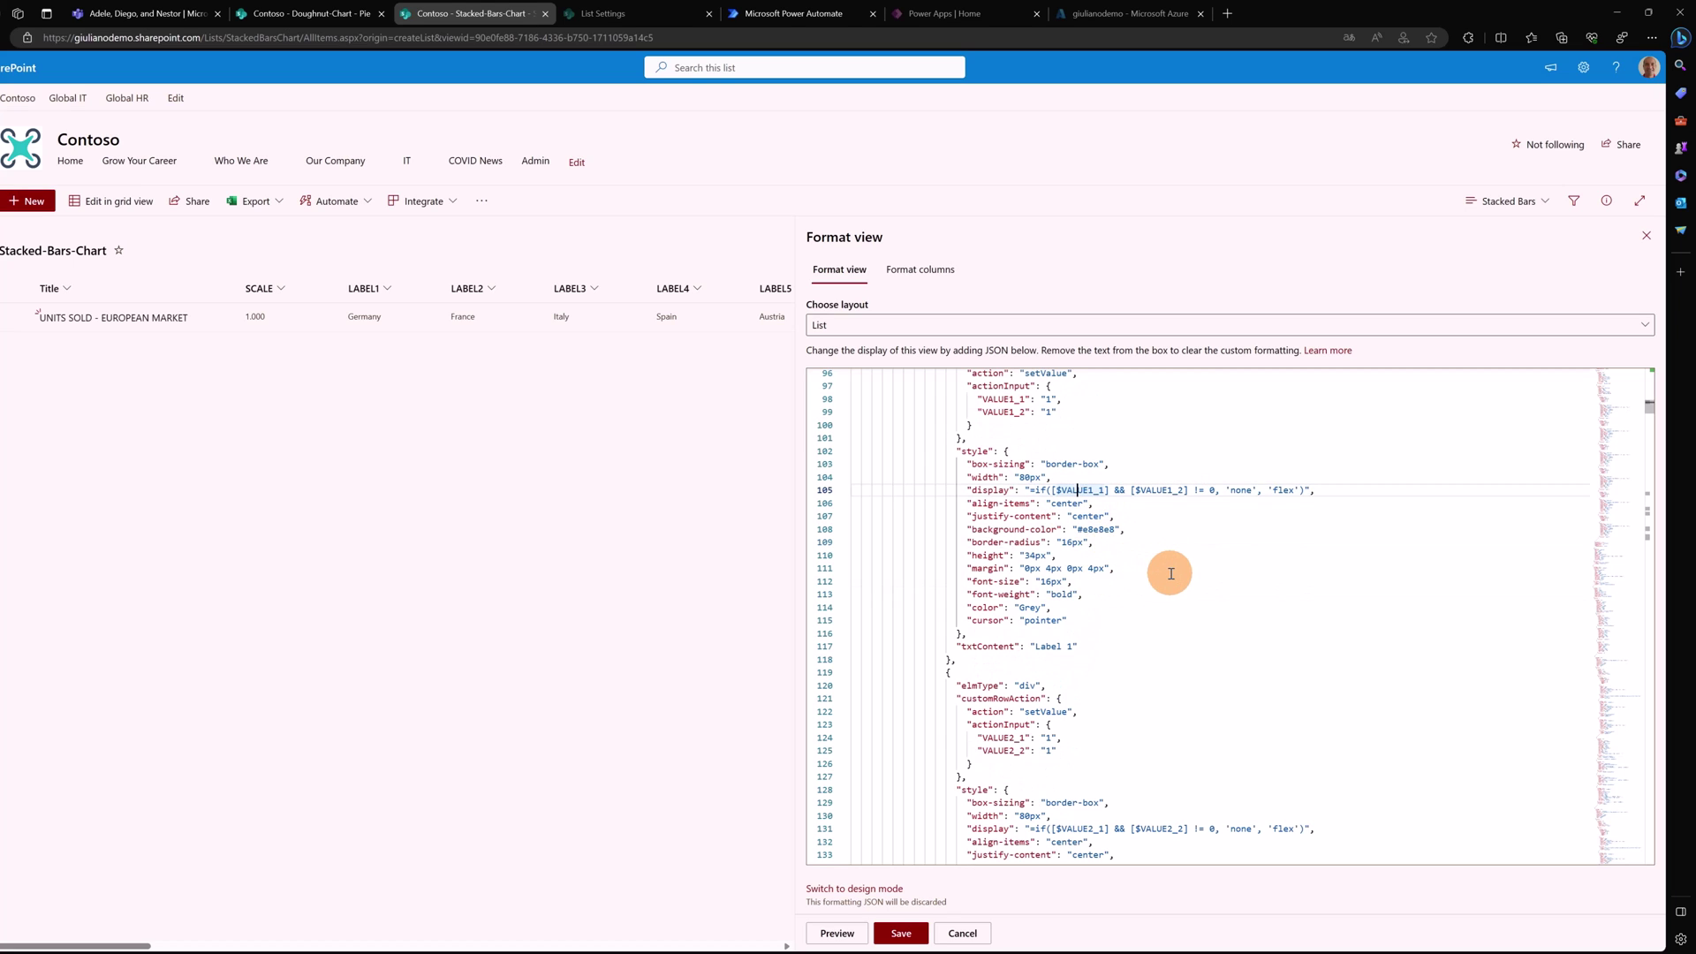
Step: Replace the JSON's column names with the list's internal field names, such as field_33 for COLOR_2 and field_35 for CATEGORY_2
{"action": "key", "text": "ctrl+End"}
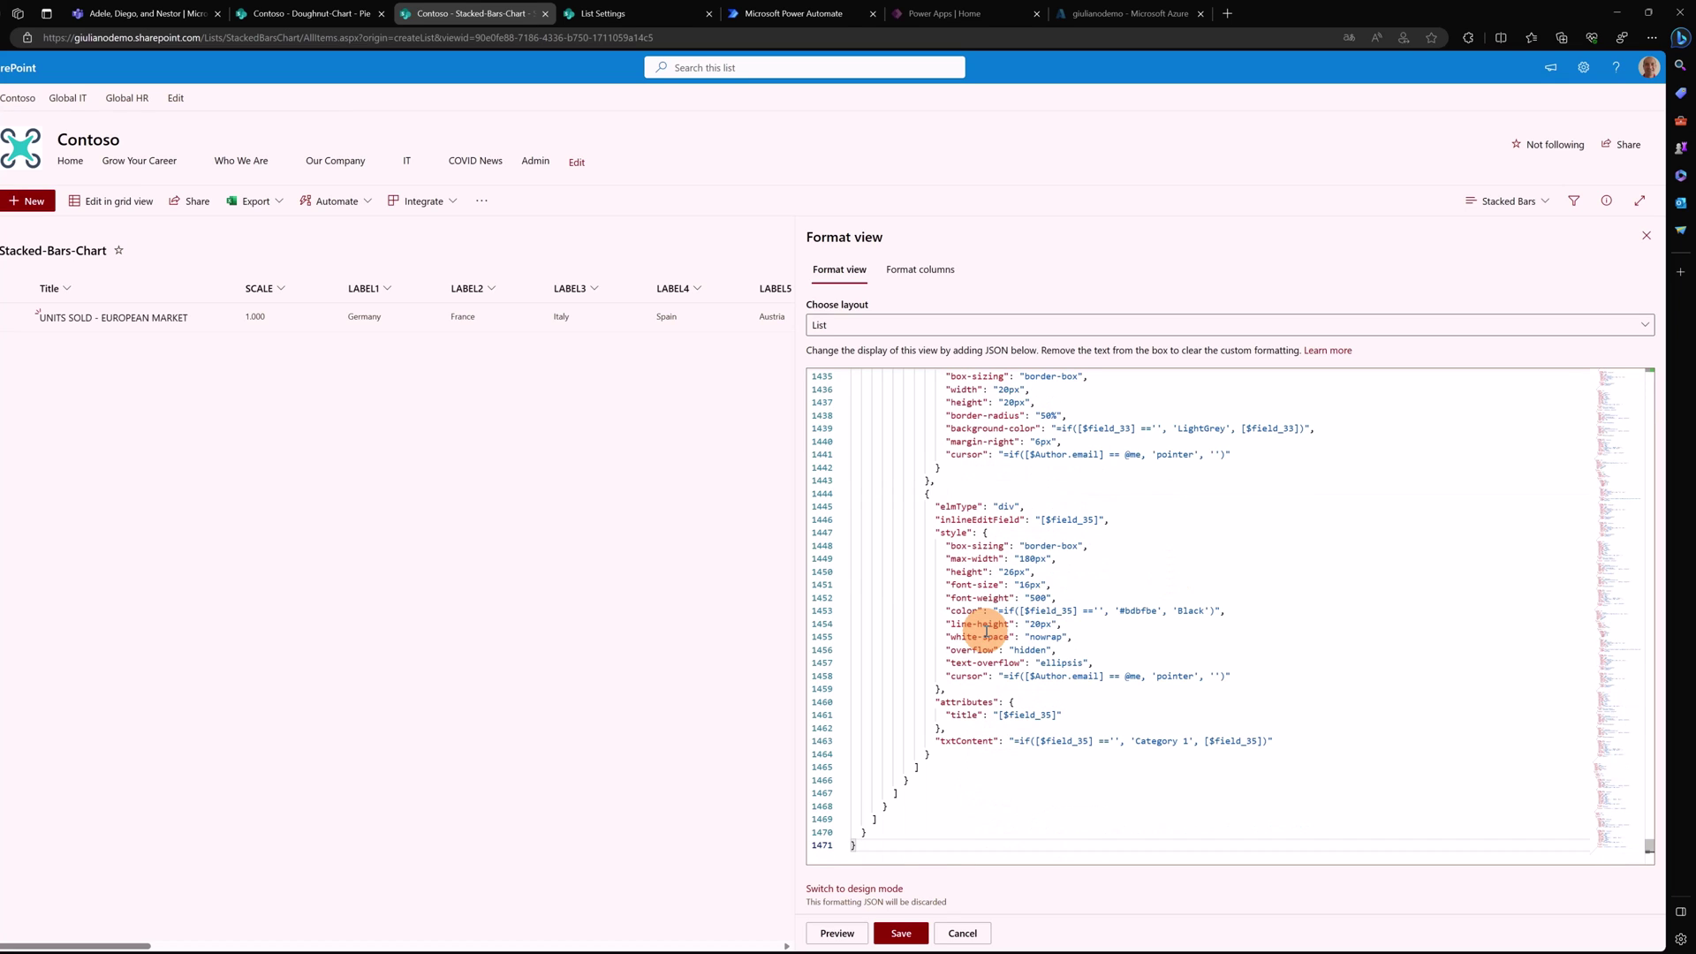
{"action": "scroll", "coordinate": [1080, 469], "scroll_direction": "up", "scroll_amount": 1}
{"action": "double_click", "coordinate": [1124, 480]}
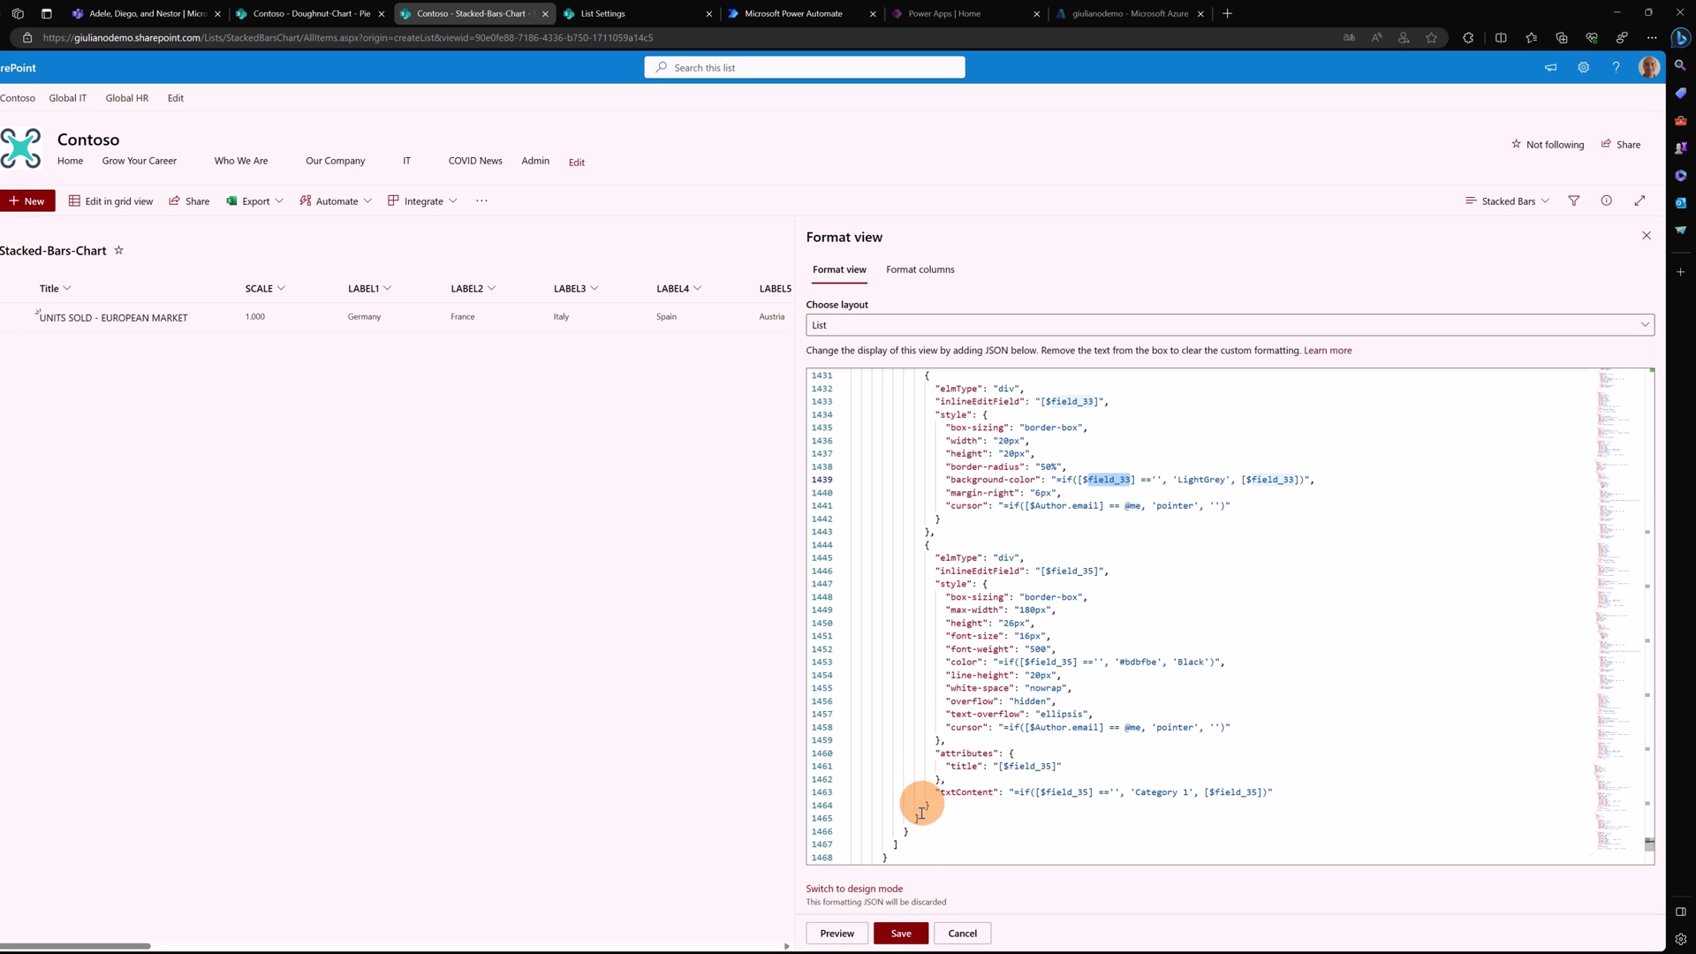
Step: Preview the Stacked Bars view formatting, highlight the field_35 inline edit line and save the formatting
{"action": "left_click", "coordinate": [833, 936]}
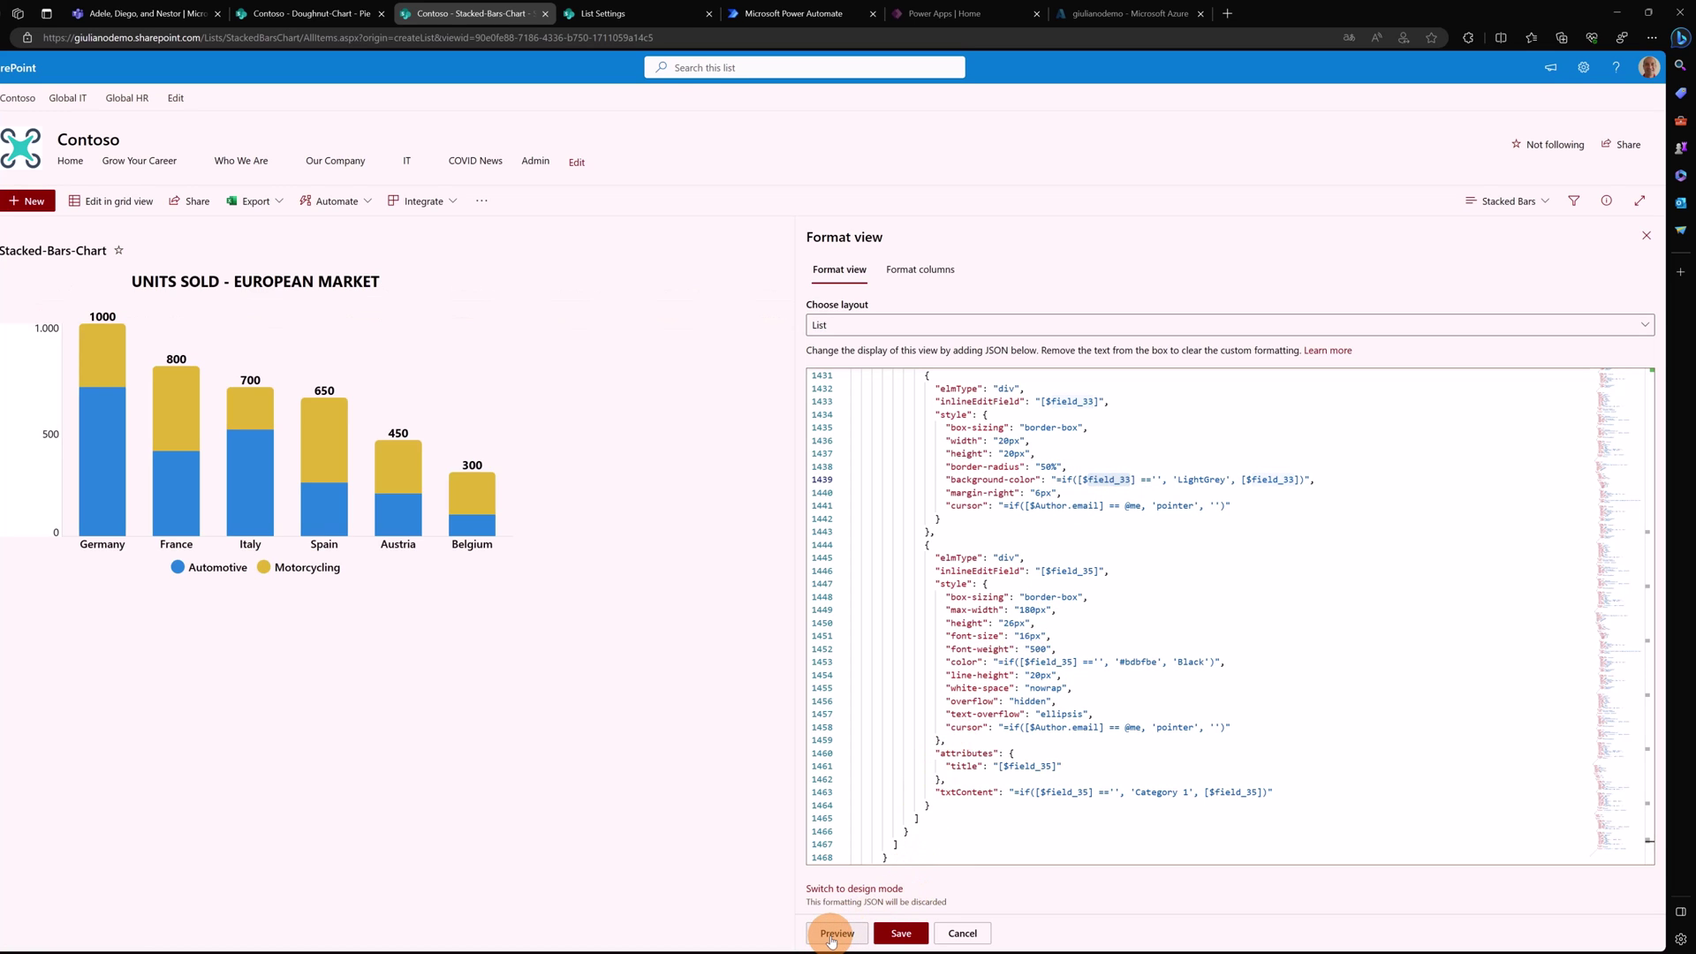
{"action": "left_click", "coordinate": [898, 934]}
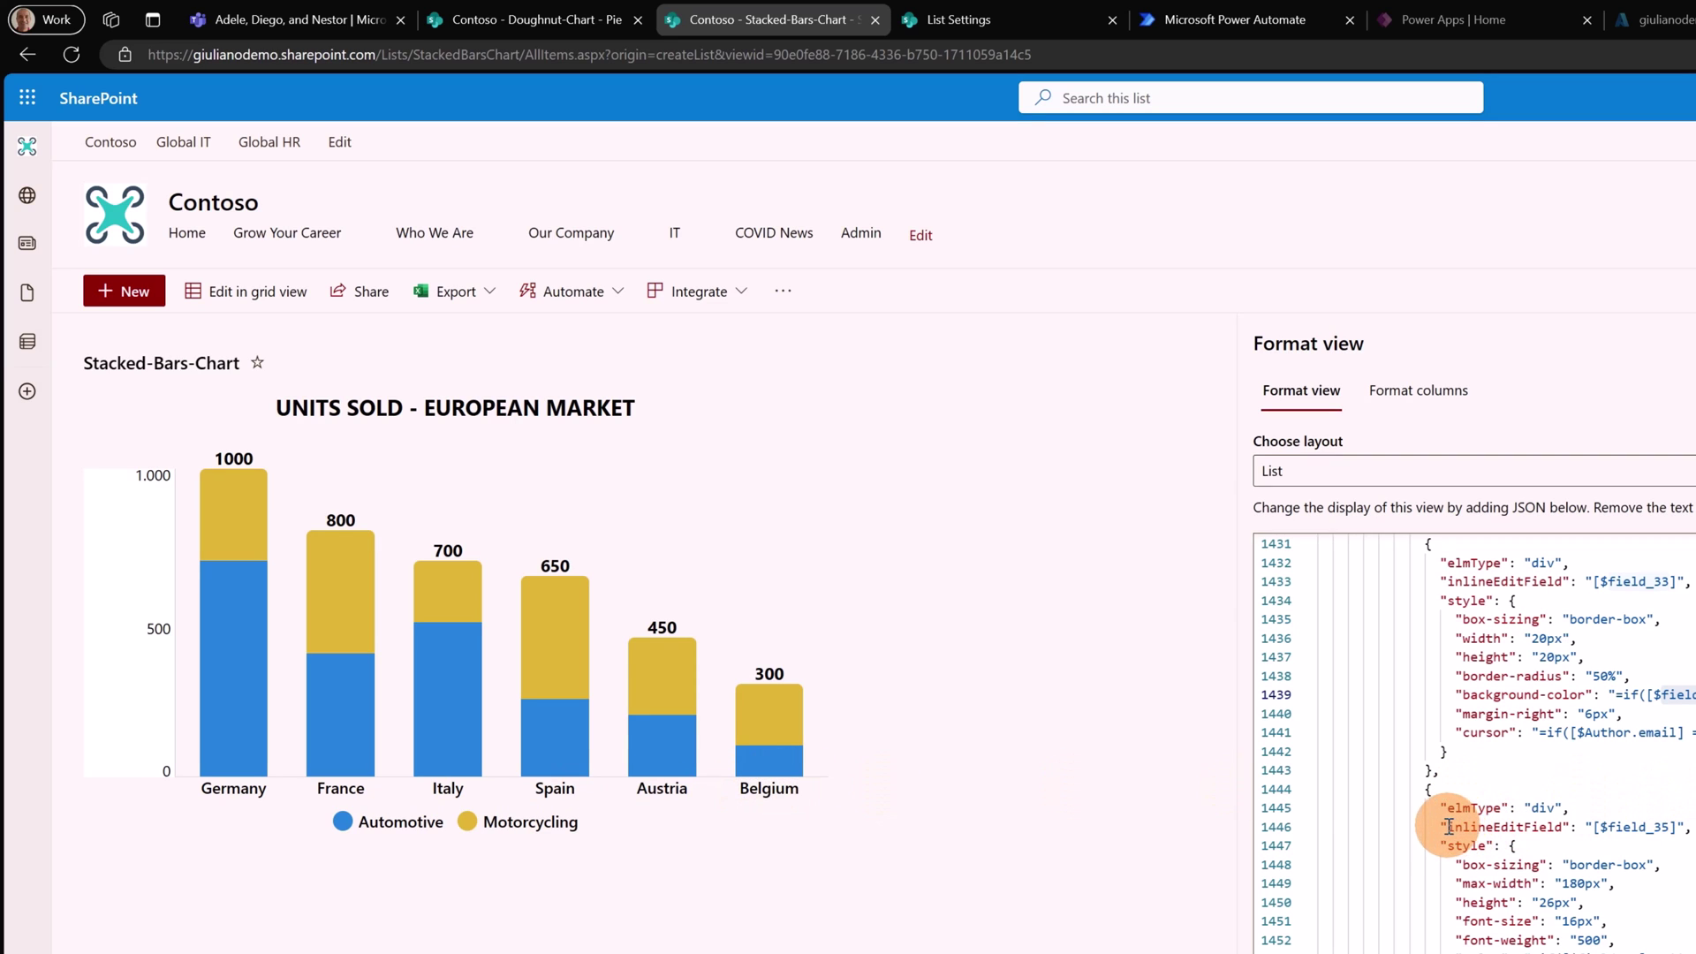
{"action": "left_click_drag", "start_coordinate": [1443, 827], "coordinate": [1681, 827]}
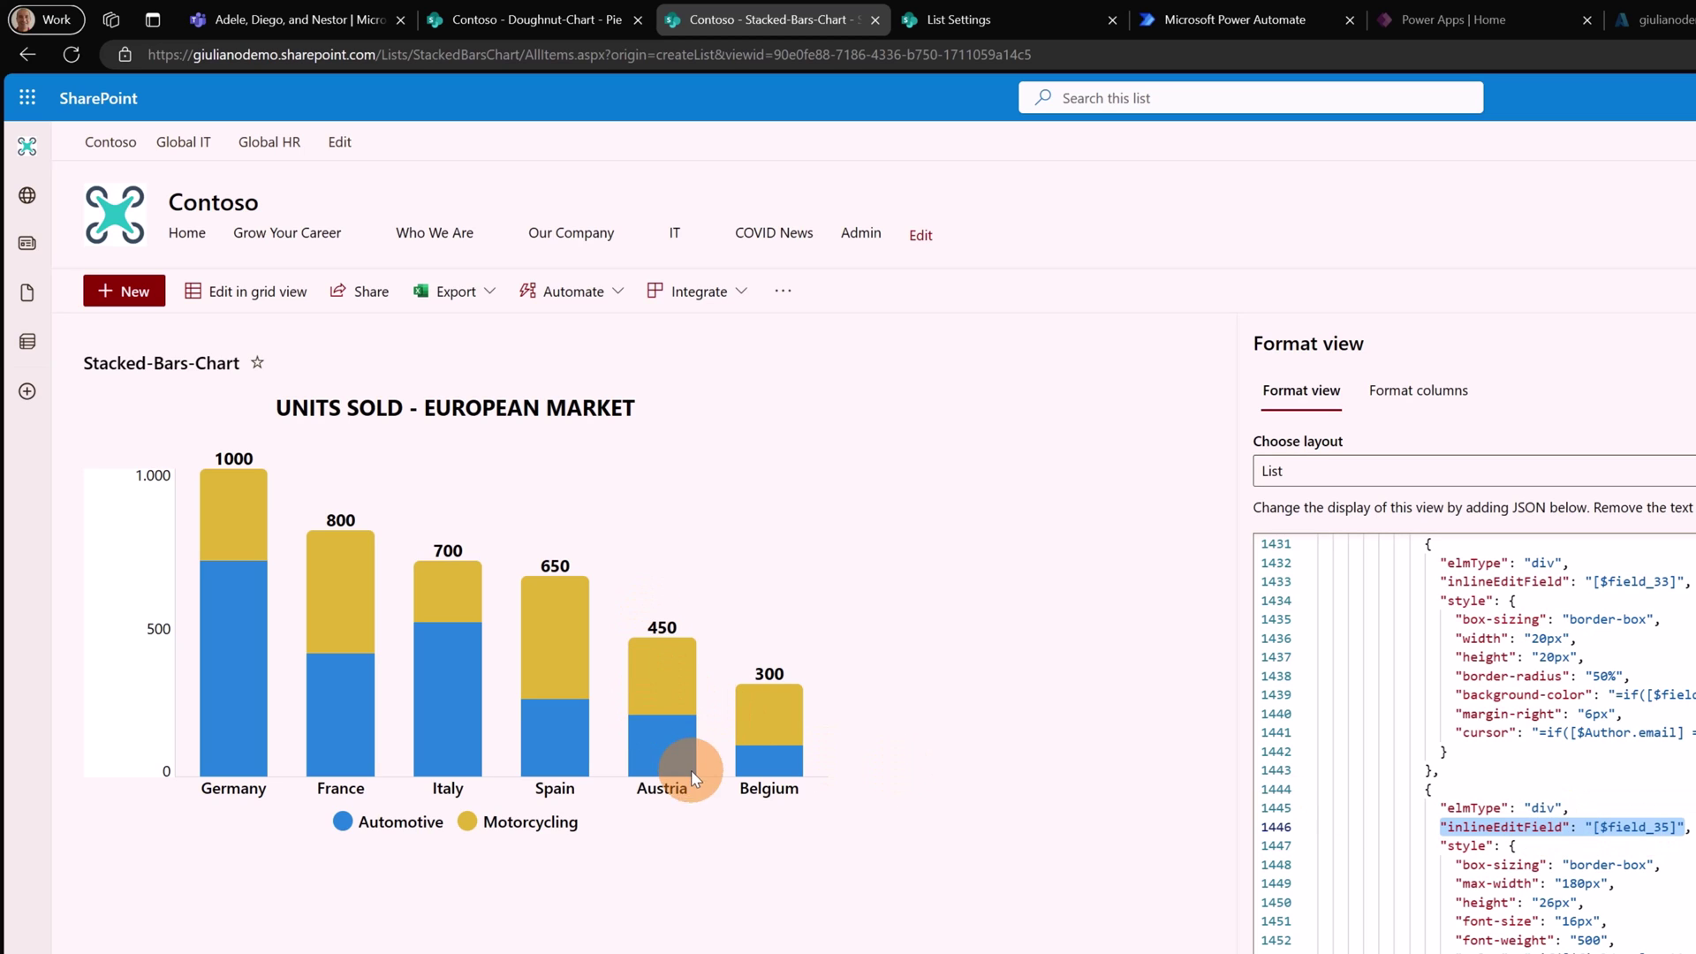
{"action": "left_click", "coordinate": [480, 407]}
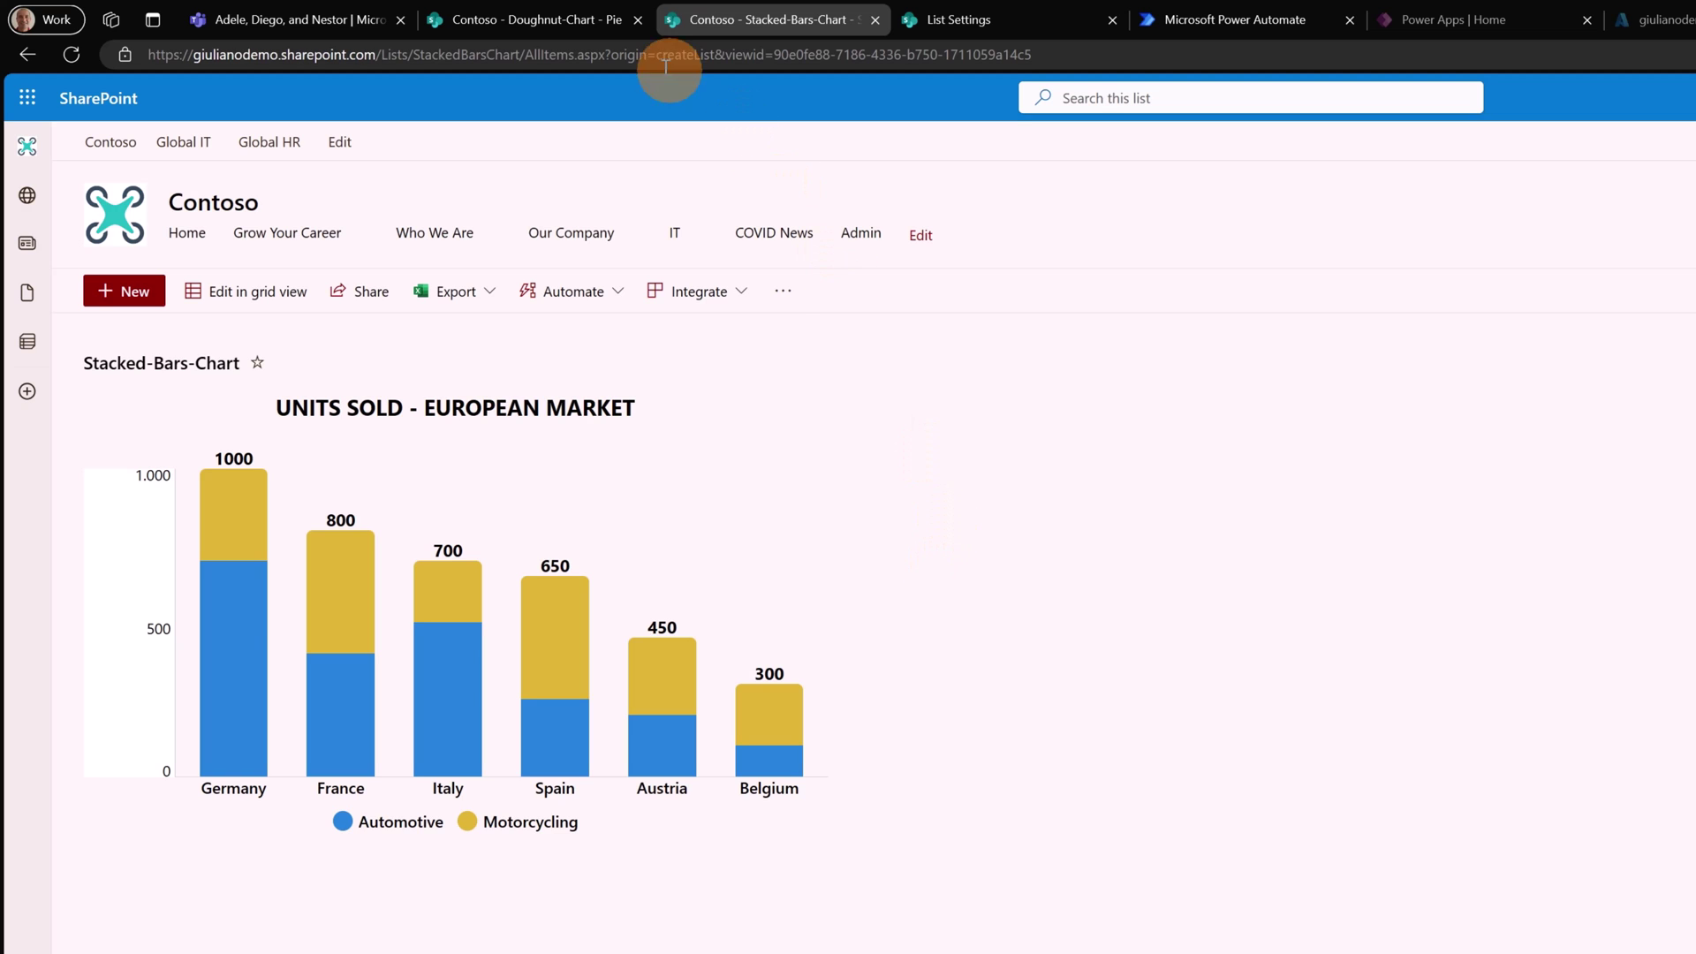
Step: From the Doughnut-Chart list's browser tab, go to the Contoso home page and open the SharePoint Charts post
{"action": "left_click", "coordinate": [558, 20]}
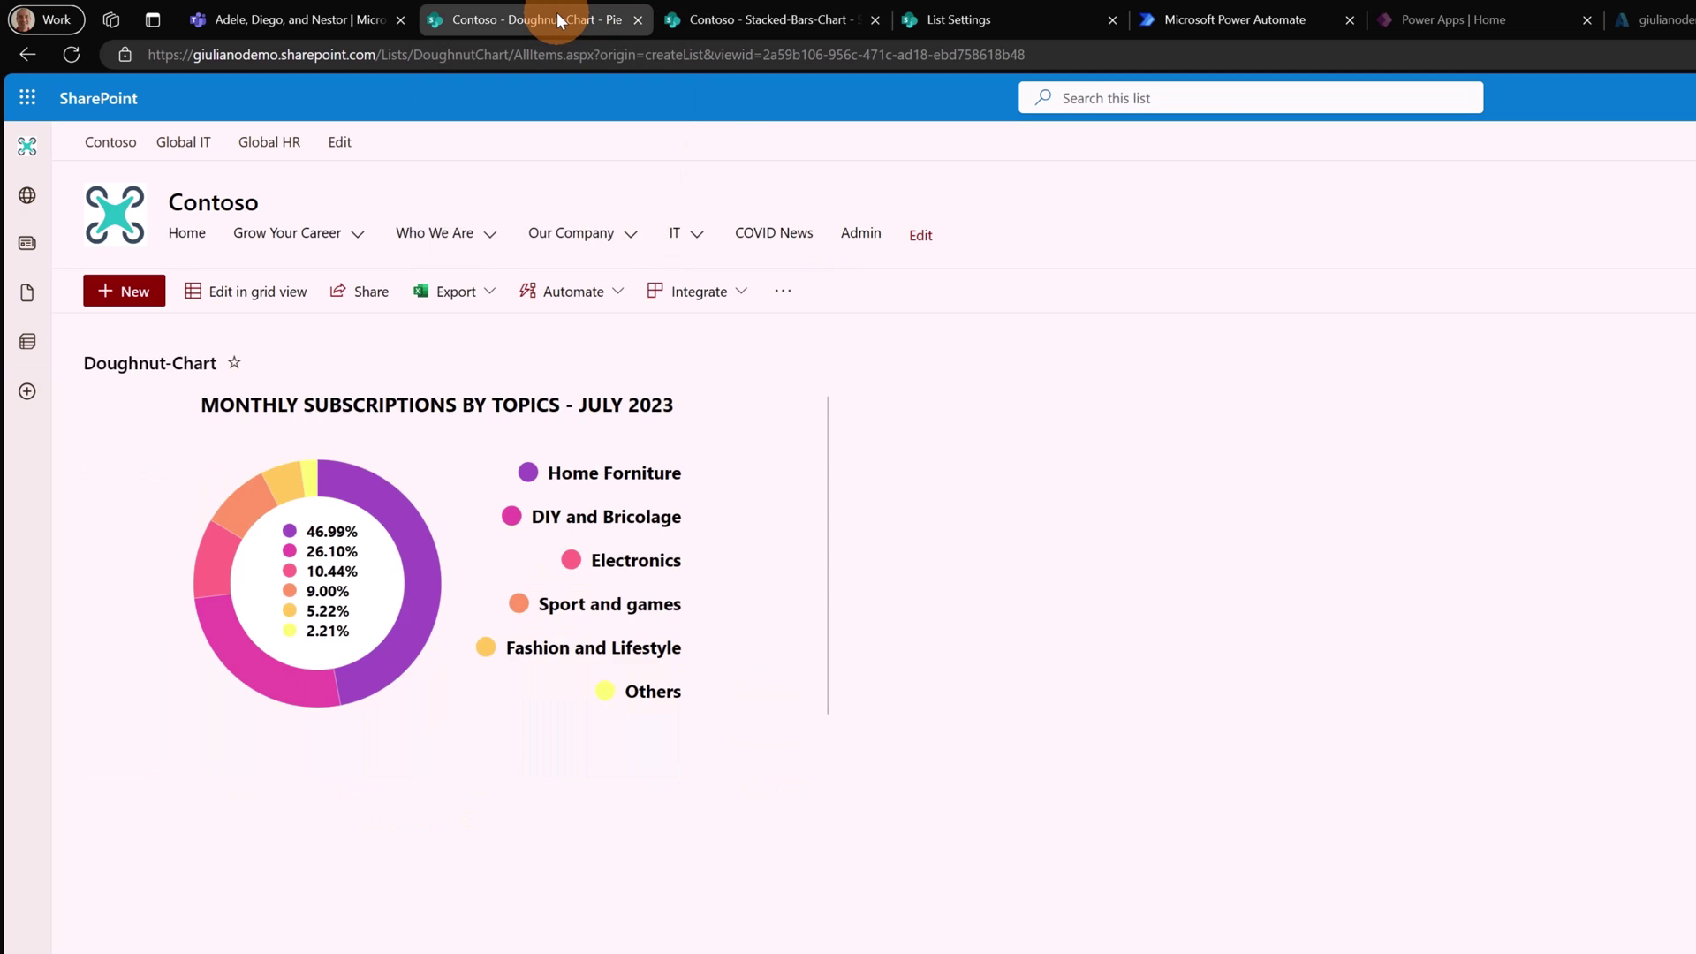
{"action": "left_click", "coordinate": [355, 247]}
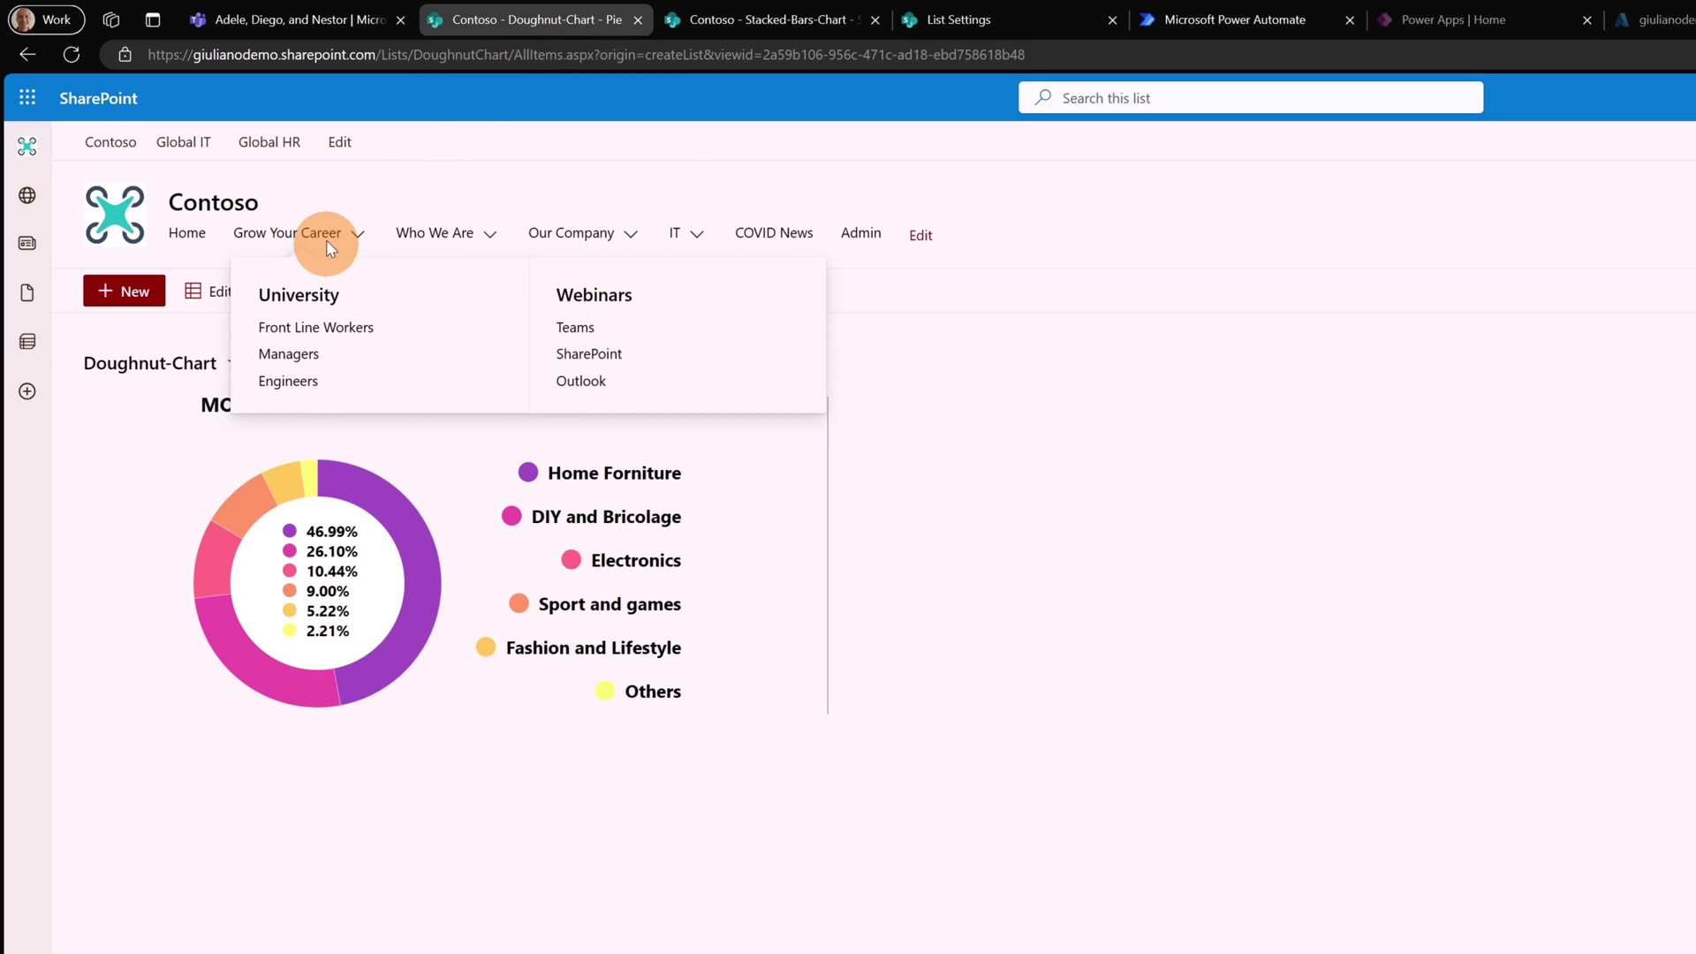
{"action": "left_click", "coordinate": [116, 223]}
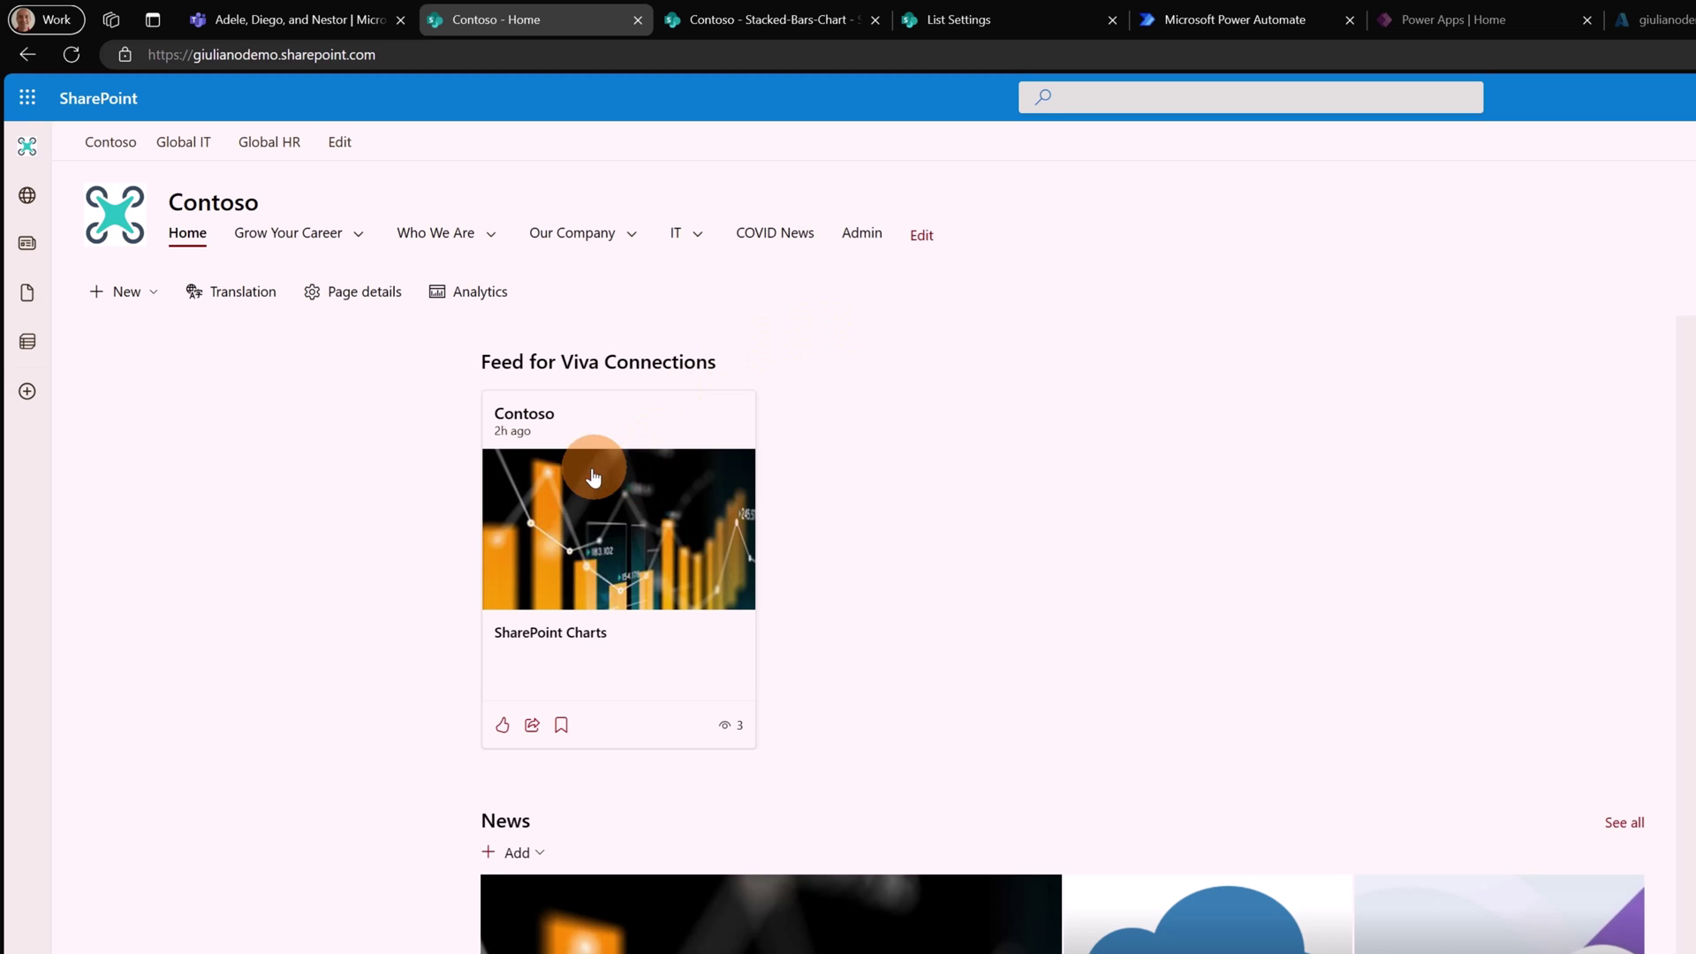
{"action": "left_click", "coordinate": [617, 554]}
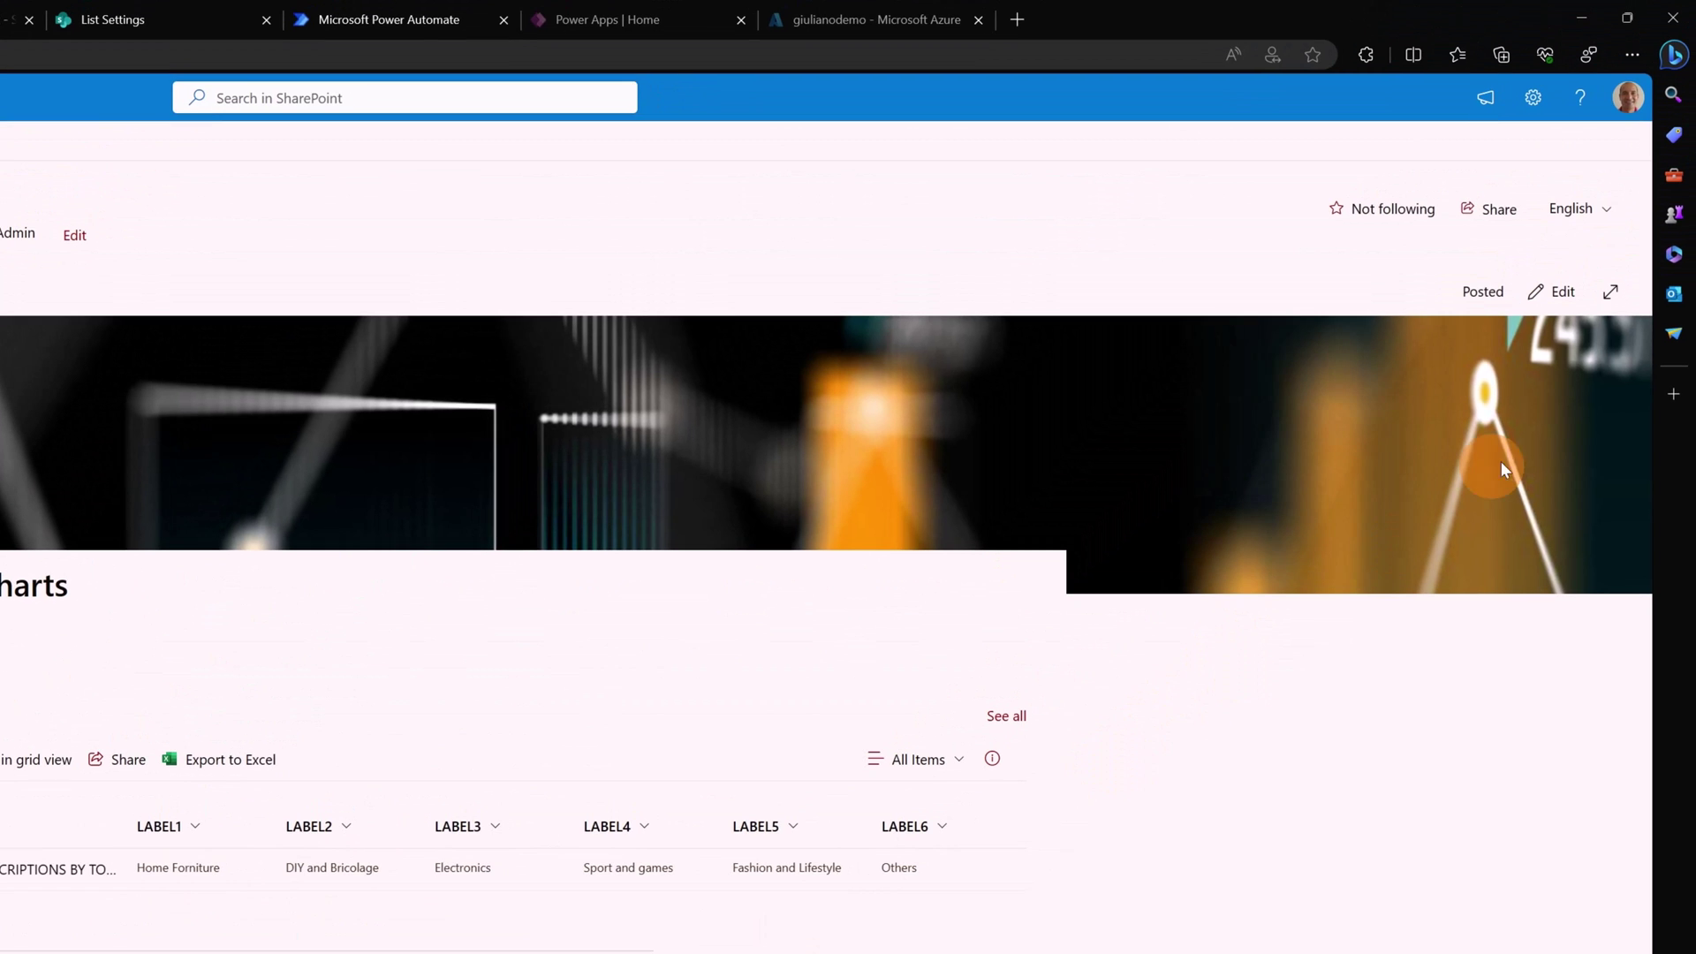
Step: Edit the SharePoint Charts page and add a List web part below Doughnut-Chart that displays the Stacked-Bars-Chart list
{"action": "left_click", "coordinate": [1567, 294]}
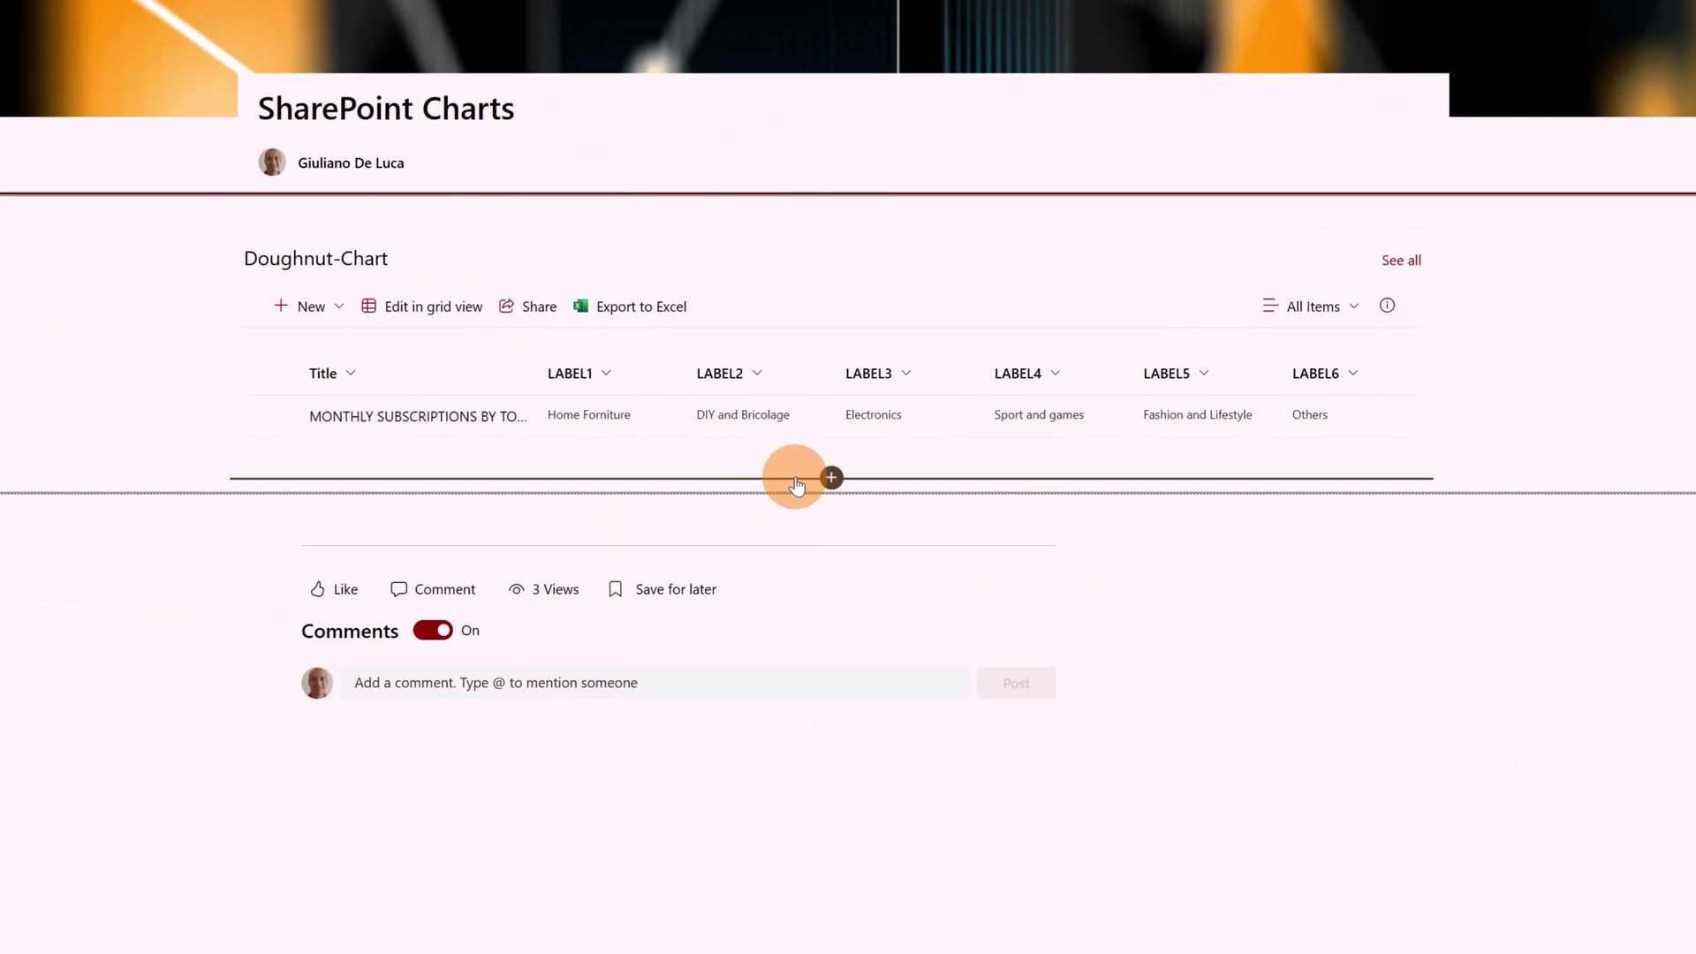
{"action": "left_click", "coordinate": [829, 478]}
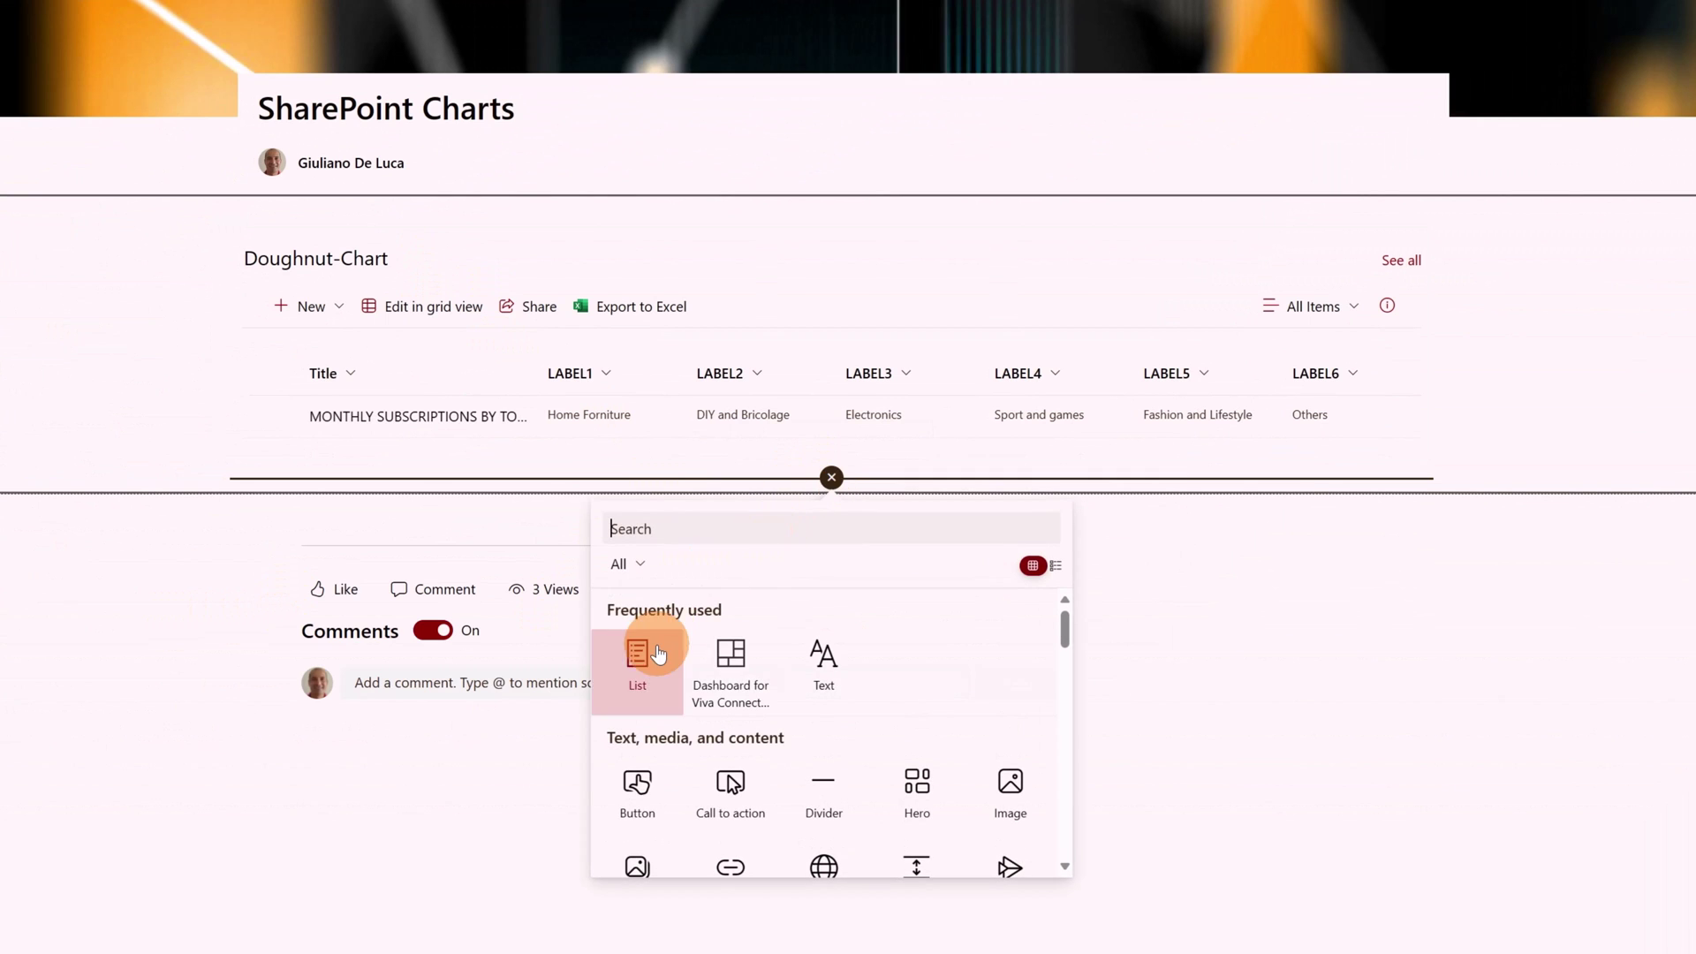
{"action": "left_click", "coordinate": [638, 655]}
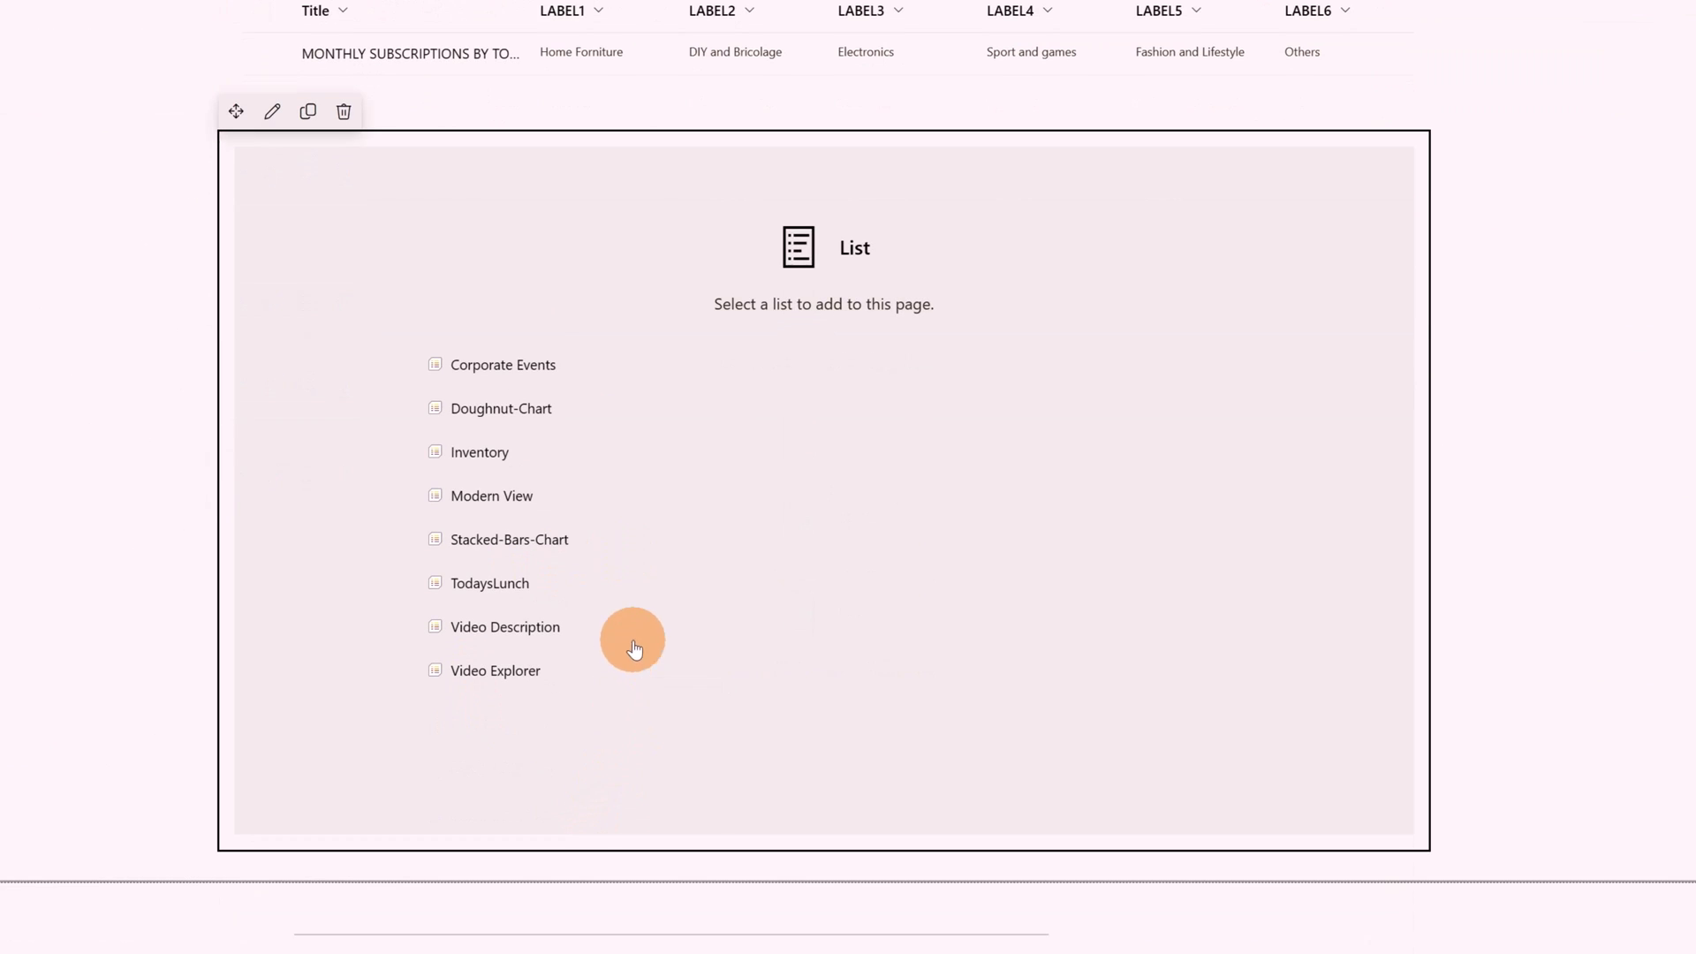
{"action": "left_click", "coordinate": [473, 540]}
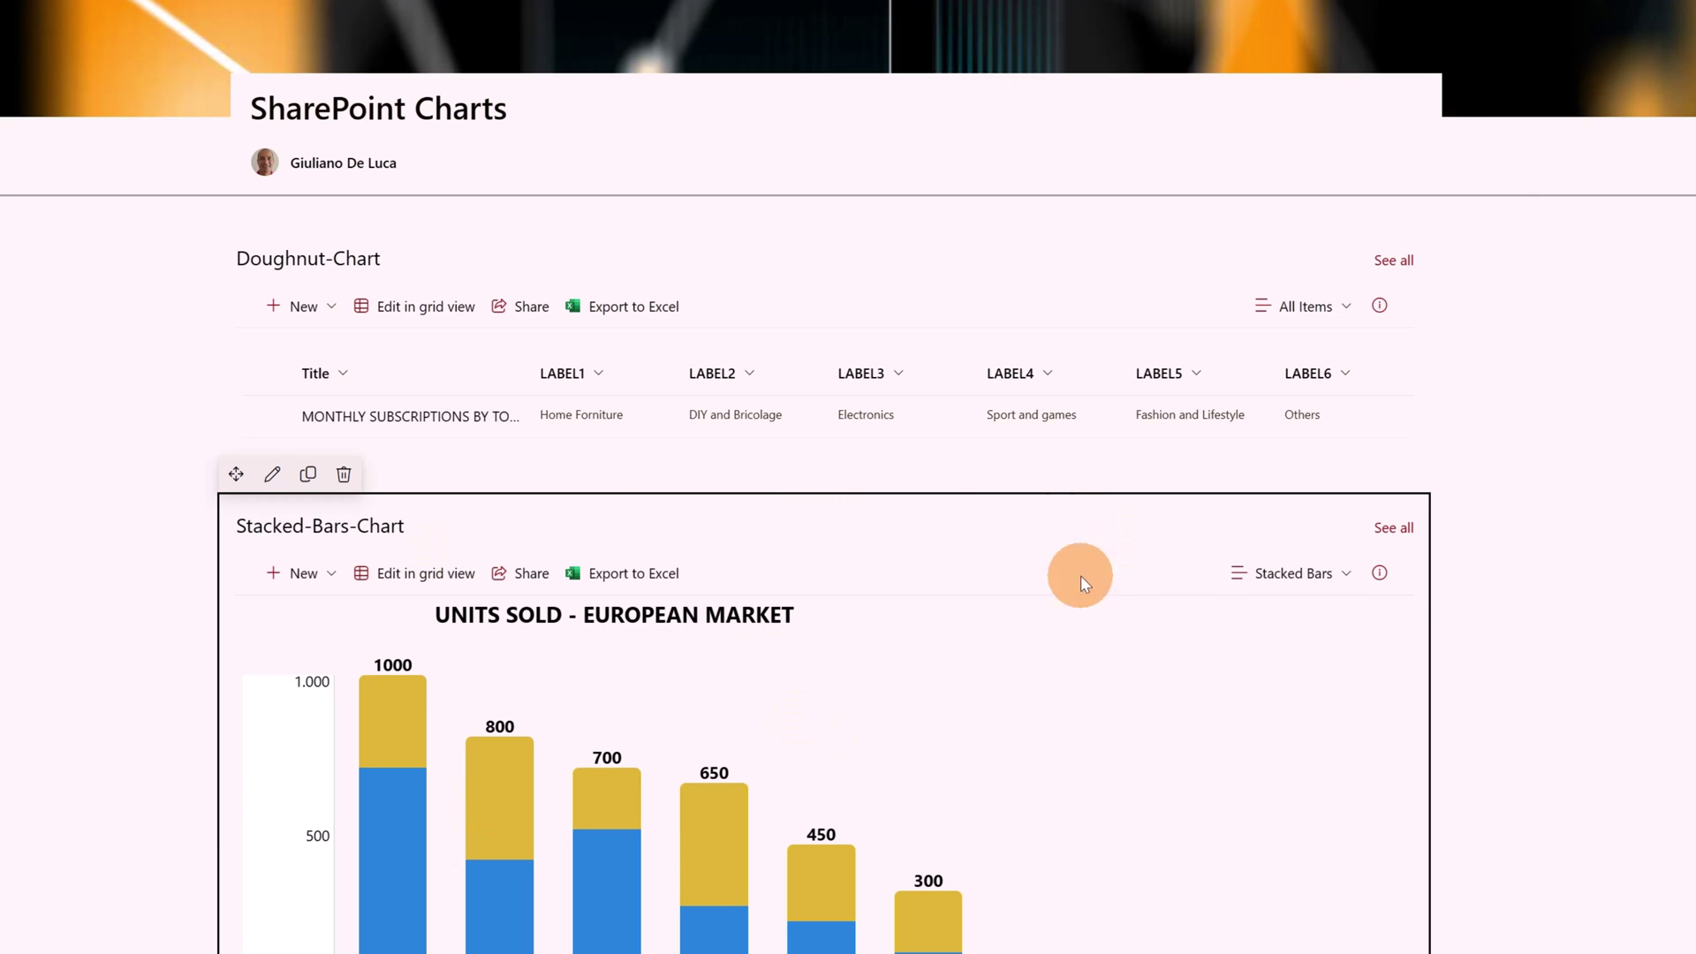
Step: Switch the Doughnut-Chart web part to Chart View as its default view and republish the SharePoint Charts page
{"action": "left_click", "coordinate": [1315, 309]}
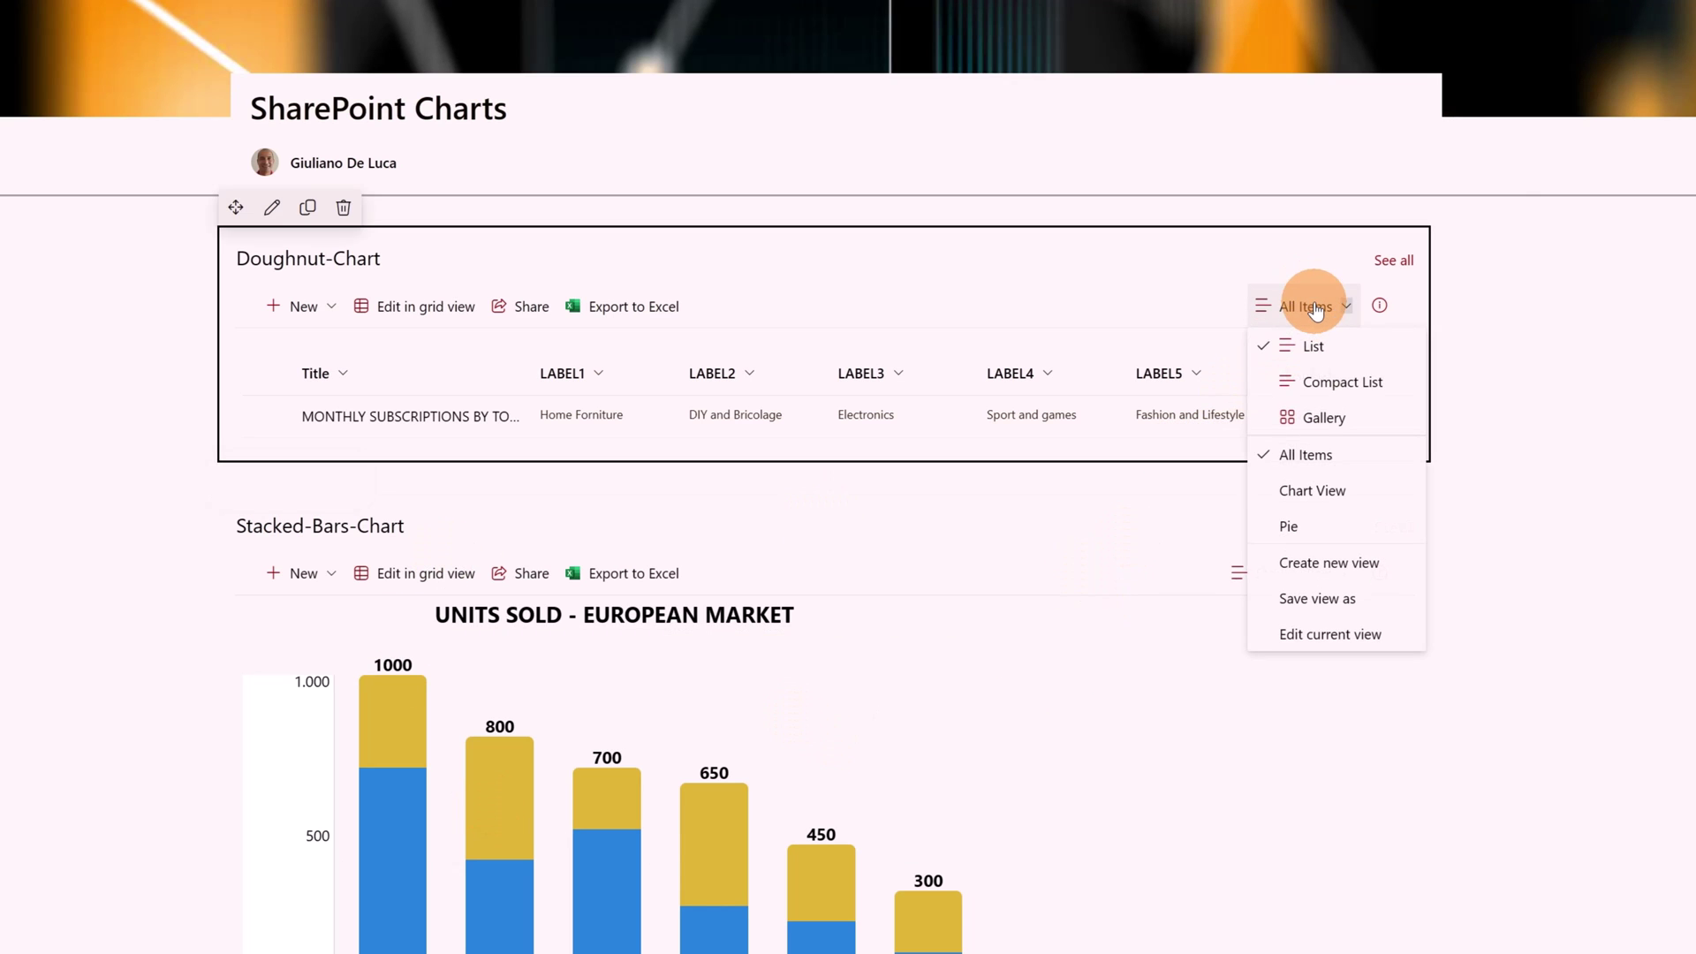
{"action": "left_click", "coordinate": [1315, 493]}
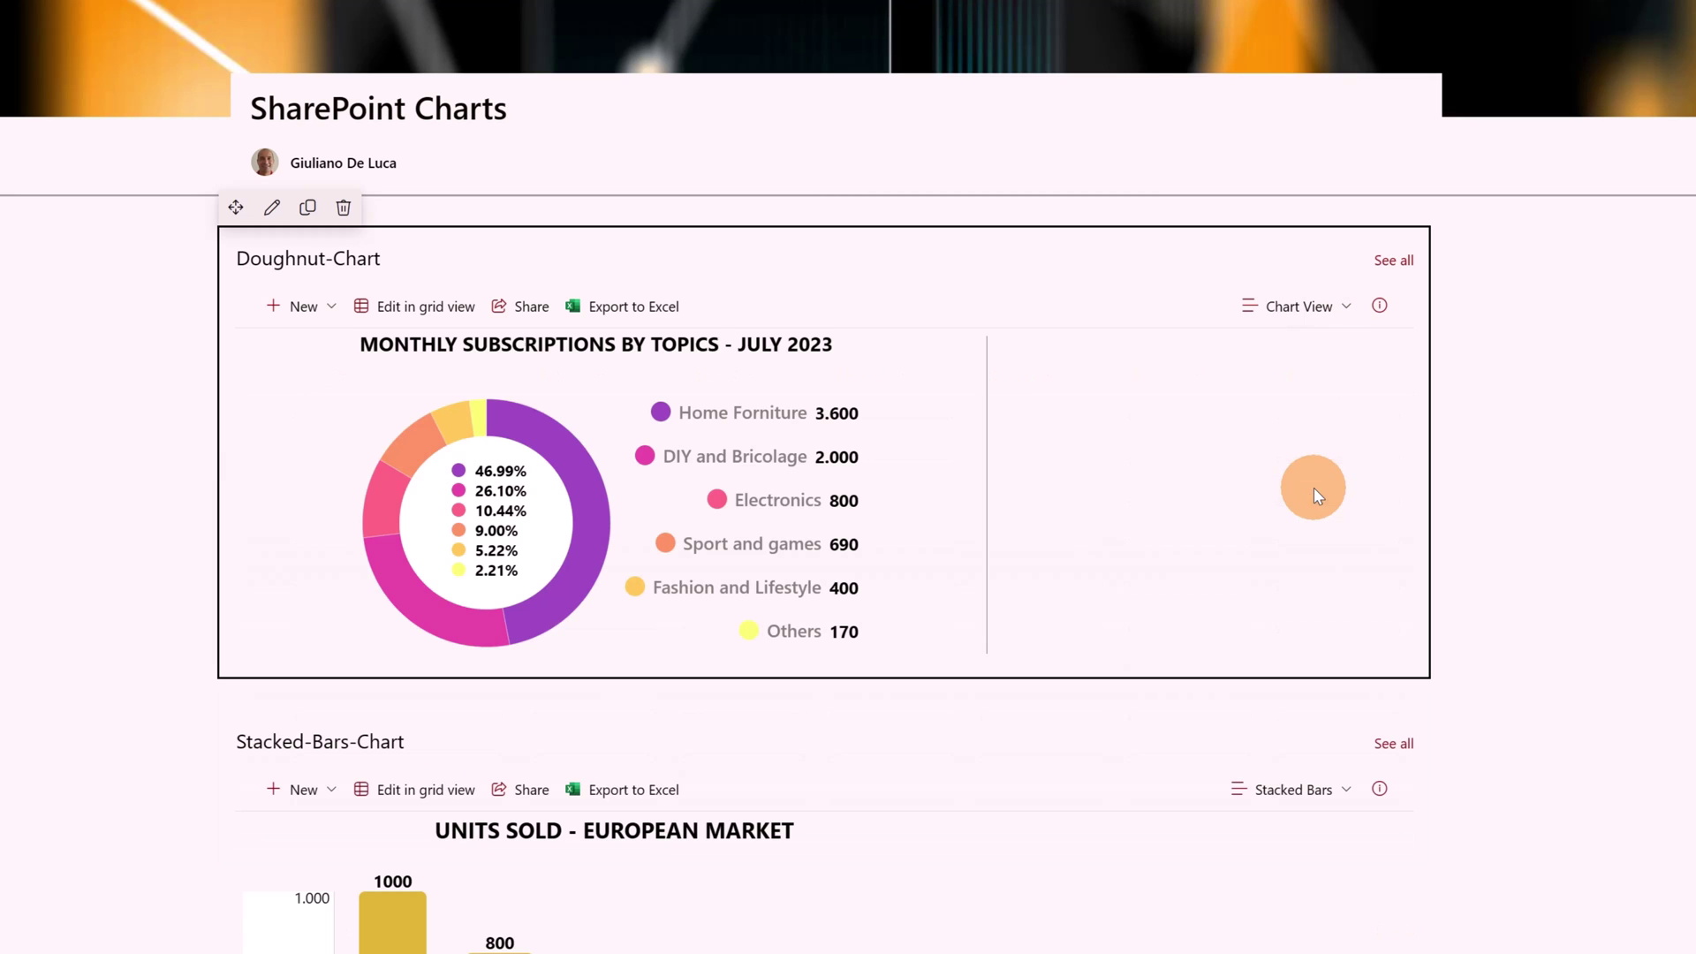
{"action": "left_click", "coordinate": [1322, 311]}
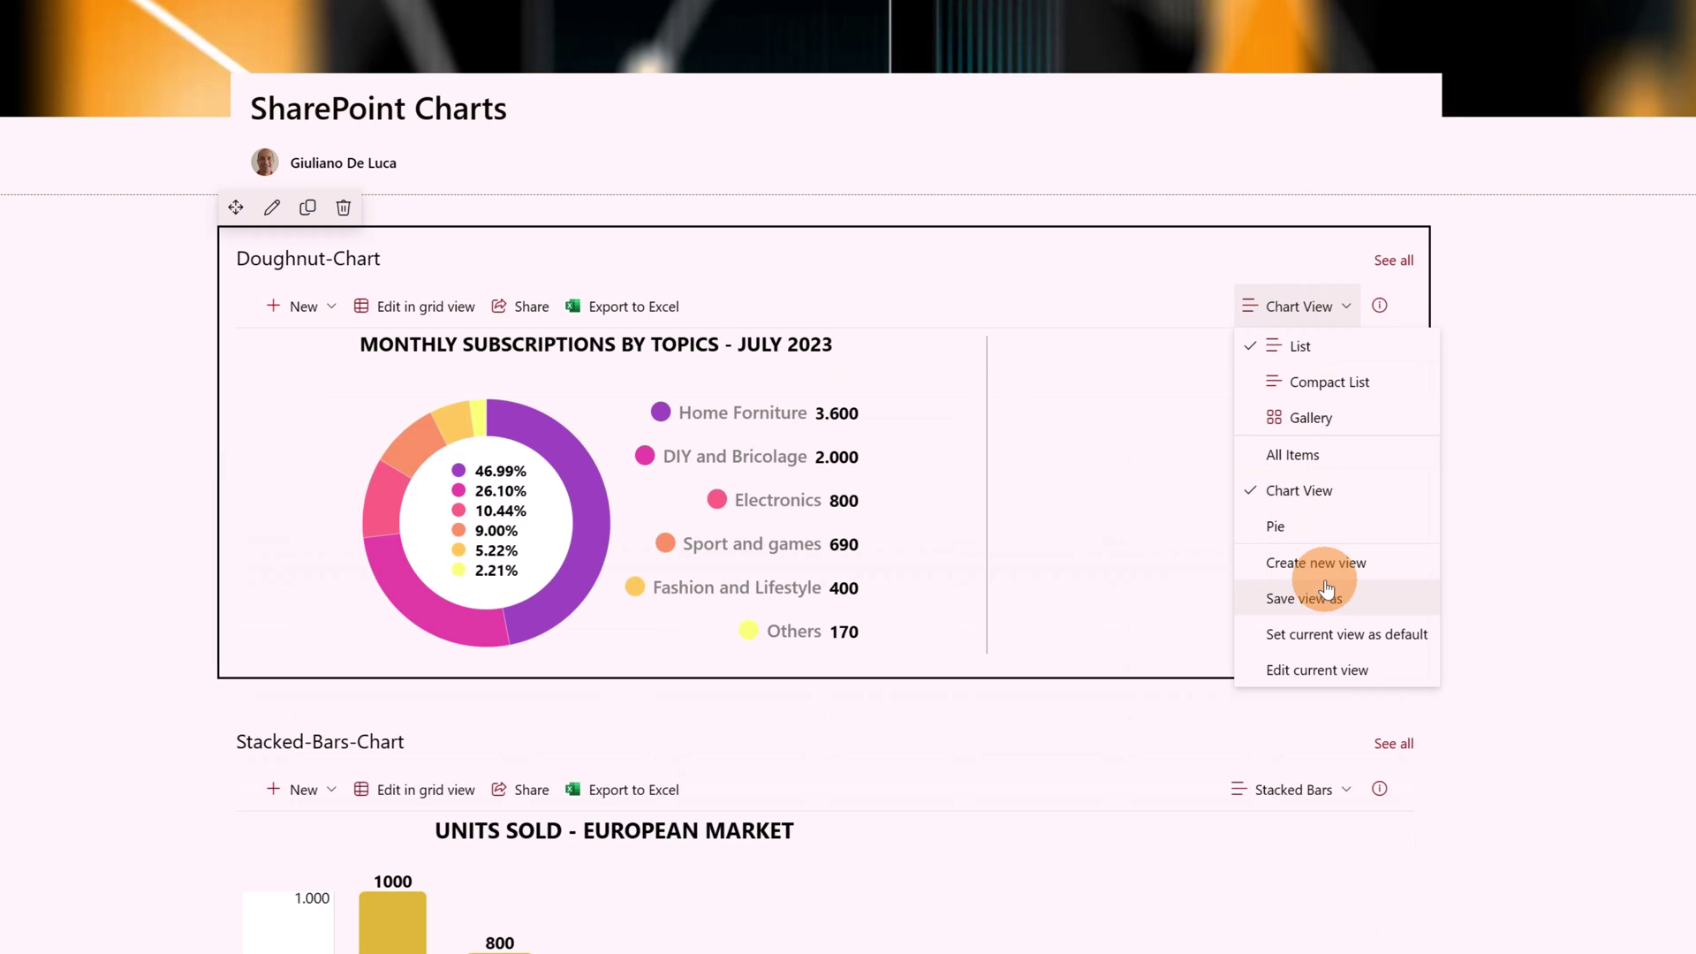
{"action": "left_click", "coordinate": [1273, 633]}
{"action": "left_click", "coordinate": [1636, 546]}
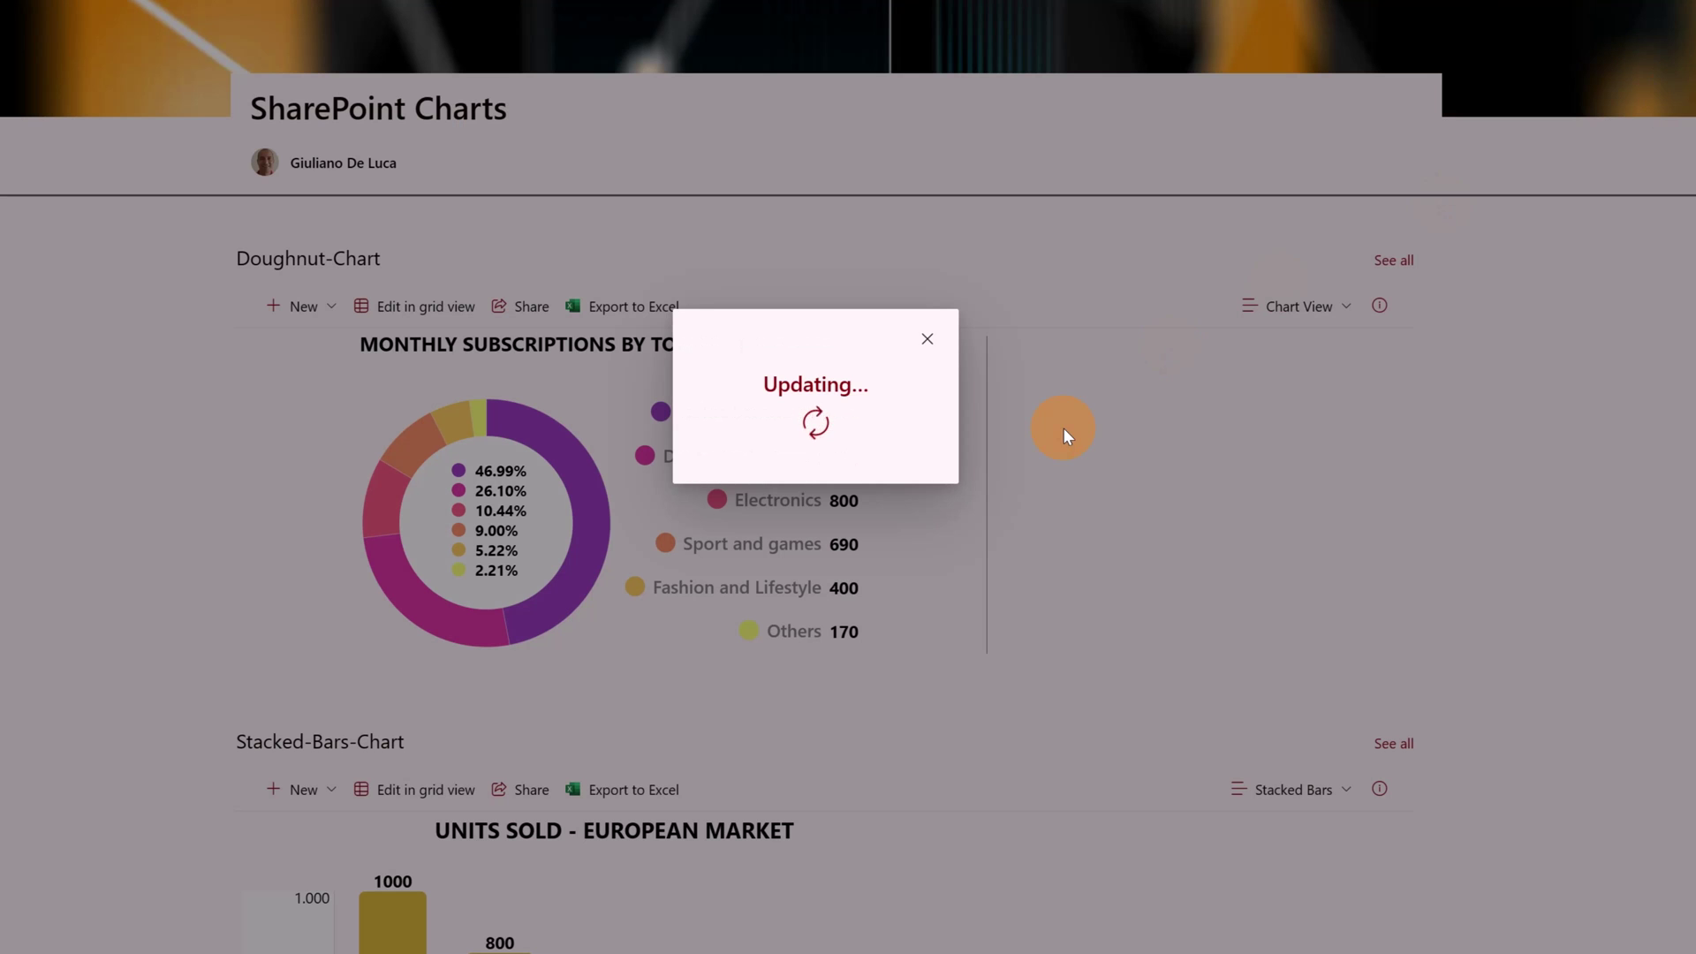
Step: Display the Doughnut-Chart list in Chart View on the published page and review it together with the stacked bars chart
{"action": "scroll", "coordinate": [998, 399], "scroll_direction": "down", "scroll_amount": 4}
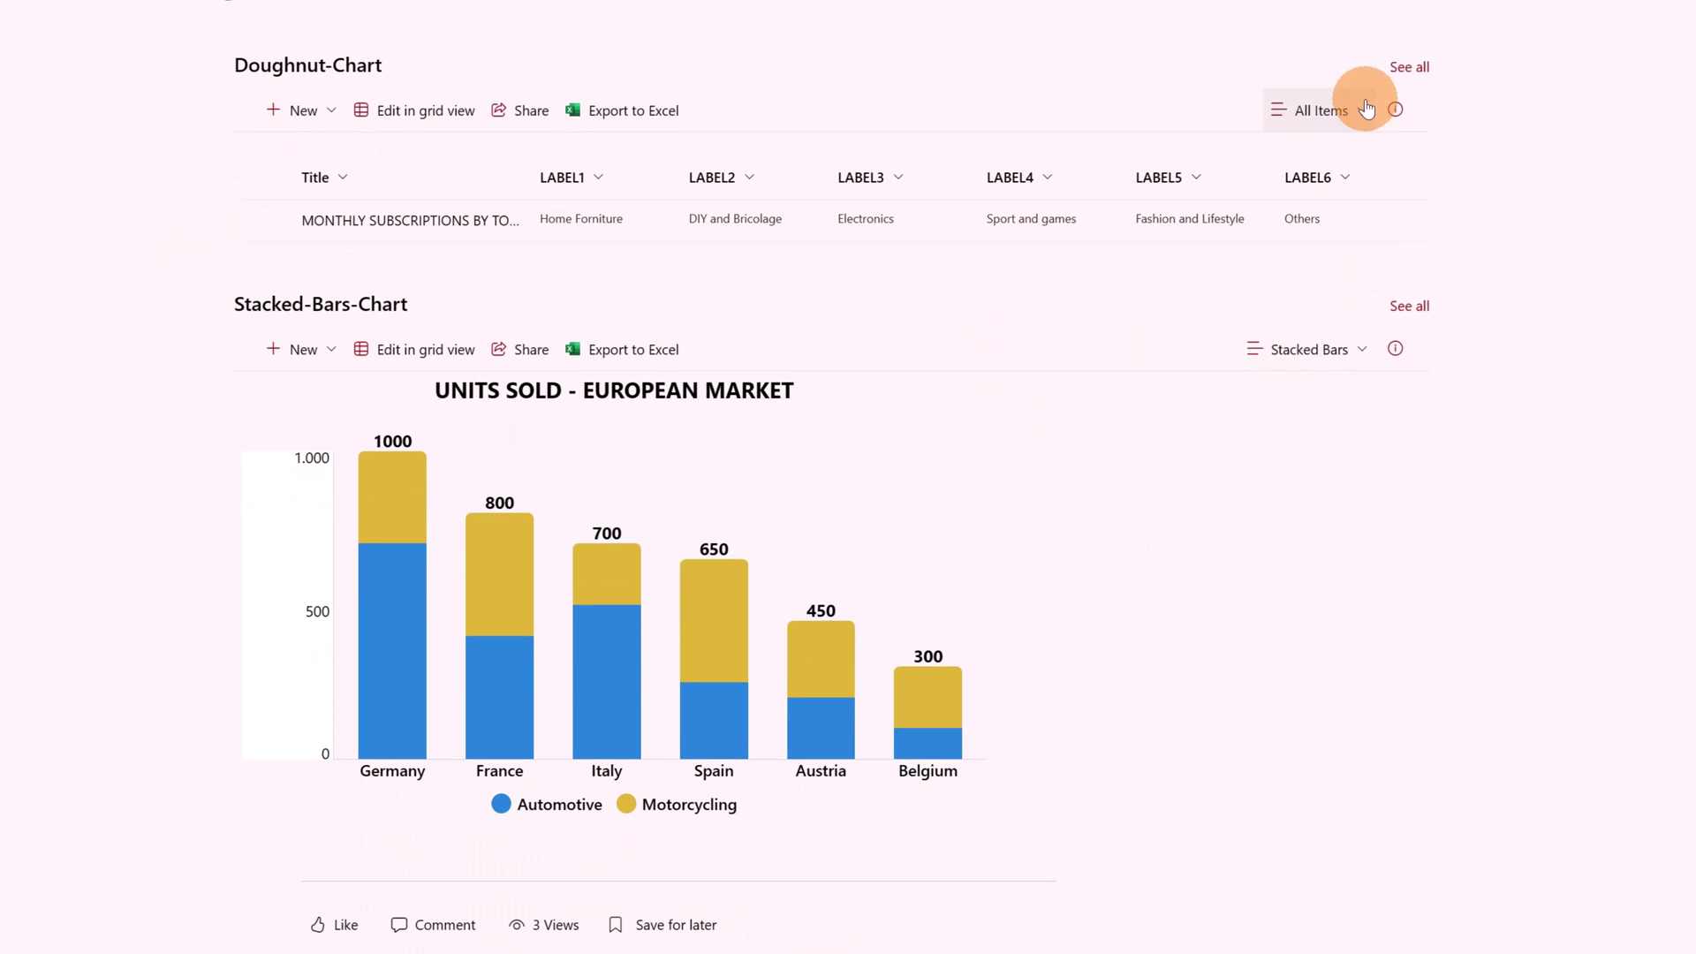
{"action": "left_click", "coordinate": [1367, 109]}
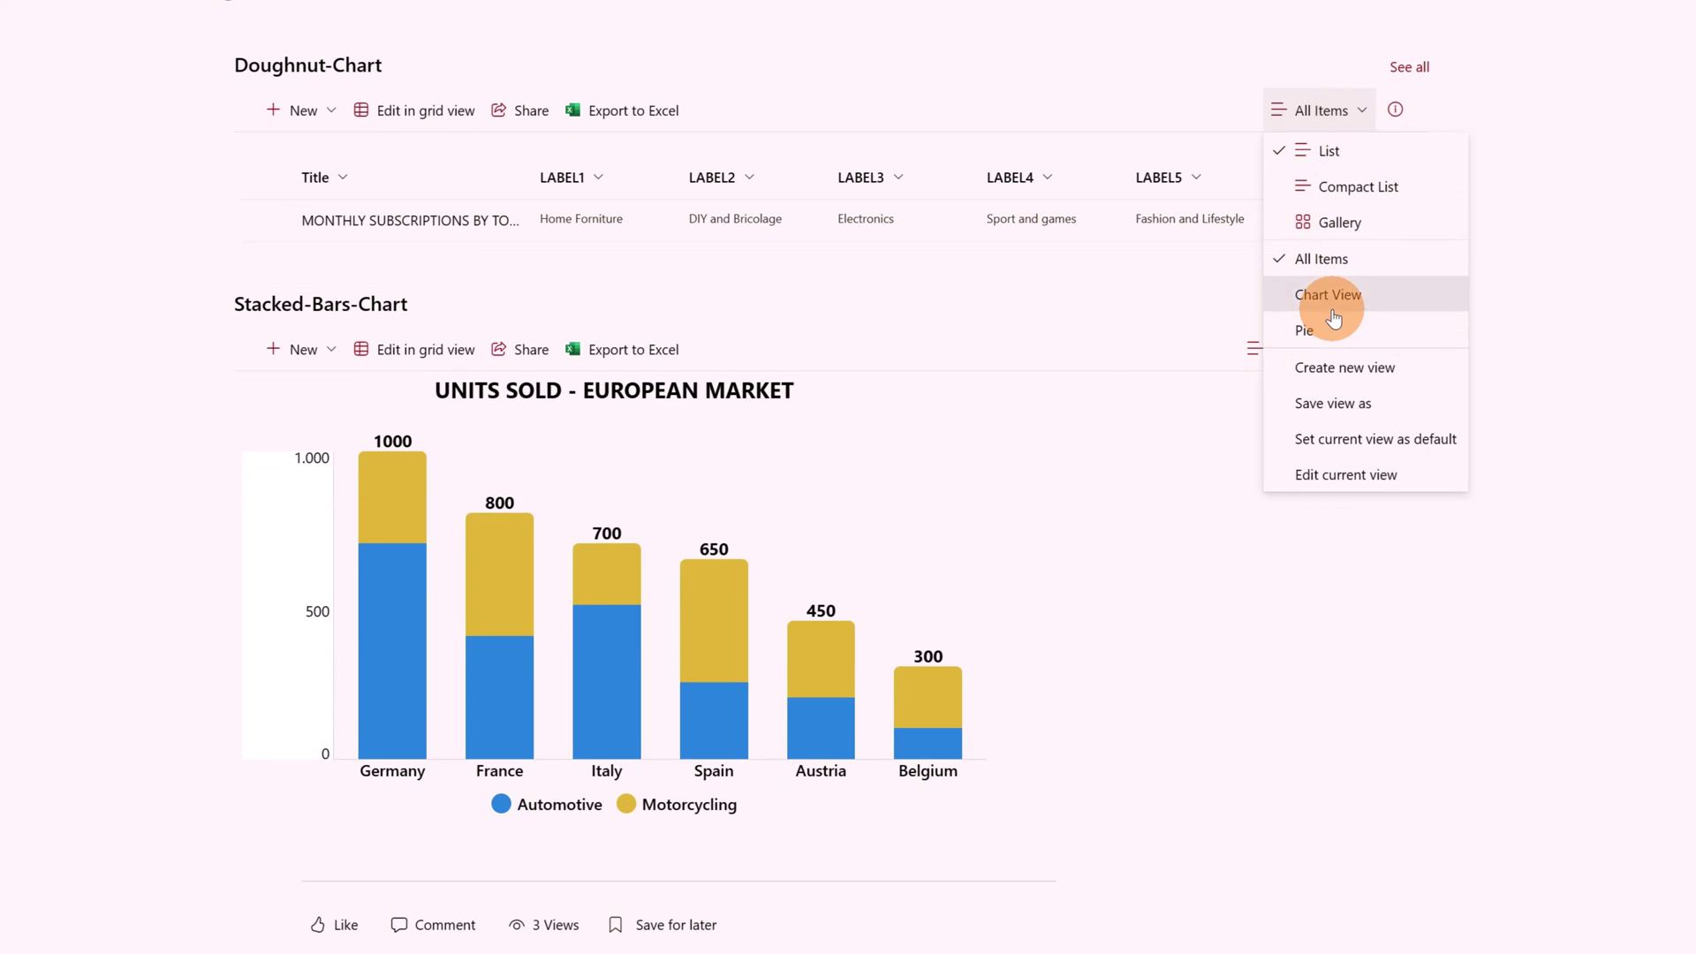
{"action": "left_click", "coordinate": [1330, 305]}
{"action": "scroll", "coordinate": [795, 575], "scroll_direction": "down", "scroll_amount": 2}
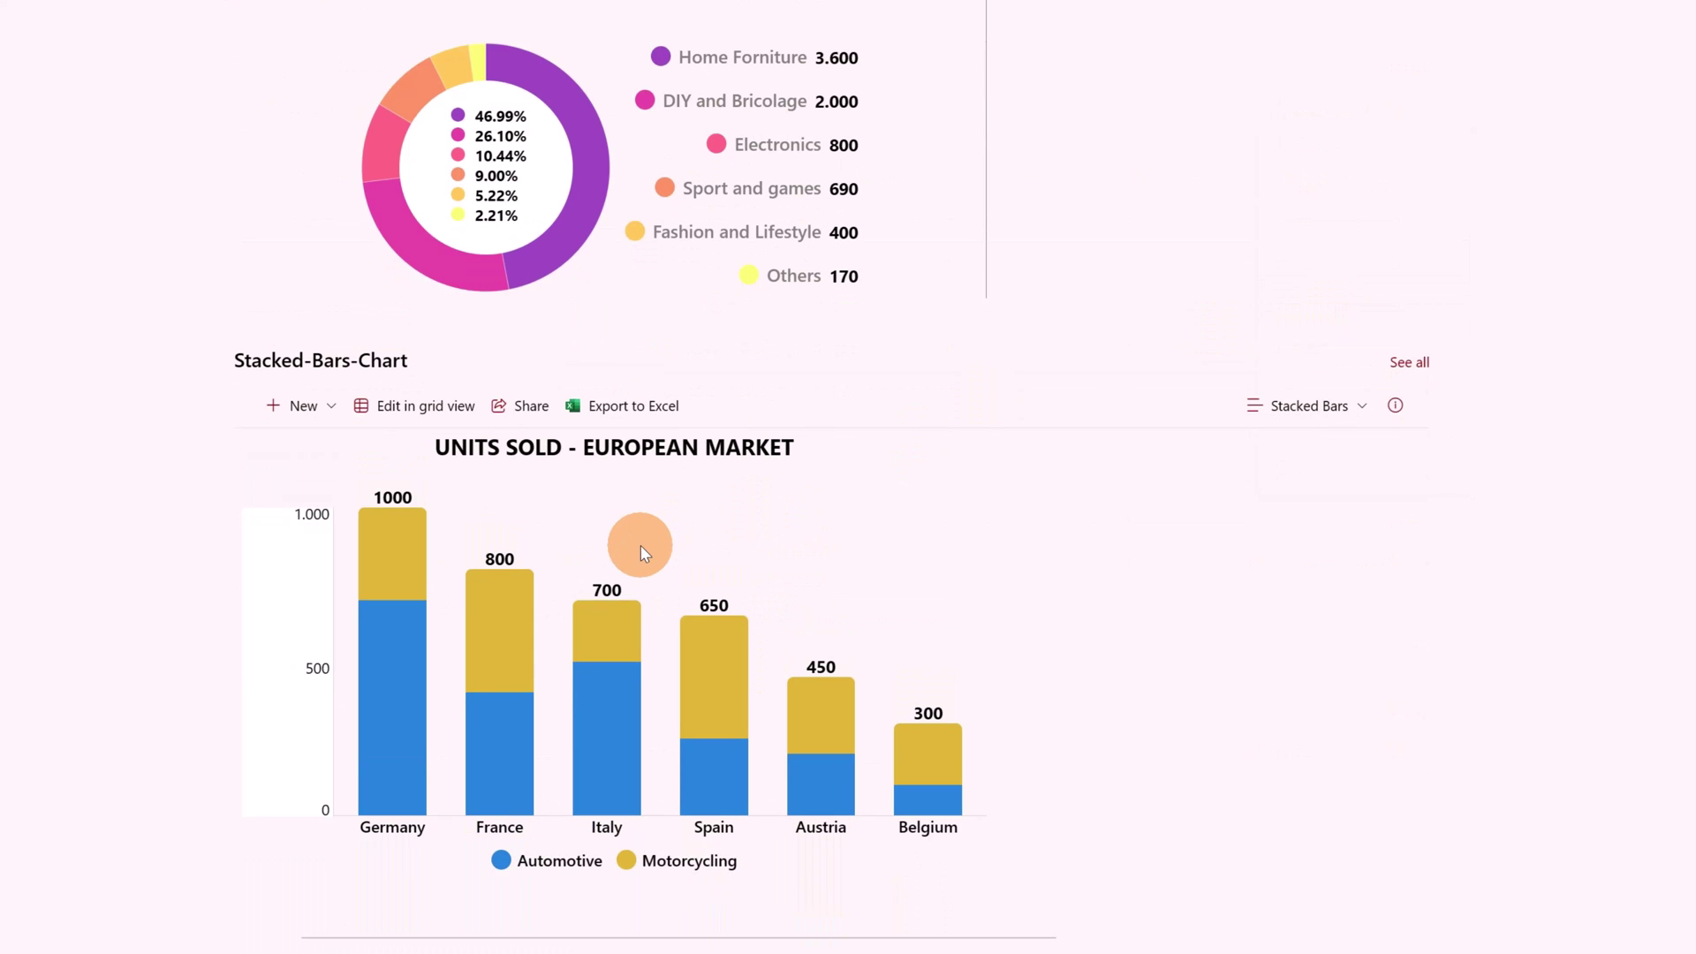